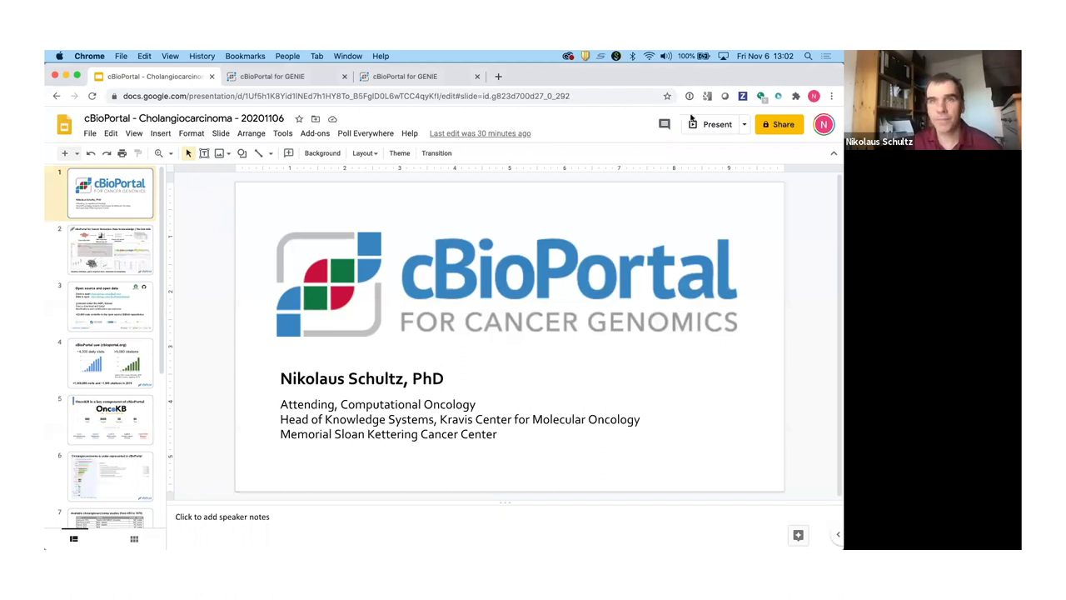
Present the cBioPortal - Cholangiocarcinoma slide deck full screen, starting from the title slide.
left_click(707, 147)
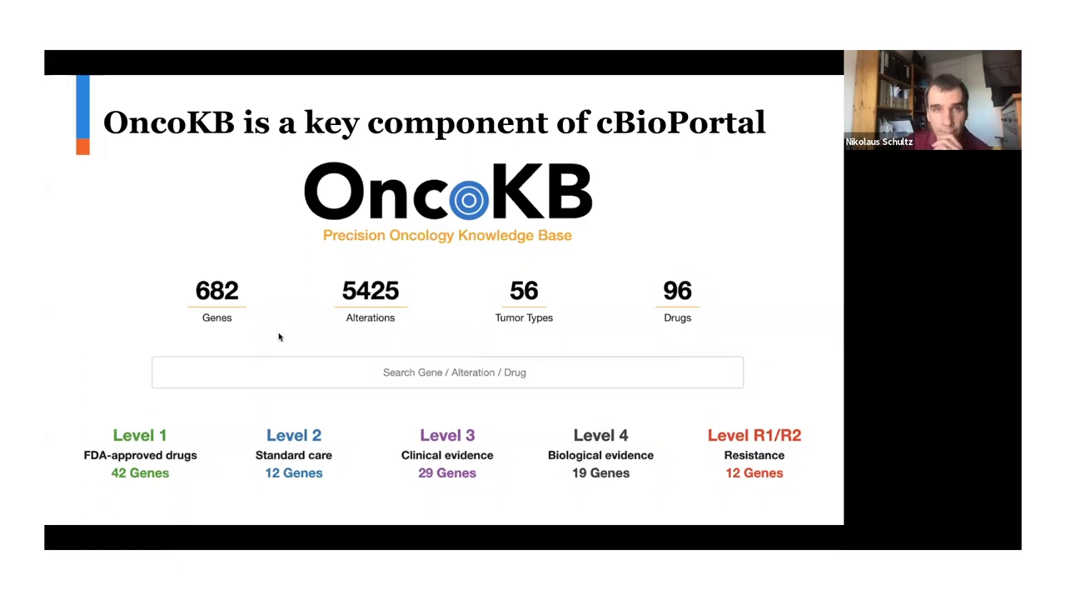
Advance the slideshow to the slide on cholangiocarcinoma being under-represented in cBioPortal.
key("Right")
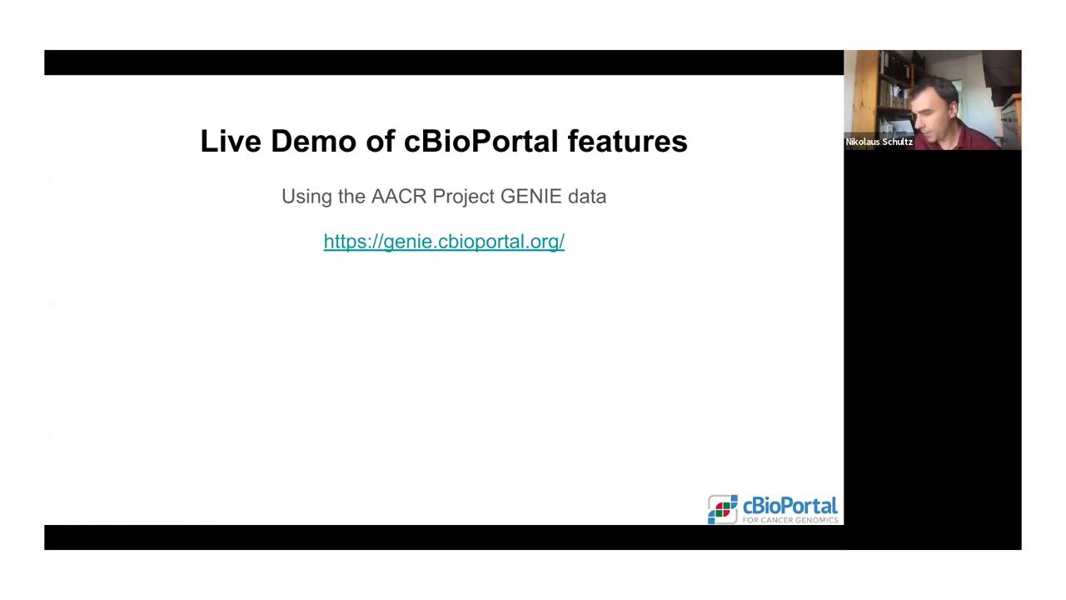
Exit full-screen presenting, leaving the editor on slide 8, 'Live Demo of cBioPortal features'.
key("Escape")
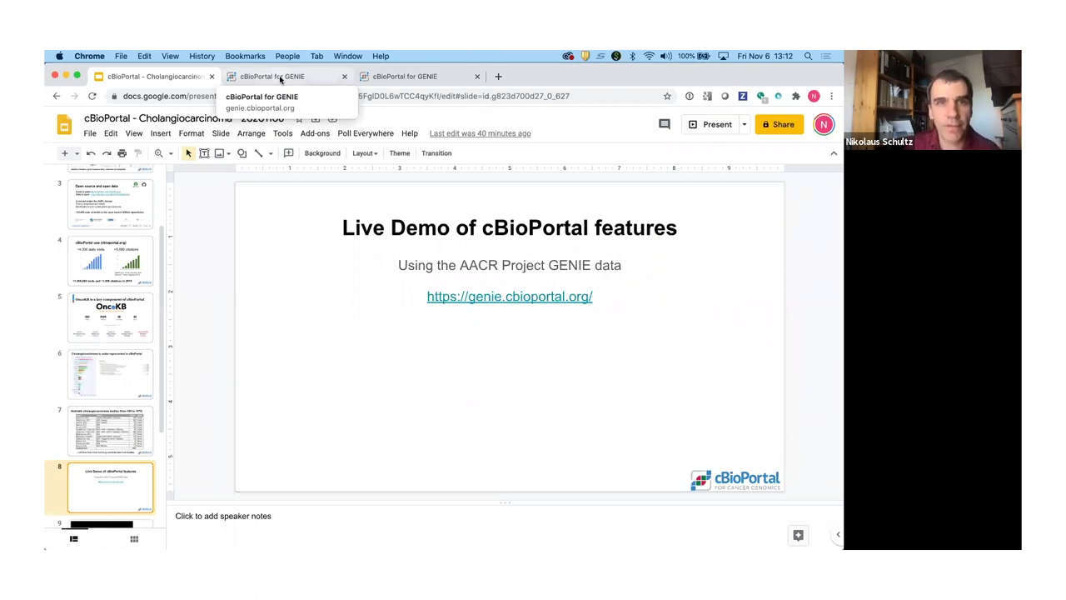
Check the MSK cholangiocarcinoma and GENIE tabs, then start loading cbioportal.org in a new tab.
left_click(281, 79)
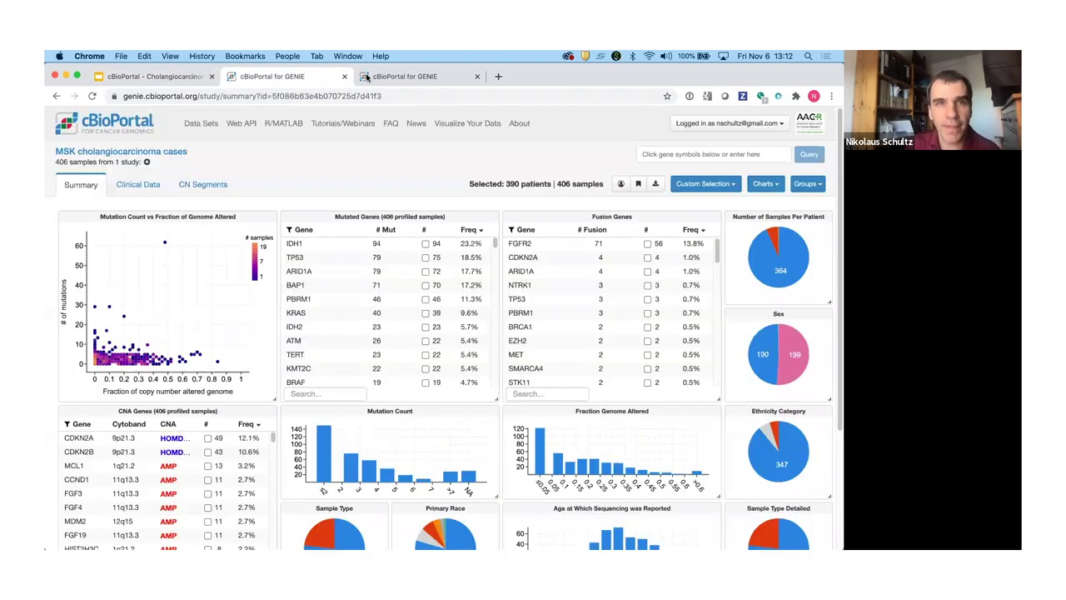
left_click(377, 82)
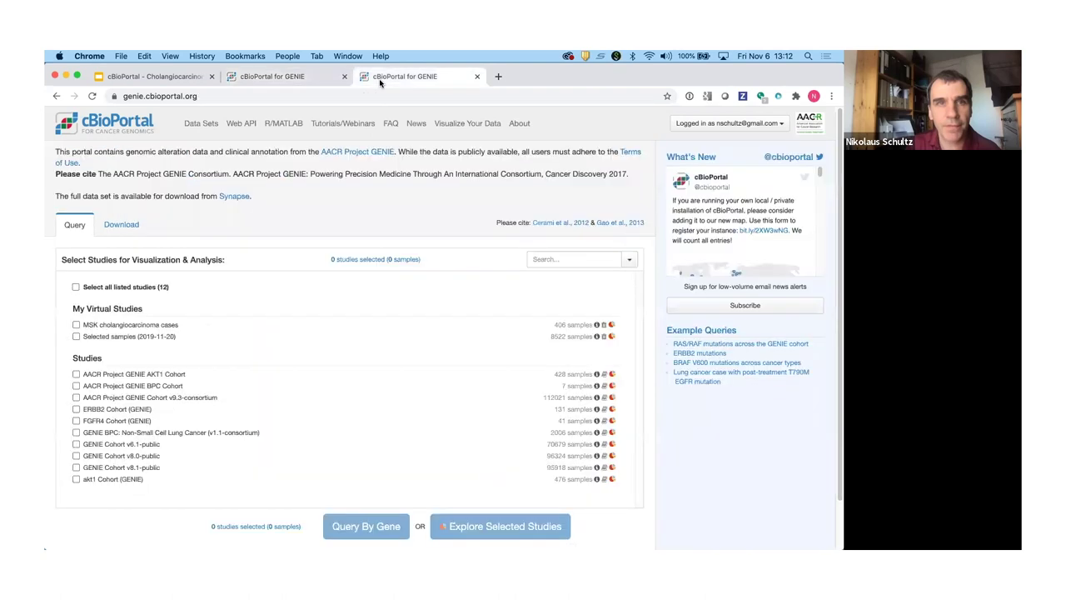
left_click(286, 78)
key("super+t")
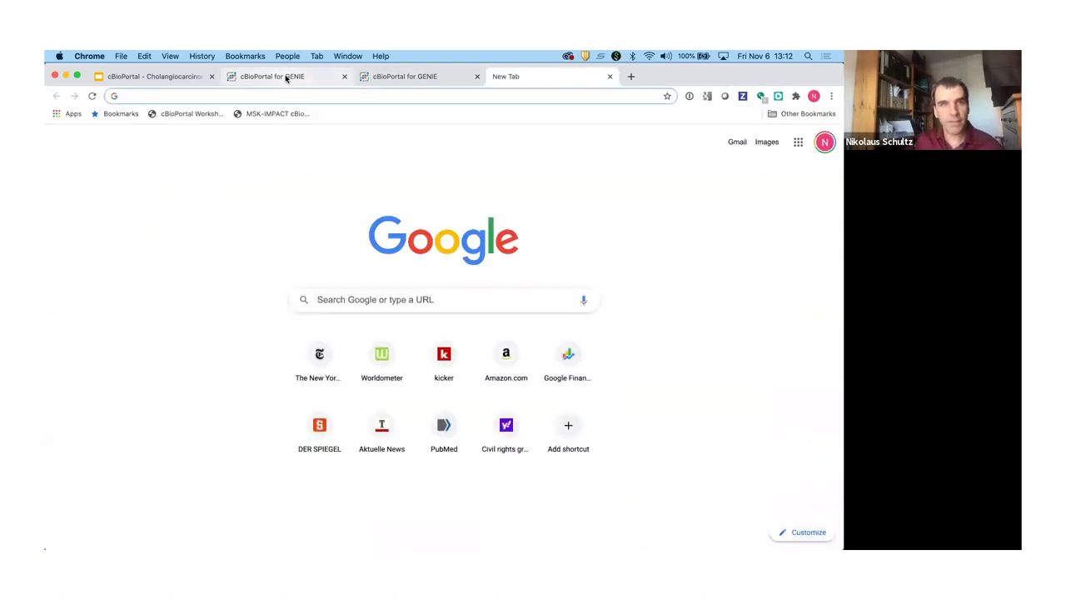
type("cbioportal.org")
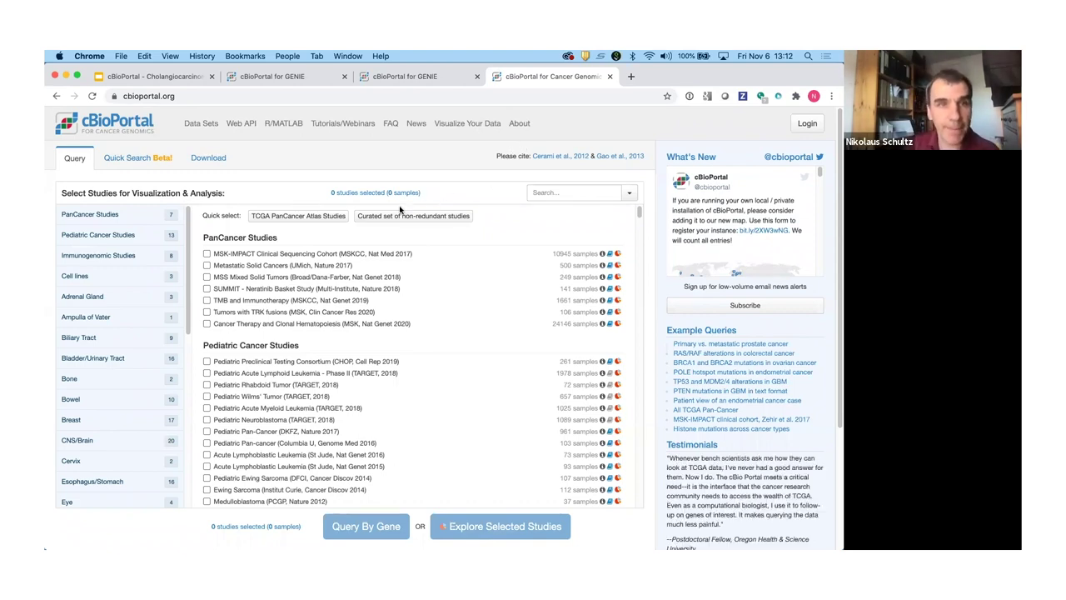
Browse the cbioportal.org study list, scrolling through the cancer-type categories.
left_click(151, 96)
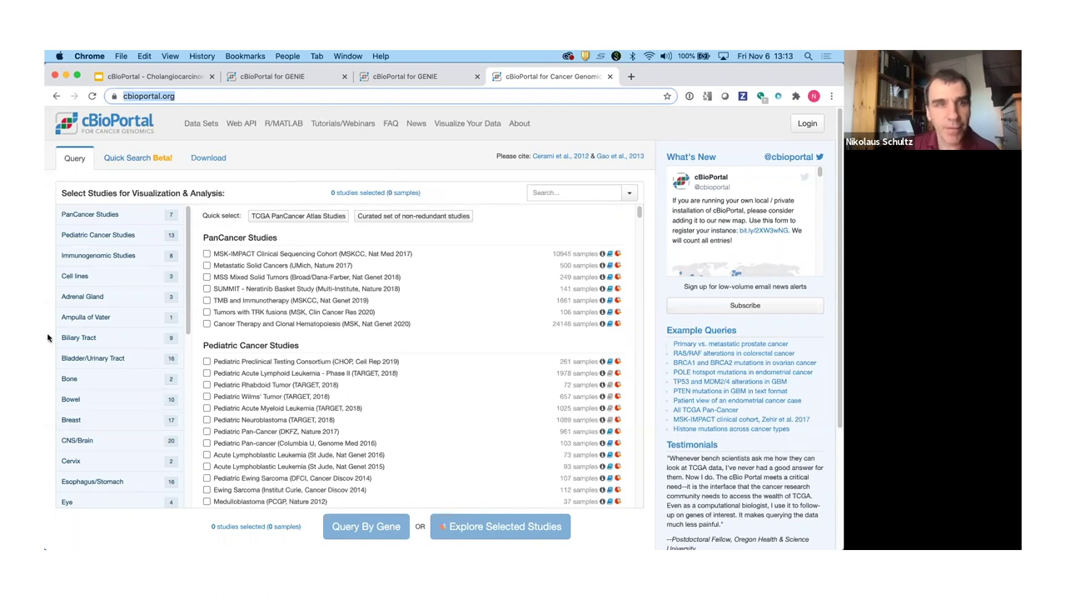
scroll(48, 337, "down", 1)
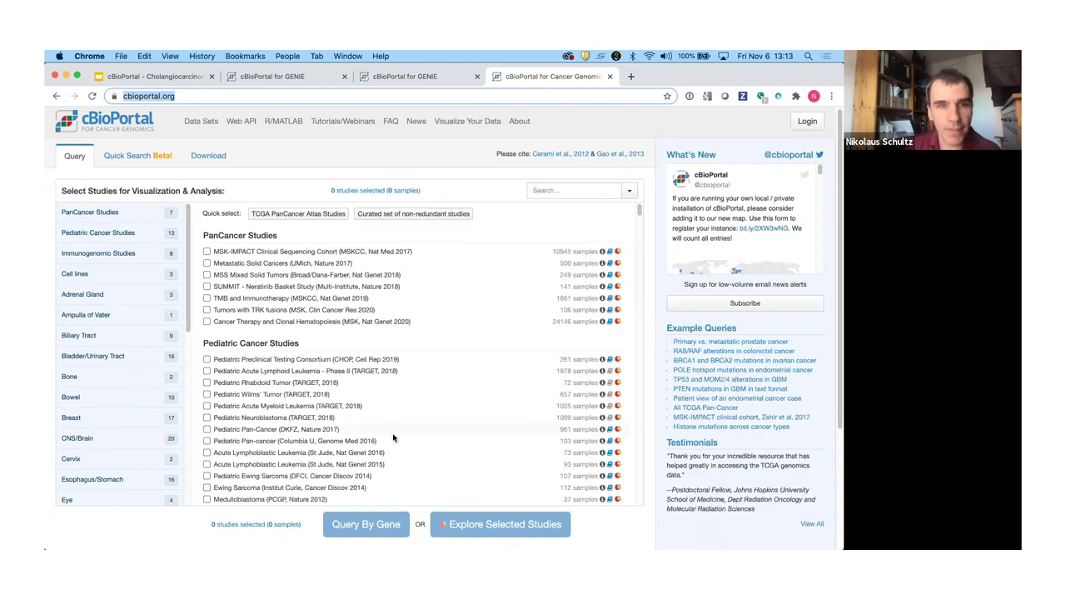
left_click(189, 300)
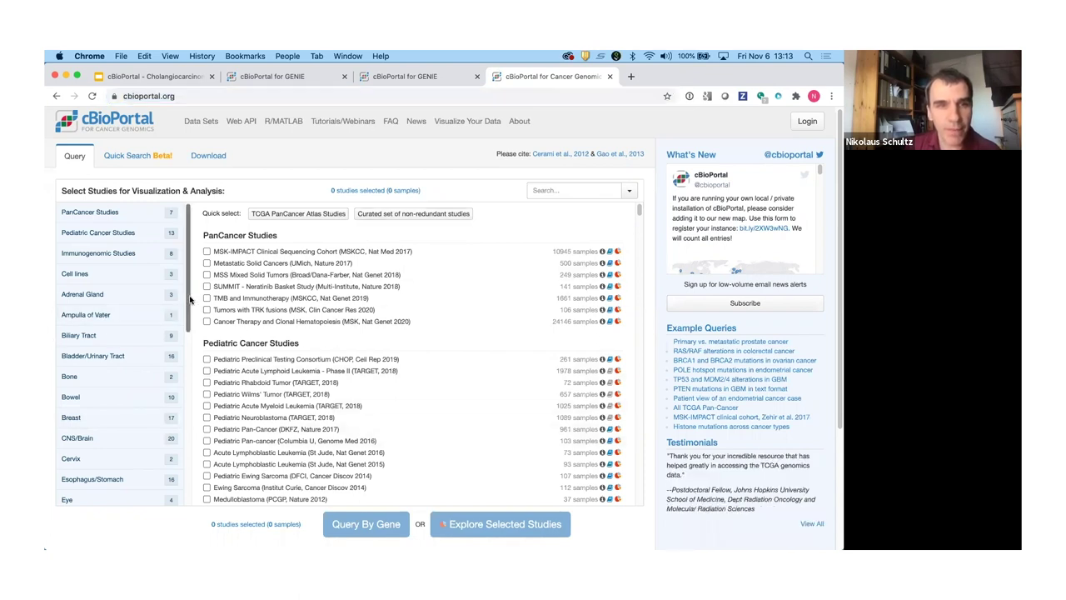
scroll(498, 301, "down", 2)
scroll(498, 301, "down", 10)
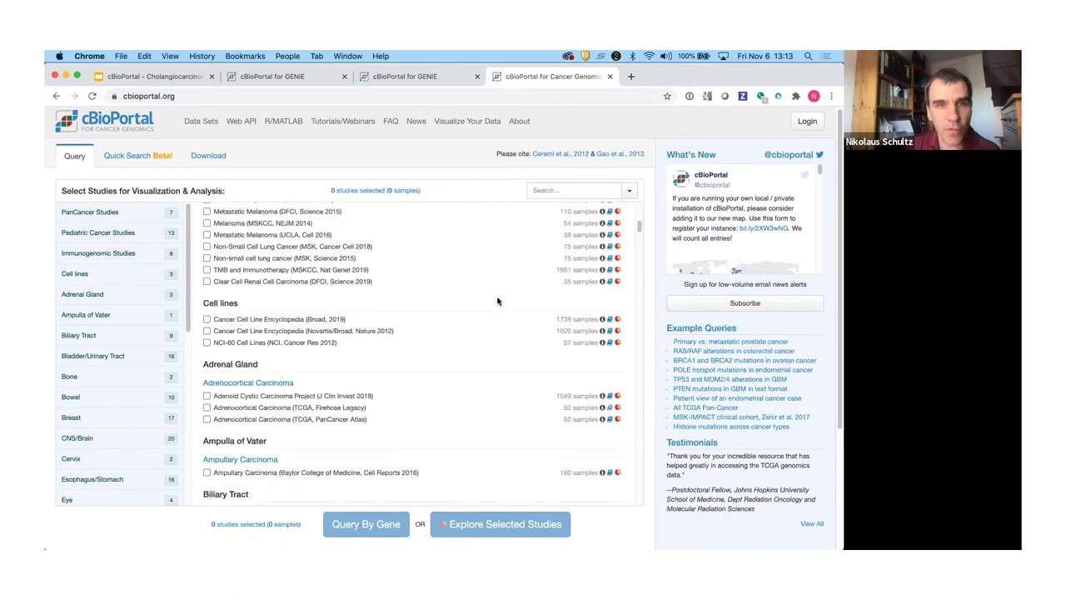
scroll(488, 241, "up", 15)
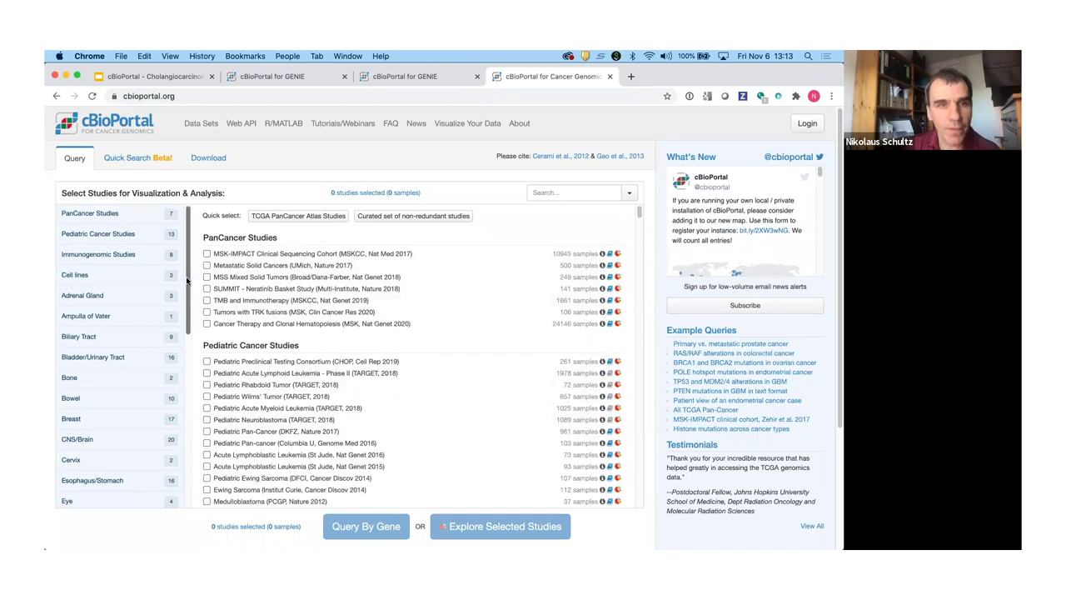
scroll(184, 333, "down", 3)
scroll(181, 349, "down", 4)
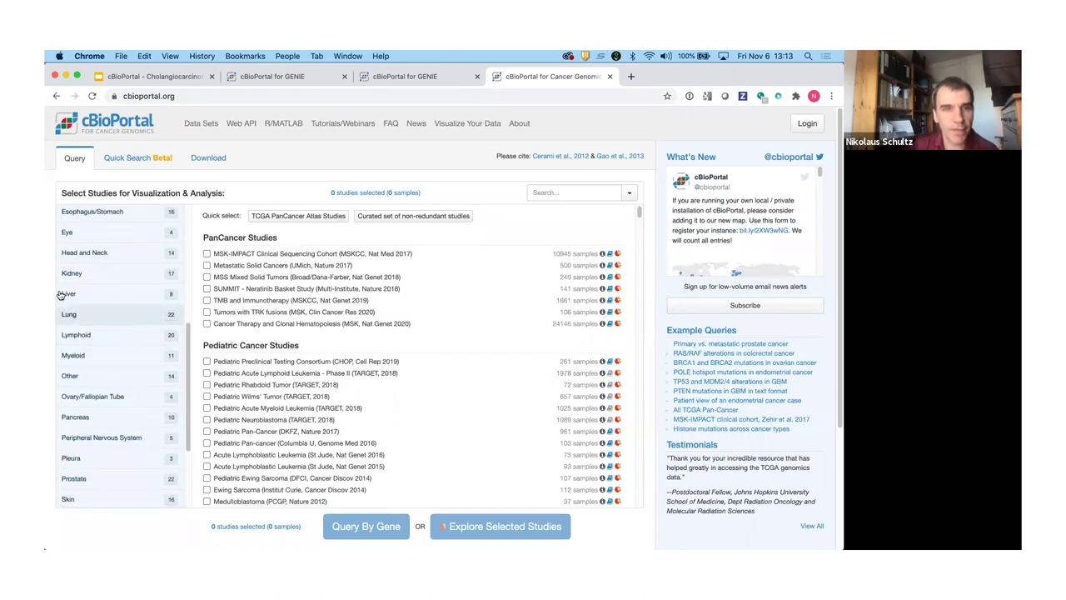
Filter studies to Liver and Kidney, search 'cholang', then return to the MSK cholangiocarcinoma summary.
left_click(61, 294)
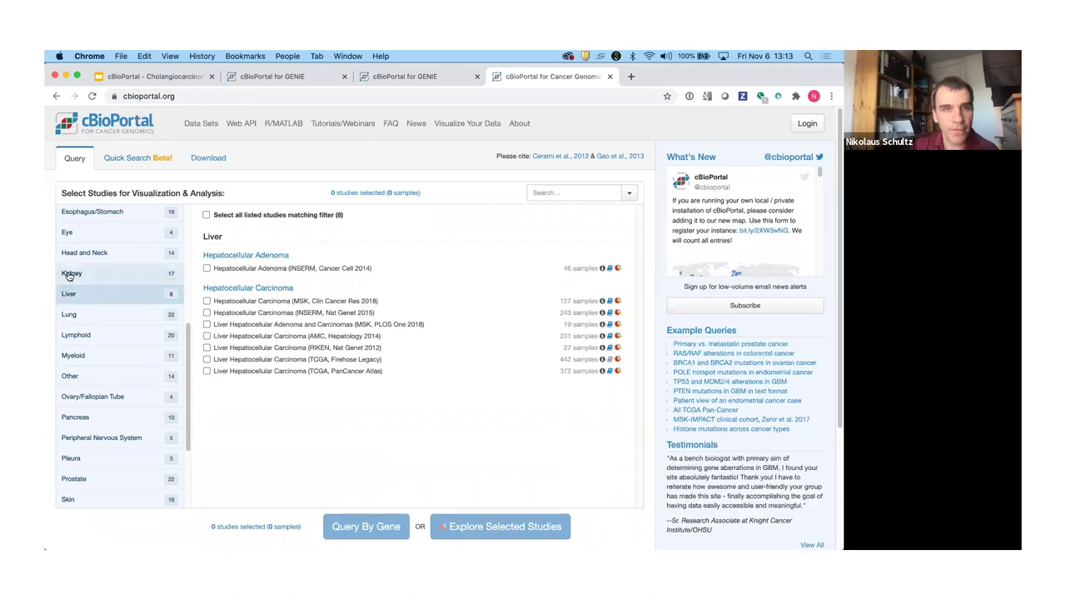
left_click(69, 274)
scroll(101, 324, "up", 5)
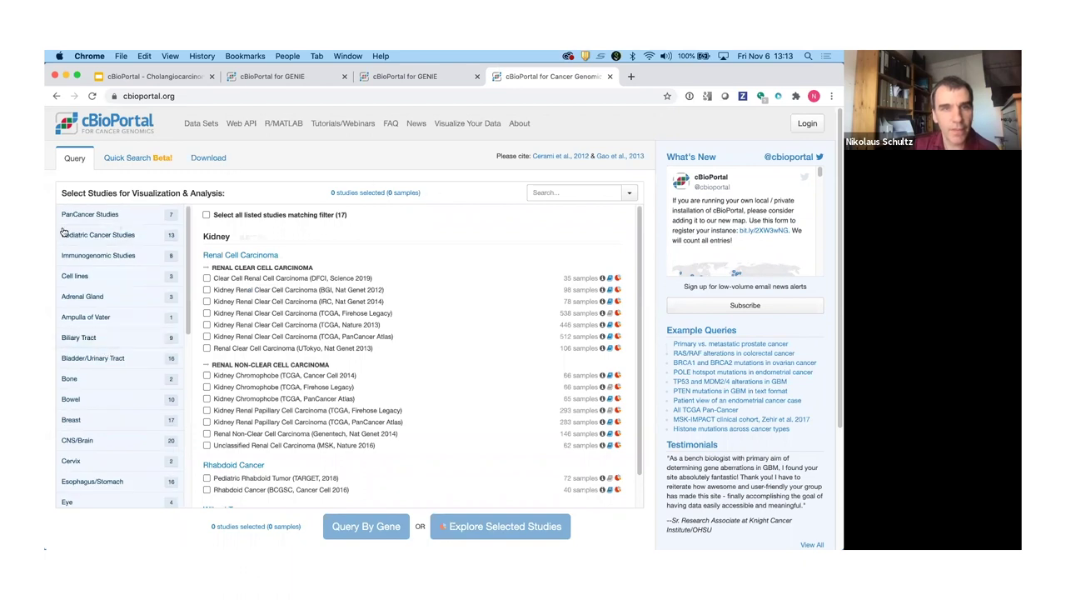
left_click(587, 192)
type("cholang")
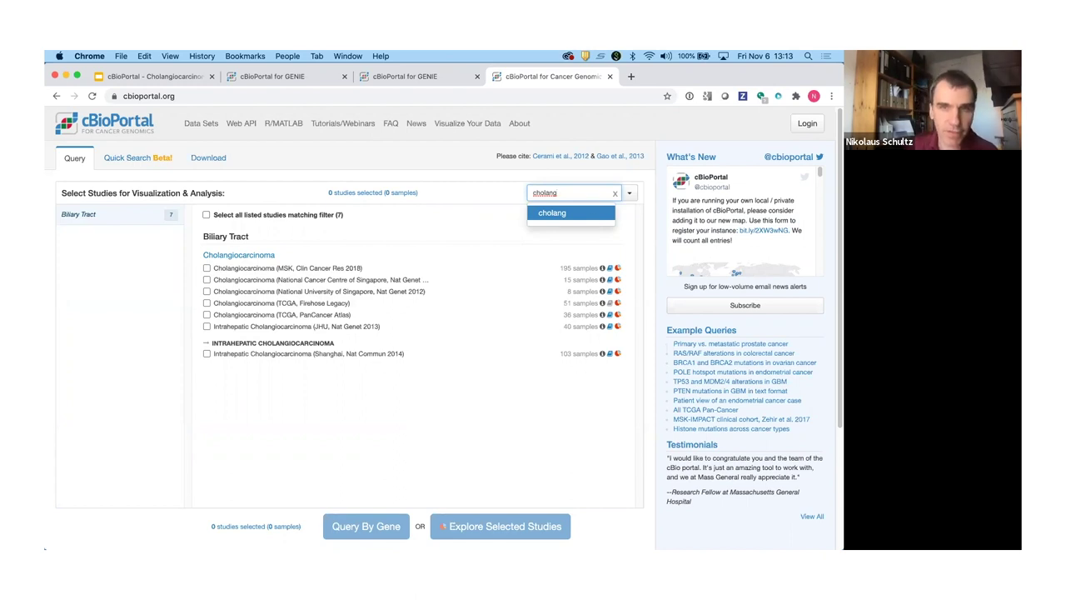
left_click(488, 395)
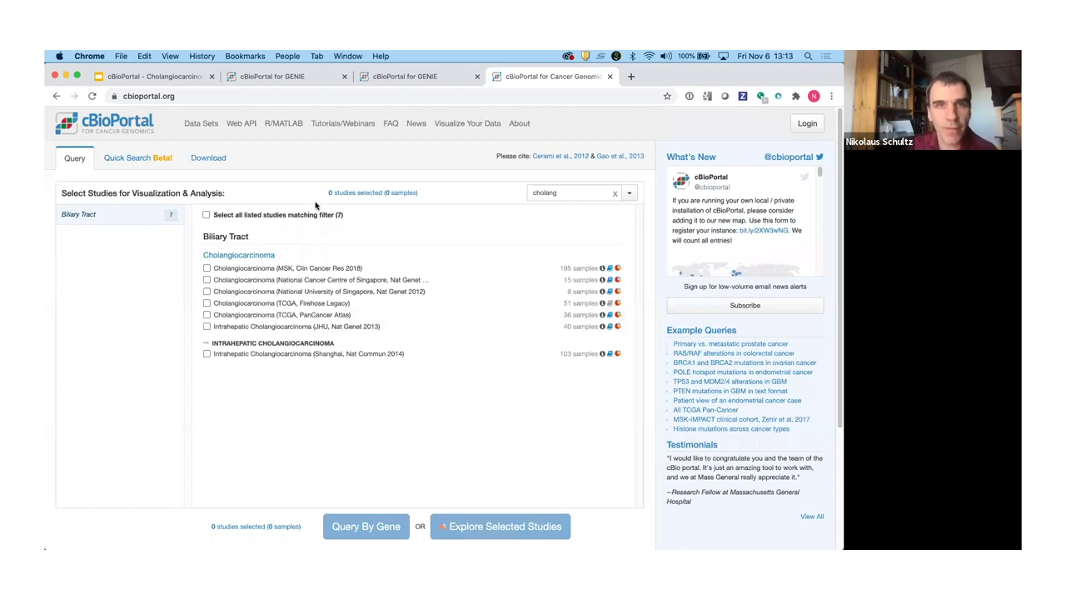
left_click(269, 76)
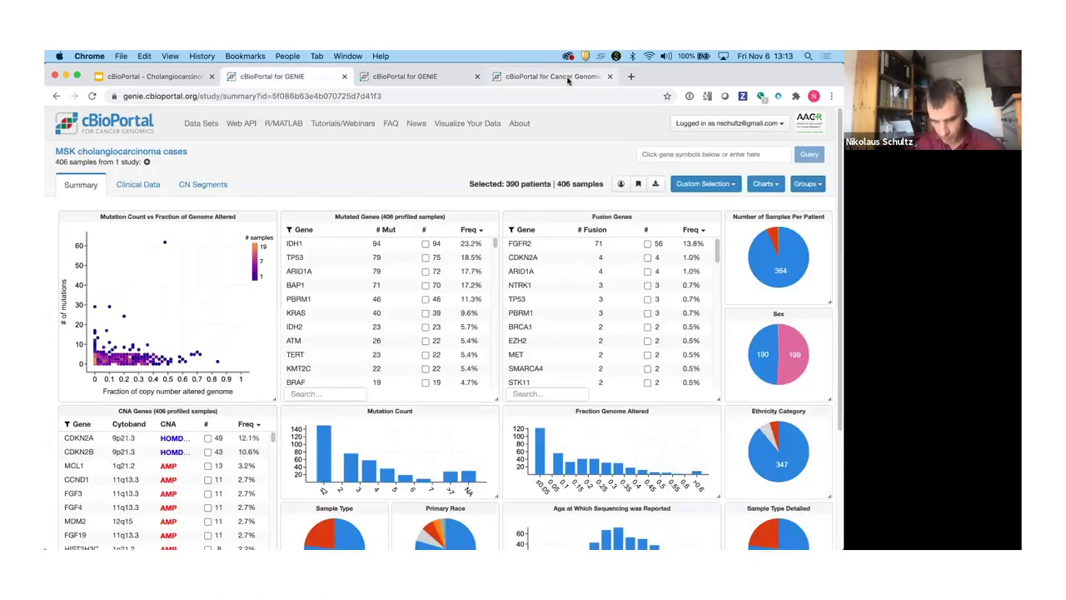
Load cbioportal.org/genie/ in a new tab, then go back to the MSK cholangiocarcinoma summary.
left_click(568, 78)
key("super+t")
type("cbioportal.org/gen")
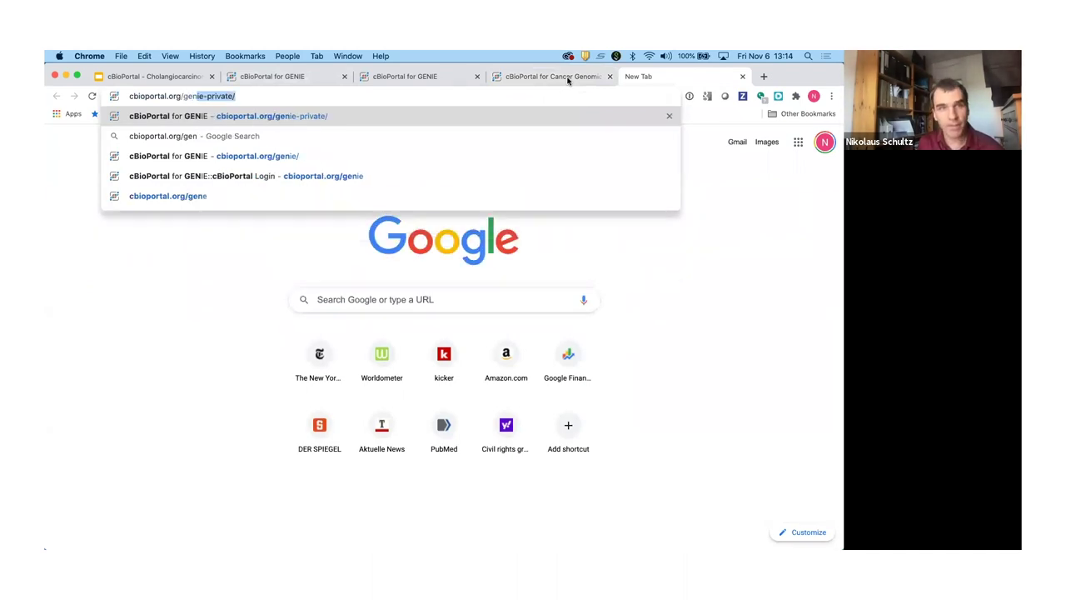
type("ie/")
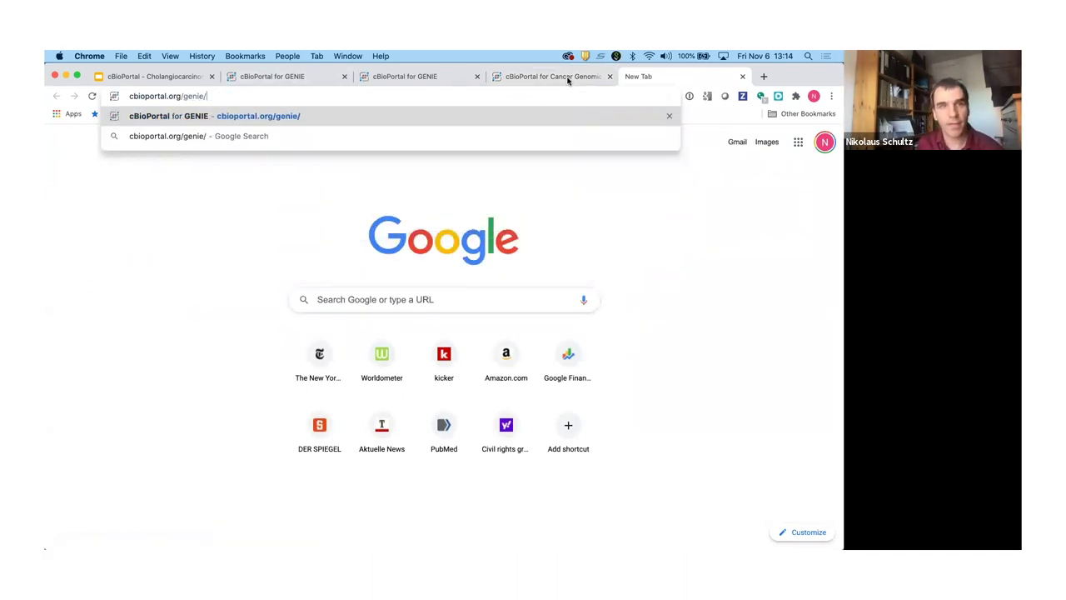
key("Return")
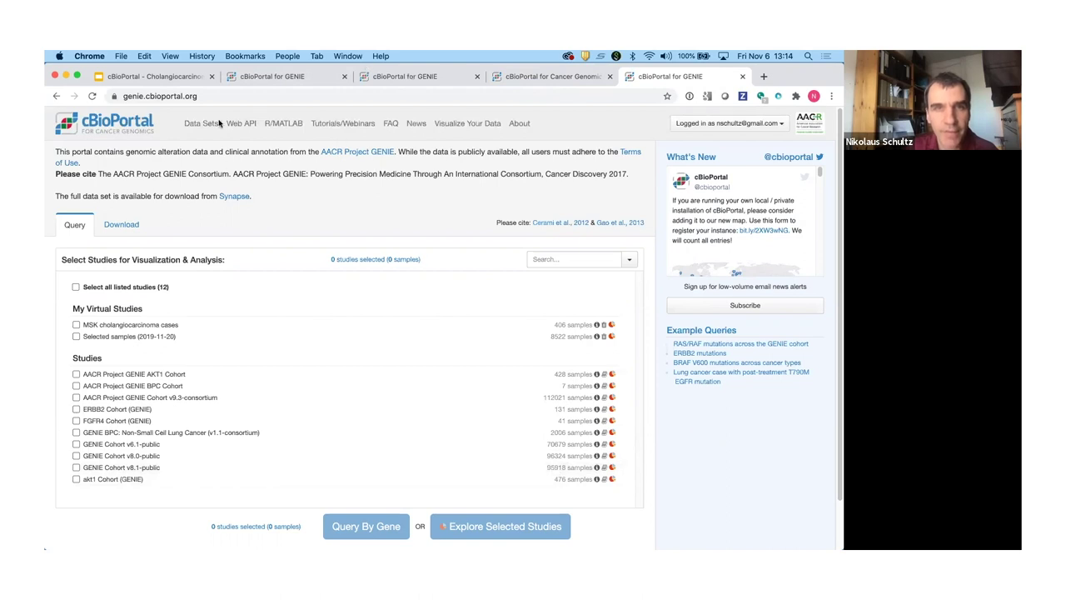
left_click(296, 78)
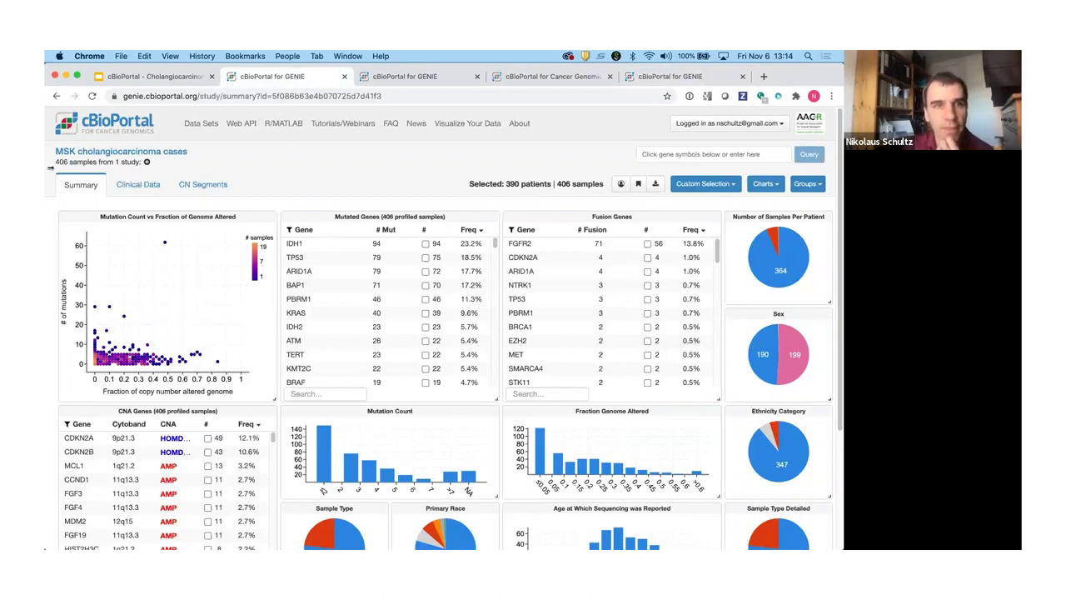
scroll(50, 167, "down", 1)
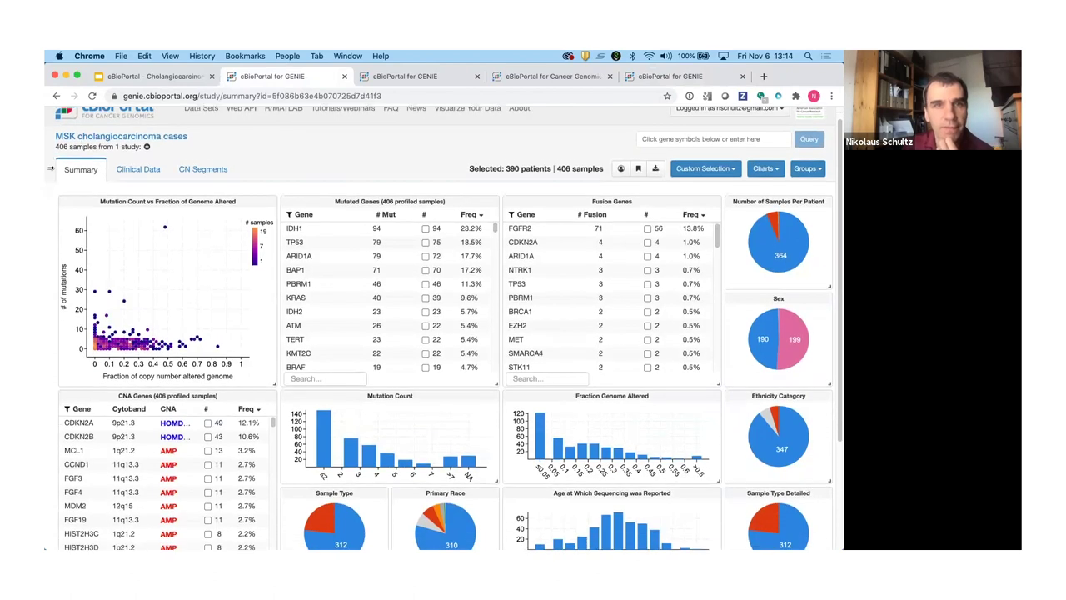
scroll(49, 167, "down", 1)
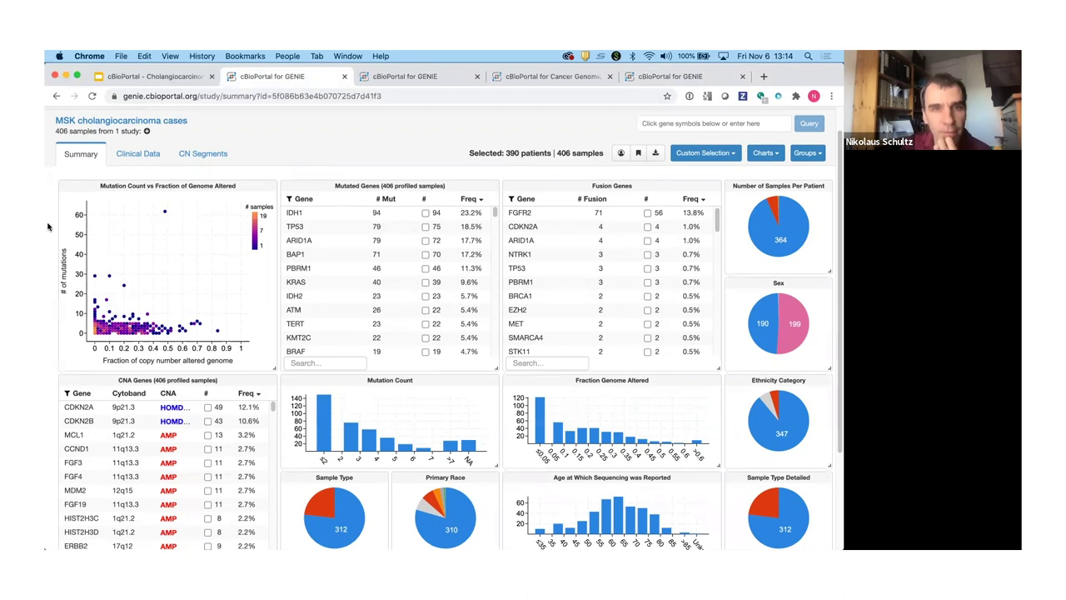
scroll(48, 226, "down", 1)
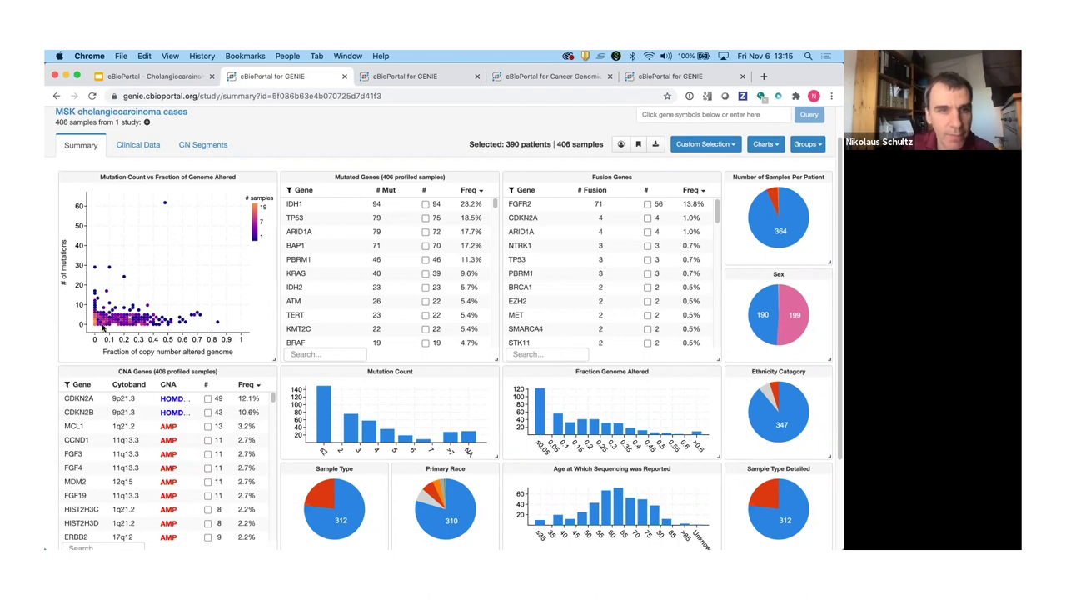
mouse_move(97, 324)
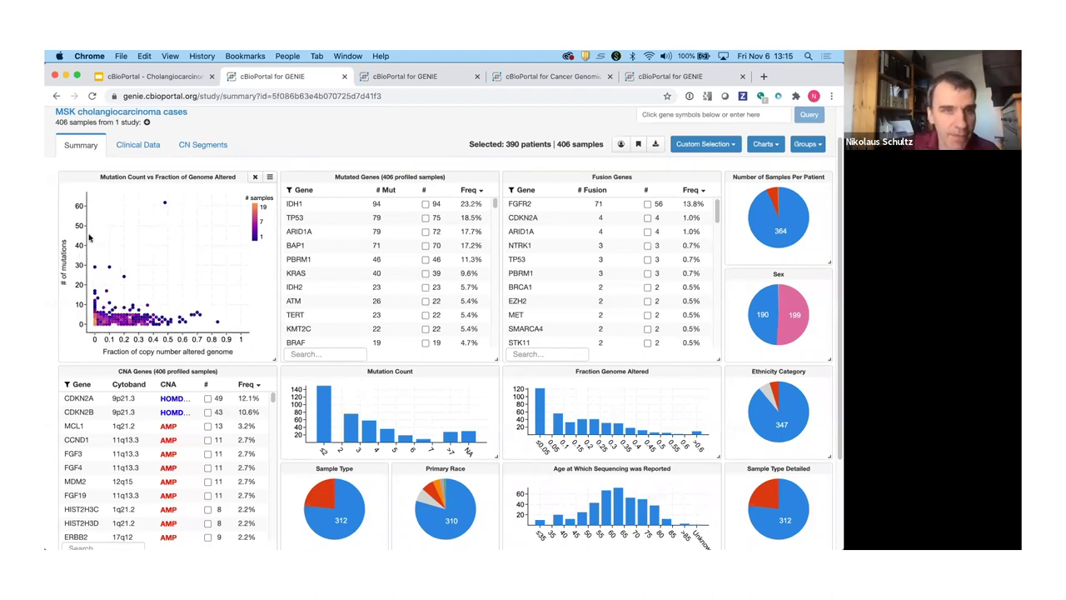
mouse_move(94, 266)
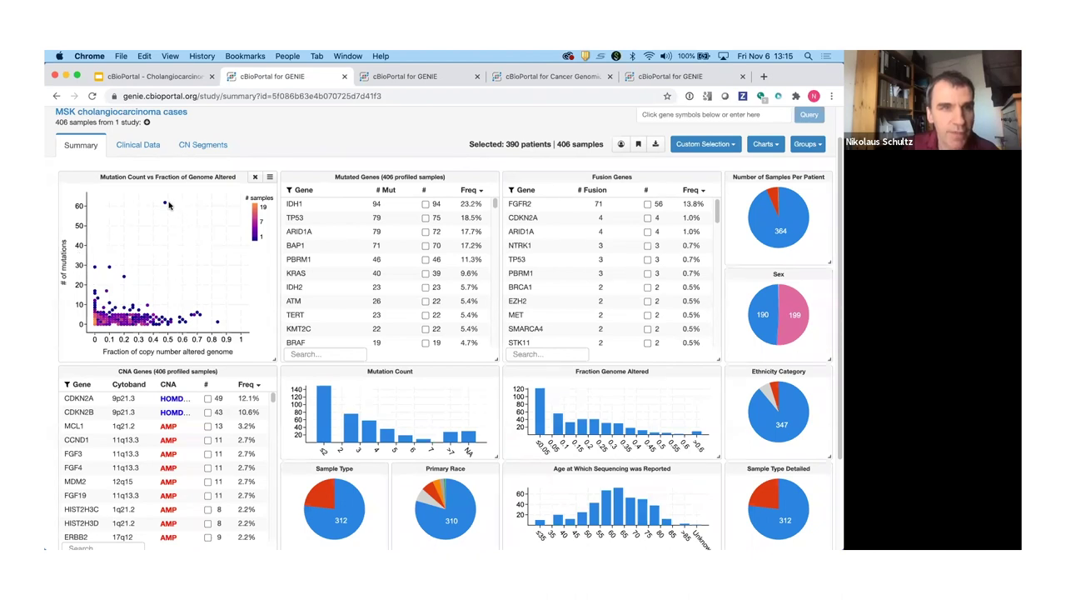
mouse_move(164, 204)
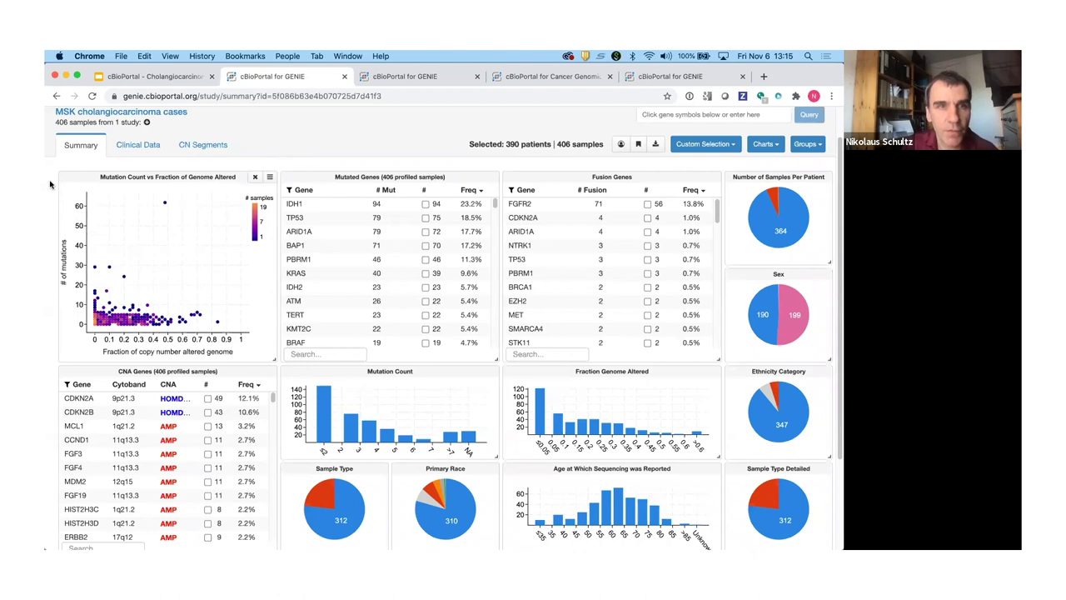
scroll(50, 185, "down", 1)
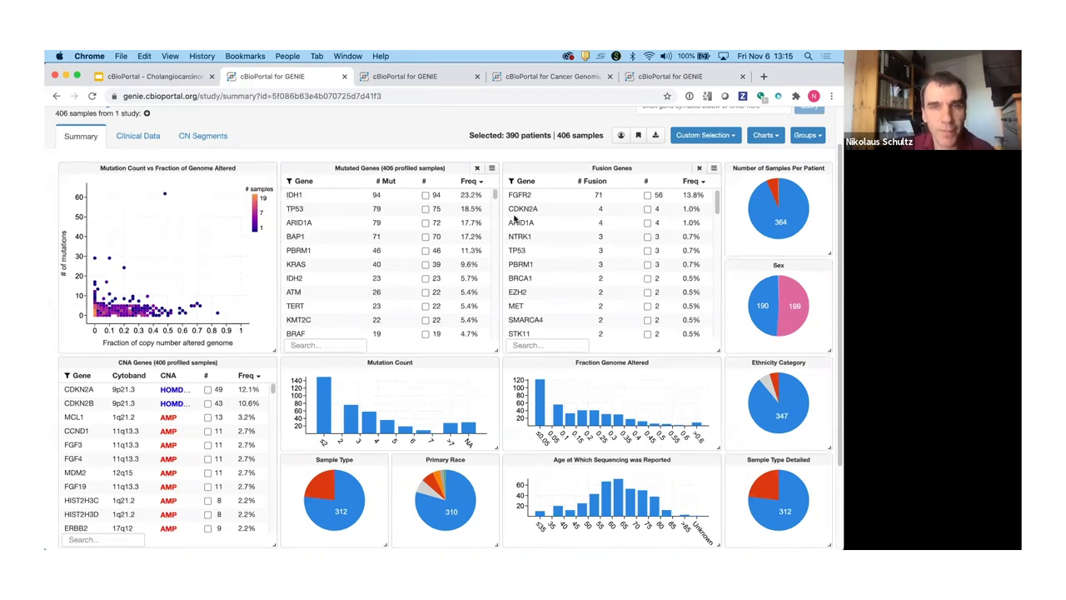
mouse_move(305, 197)
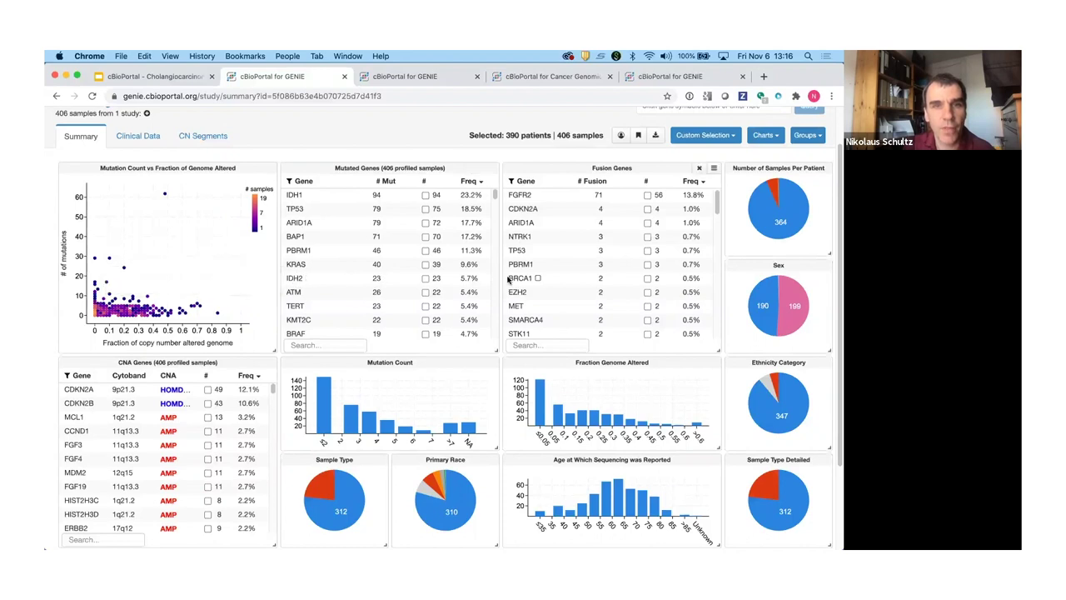
scroll(444, 285, "down", 1)
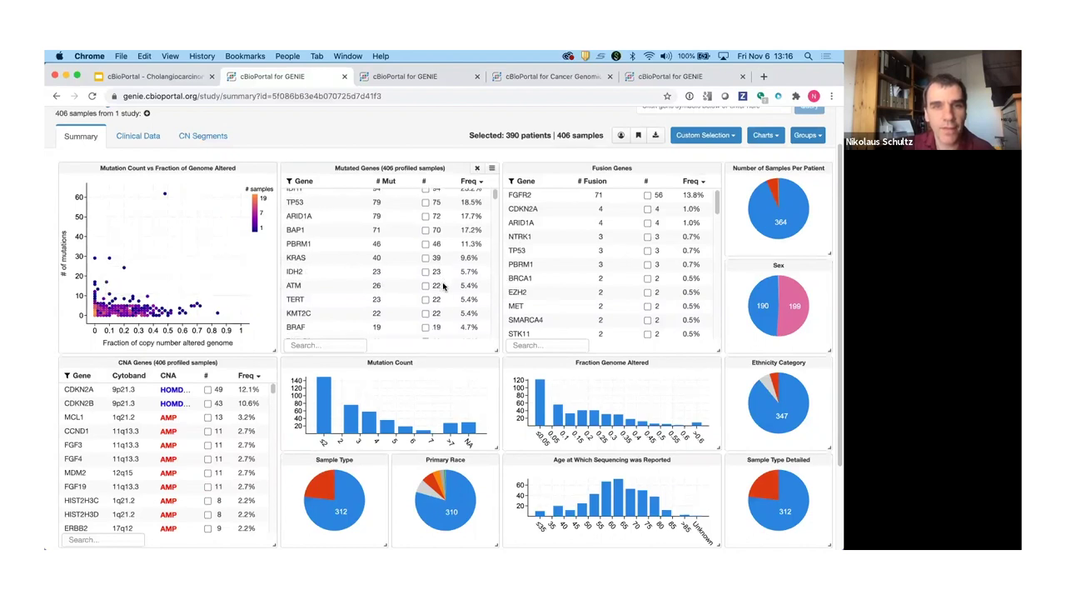
scroll(444, 286, "down", 10)
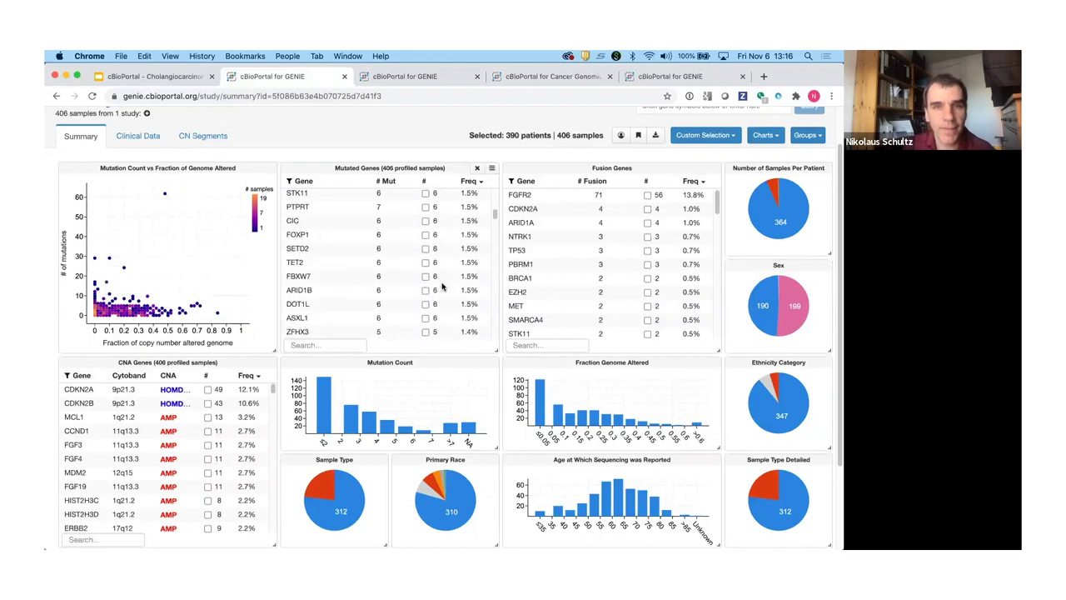
scroll(444, 286, "up", 10)
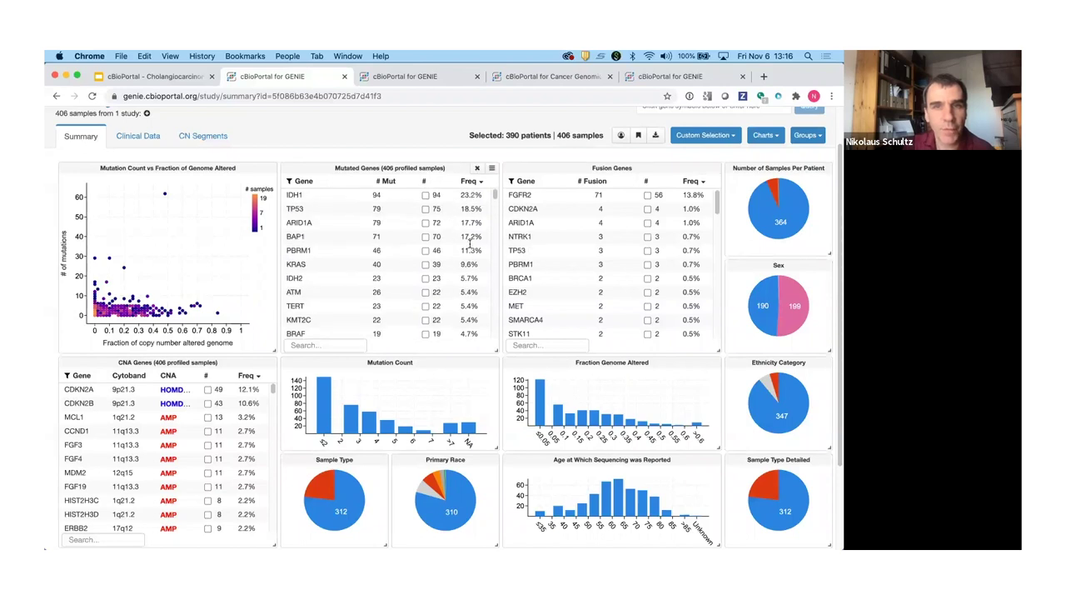
scroll(471, 242, "down", 12)
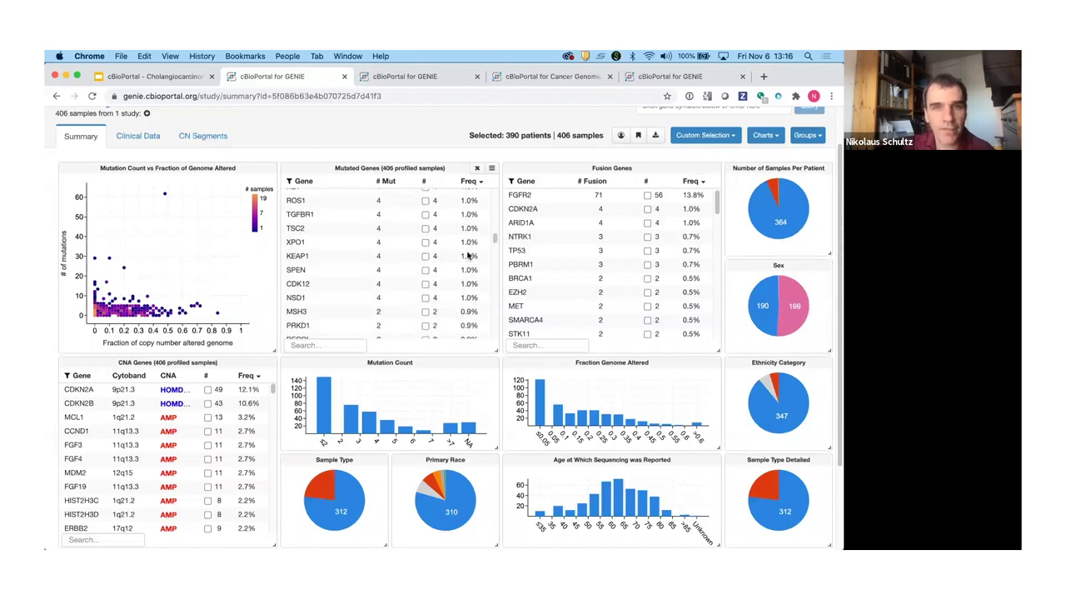
scroll(465, 260, "down", 3)
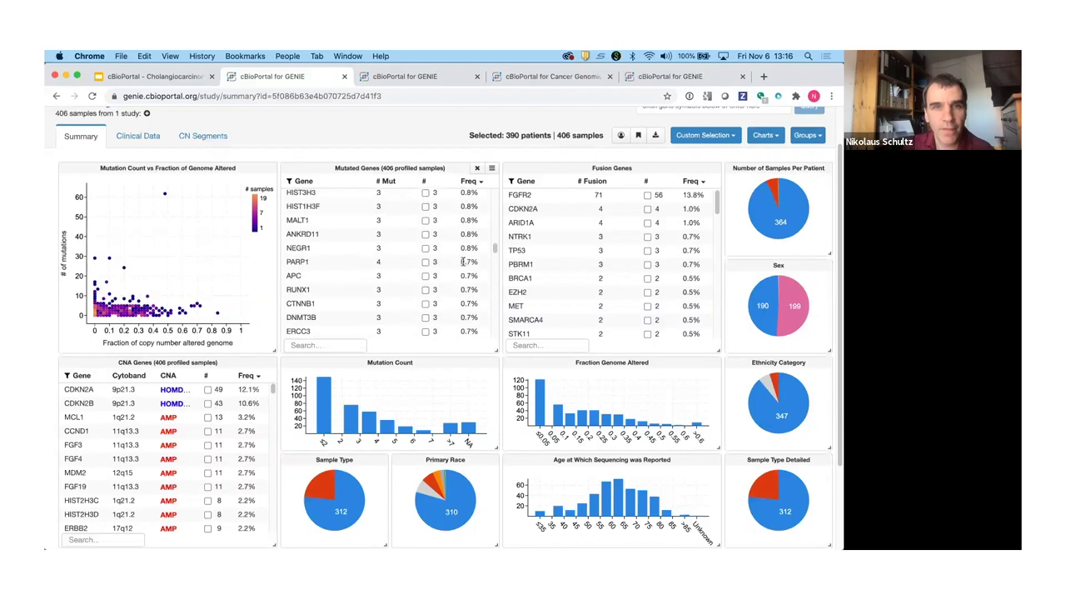
scroll(462, 261, "up", 8)
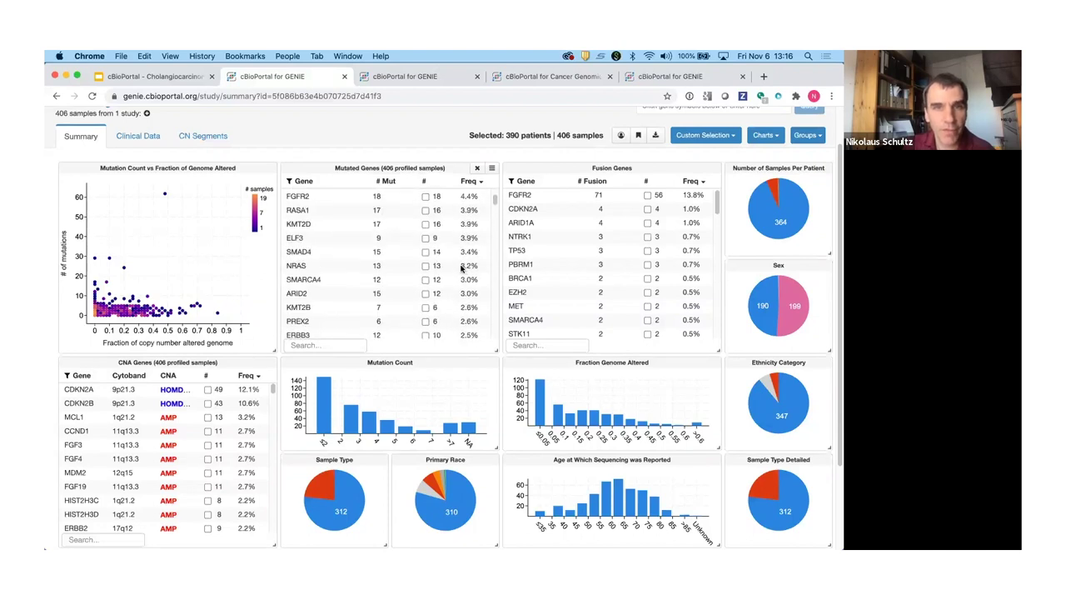
scroll(460, 267, "up", 5)
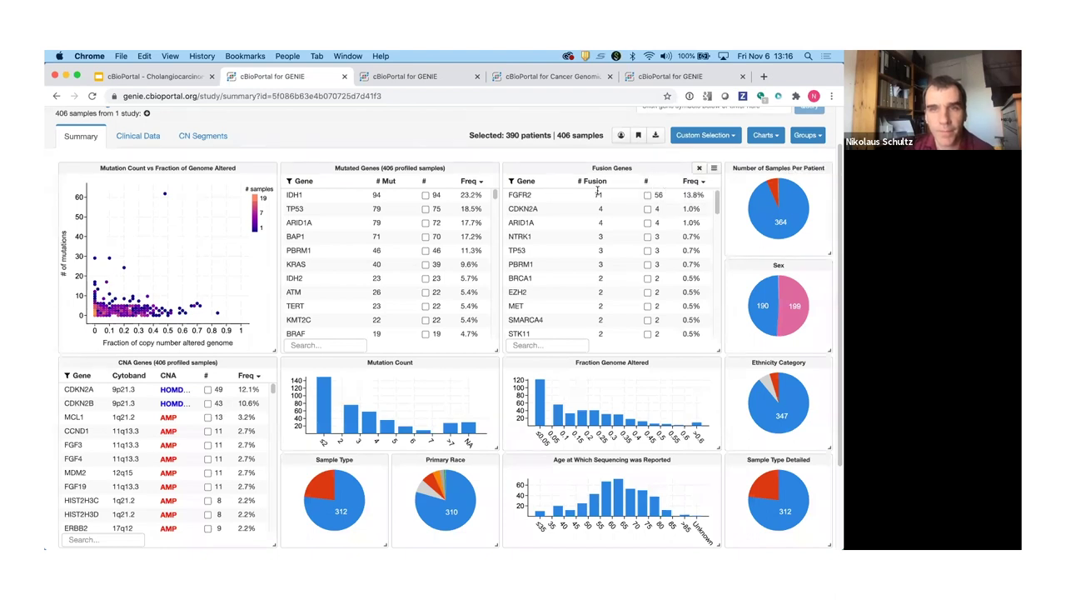
mouse_move(526, 198)
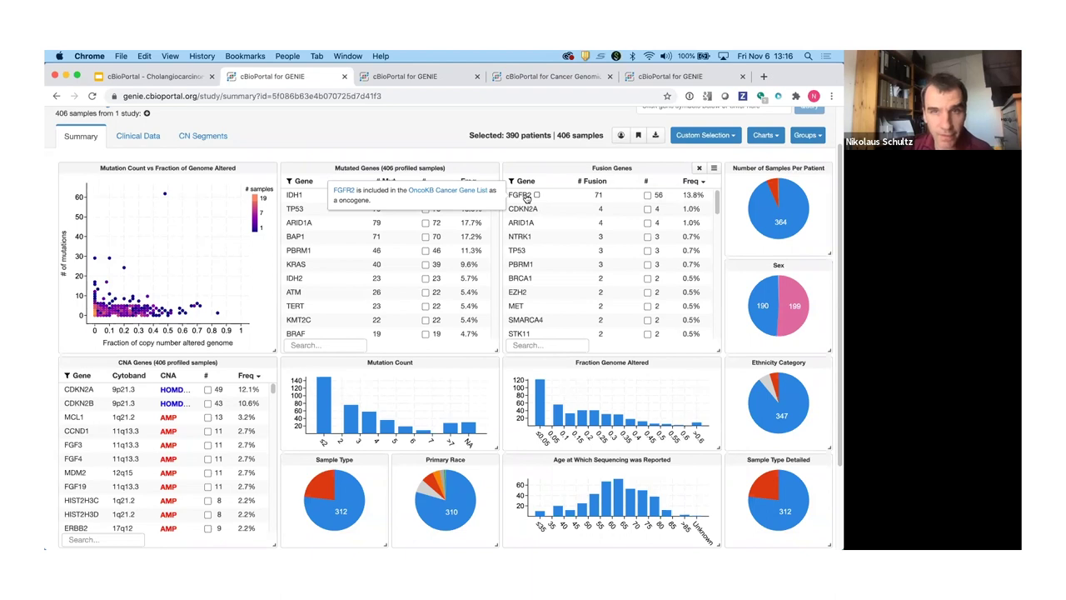
scroll(526, 198, "up", 1)
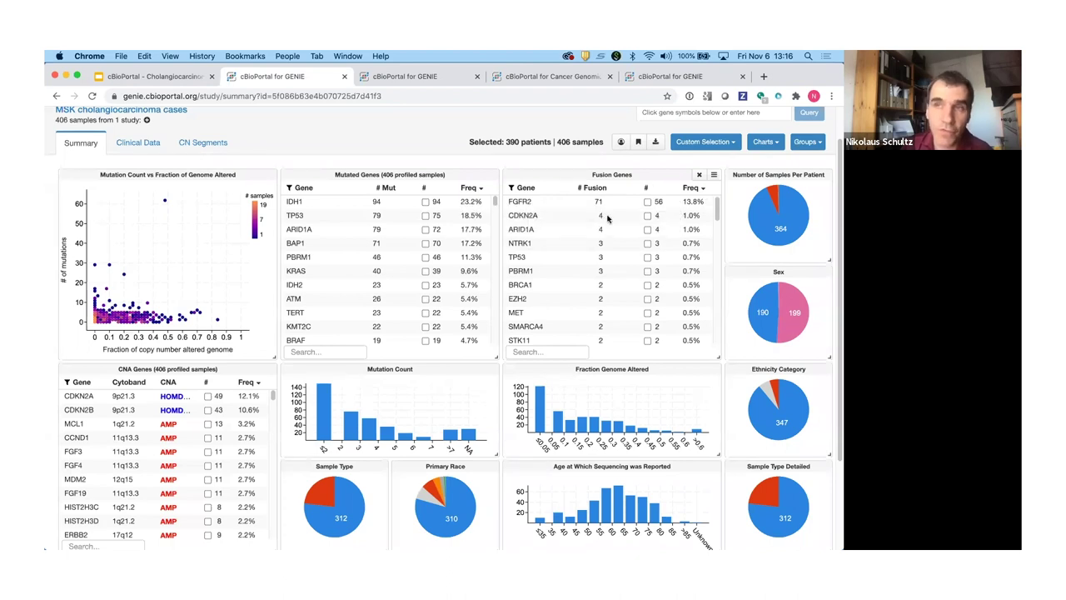
scroll(53, 406, "down", 3)
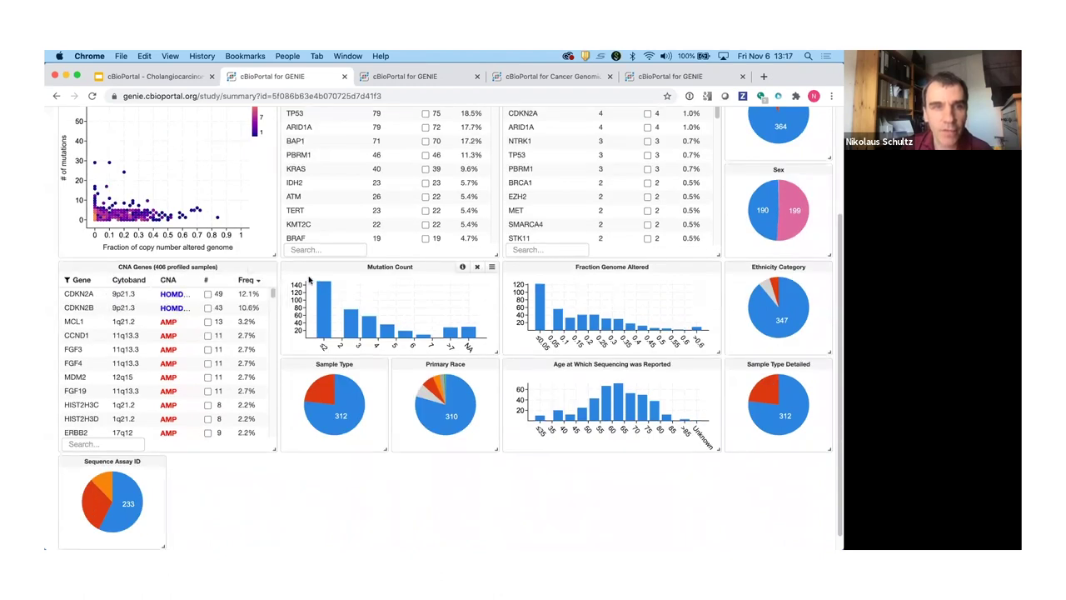
mouse_move(259, 296)
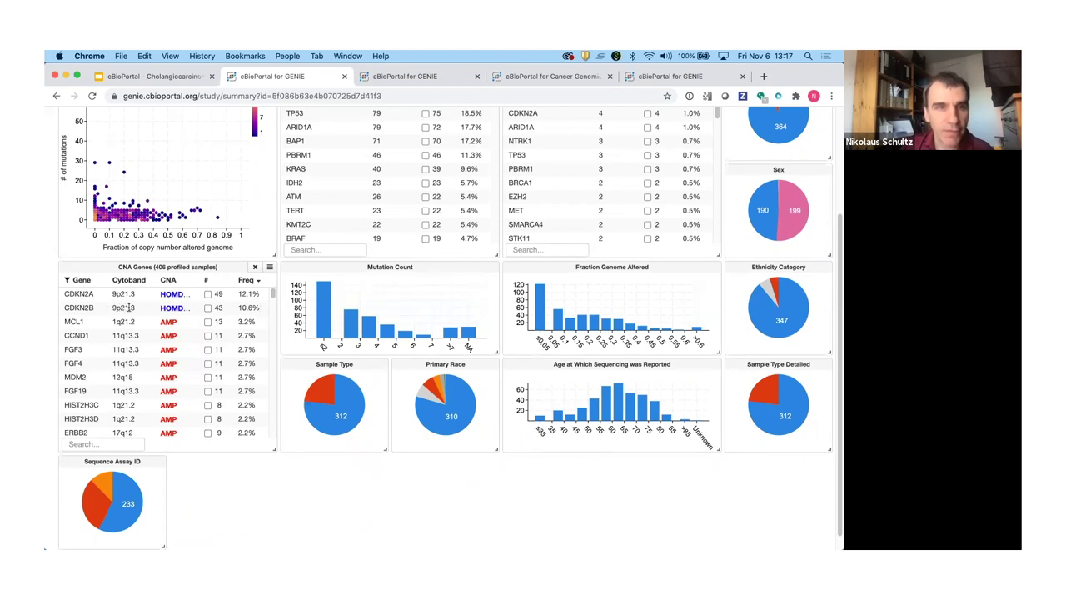
scroll(259, 325, "down", 3)
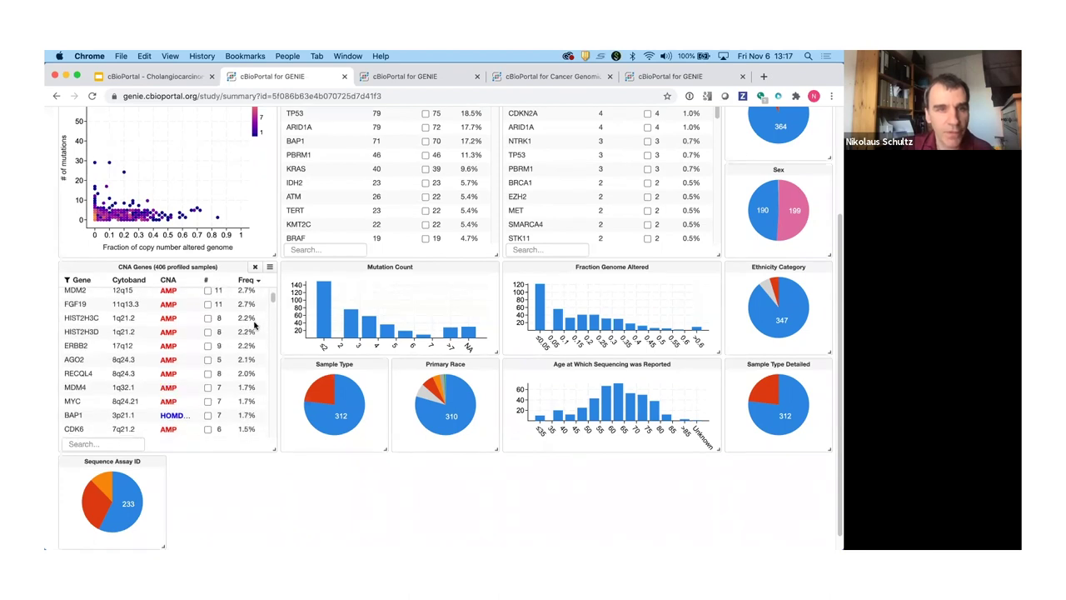
scroll(180, 412, "up", 3)
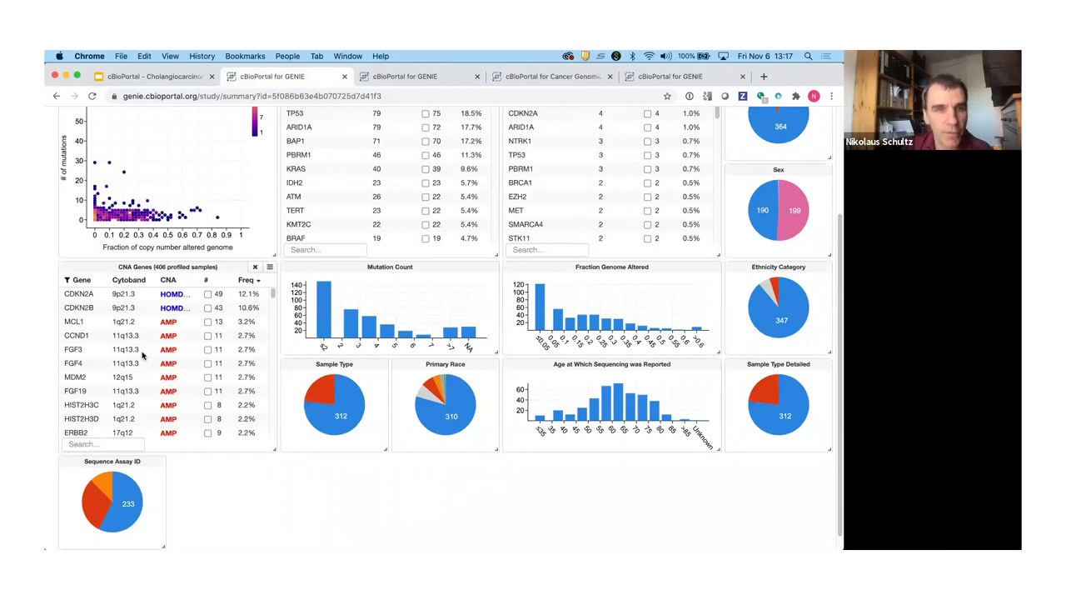
scroll(140, 373, "down", 1)
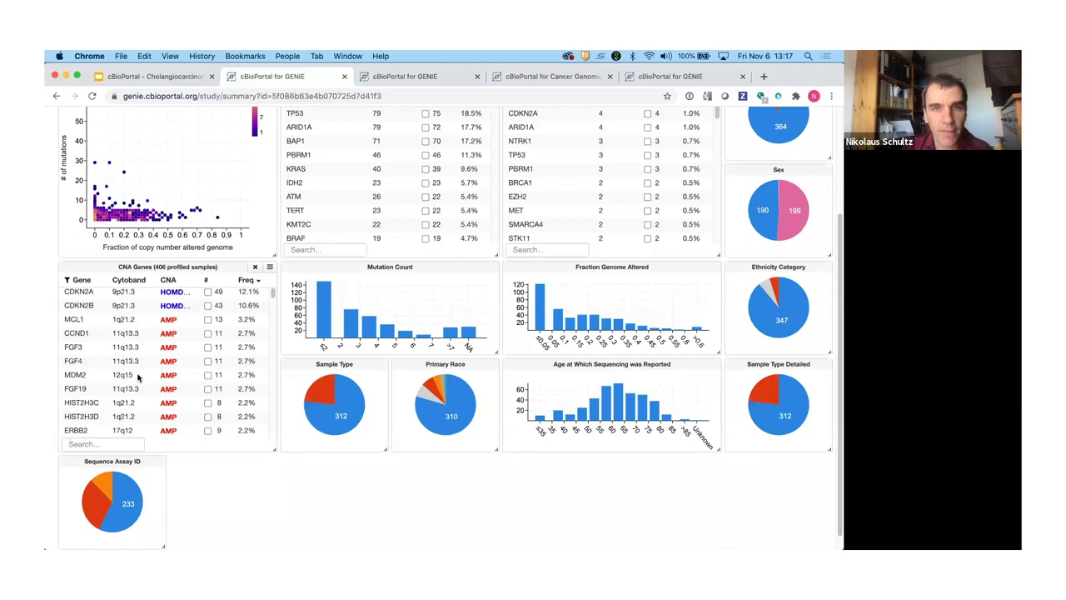
scroll(138, 378, "up", 1)
scroll(138, 377, "up", 5)
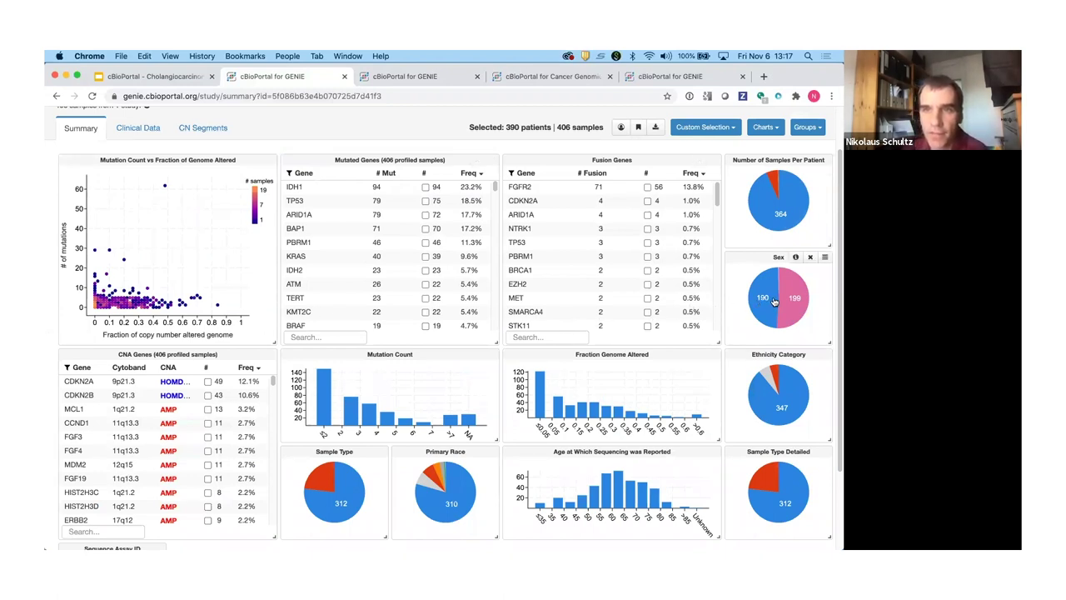
mouse_move(785, 302)
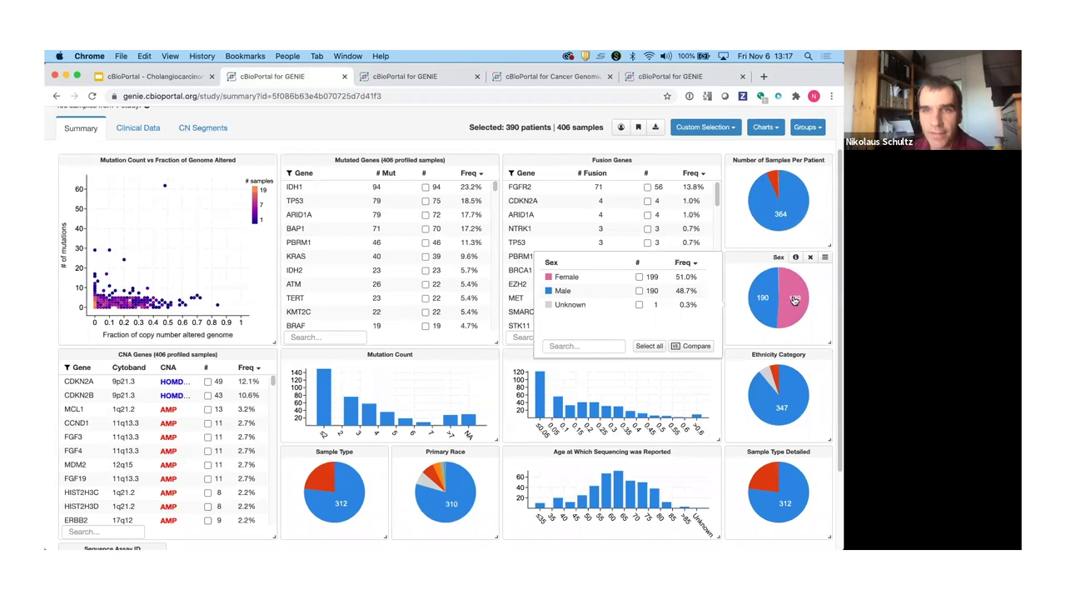
mouse_move(792, 409)
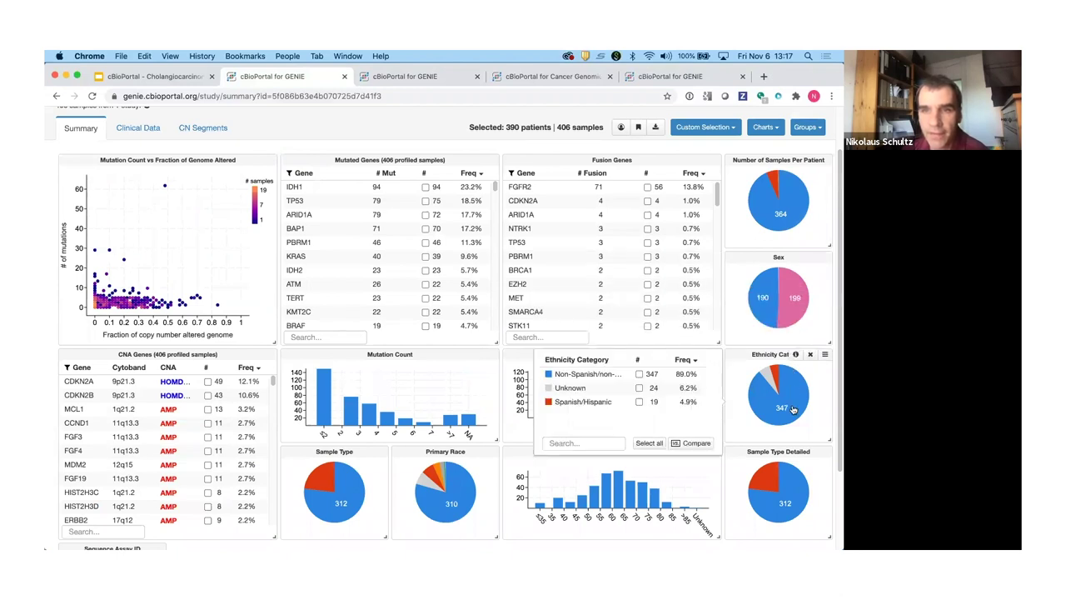
mouse_move(319, 491)
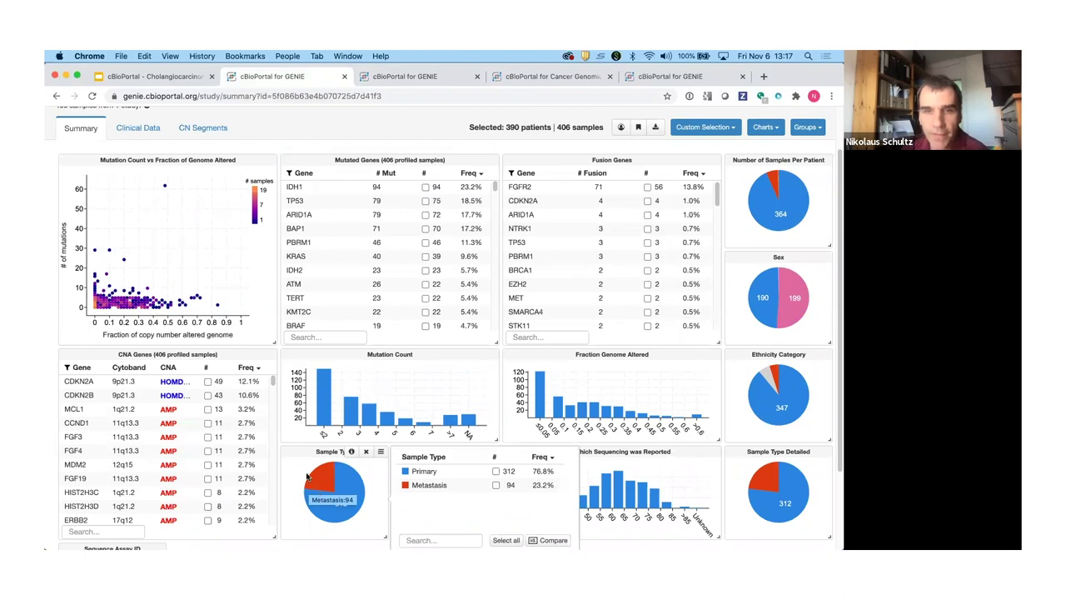
scroll(306, 474, "down", 1)
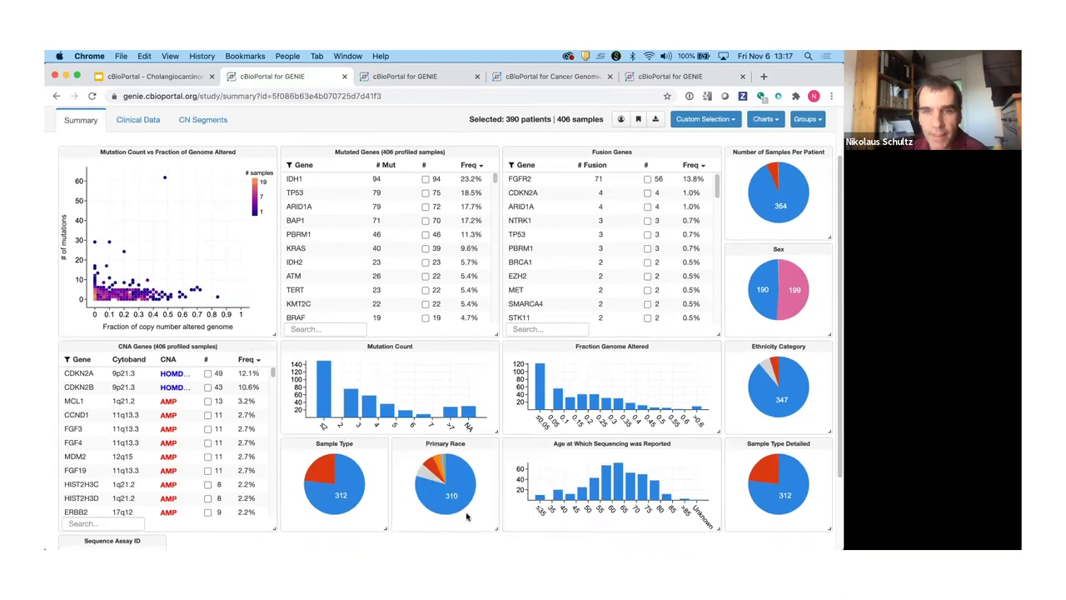
mouse_move(463, 497)
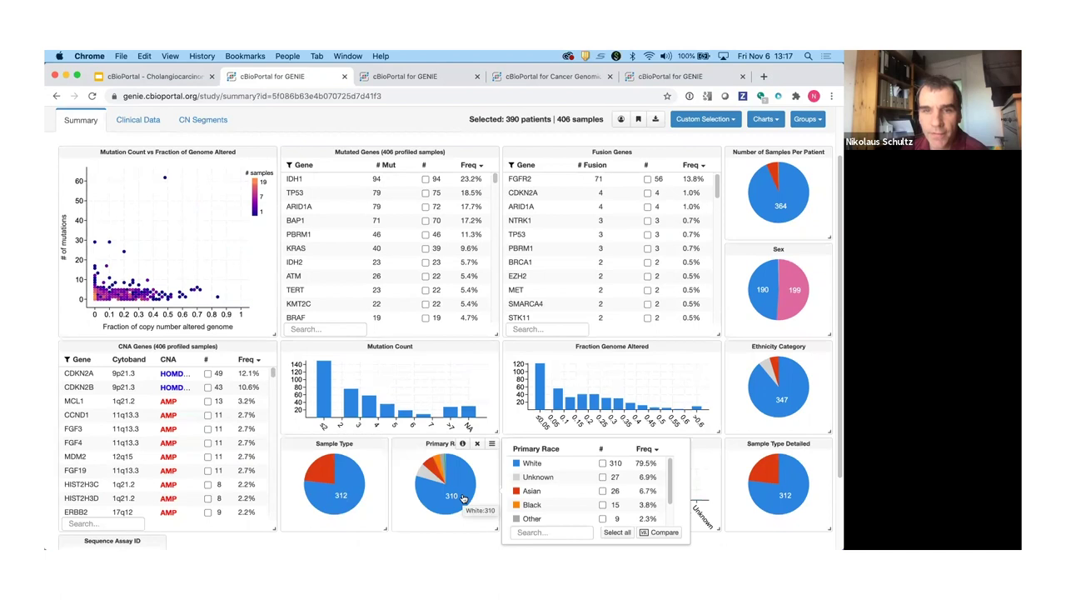
scroll(507, 531, "down", 1)
scroll(701, 538, "down", 1)
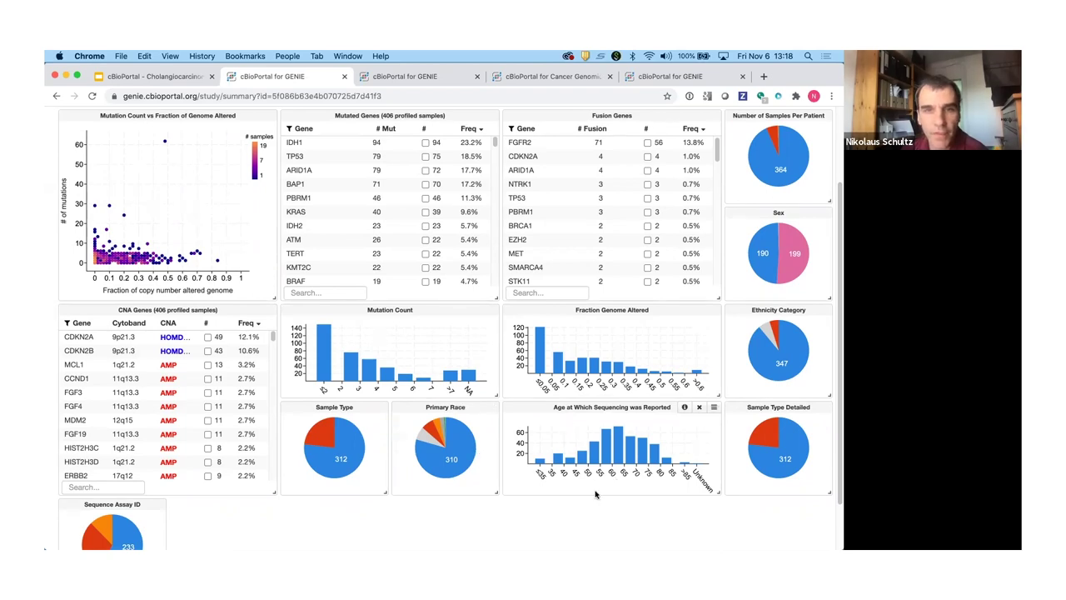
scroll(594, 492, "down", 2)
Add IDH1, TP53, ARID1A, BAP1, PBRM1, KRAS and CDKN2A to the gene query.
scroll(594, 493, "up", 5)
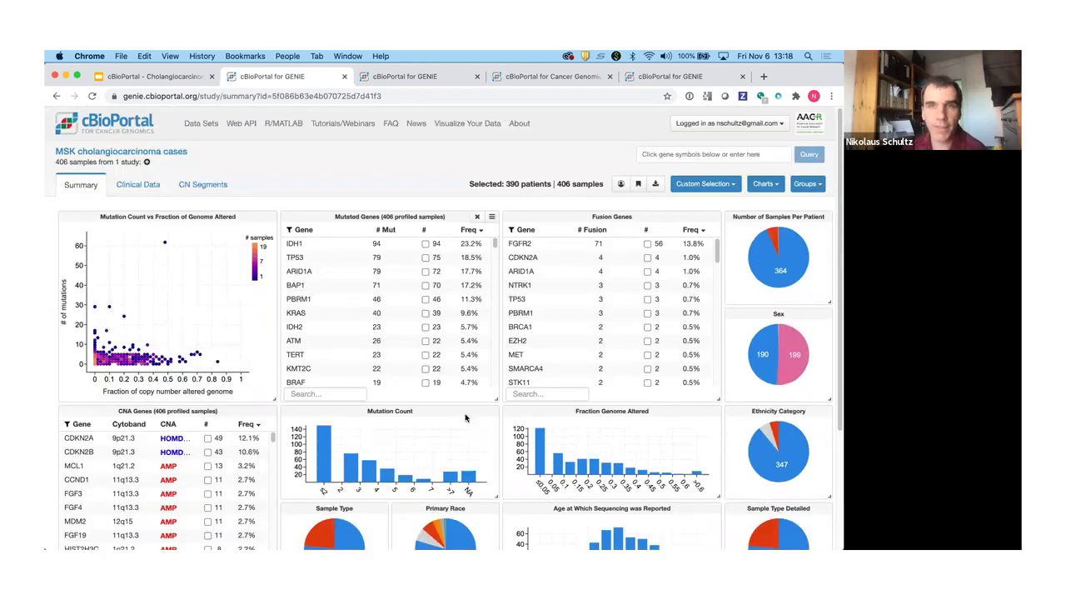
left_click(291, 244)
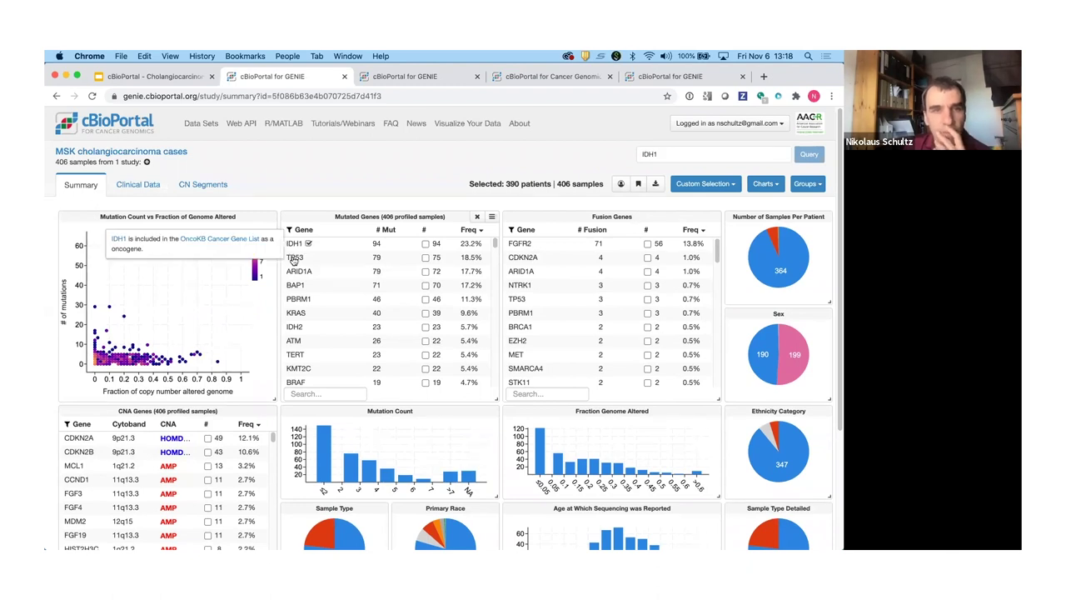
left_click(294, 259)
left_click(292, 275)
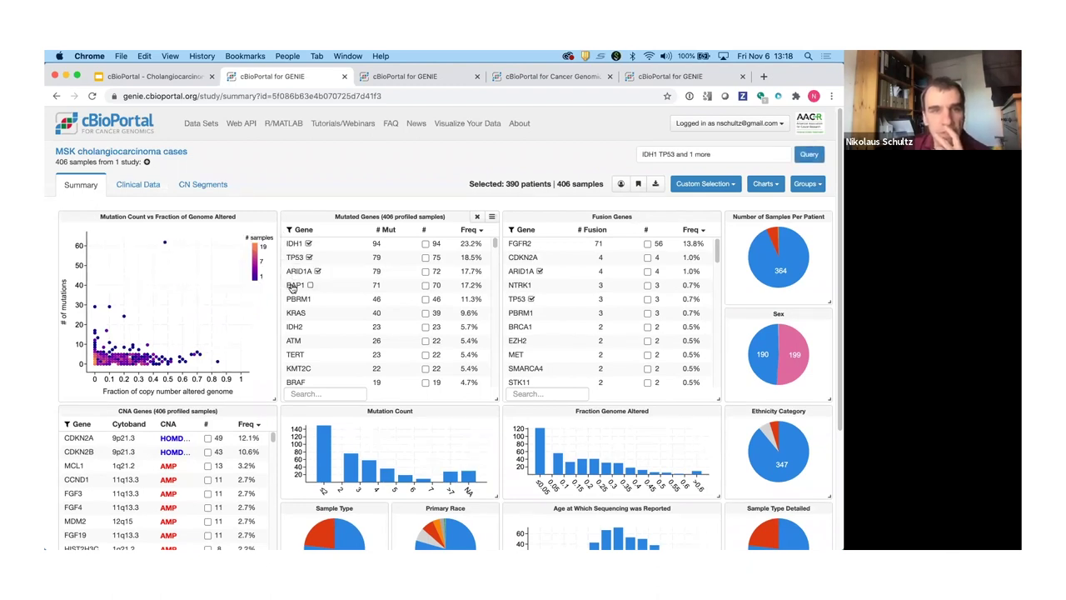
left_click(292, 286)
left_click(292, 299)
left_click(290, 314)
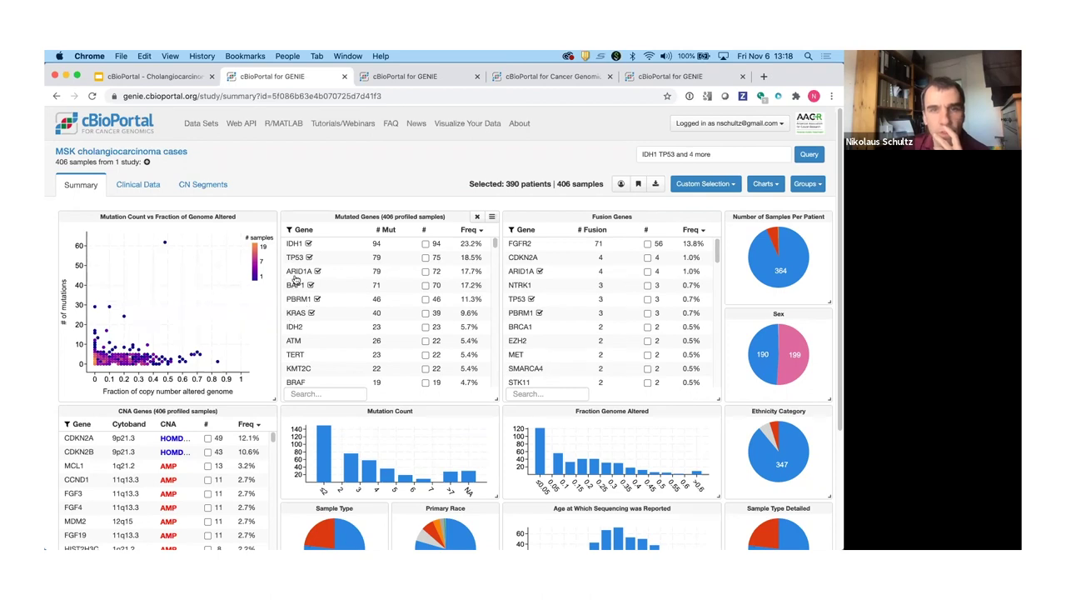
mouse_move(517, 249)
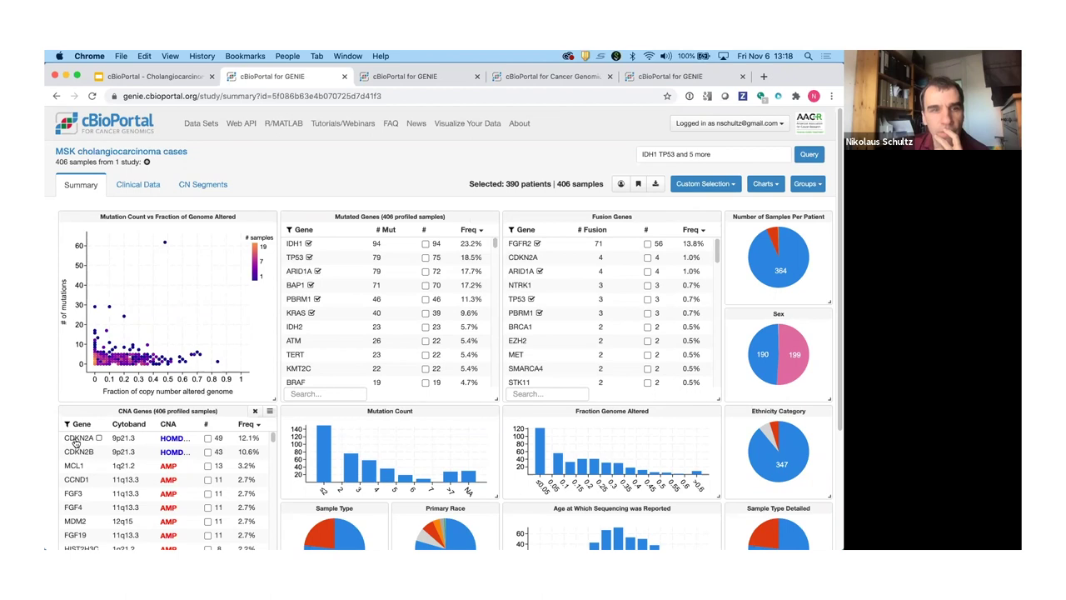
left_click(75, 442)
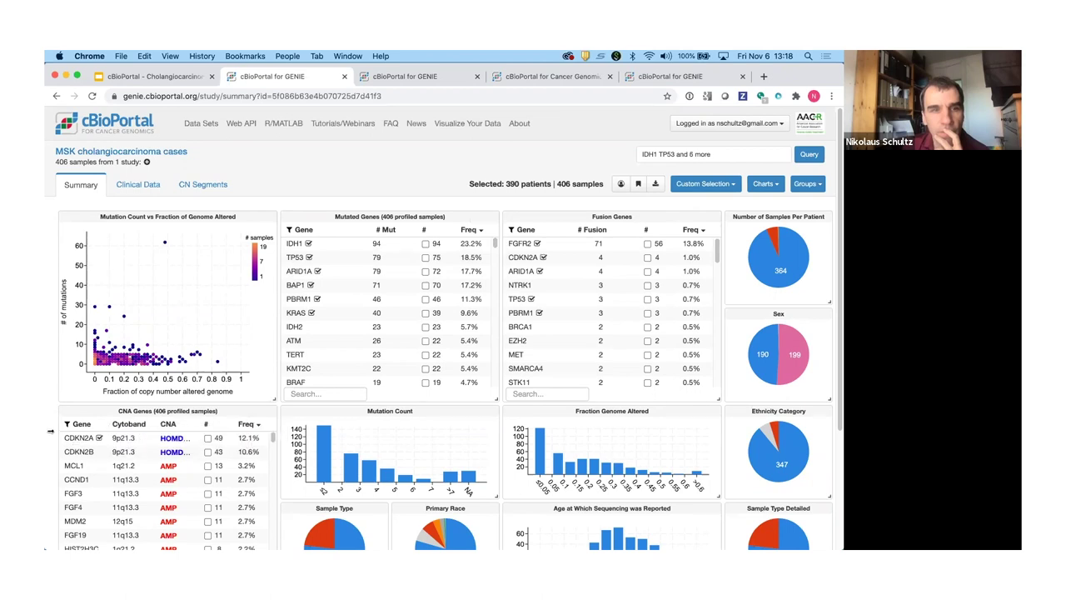
Add FGFR1 to the gene list and run the query on the selected samples.
left_click(719, 164)
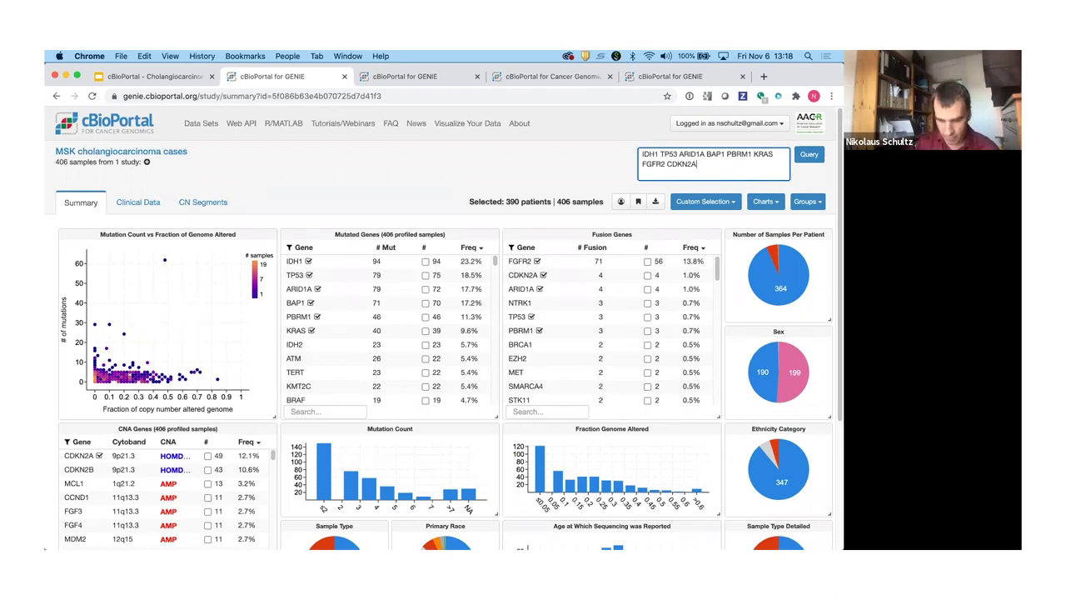
type("FGFR1")
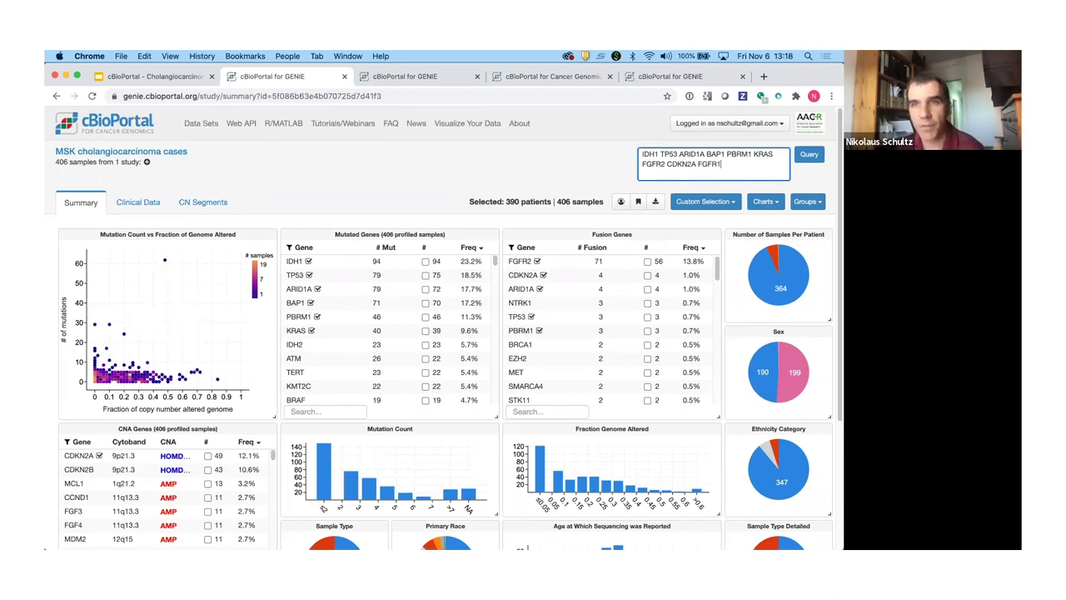
left_click(807, 157)
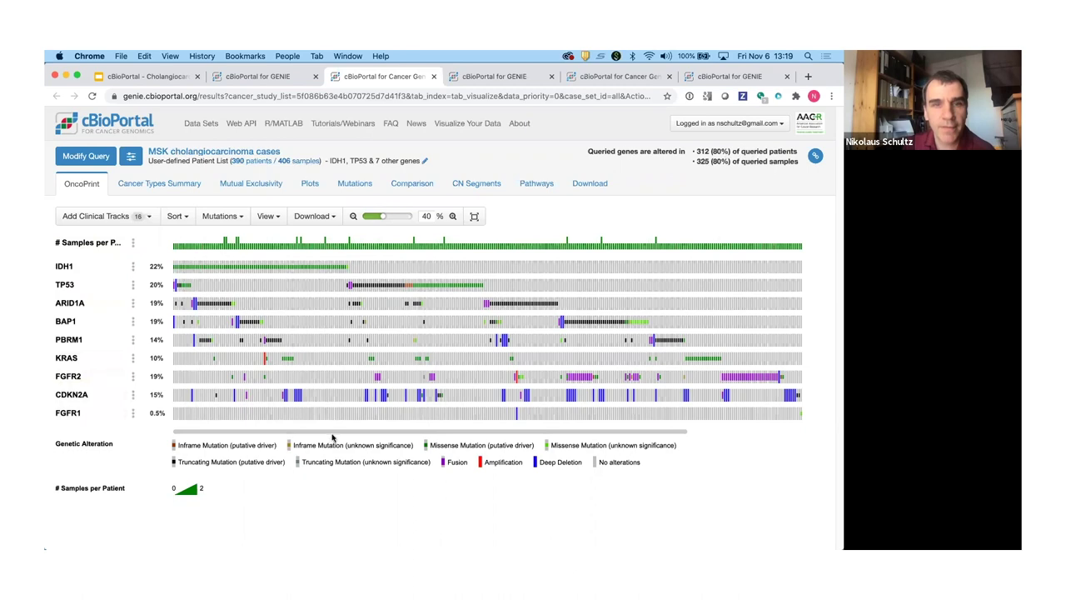
Bring up the OncoPrint for the nine genes across the 390 cholangiocarcinoma patients.
mouse_move(331, 435)
left_mouse_down()
mouse_move(456, 435)
mouse_move(324, 429)
left_mouse_up()
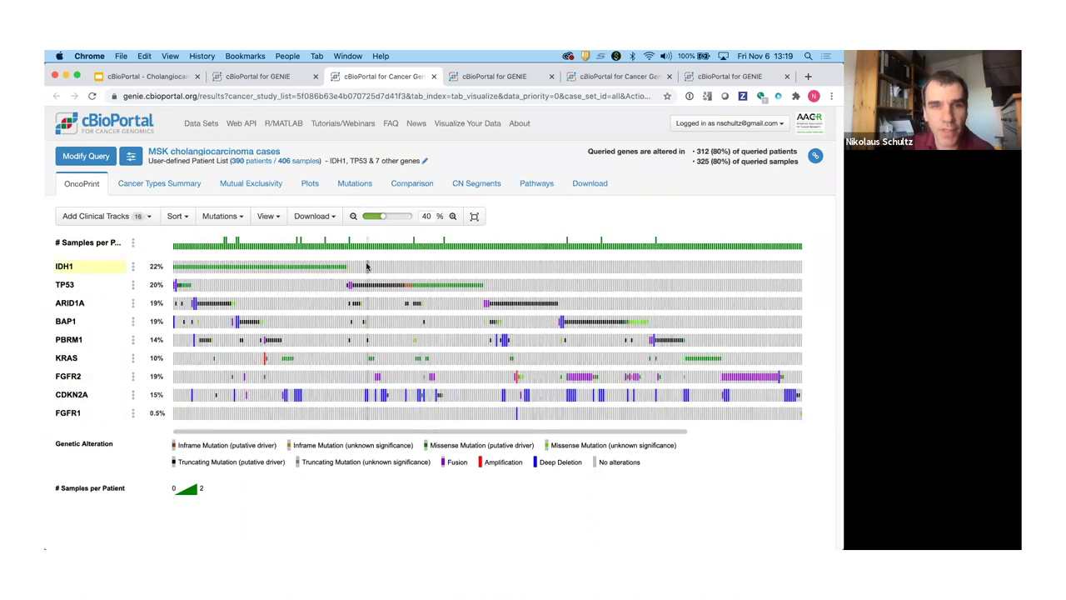
mouse_move(366, 266)
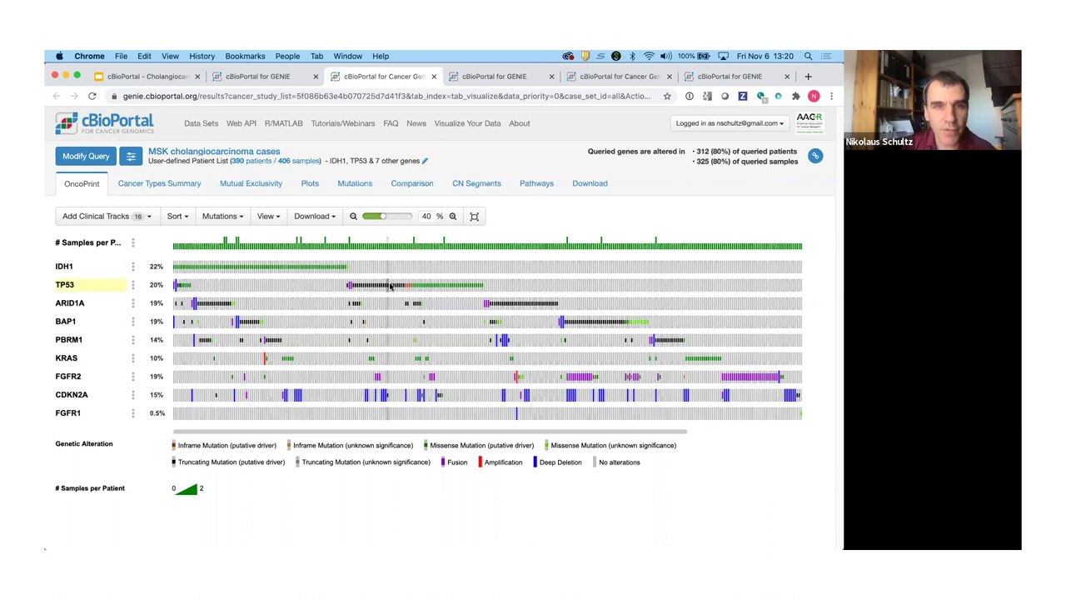
mouse_move(396, 287)
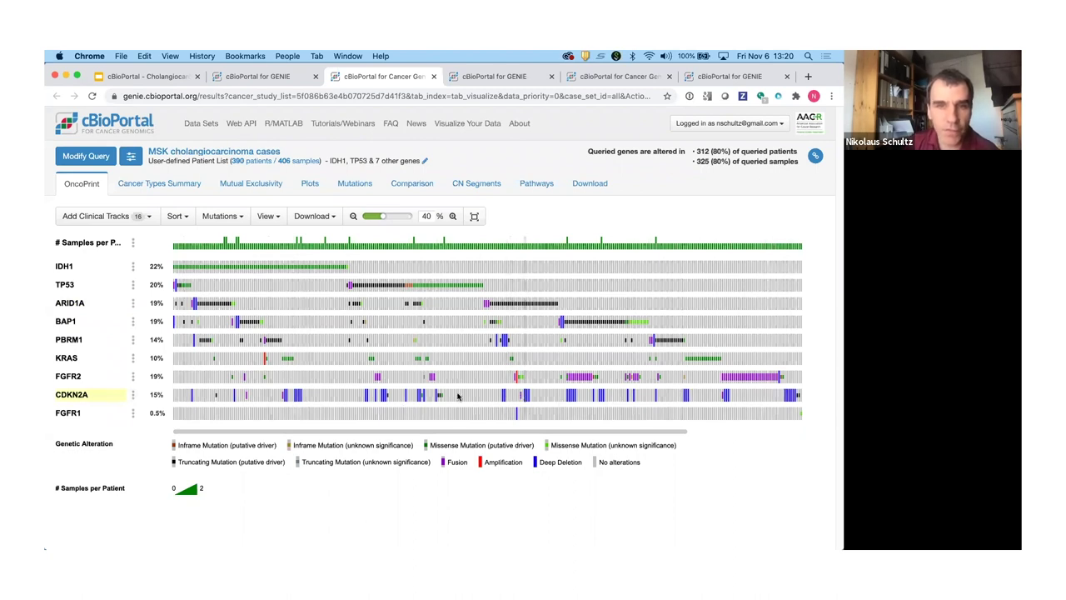
mouse_move(156, 399)
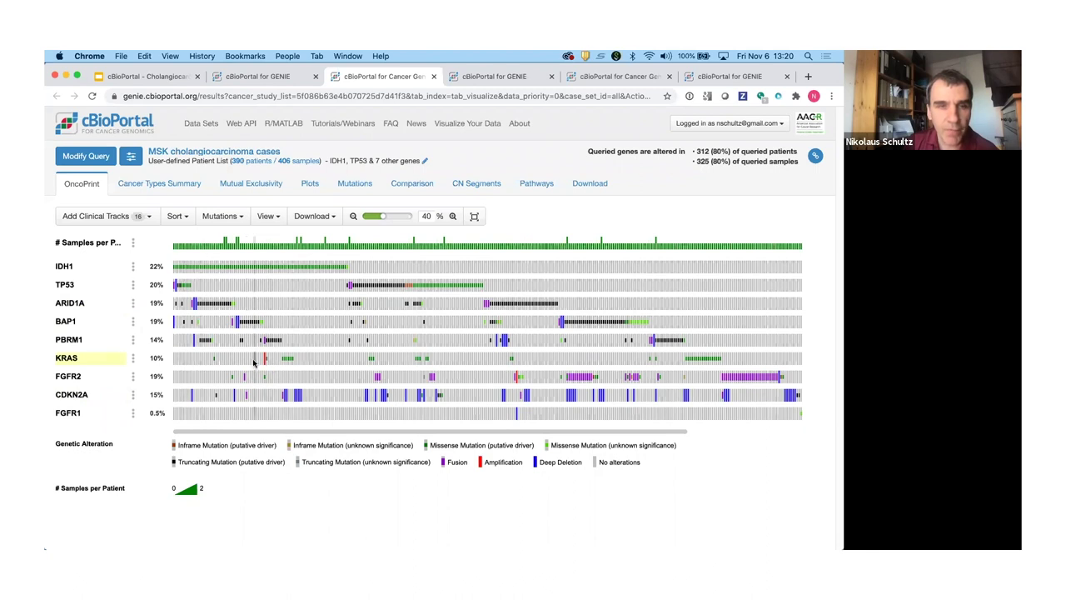
mouse_move(264, 361)
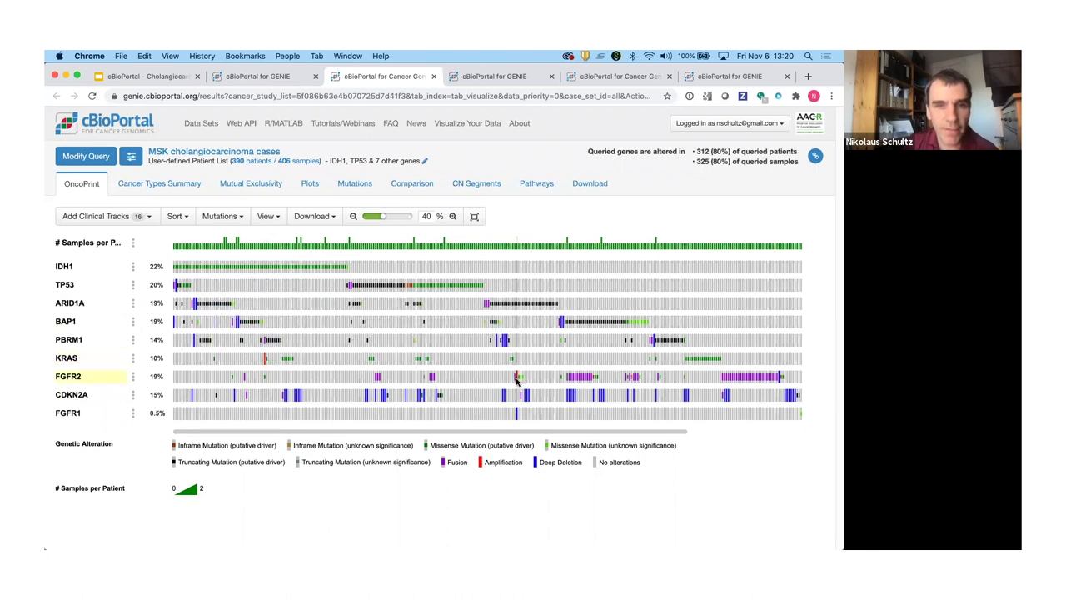
mouse_move(517, 379)
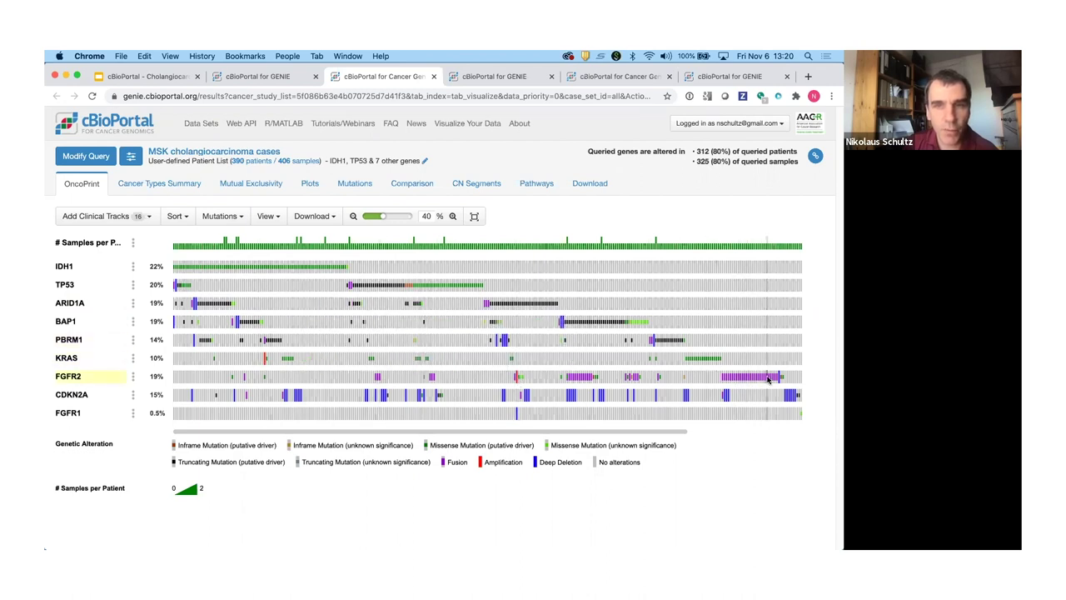
mouse_move(767, 379)
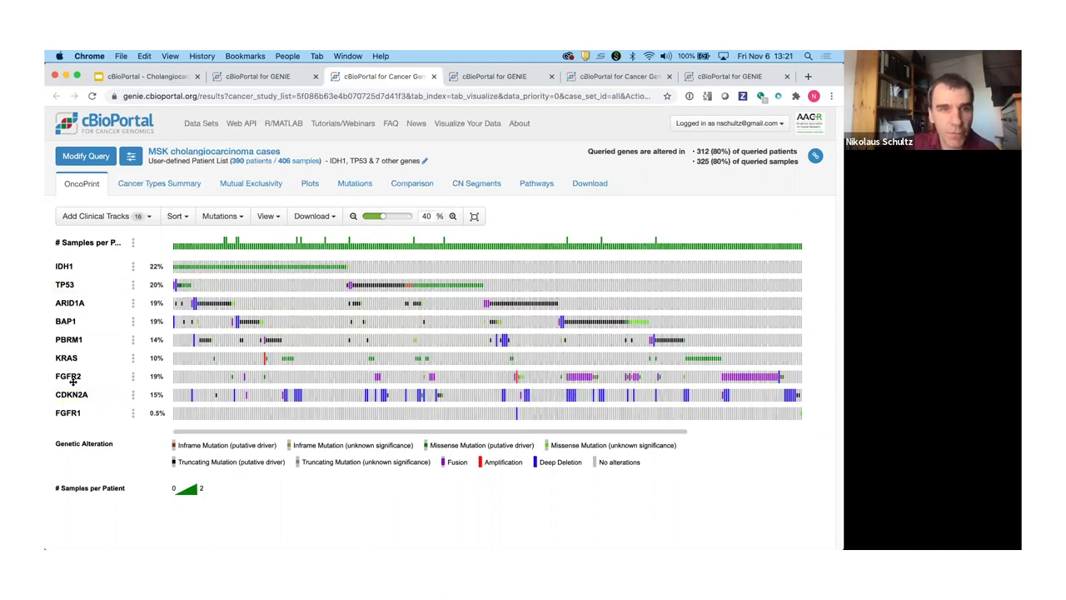
Move the FGFR2 and FGFR1 tracks directly beneath IDH1, zooming the OncoPrint to 53%.
left_click_drag(72, 376, 73, 277)
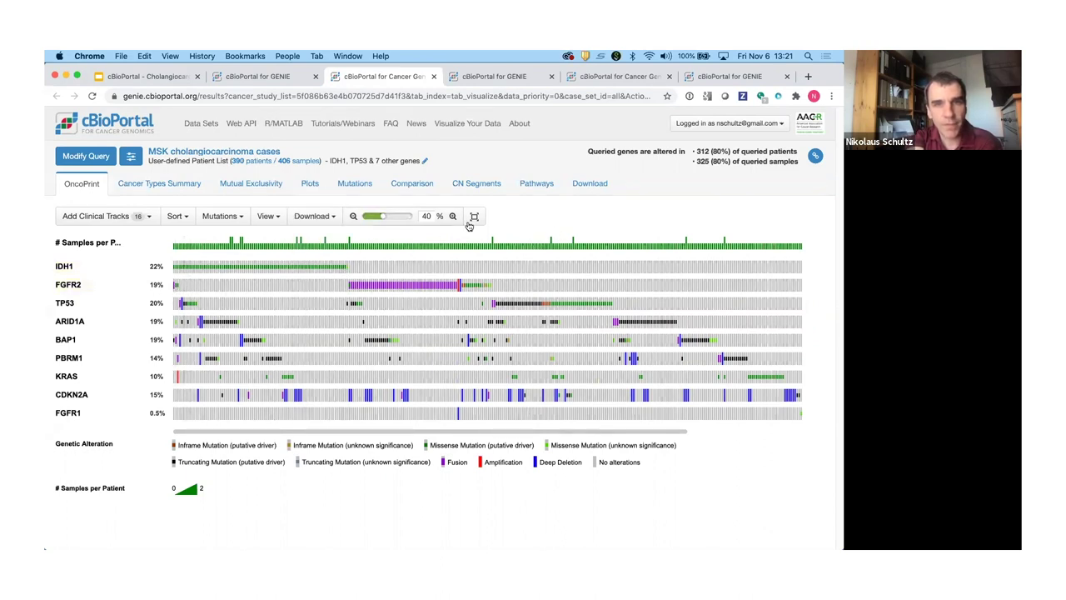
left_click_drag(380, 217, 389, 217)
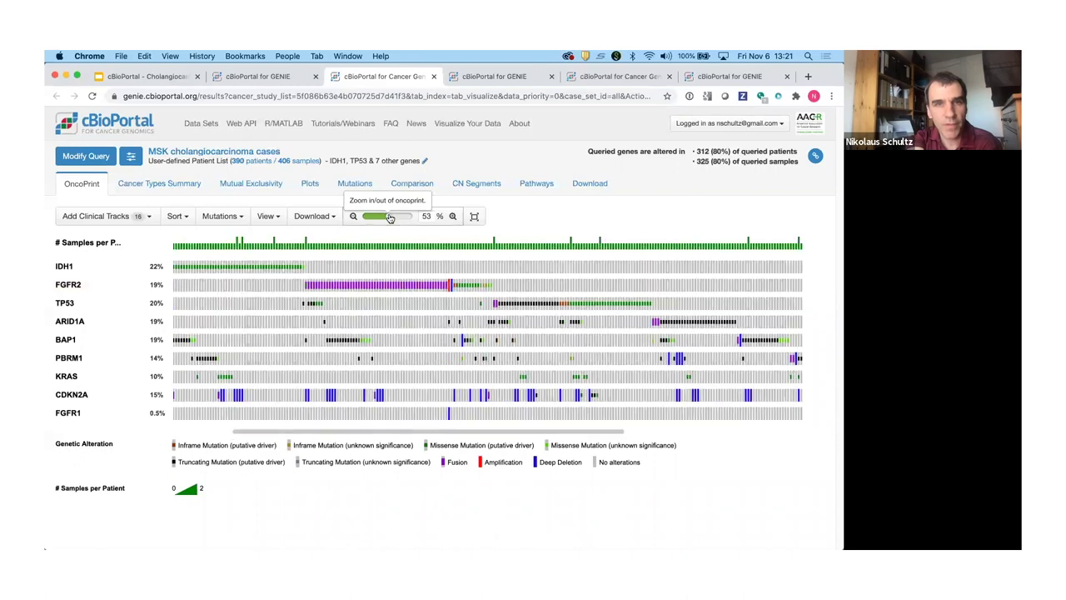
left_click_drag(364, 435, 304, 433)
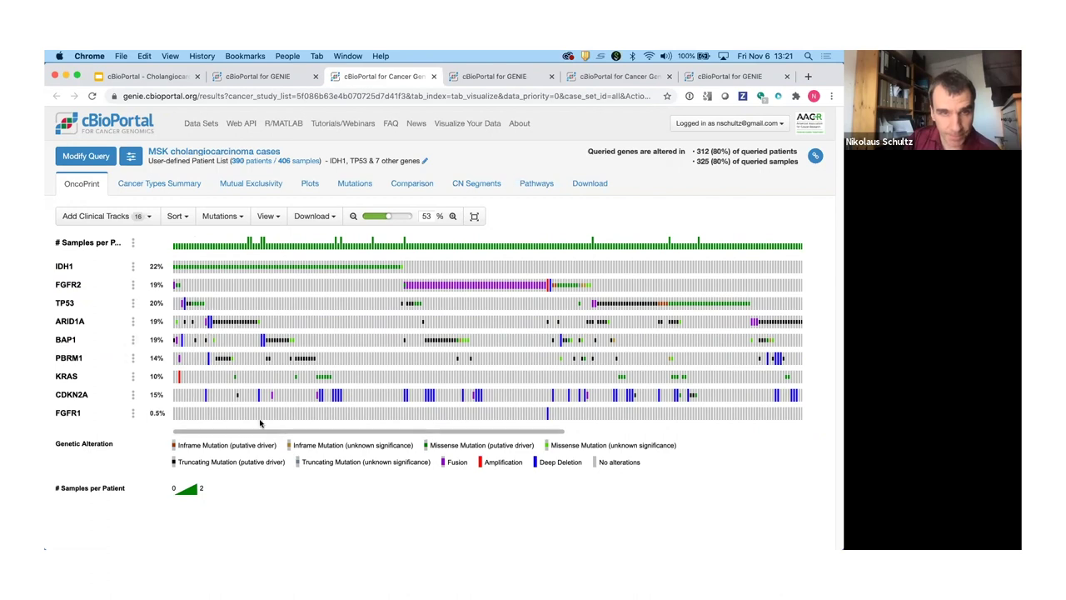
left_click_drag(60, 413, 64, 294)
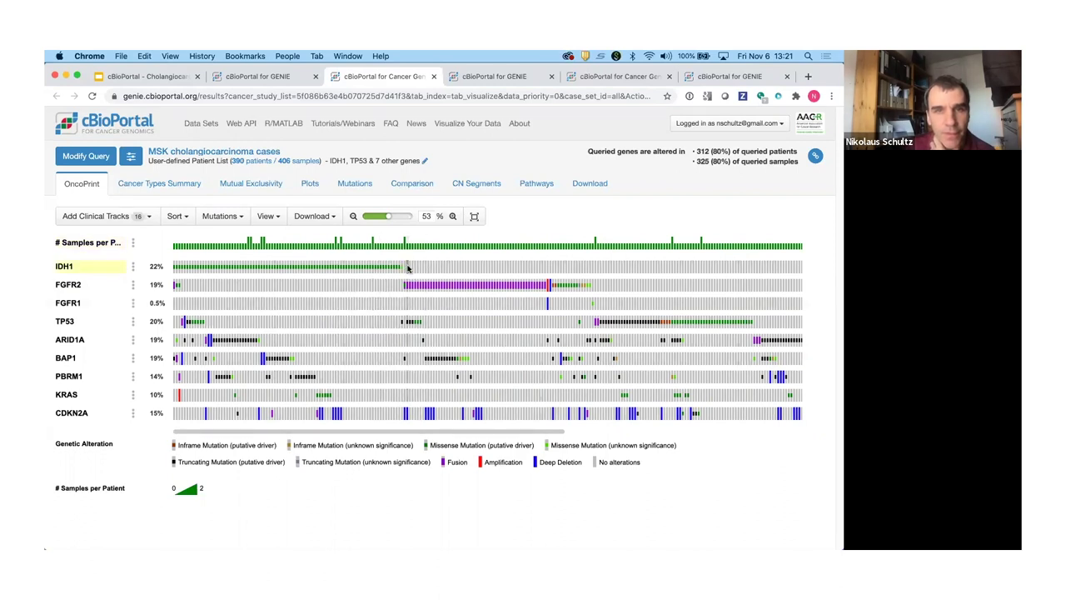
mouse_move(399, 269)
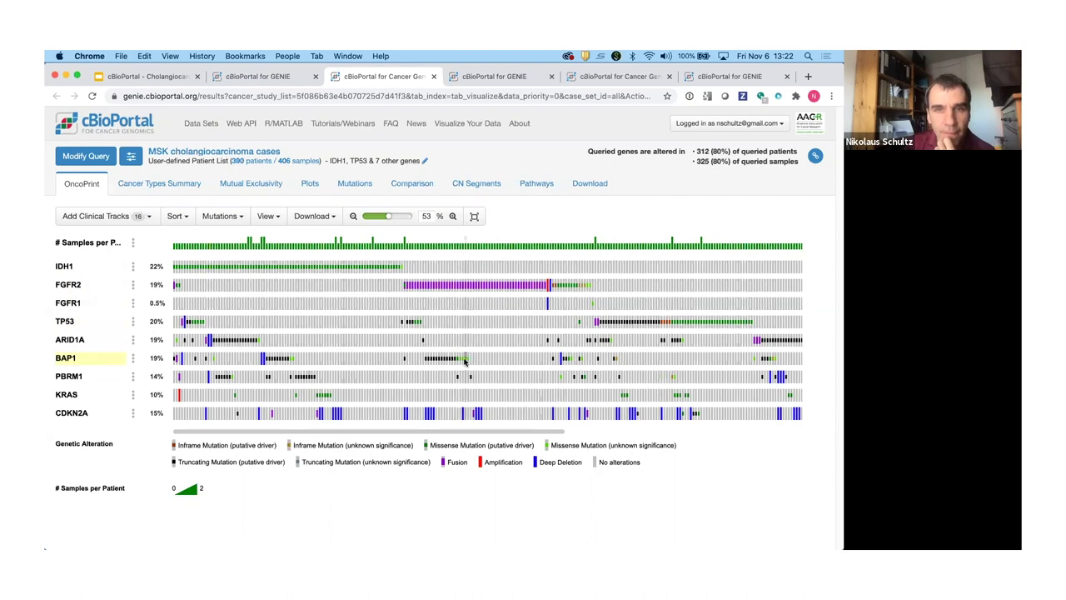
Open Add Clinical Tracks to list the 16 clinical tracks available for the OncoPrint.
mouse_move(465, 361)
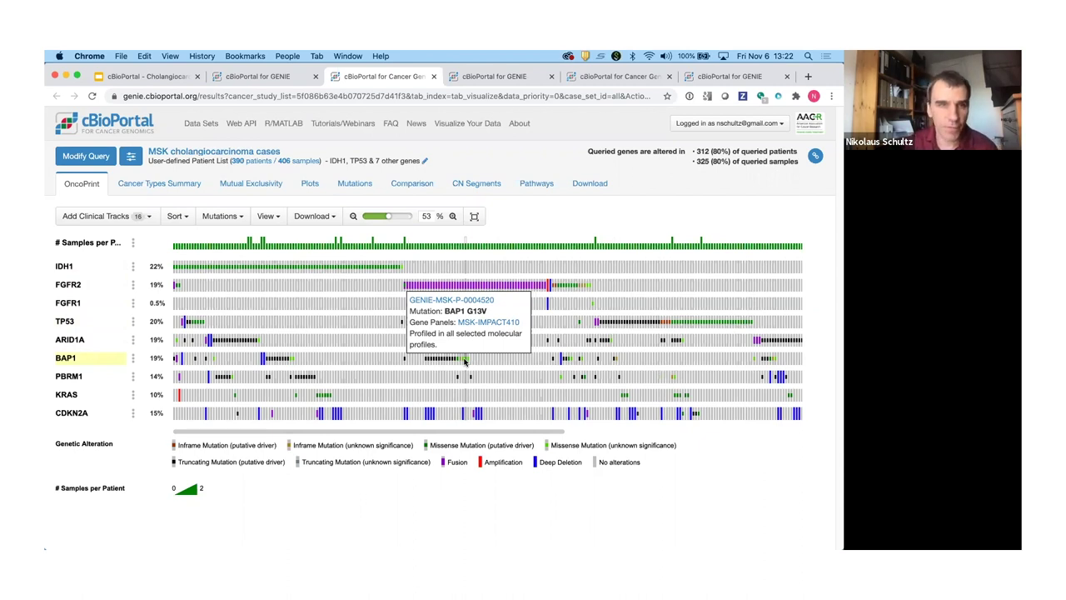
left_click(153, 217)
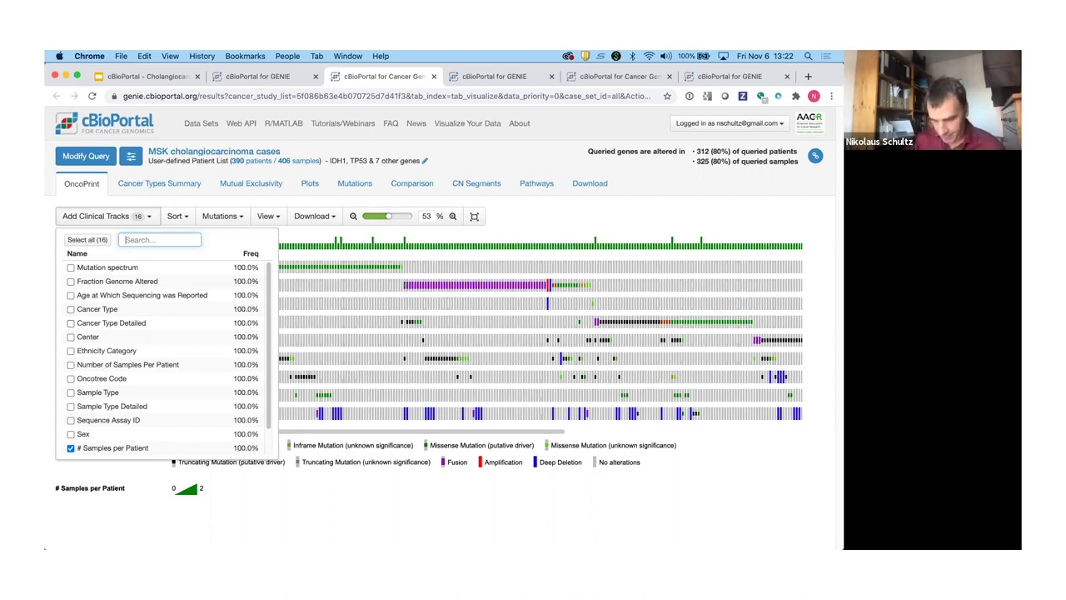
Add the Mutation Count and Sex clinical tracks by searching 'muta' and 'sex'.
type("muta")
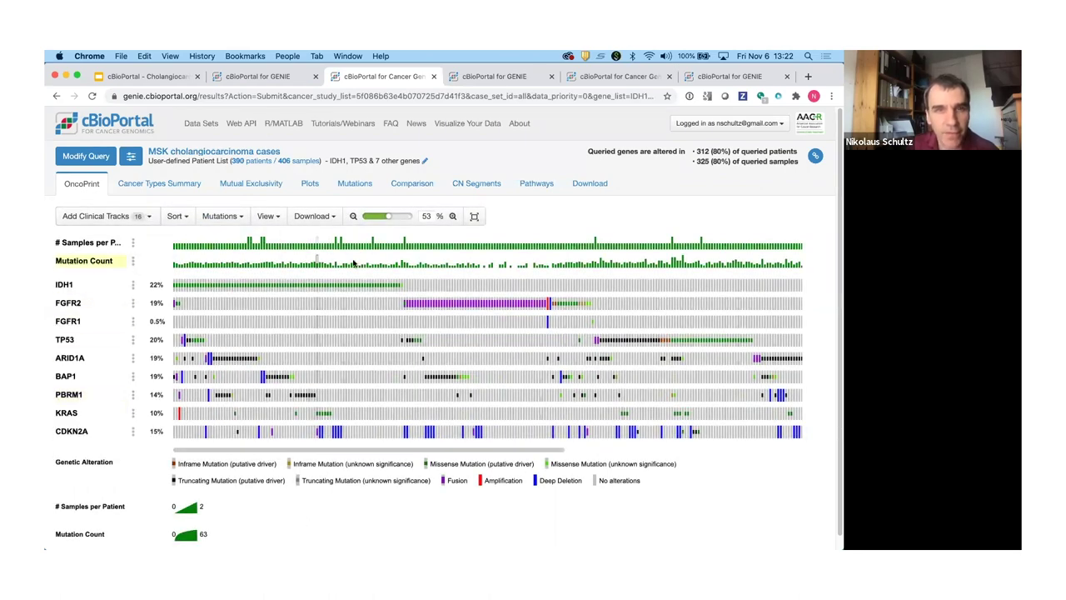
left_click(100, 218)
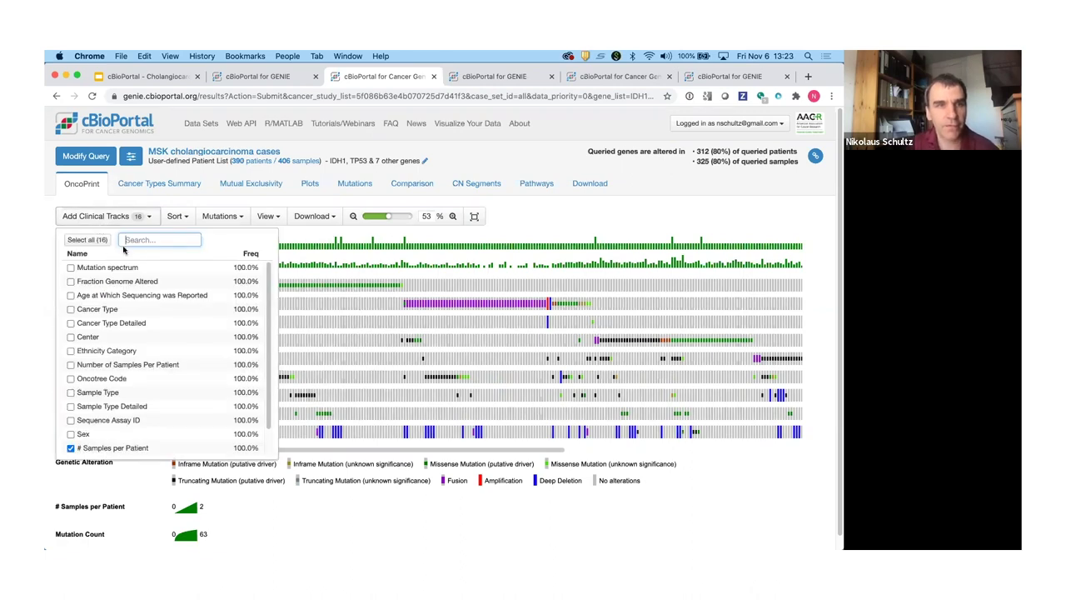
type("sex")
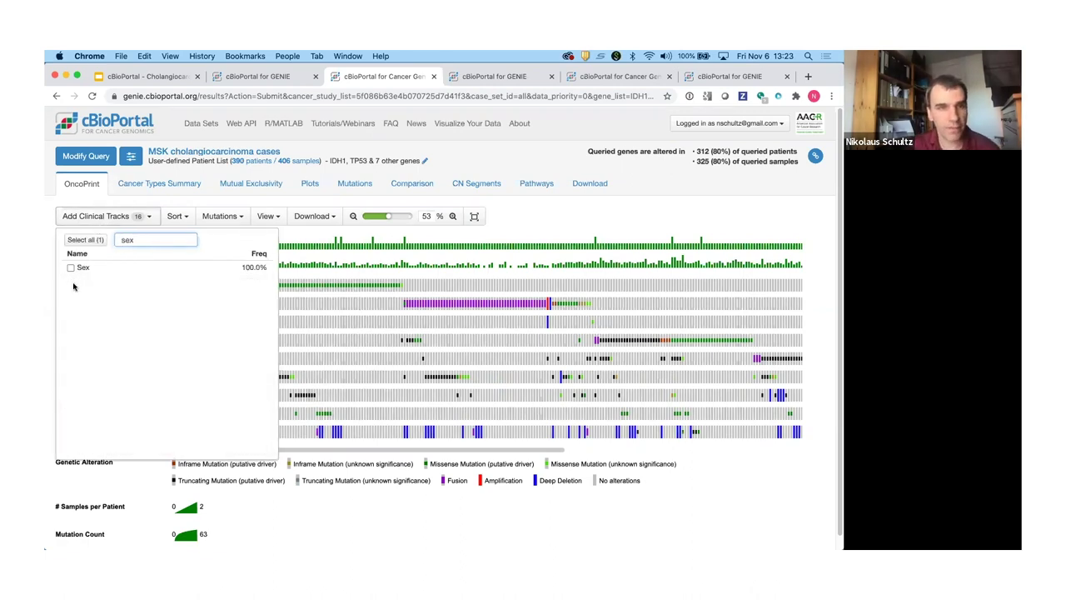
left_click(70, 268)
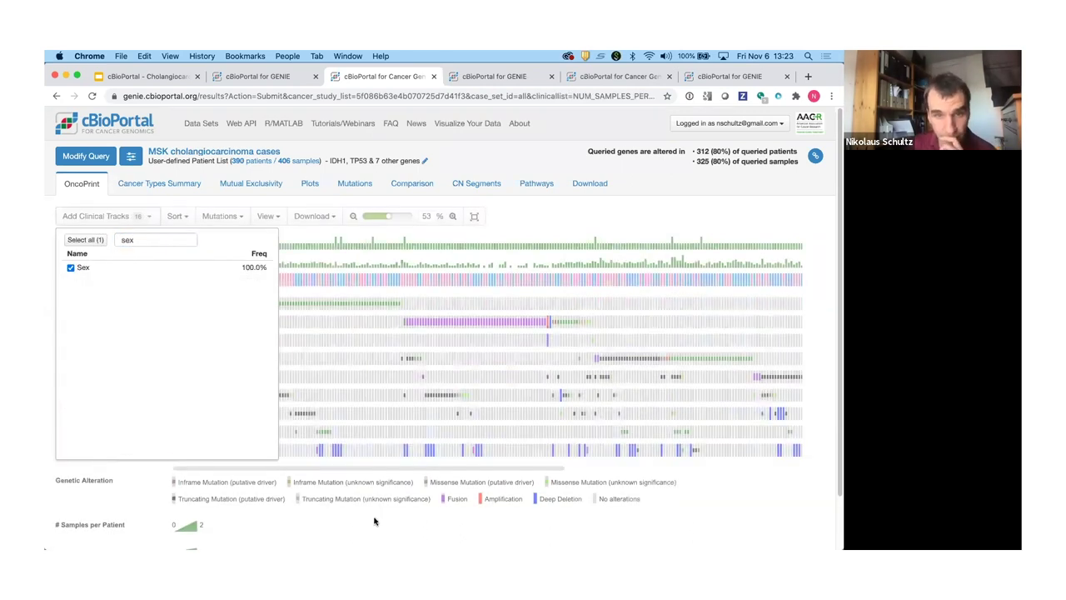
left_click(483, 333)
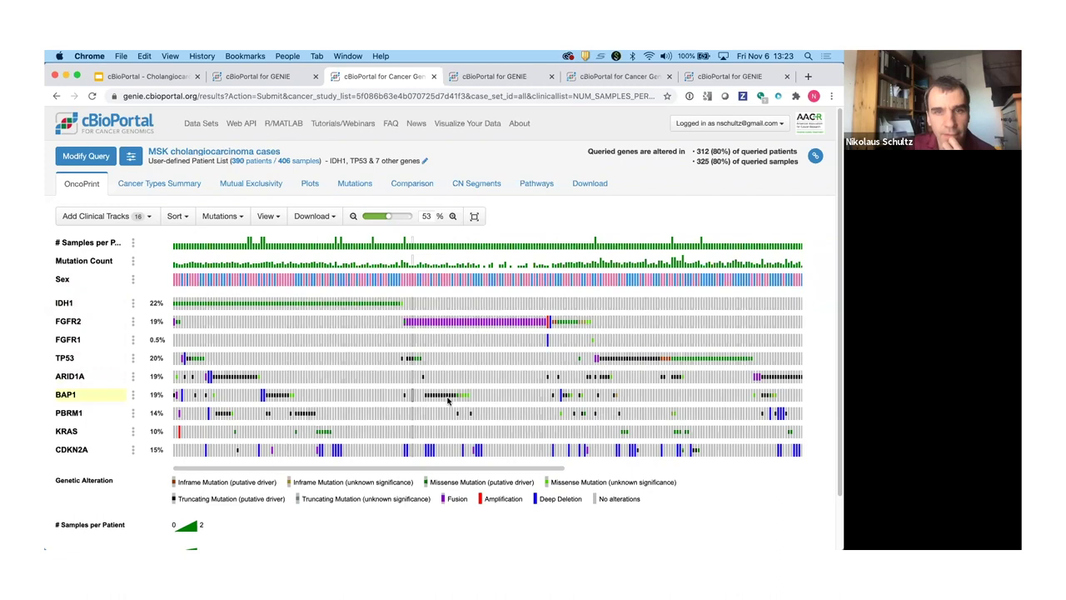
Dismiss the track list, leaving three clinical tracks above the nine gene rows.
mouse_move(468, 399)
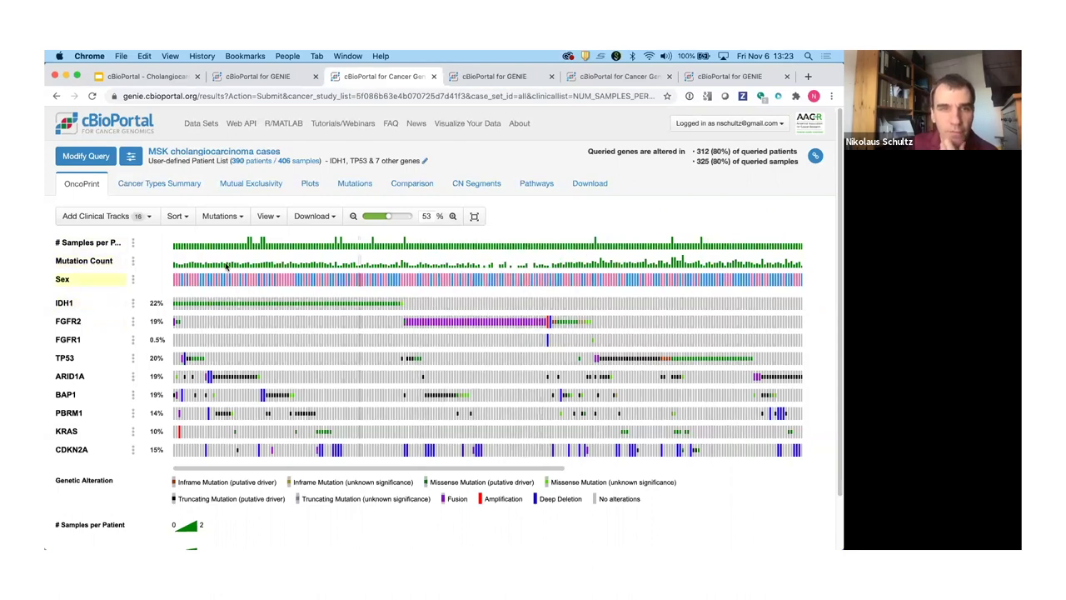
Sort samples a-Z by the Sex track and zoom in for wider sample columns.
left_click(133, 279)
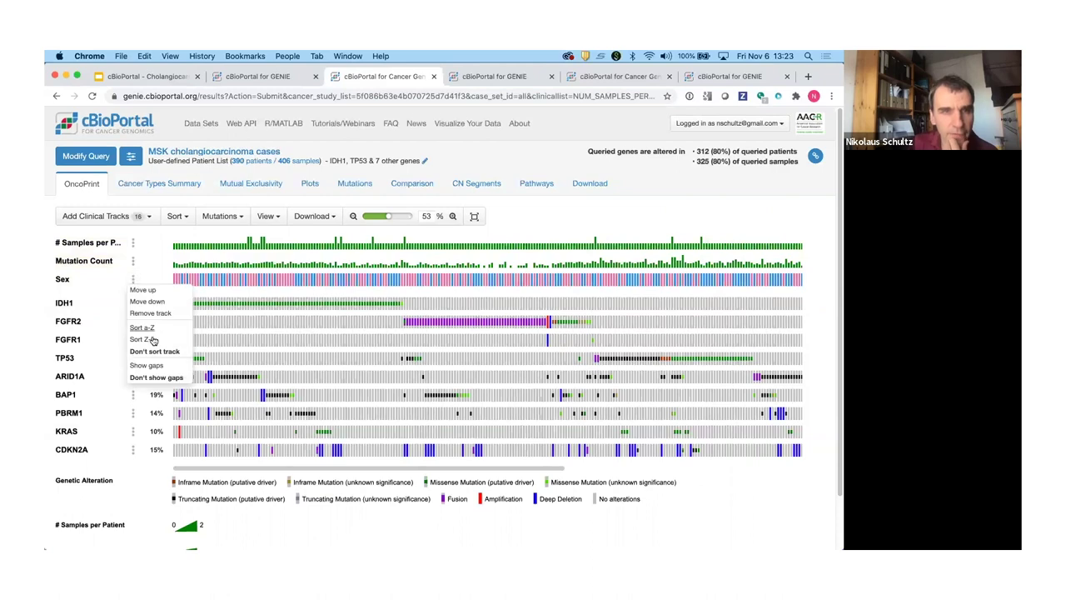
left_click(154, 330)
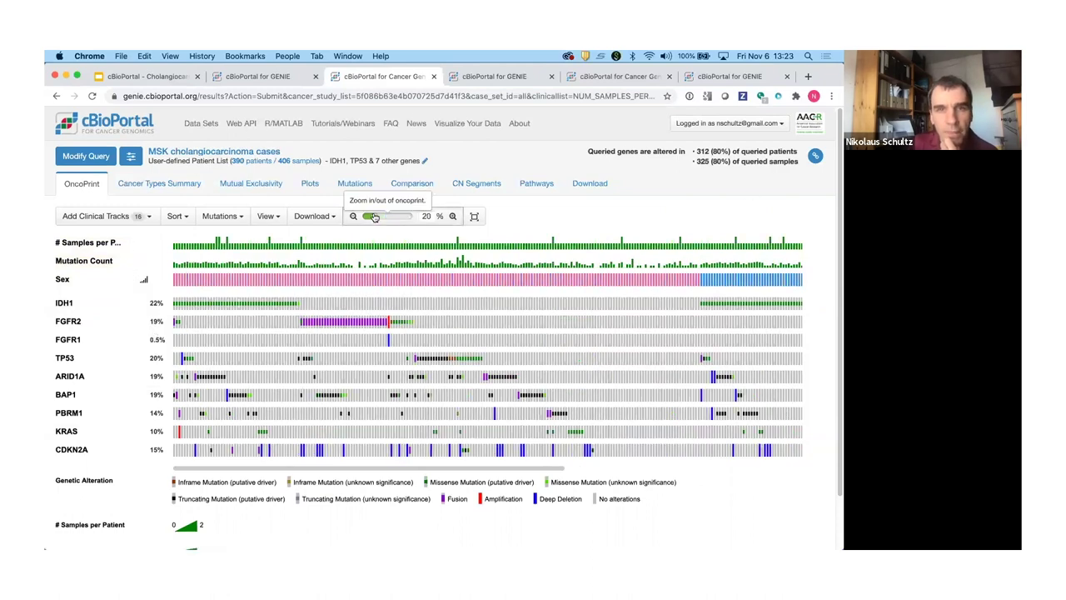
left_click_drag(373, 216, 376, 217)
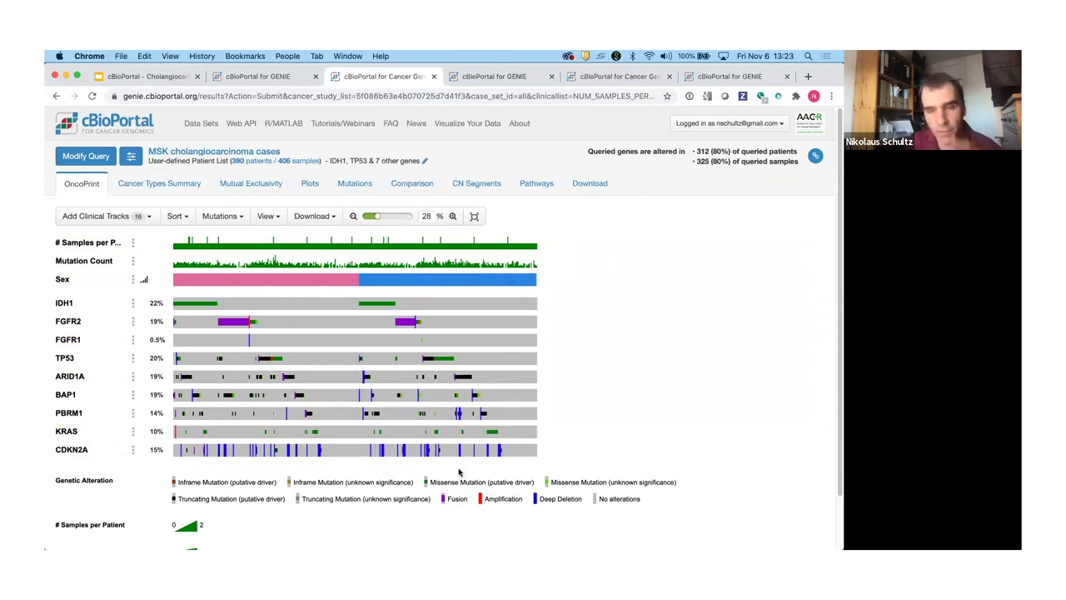
mouse_move(443, 455)
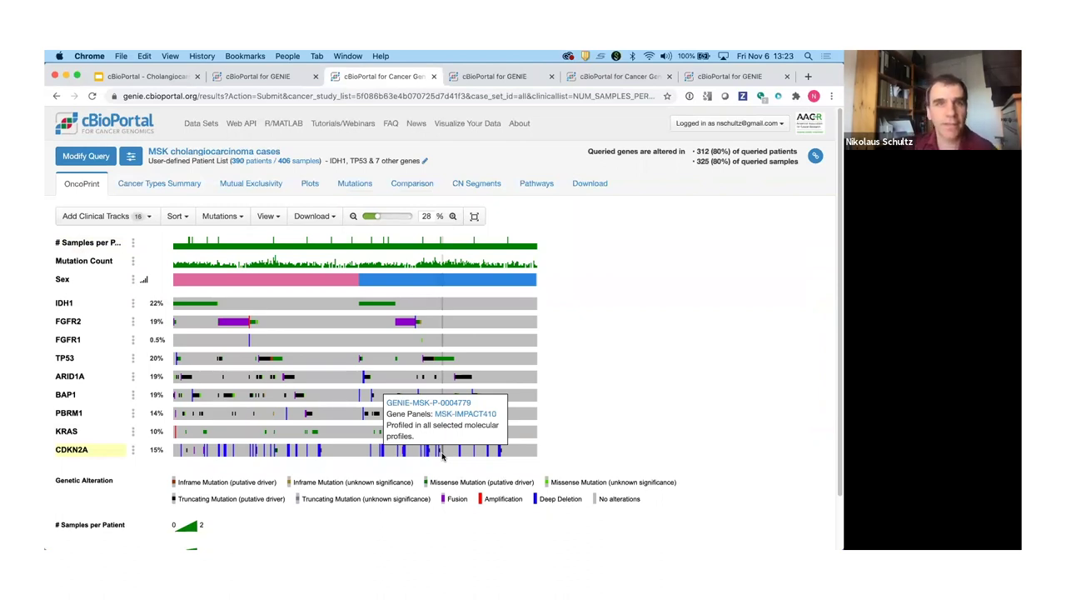
Switch to the Mutations tab and inspect the IDH1 R132 hotspot lollipop.
left_click(349, 184)
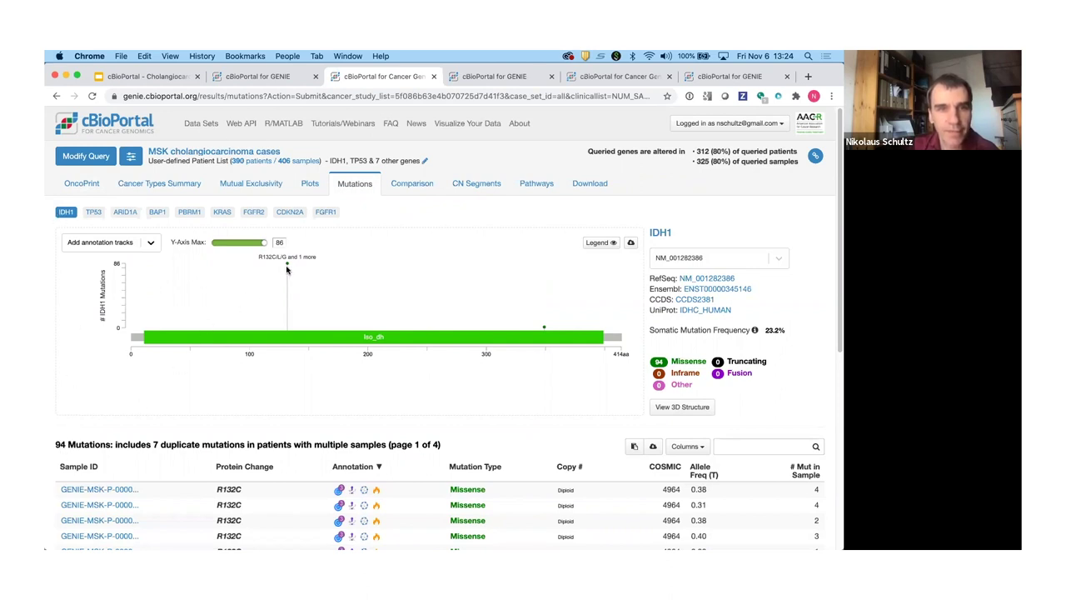
mouse_move(288, 267)
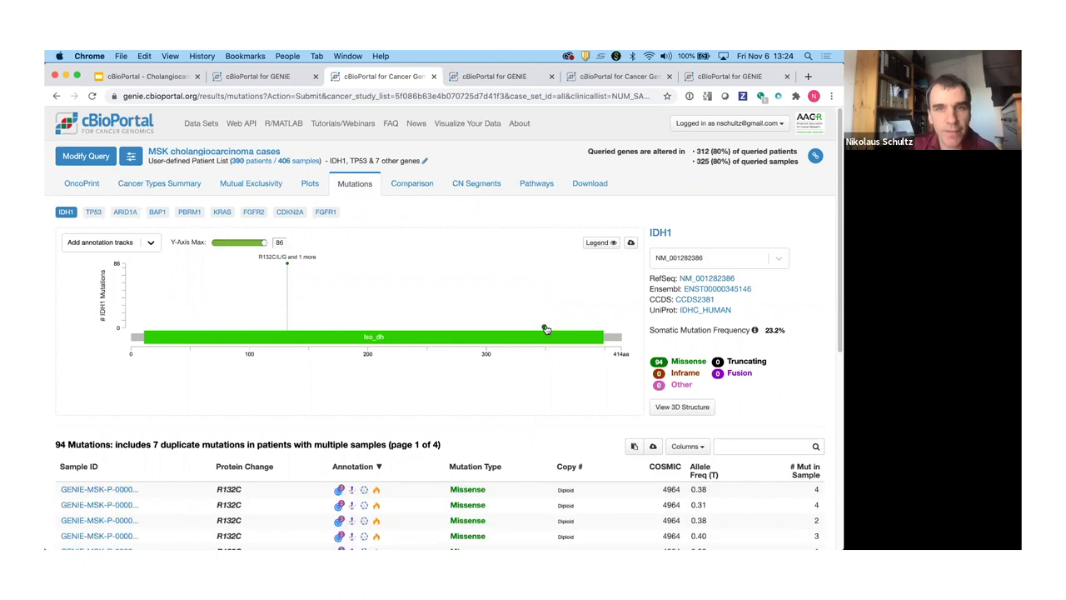
mouse_move(545, 330)
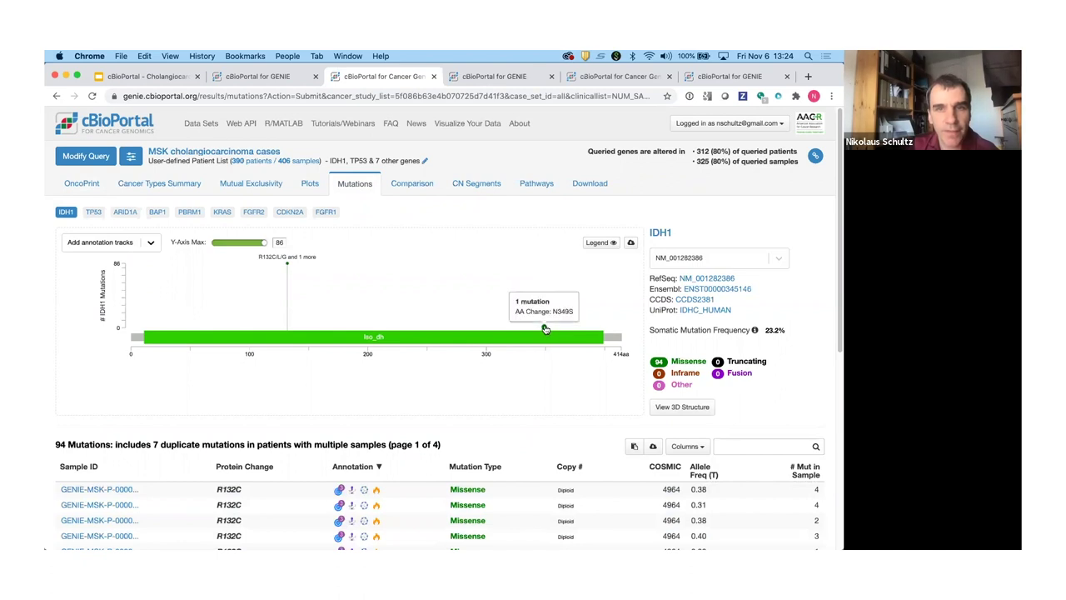
Filter to R132 hotspot mutations and view IDH1 R132C's OncoKB biological effect.
left_click(287, 265)
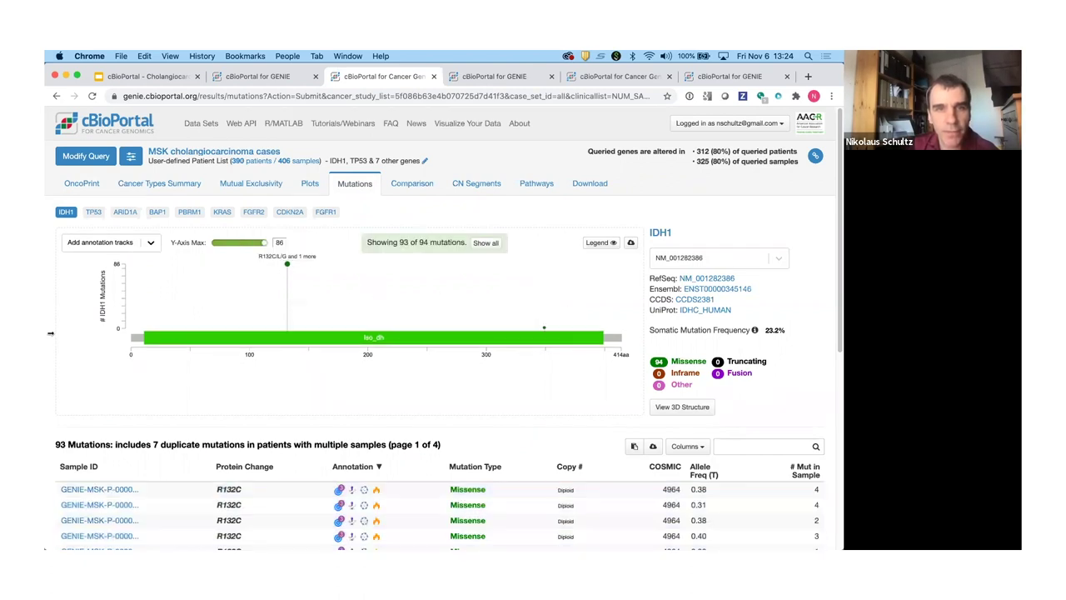
scroll(50, 333, "down", 2)
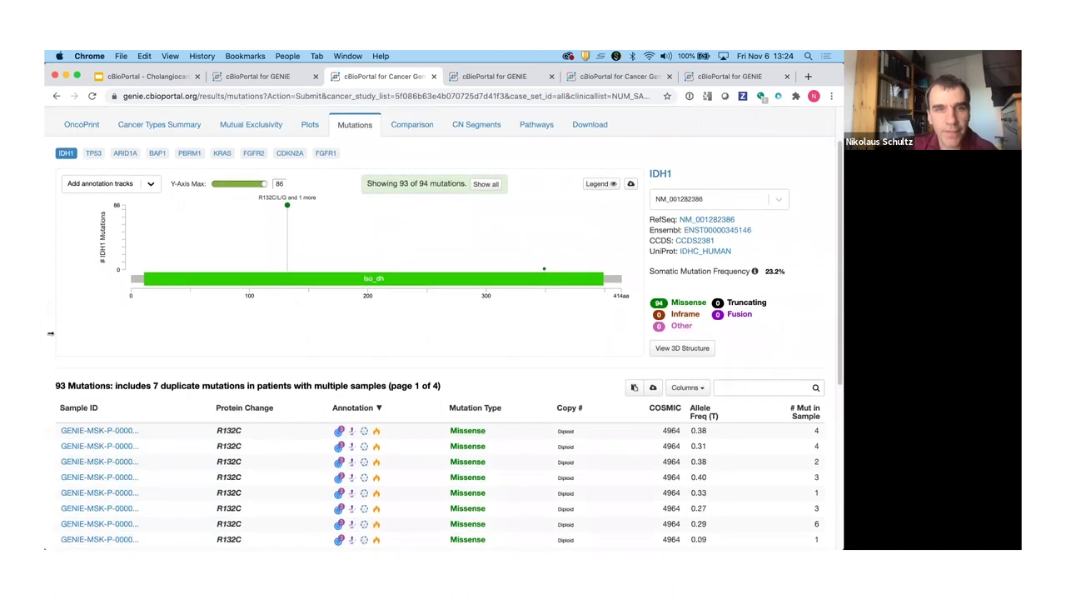
scroll(50, 333, "down", 3)
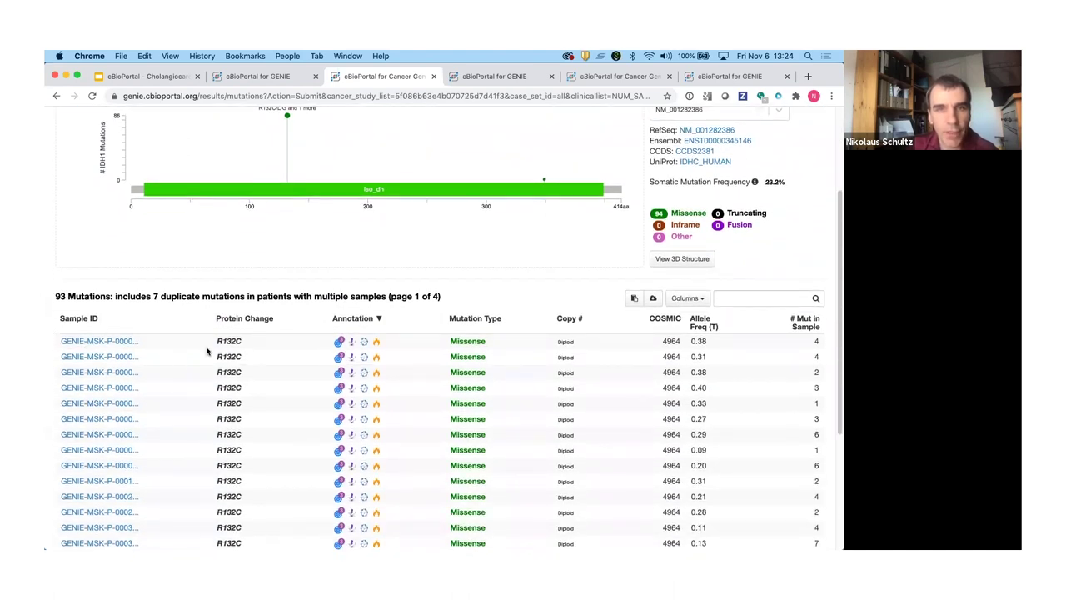
scroll(207, 350, "up", 1)
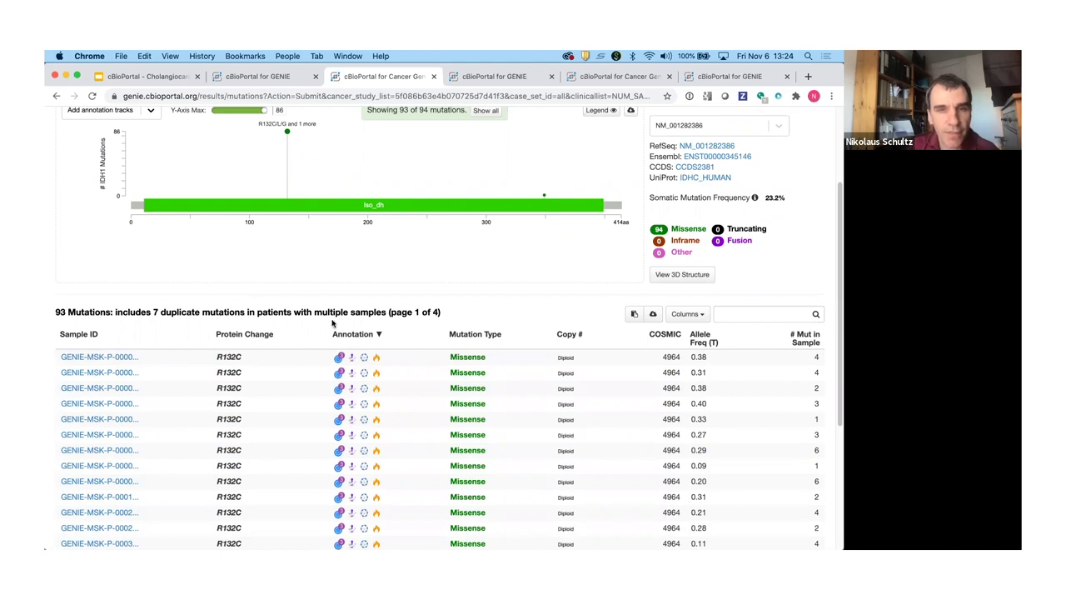
mouse_move(338, 362)
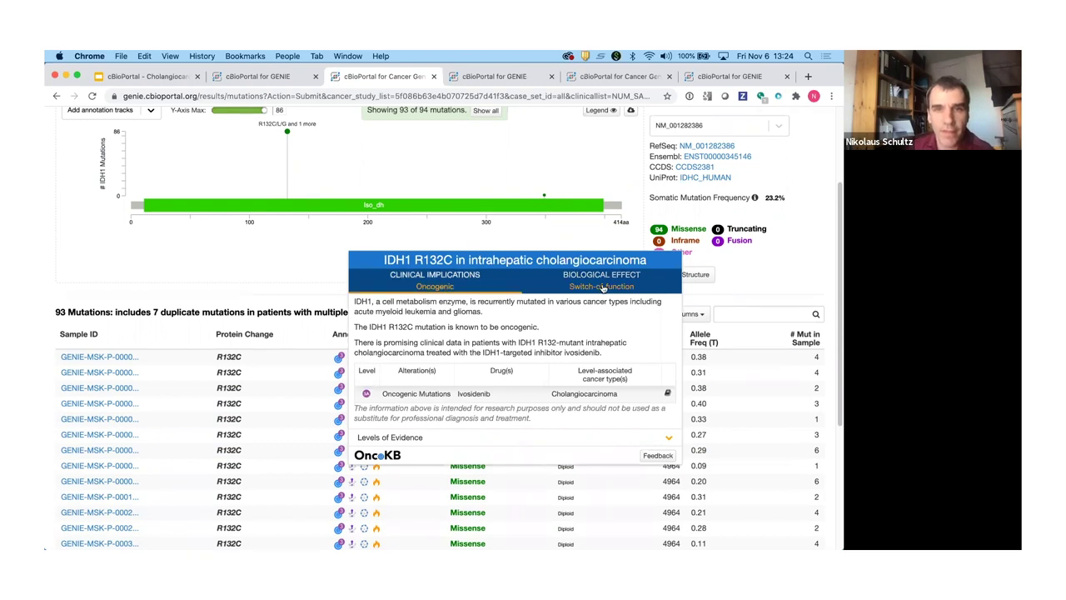
left_click(603, 287)
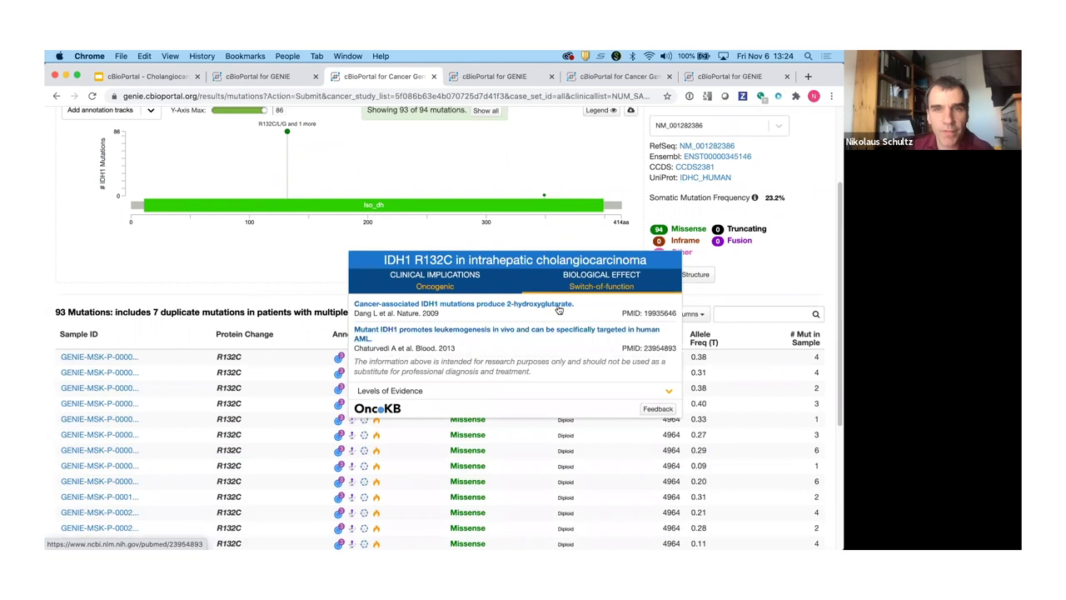
Review R132C's OncoKB clinical implications, references and Level 1 evidence badge.
left_click(419, 285)
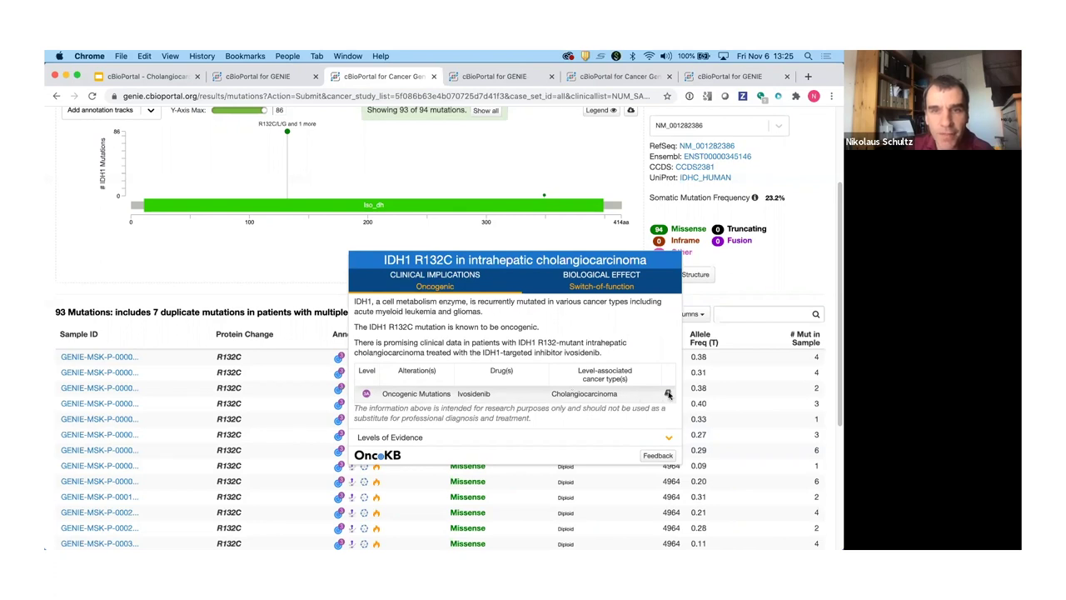
mouse_move(668, 393)
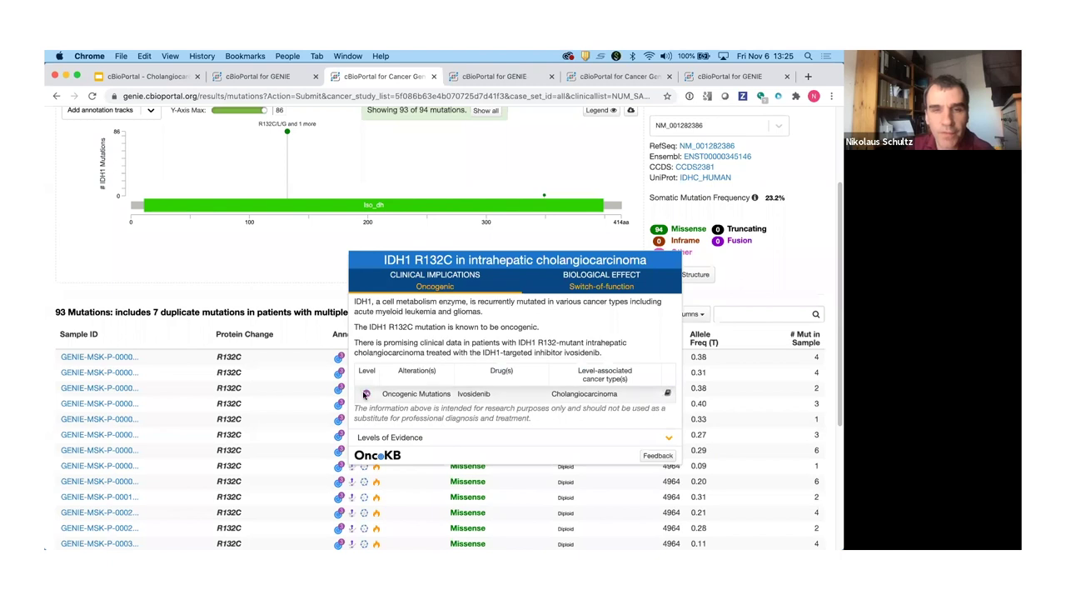
mouse_move(364, 395)
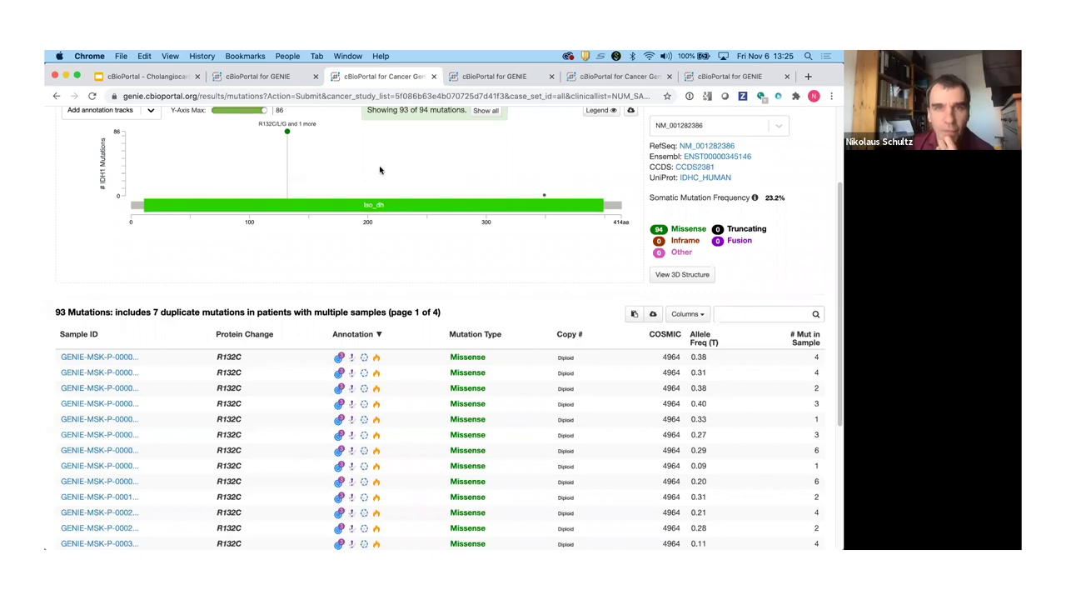
Filter the table to N349S and read its OncoKB card noting unknown significance.
left_click(289, 133)
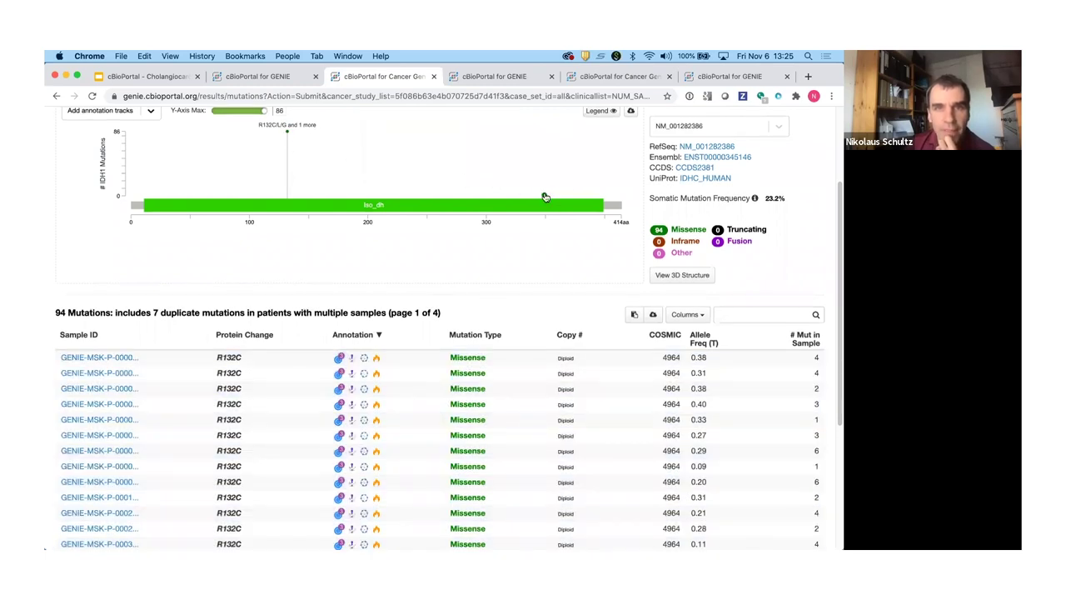
left_click(545, 195)
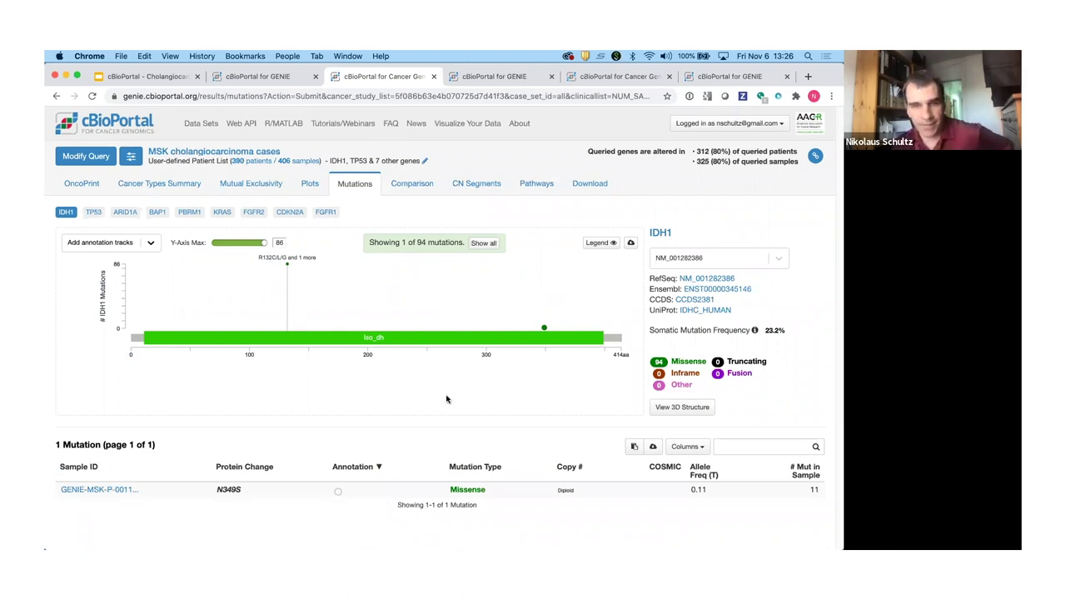
mouse_move(337, 494)
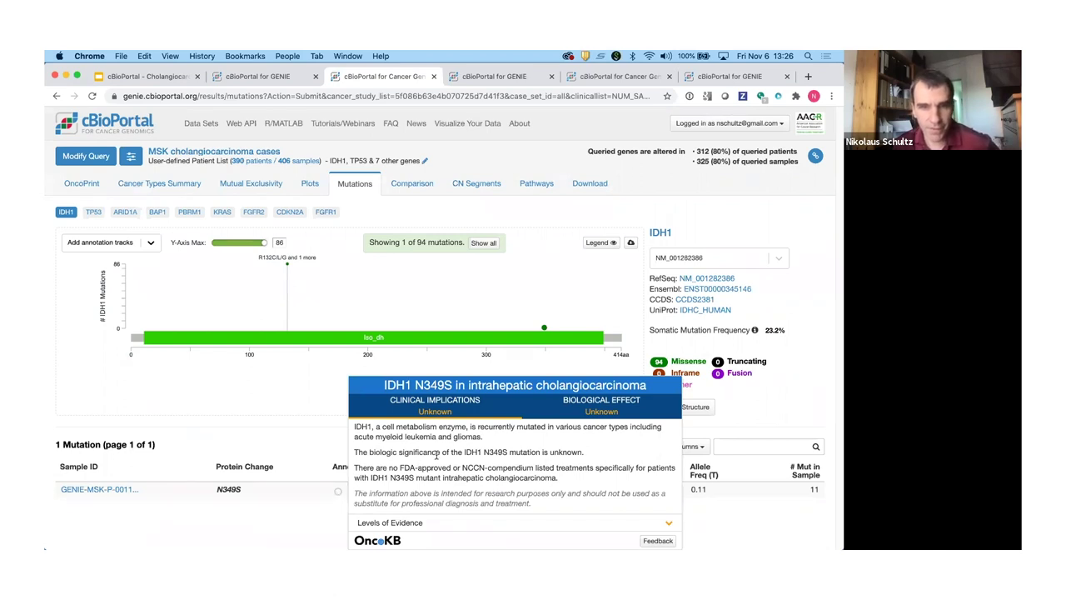
left_click_drag(591, 454, 373, 453)
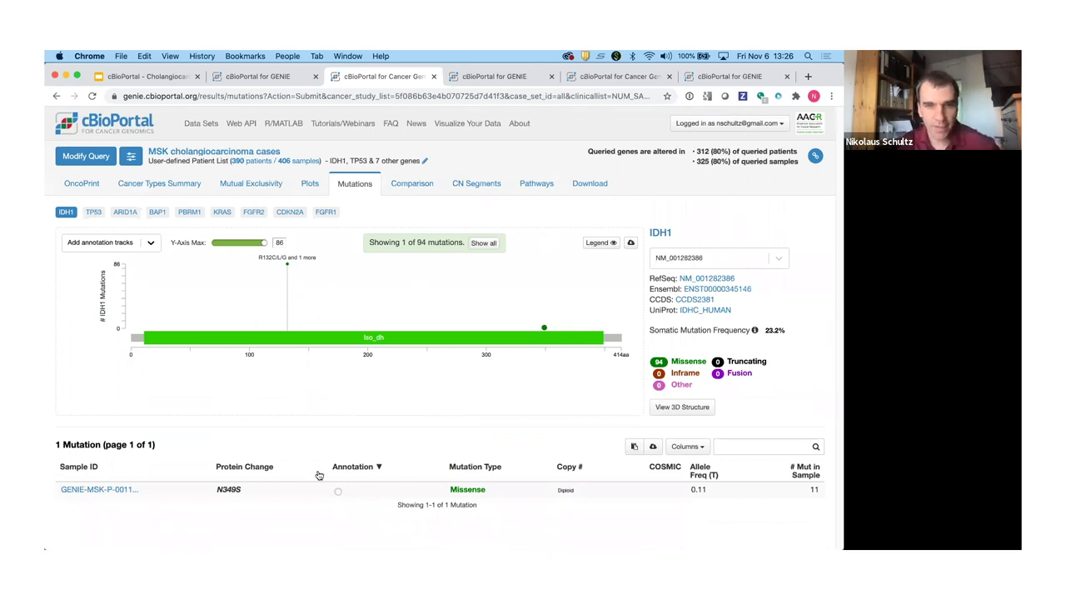
mouse_move(339, 495)
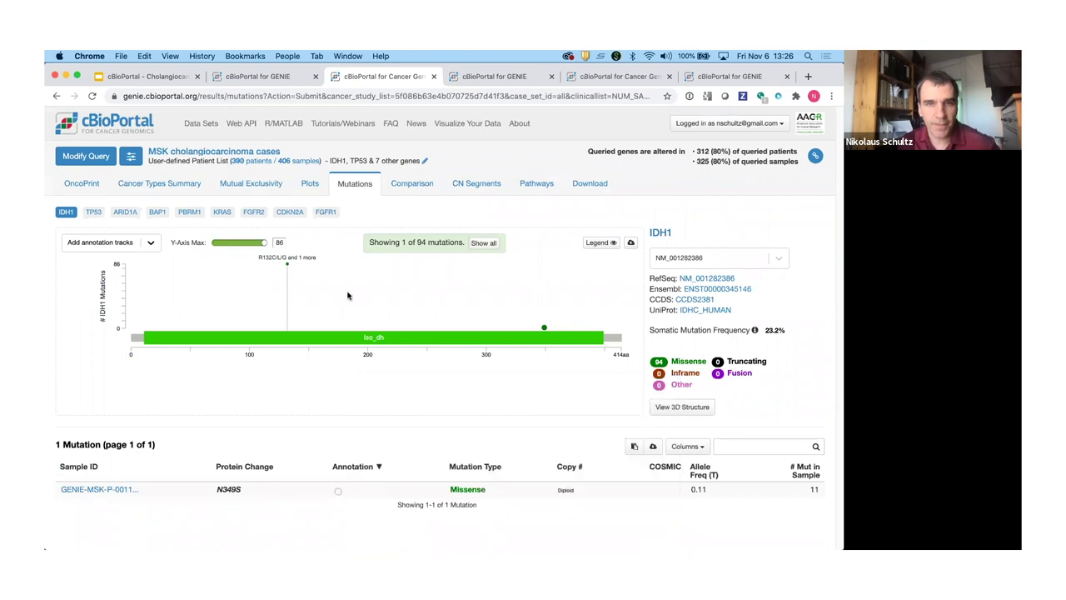
Refilter the table to the R132 mutations to see their COSMIC counts.
left_click(287, 265)
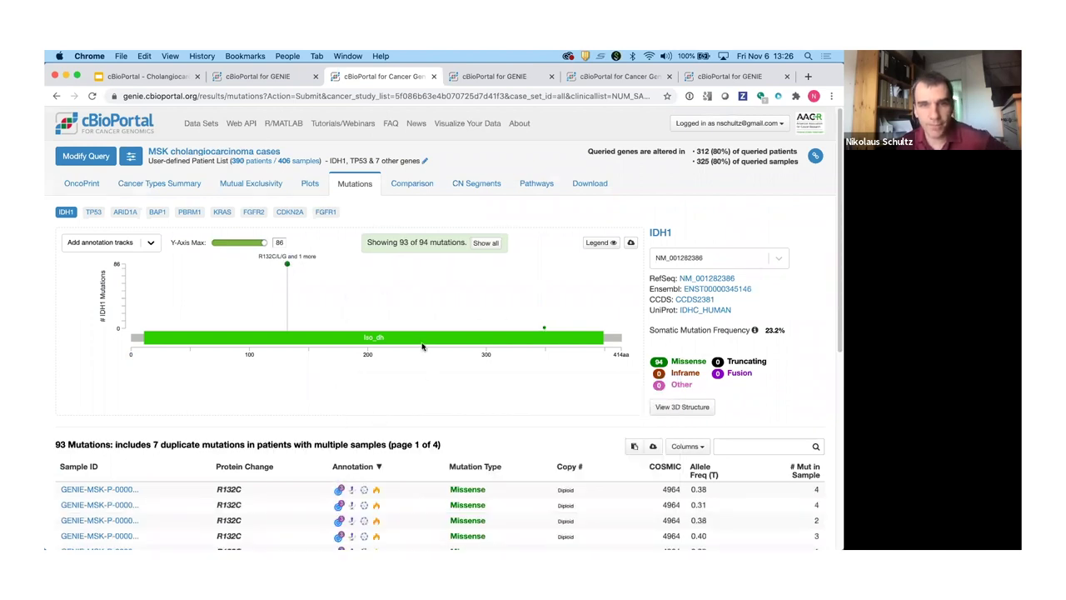
left_click(542, 327)
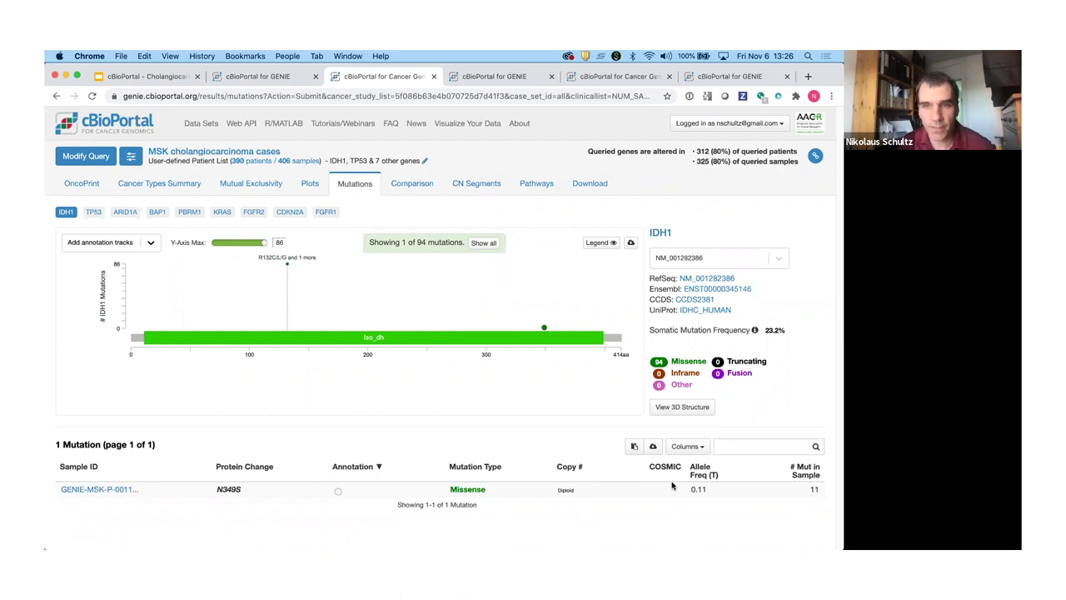
left_click(288, 264)
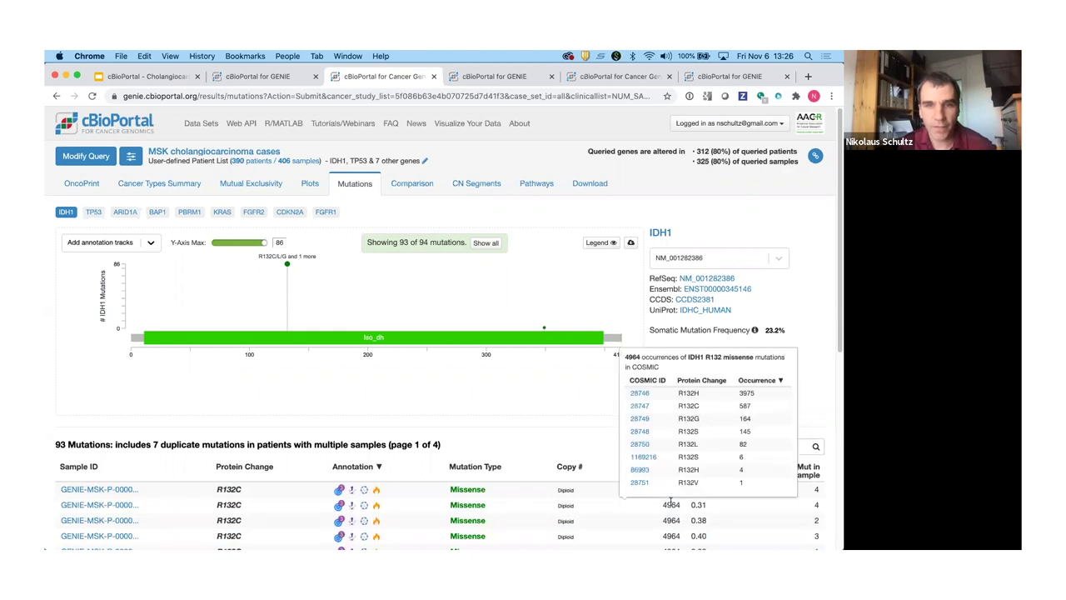
Narrow the IDH1 table to the single N349S mutation and view its 3D structure (PDB 1t09).
scroll(672, 503, "down", 1)
mouse_move(672, 502)
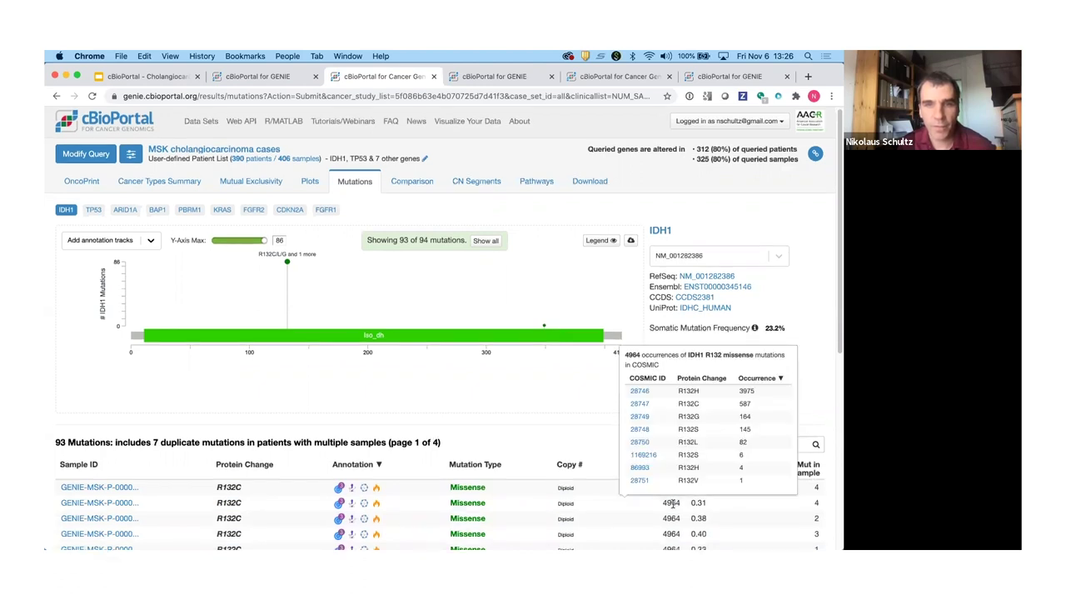
left_click(287, 264)
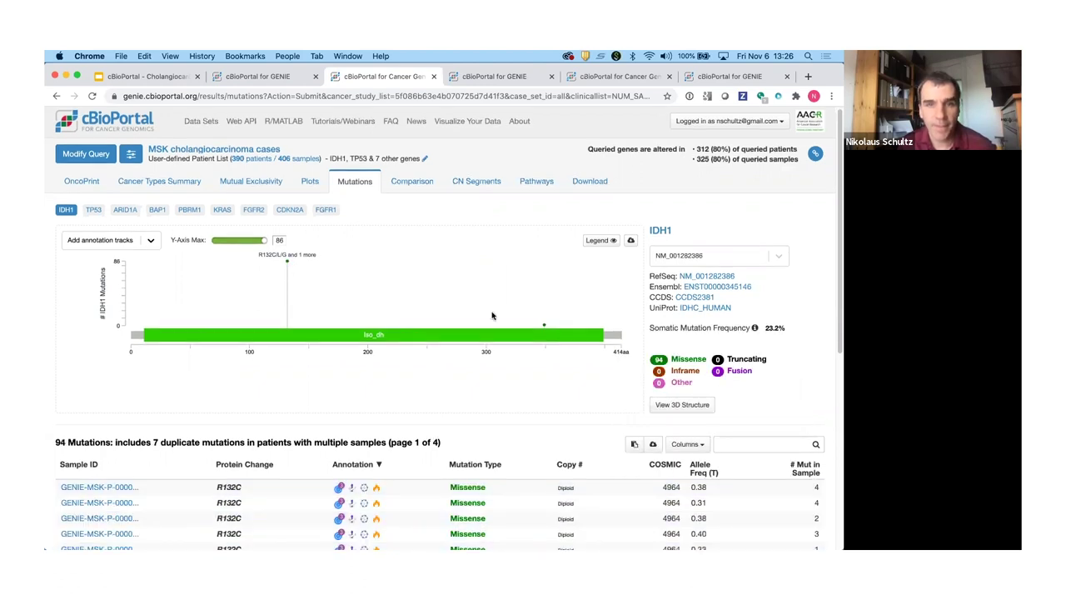
scroll(610, 408, "down", 1)
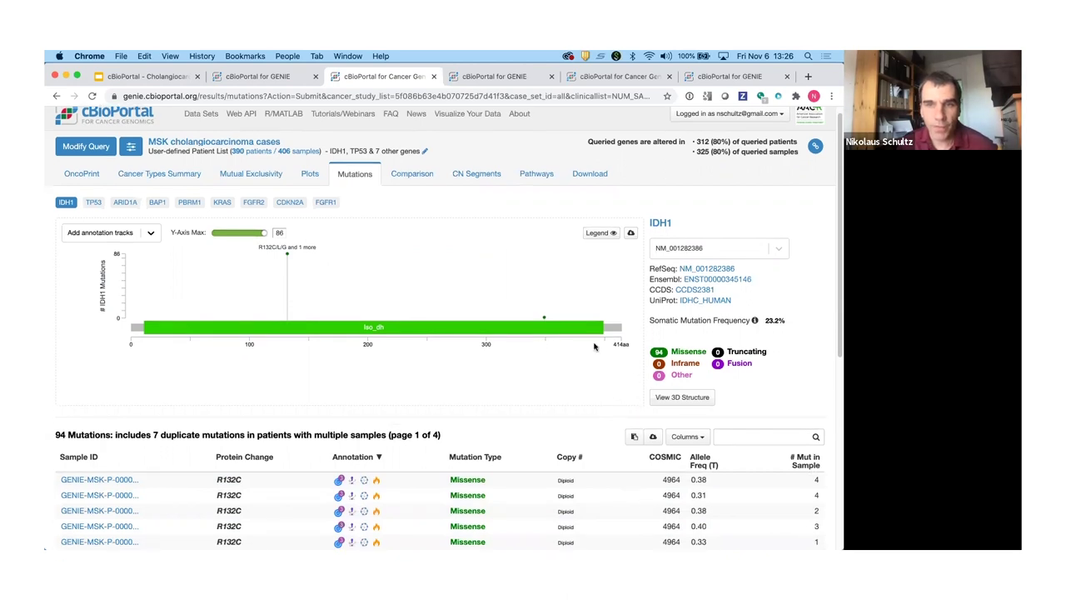
left_click(545, 320)
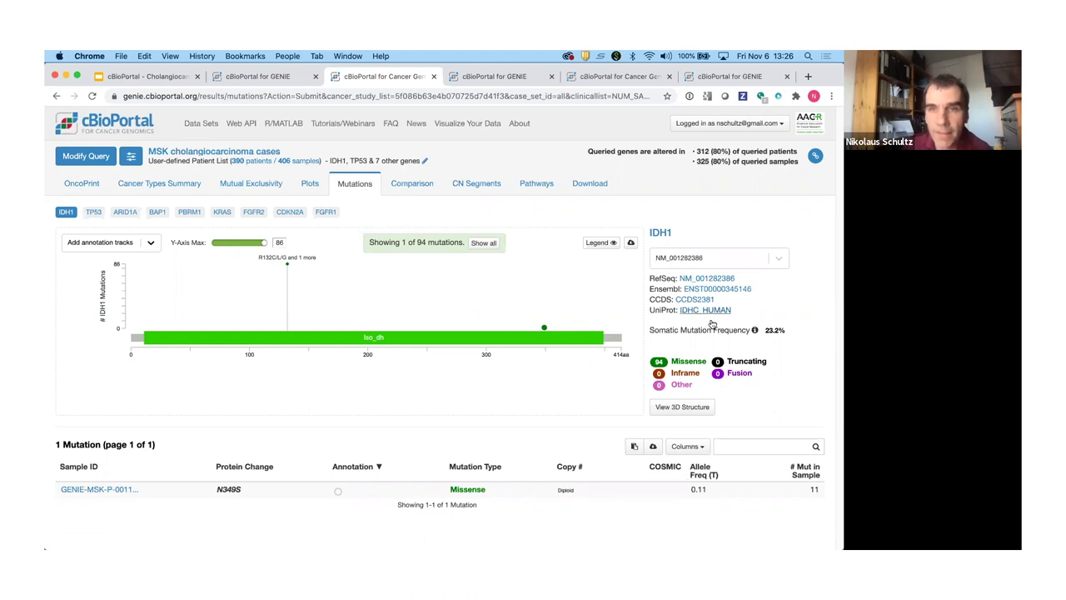
left_click(690, 408)
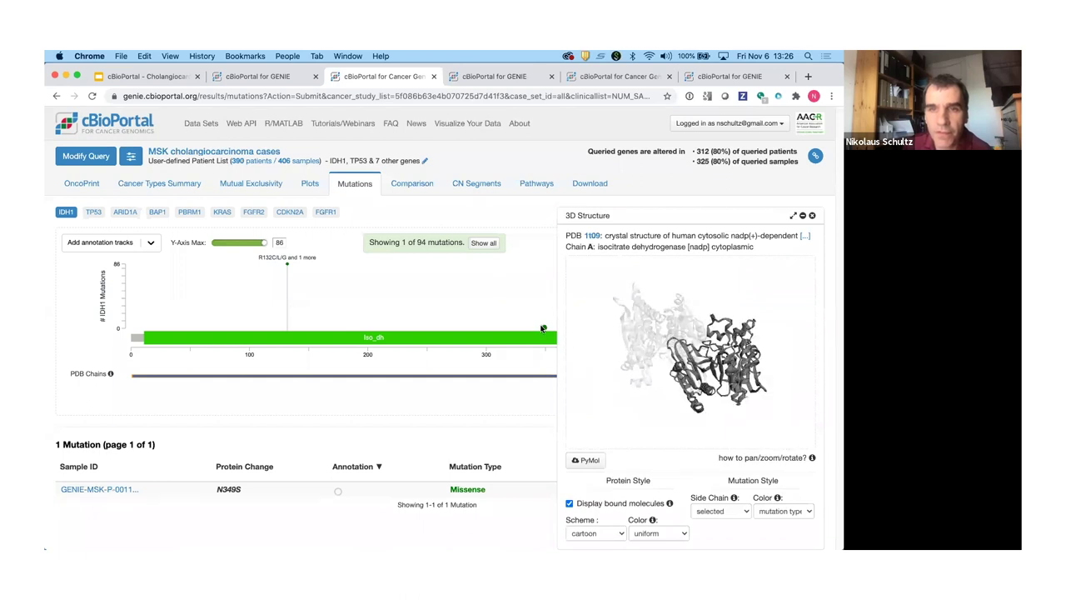
Rotate the IDH1 3D model while toggling the N349S filter to locate the residue.
left_click(542, 329)
left_click_drag(729, 362, 645, 346)
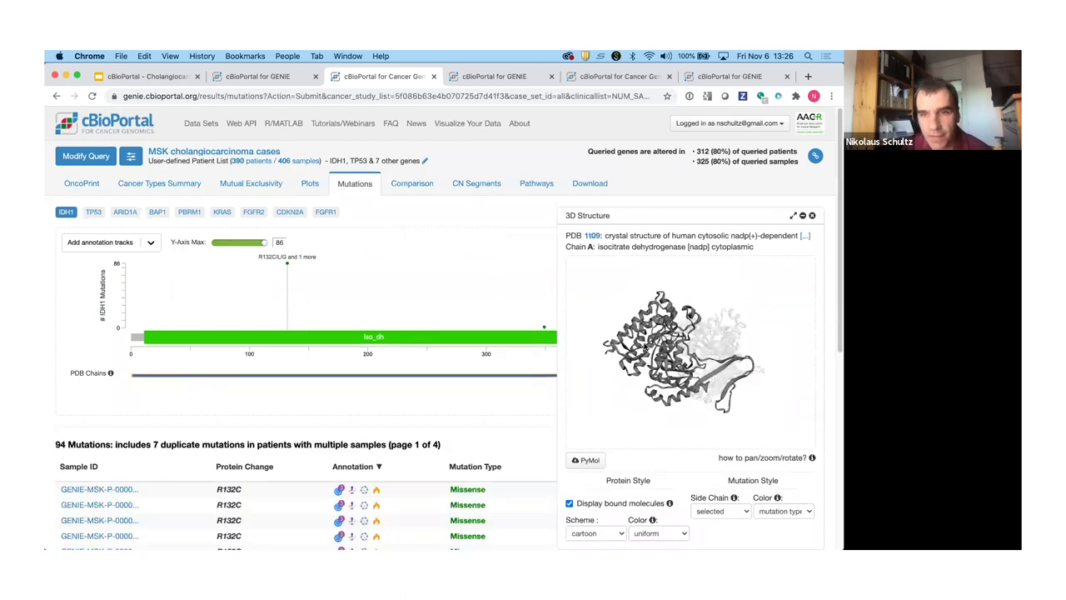
scroll(645, 347, "up", 5)
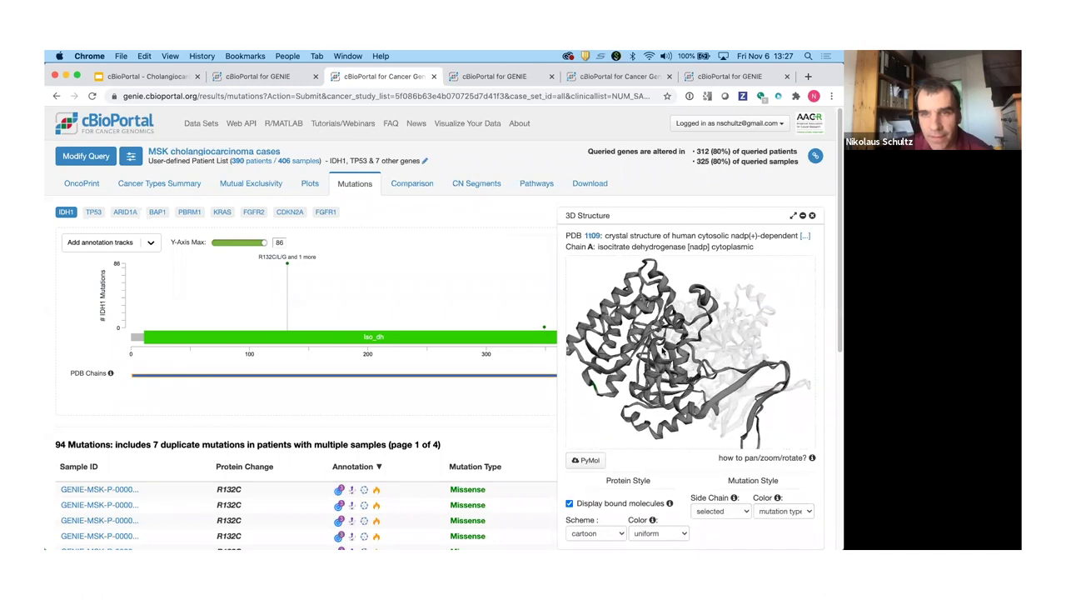
left_click_drag(661, 351, 630, 343)
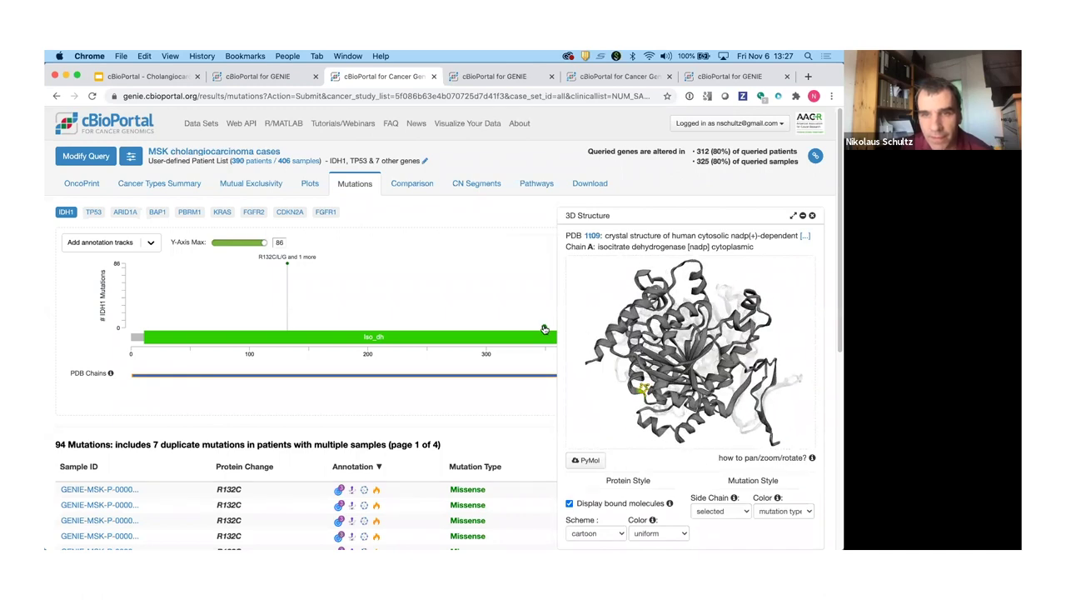
left_click(543, 329)
left_click_drag(644, 391, 572, 361)
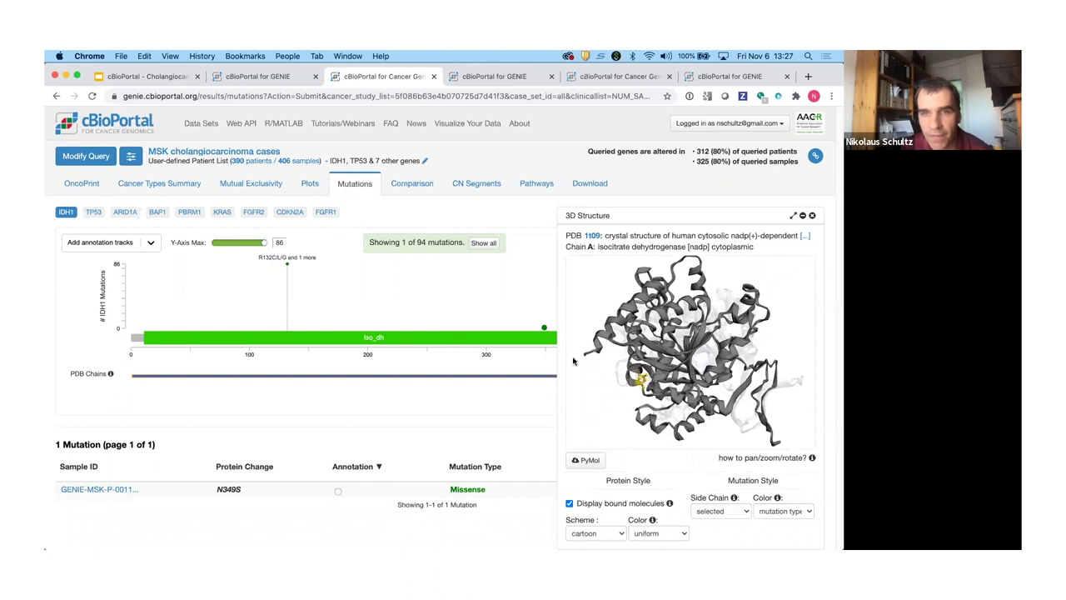
List all 94 IDH1 mutations, close the 3D viewer, and switch to FGFR2.
mouse_move(288, 266)
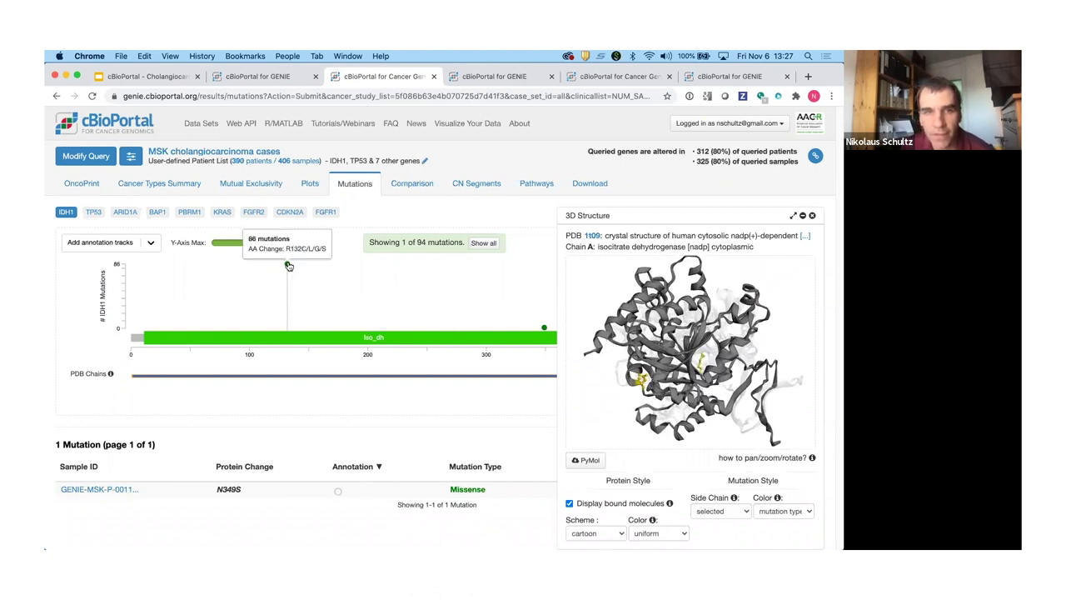
left_click(287, 266)
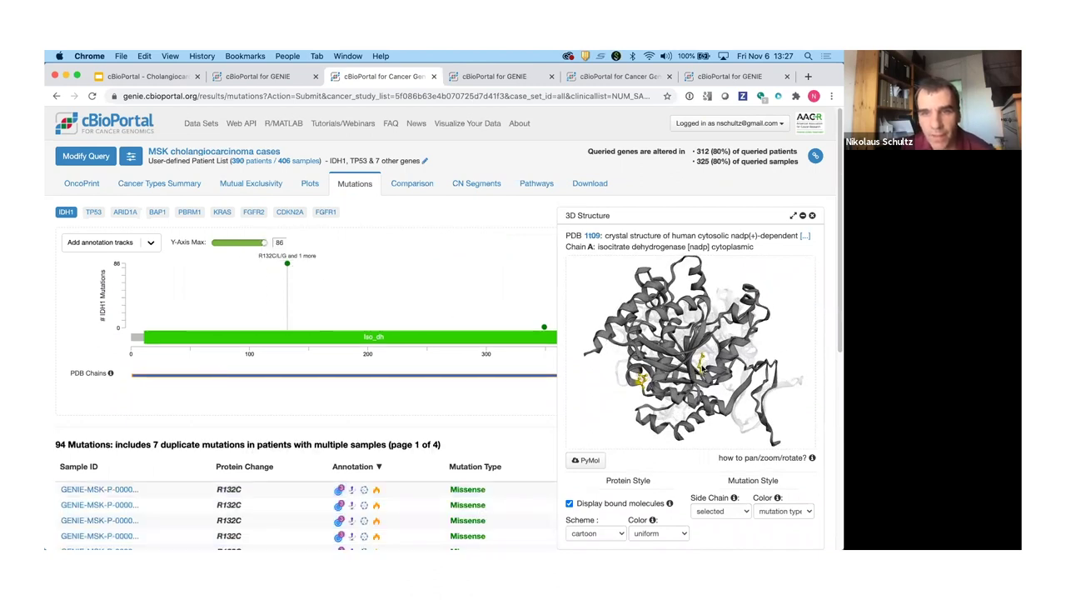
left_click_drag(706, 366, 710, 337)
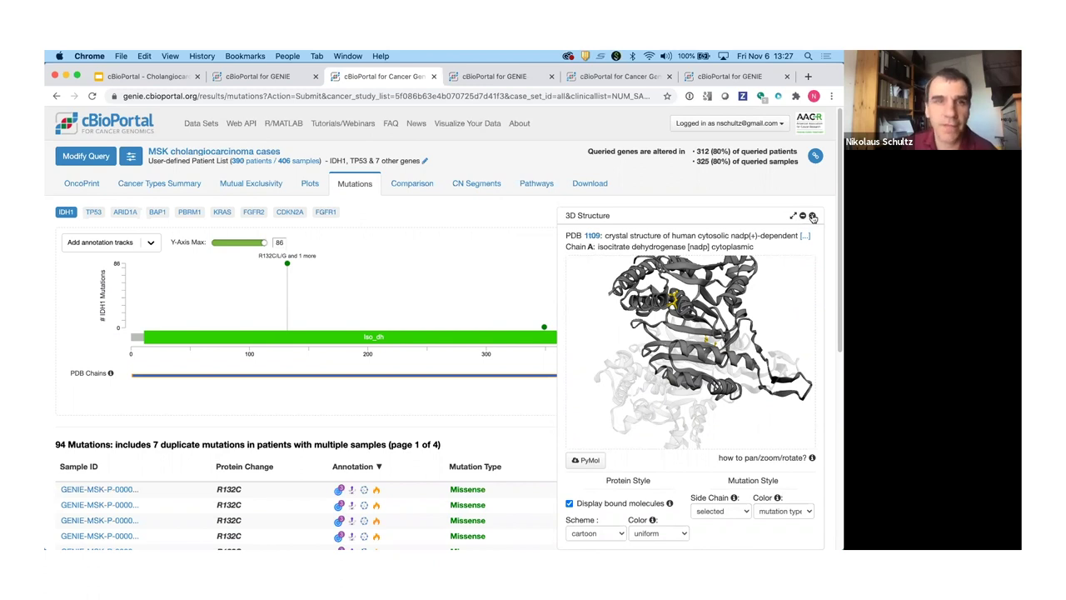
left_click(812, 218)
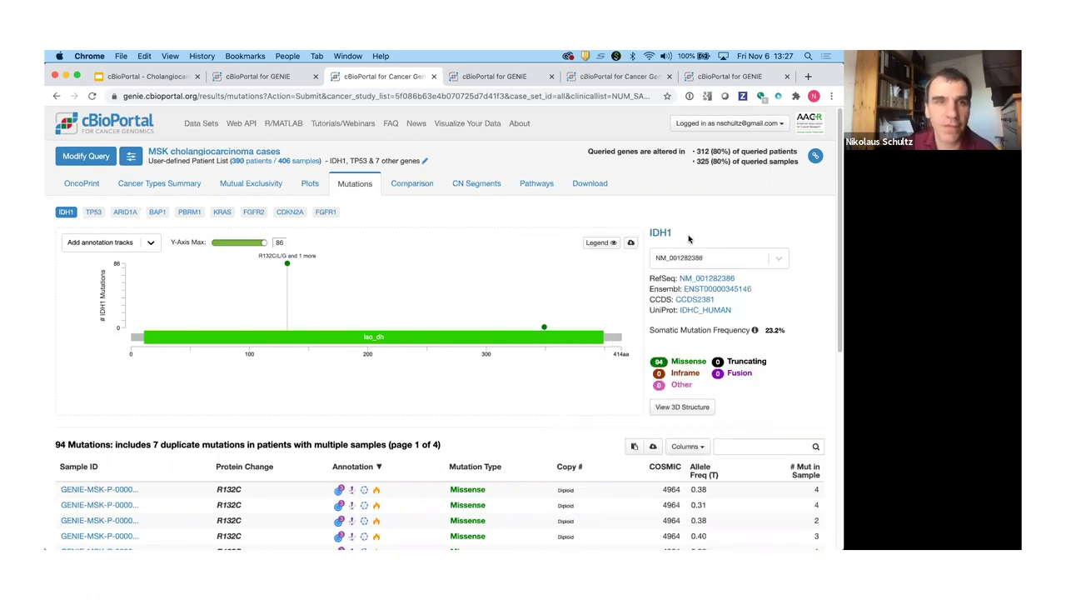
left_click(248, 213)
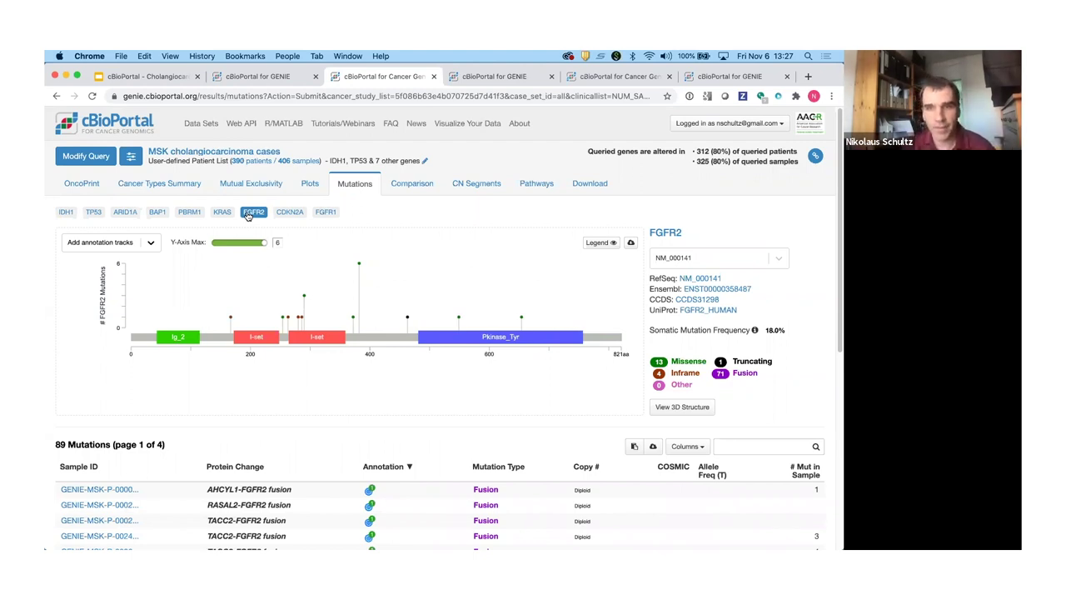
Hide FGFR2 fusions and show Missense, Truncating, Inframe and Other mutation types.
left_click(744, 376)
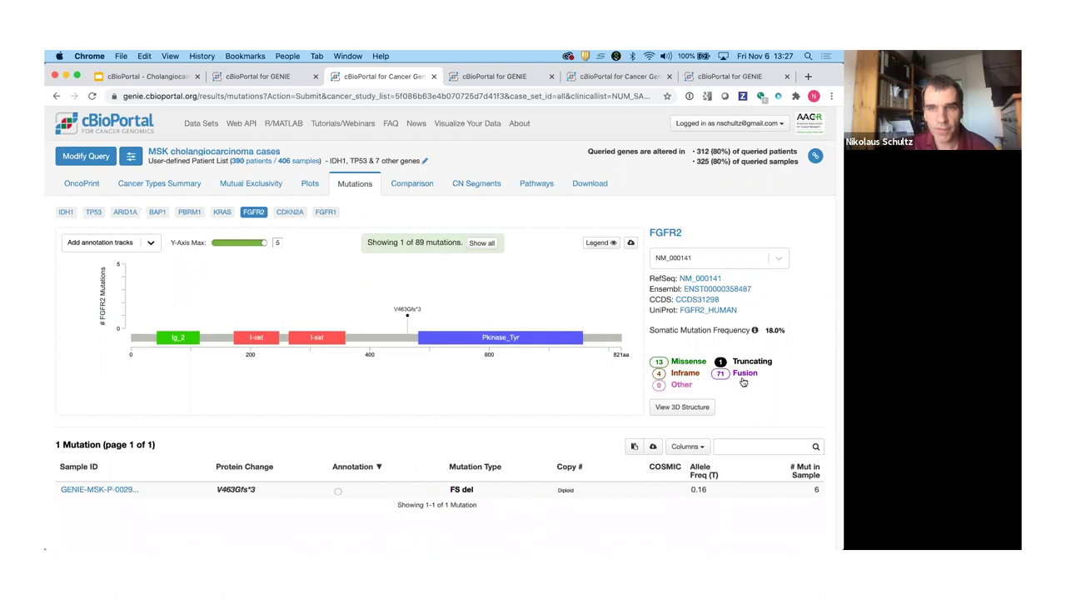
left_click(741, 375)
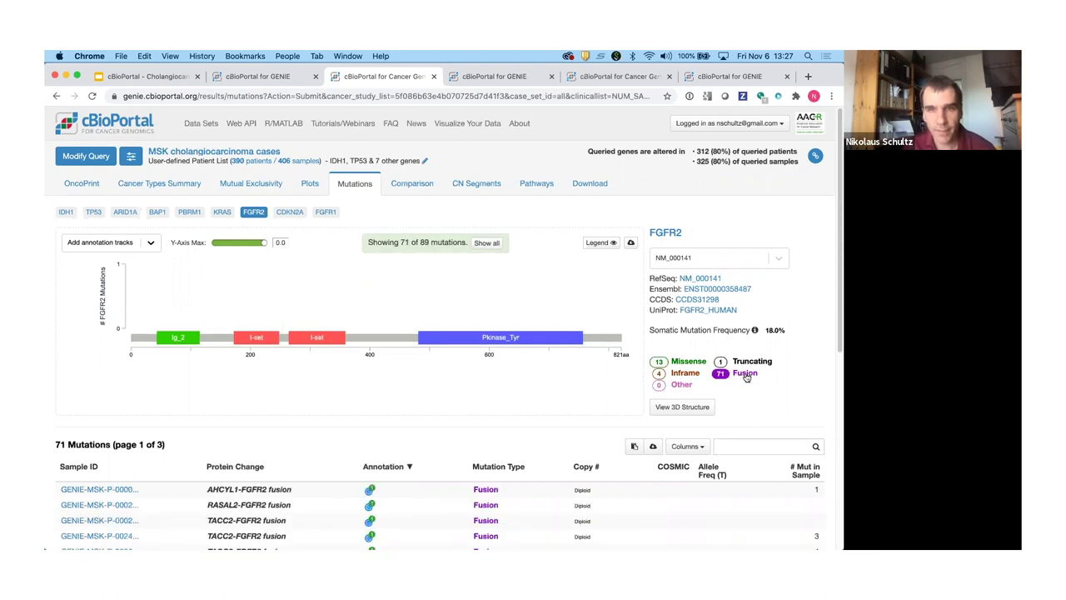
left_click(745, 376)
left_click(728, 364)
left_click(690, 362)
left_click(678, 375)
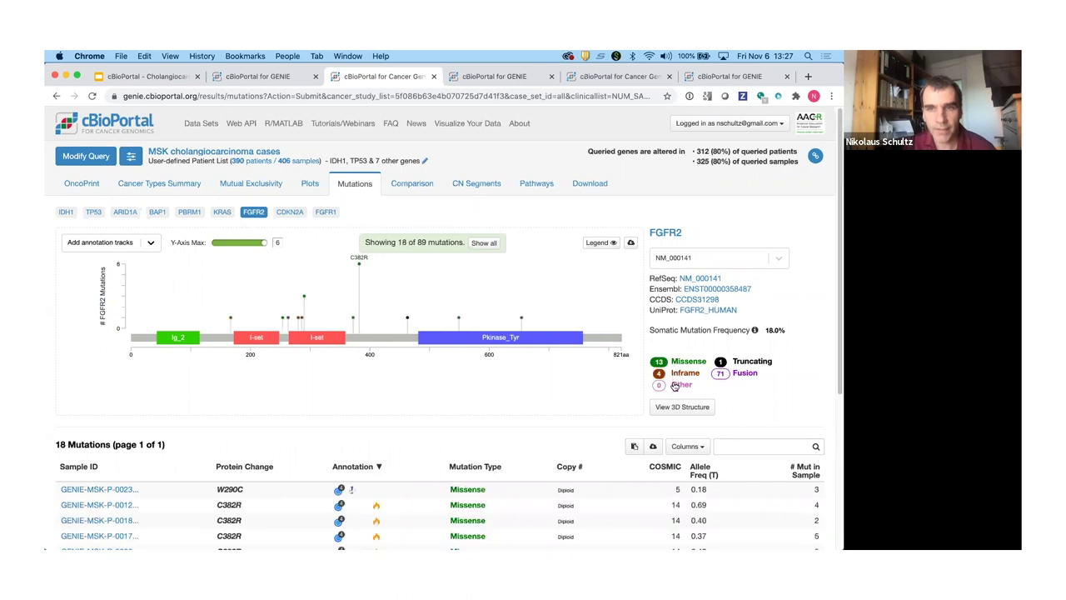
left_click(674, 386)
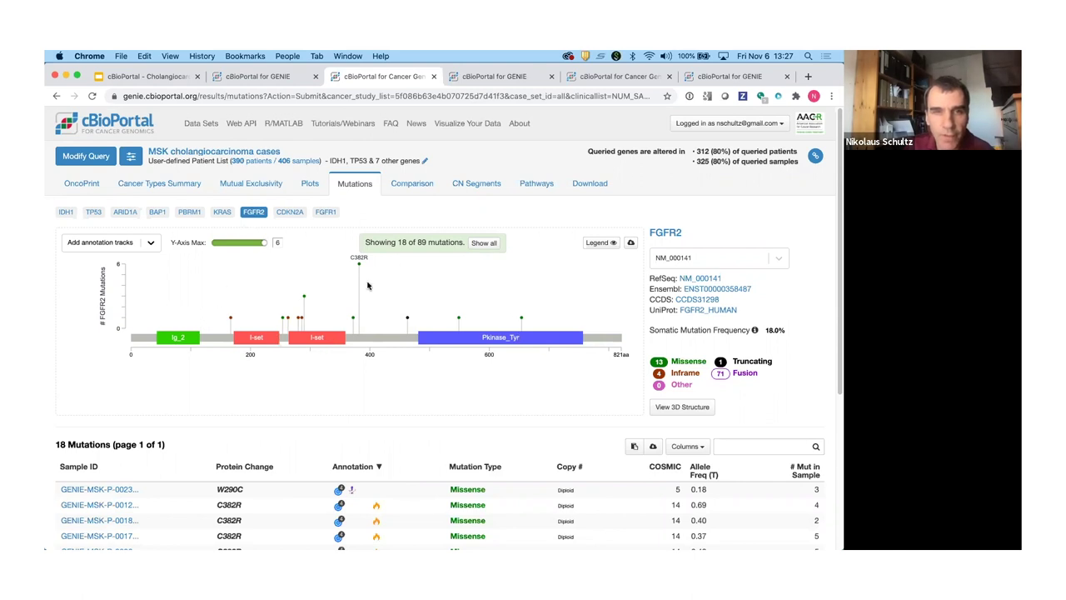
Check C382R's OncoKB annotation and scroll through the non-fusion FGFR2 mutation table.
mouse_move(359, 266)
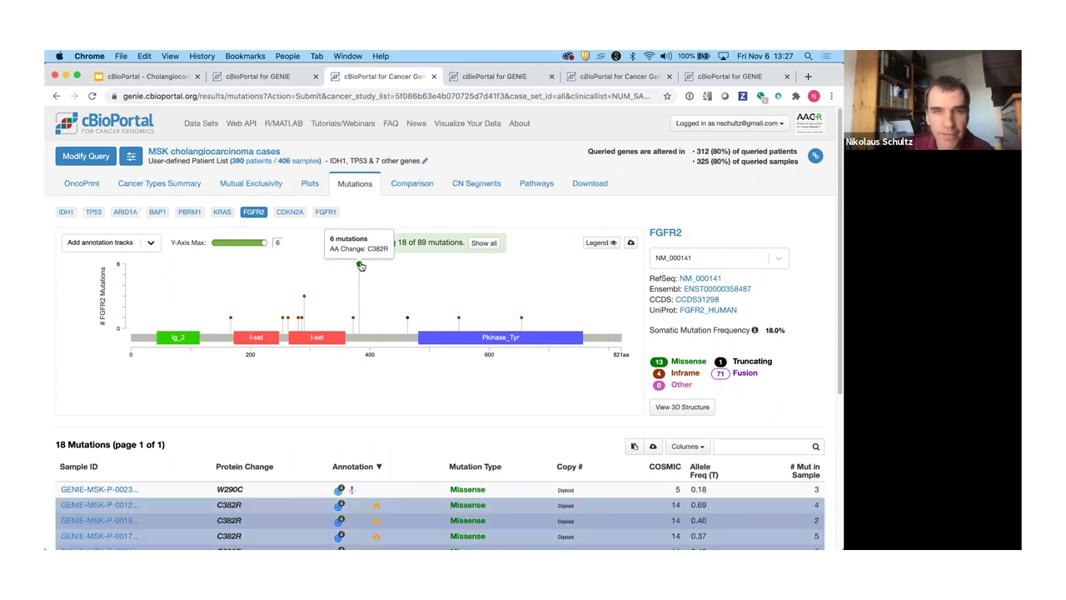
scroll(366, 363, "down", 2)
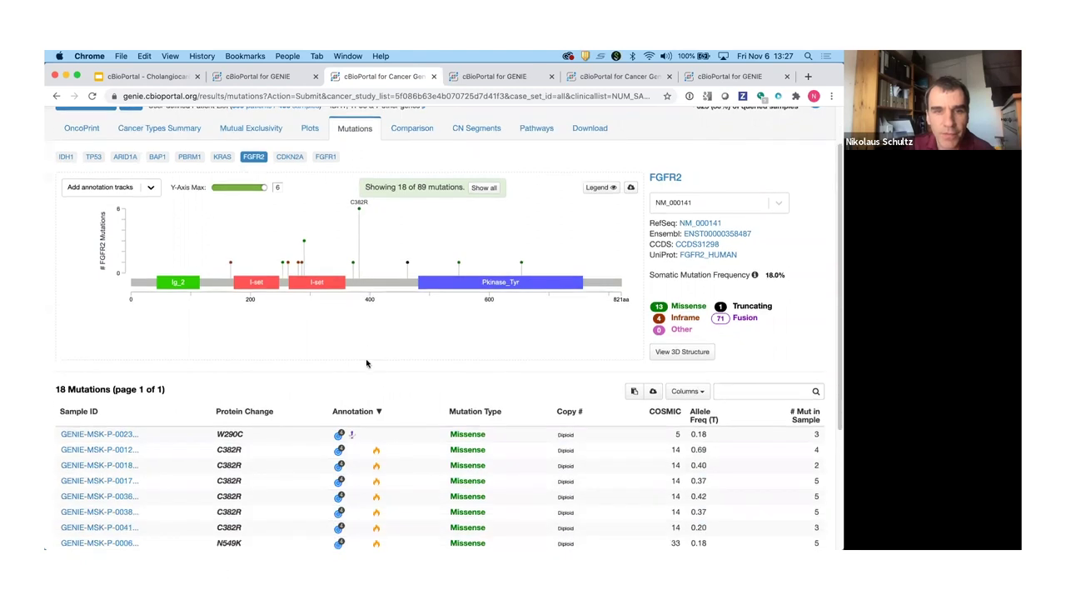
mouse_move(340, 454)
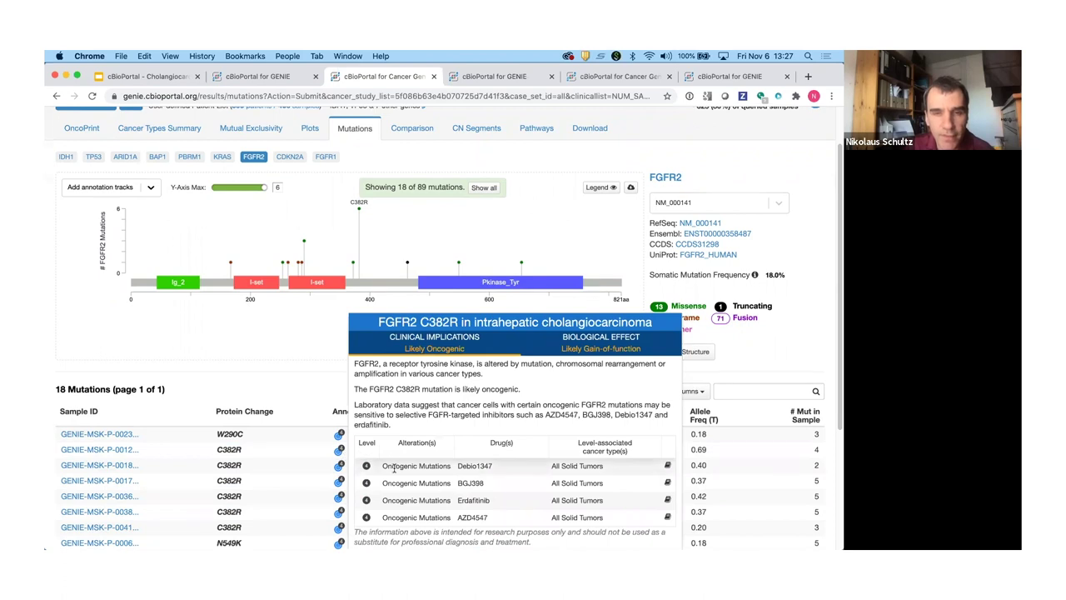
scroll(394, 469, "down", 1)
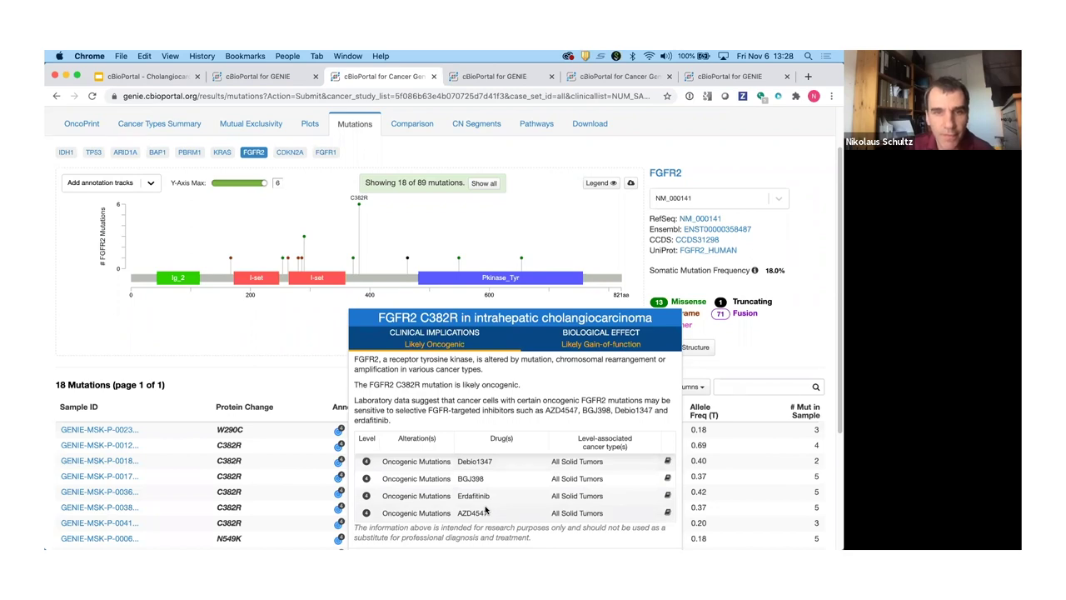
scroll(298, 409, "down", 3)
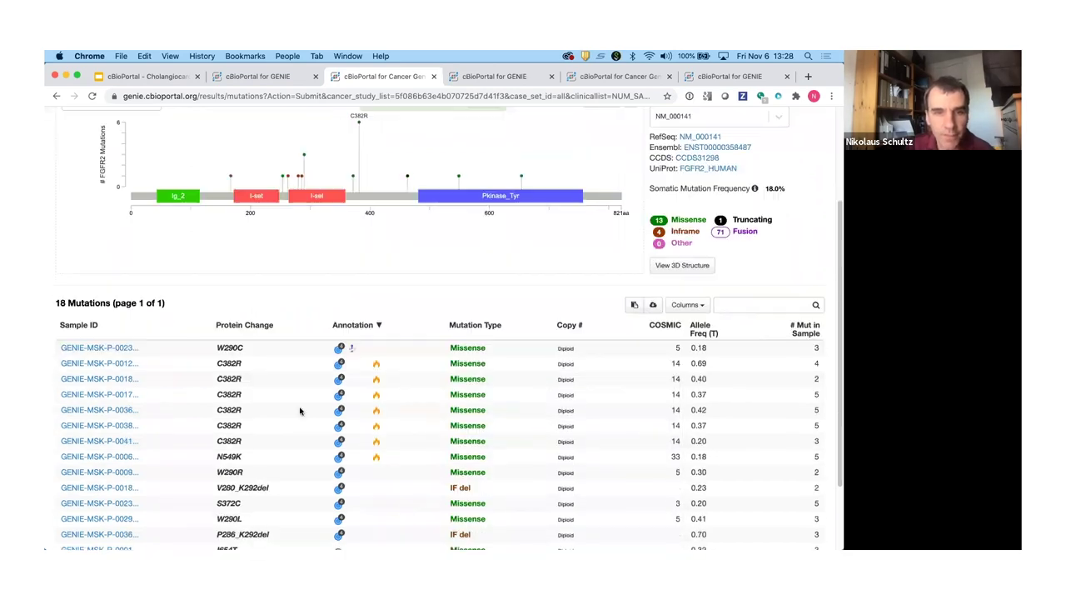
scroll(300, 392, "up", 4)
scroll(320, 362, "down", 4)
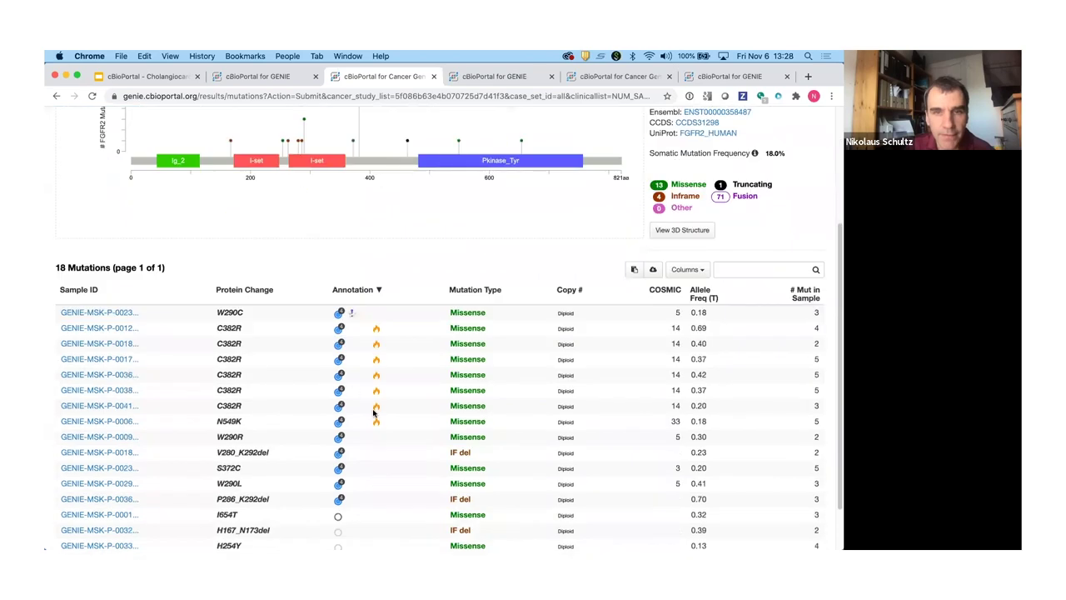
scroll(371, 497, "down", 2)
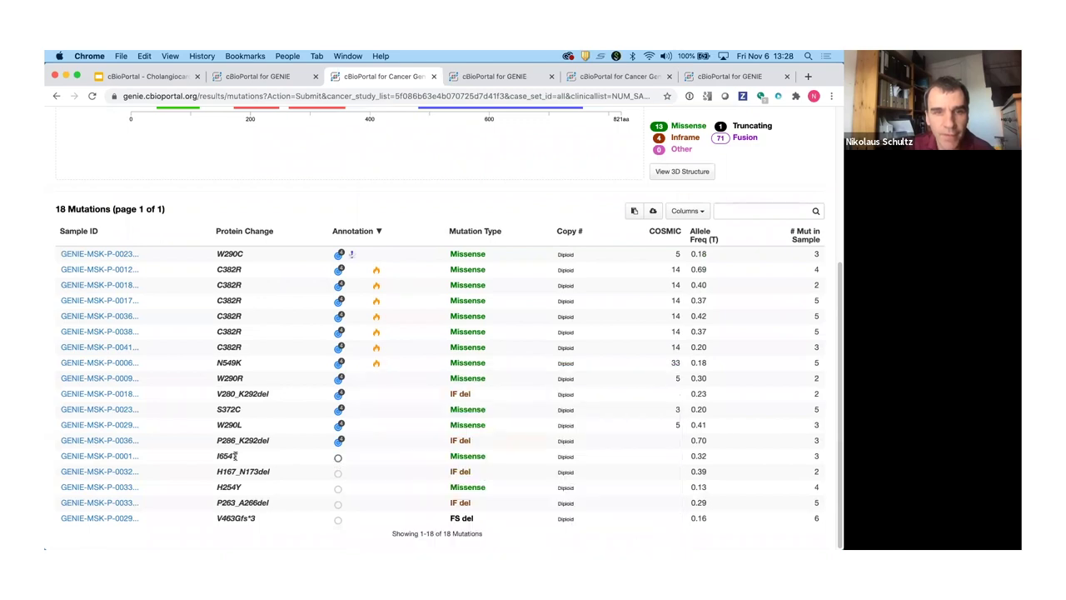
scroll(283, 424, "up", 3)
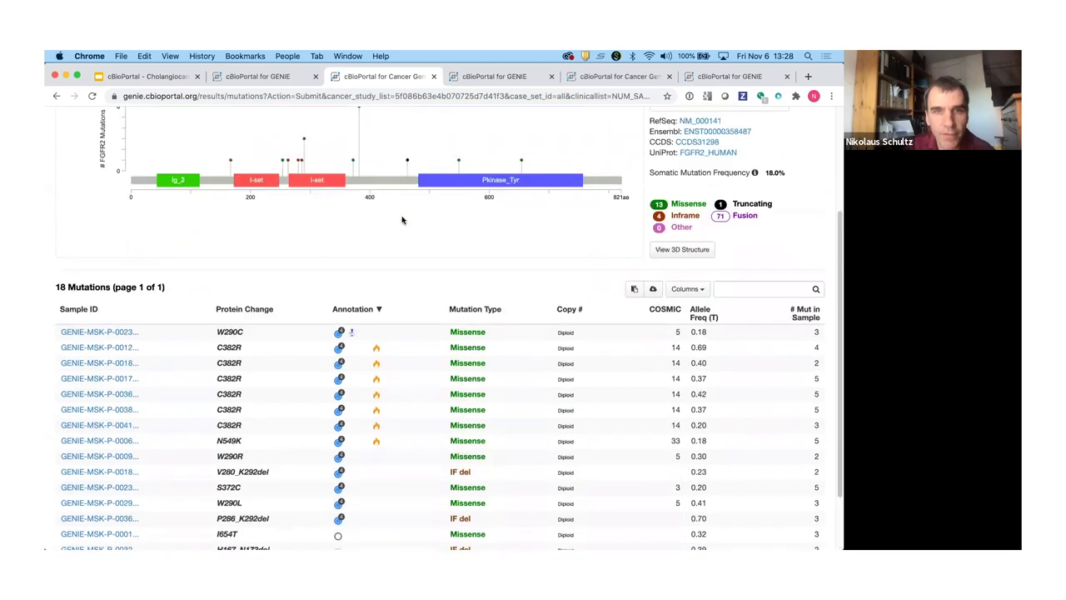
scroll(442, 211, "up", 1)
Filter the FGFR2 mutations to I654T and read its OncoKB annotation's last-reviewed date.
left_click(521, 181)
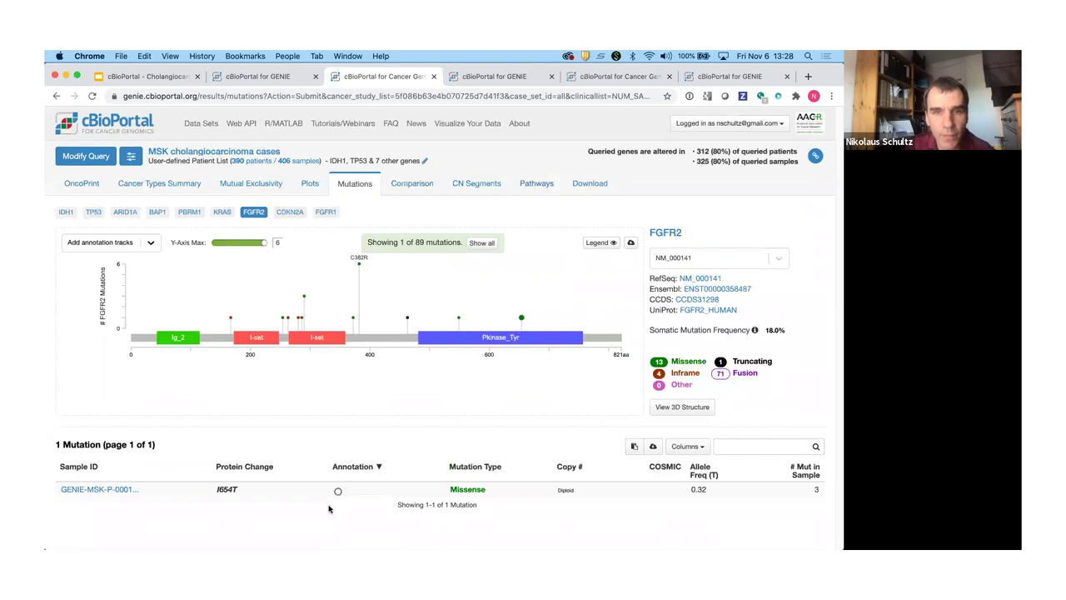
mouse_move(337, 493)
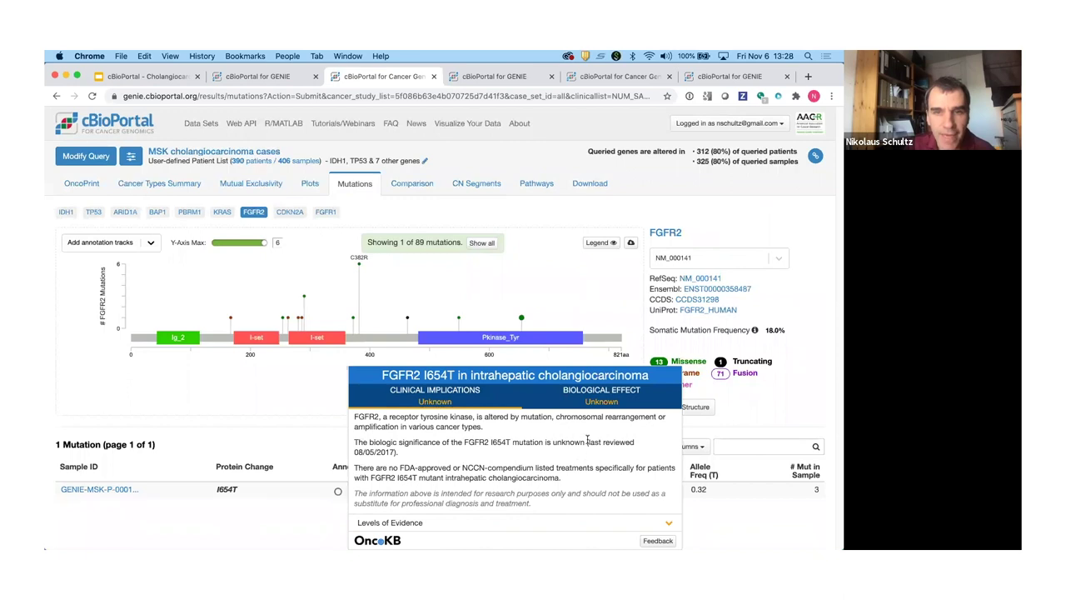
left_click_drag(587, 441, 594, 453)
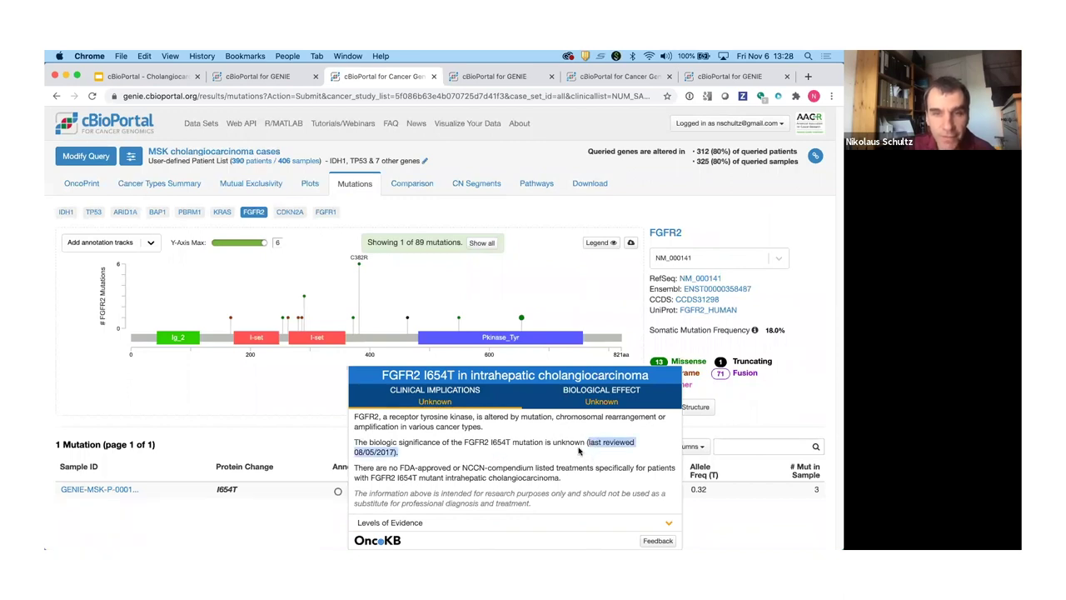
left_click(578, 450)
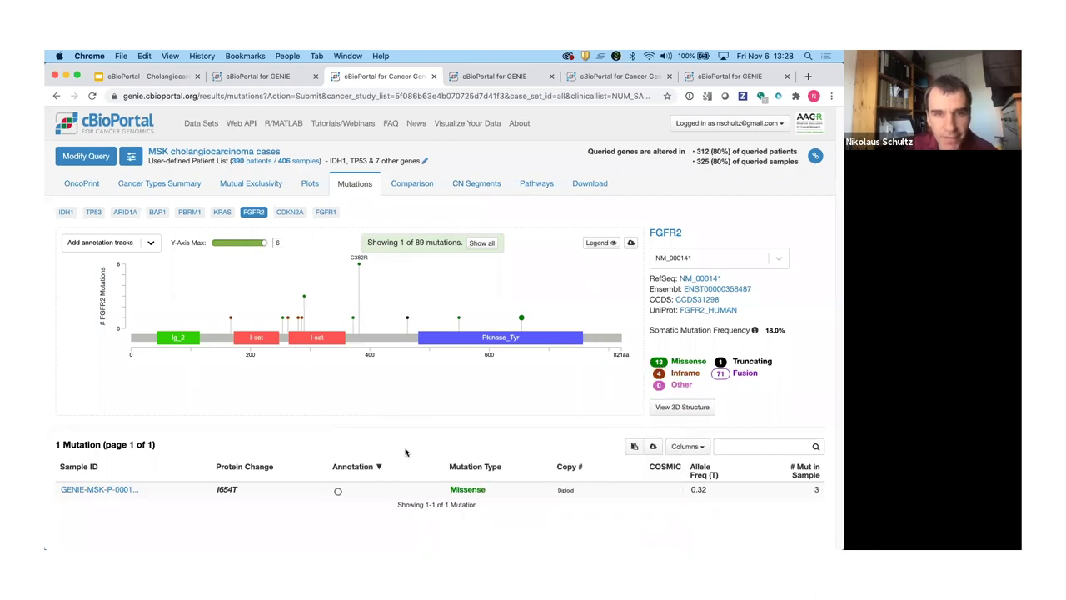
Look over the I654T OncoKB feedback form, close it unsubmitted, and show all 89 mutations.
mouse_move(338, 493)
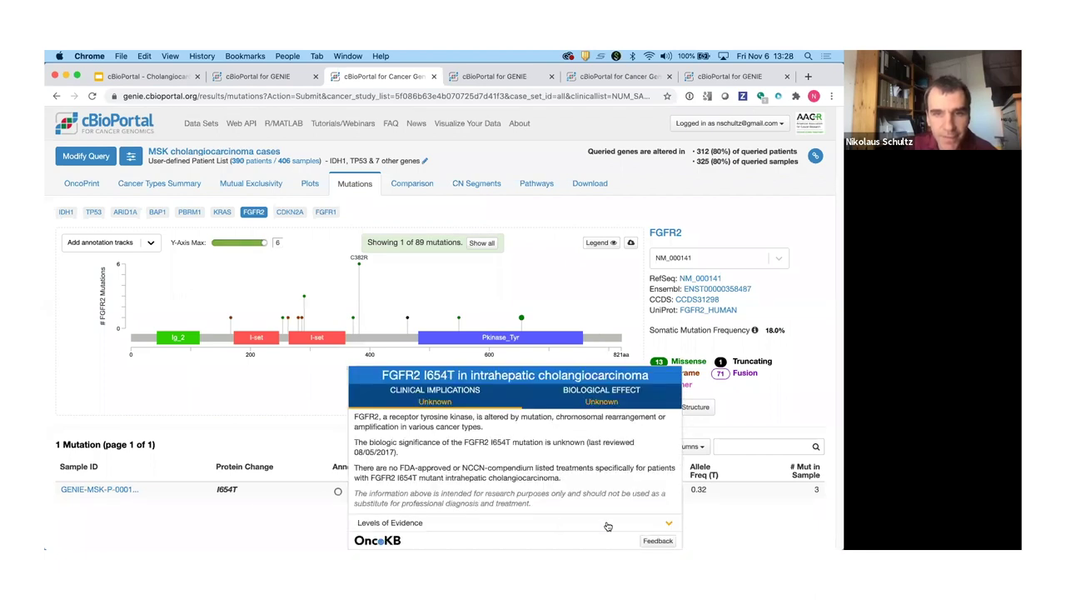
left_click(657, 540)
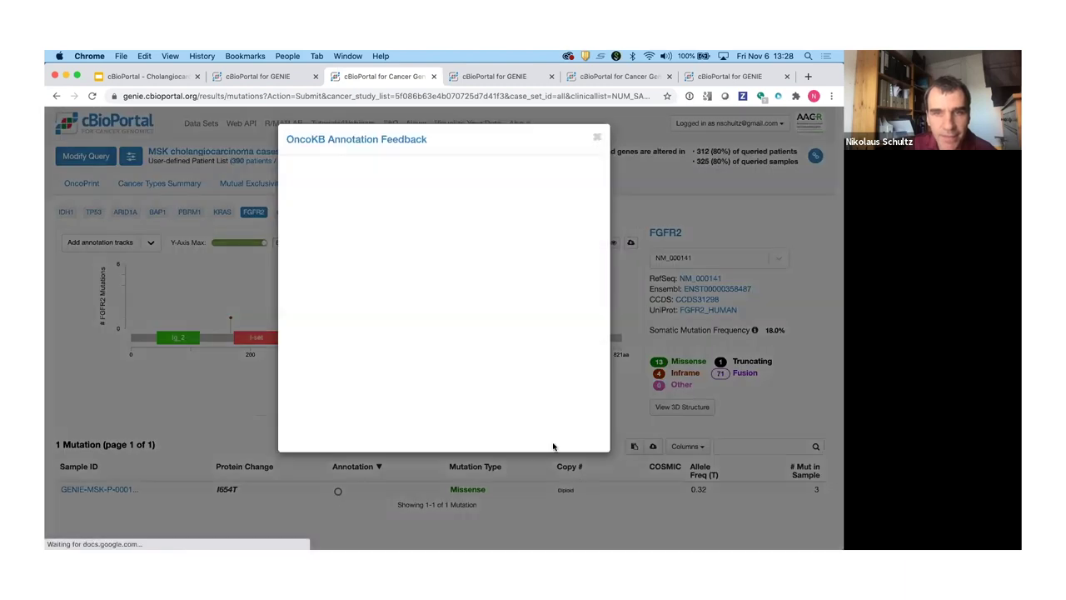
scroll(356, 325, "down", 4)
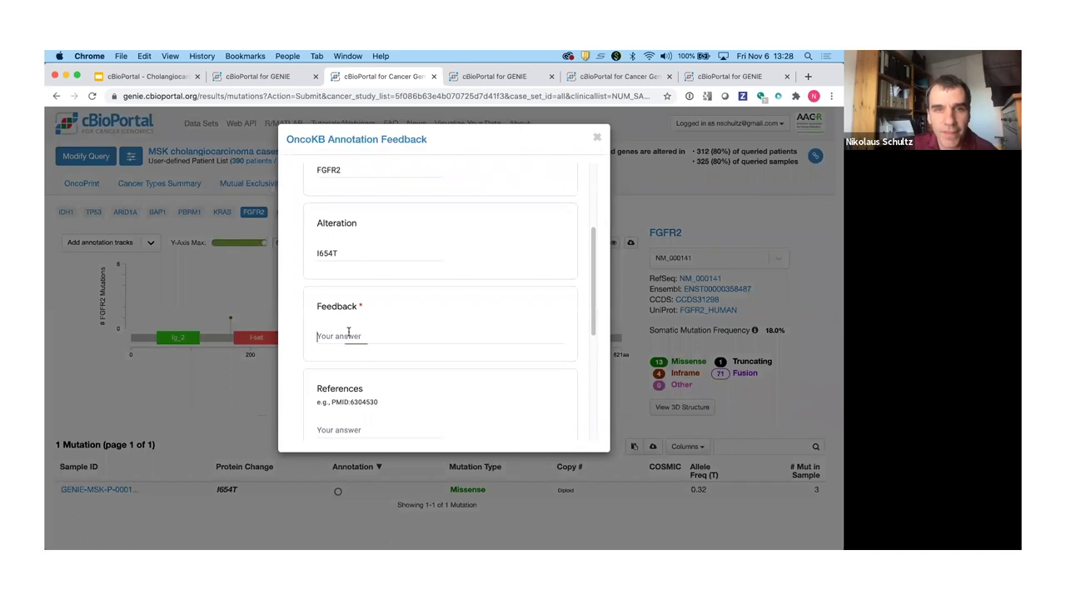
scroll(349, 349, "down", 1)
left_click(351, 386)
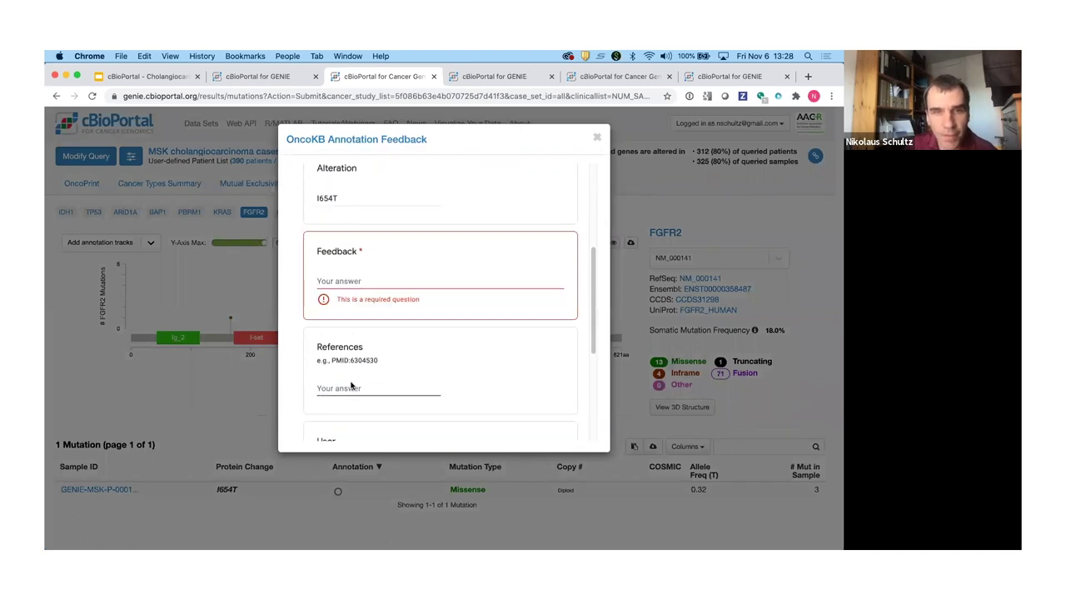
left_click(346, 276)
scroll(354, 294, "down", 1)
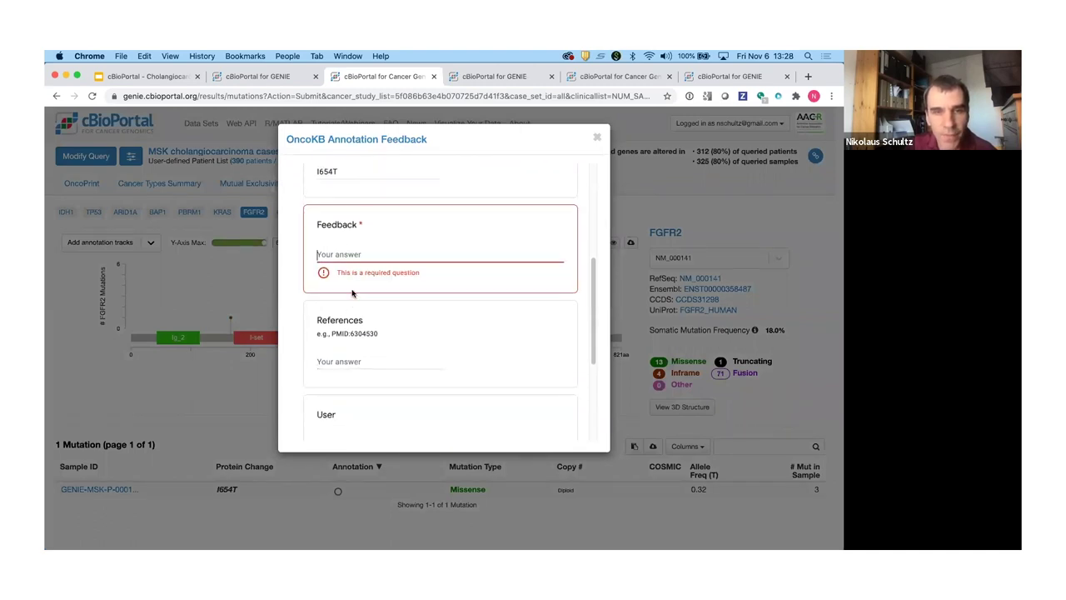
scroll(417, 266, "up", 5)
left_click(596, 136)
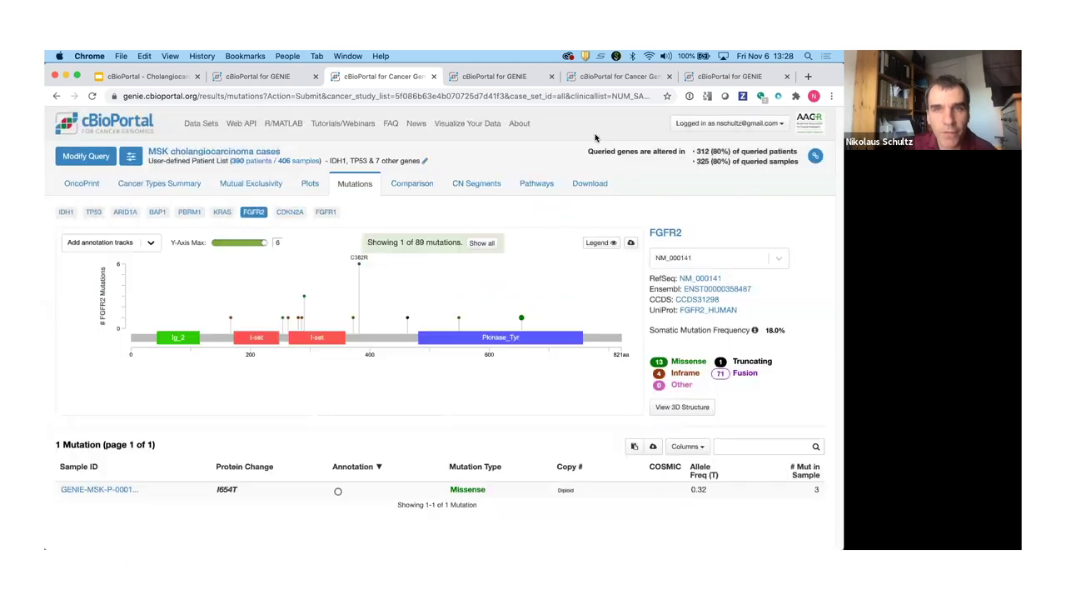
left_click(481, 242)
Filter the FGFR2 table to in-frame mutations, then to the P263 mutation.
scroll(374, 357, "down", 5)
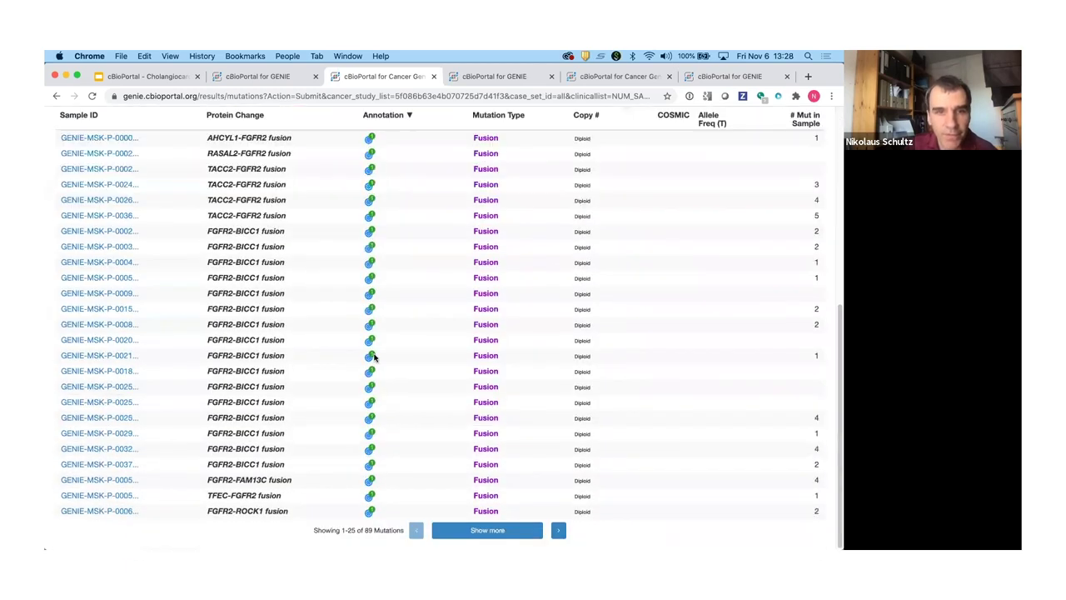
scroll(397, 245, "up", 5)
left_click(688, 372)
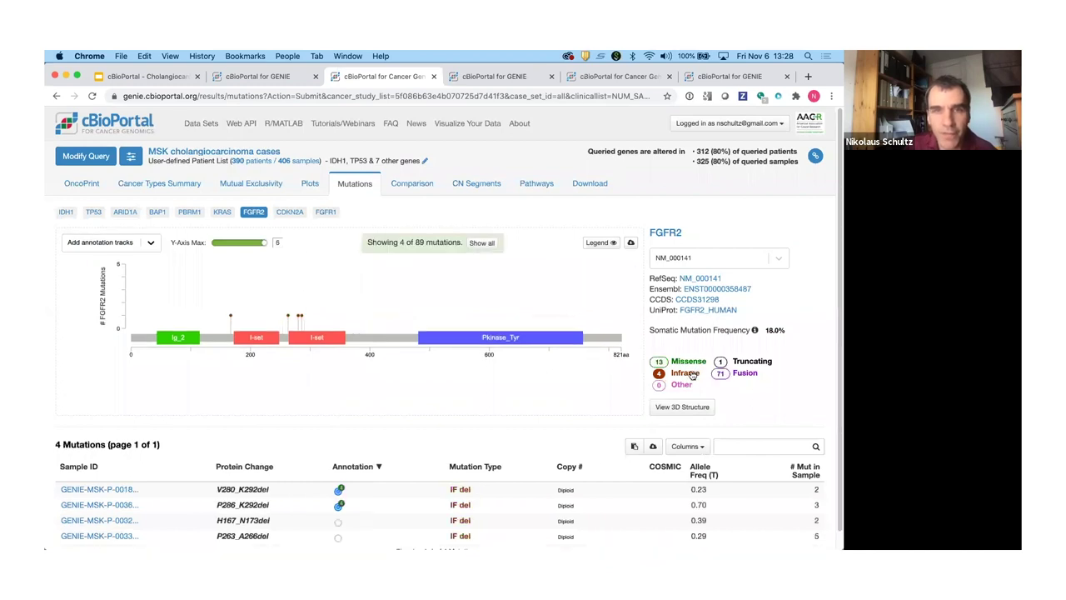
scroll(346, 300, "down", 1)
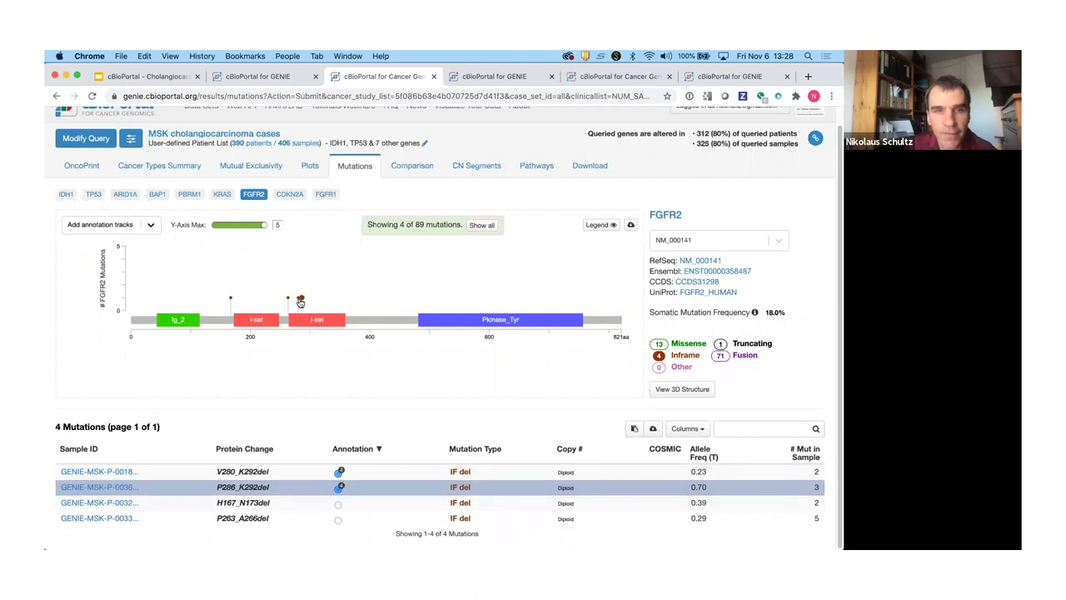
mouse_move(301, 300)
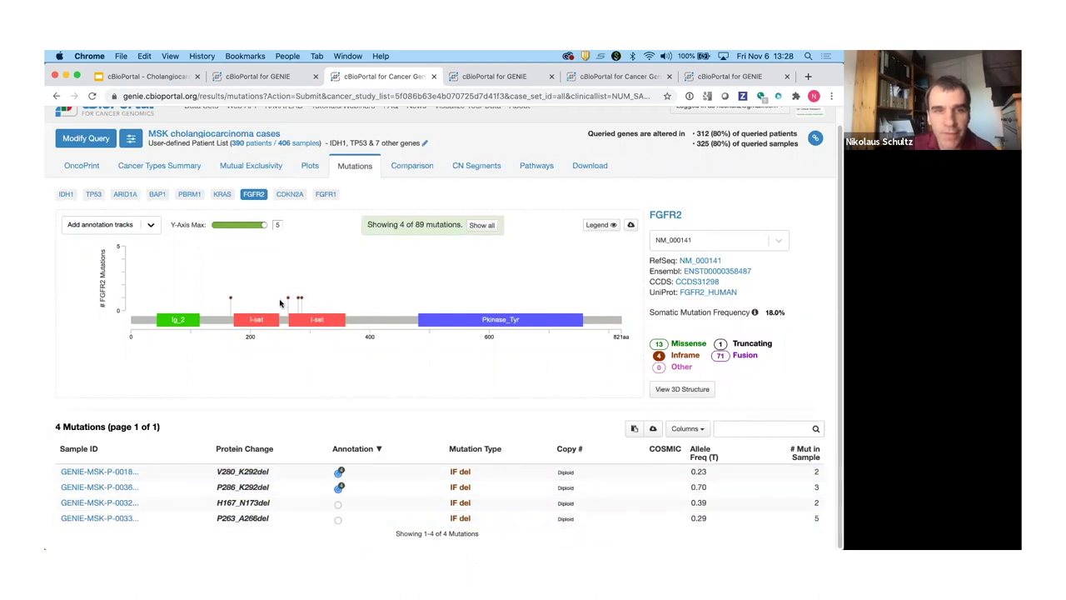
left_click(288, 299)
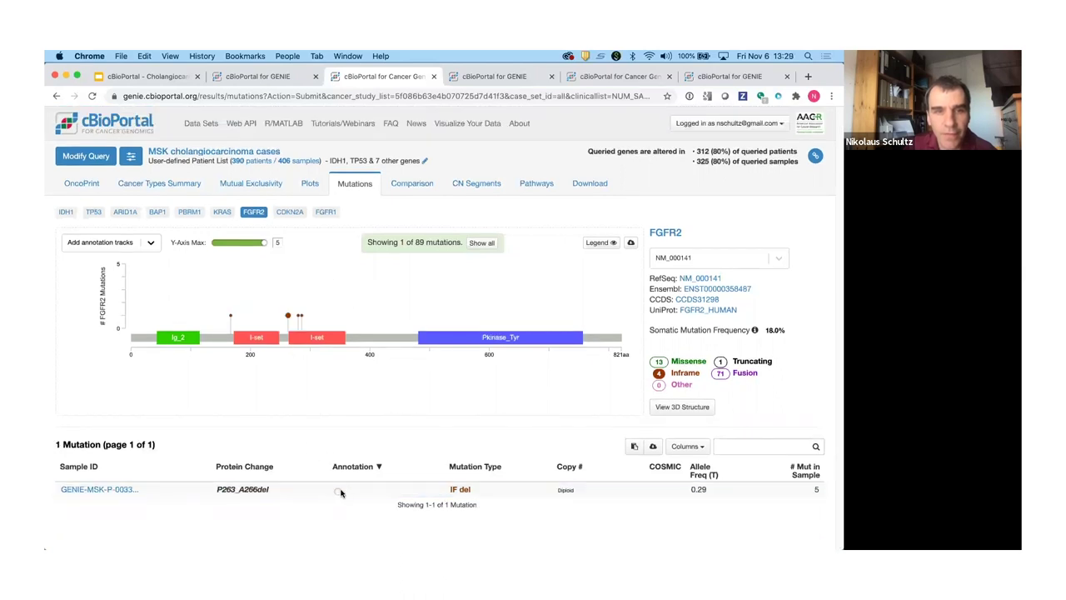
Show only the H167_N173del deletion, then restore all 89 FGFR2 mutations.
mouse_move(336, 494)
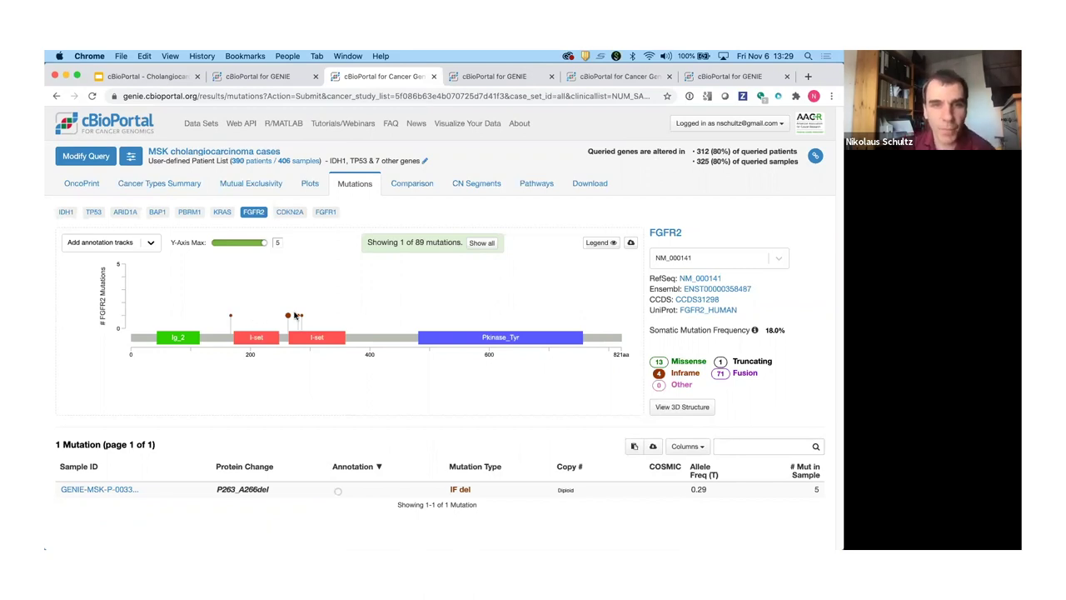
left_click(231, 318)
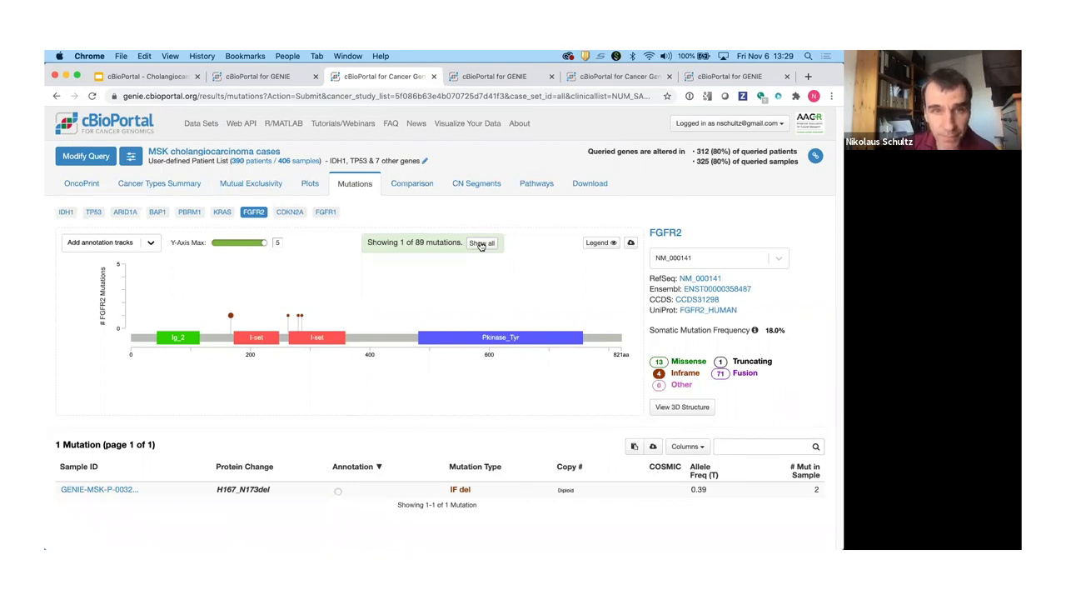
left_click(480, 243)
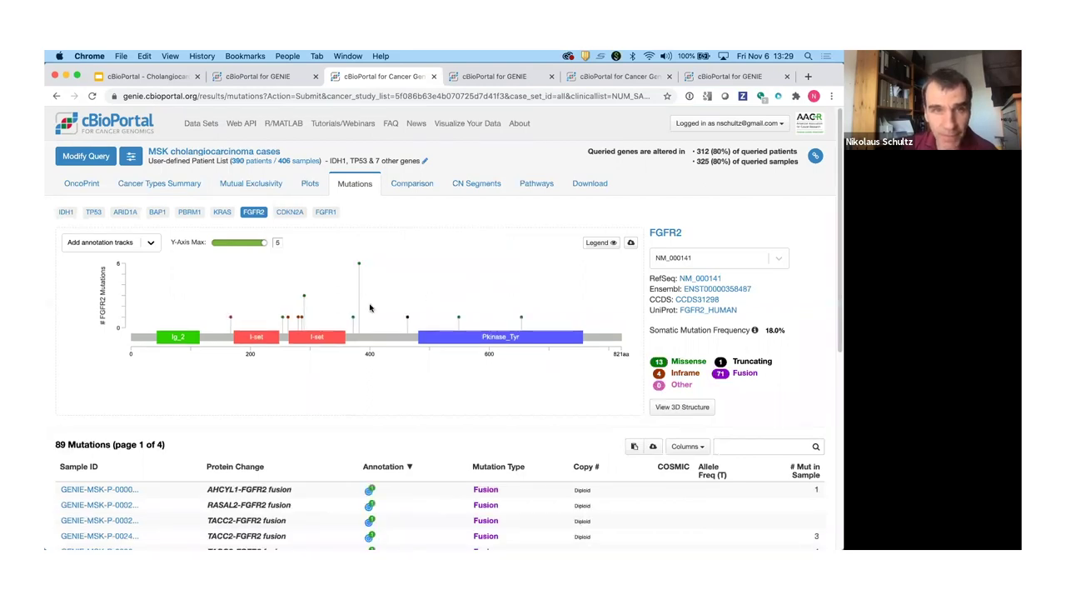
Switch to the ARID1A mutations and bring up the gene-pair Mutual Exclusivity analysis.
left_click(124, 213)
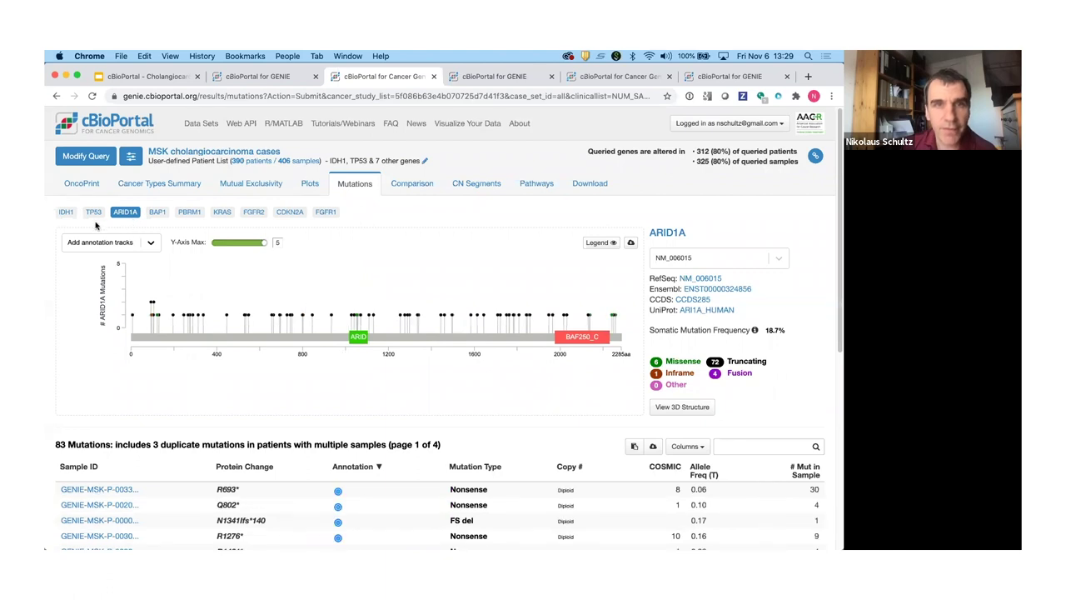
left_click(143, 185)
left_click(250, 185)
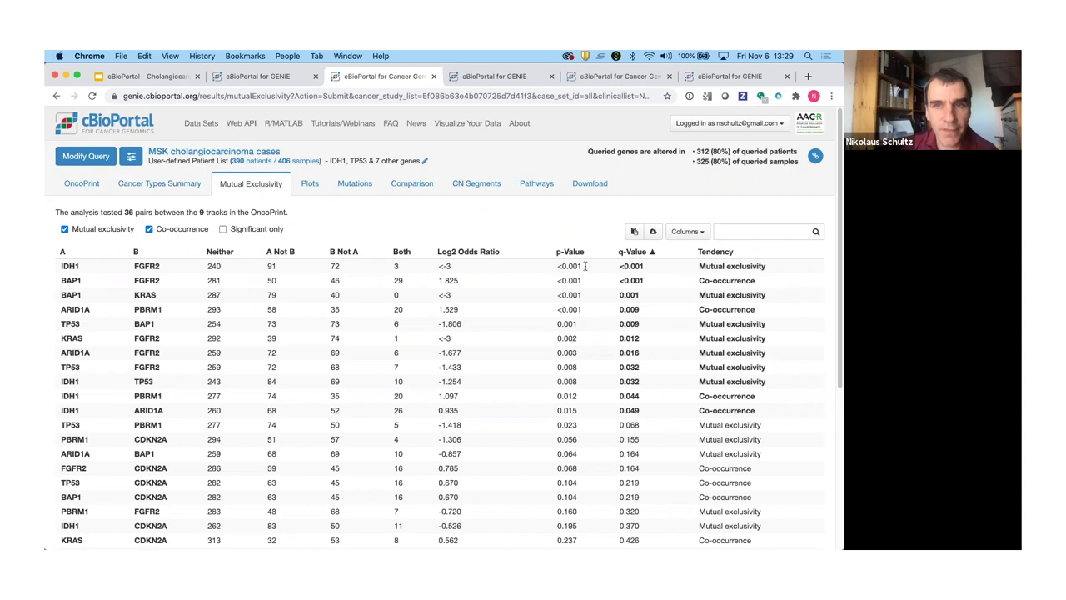
Highlight the IDH1–FGFR2 mutual exclusivity and BAP1–FGFR2 co-occurrence results, then return to OncoPrint.
double_click(737, 266)
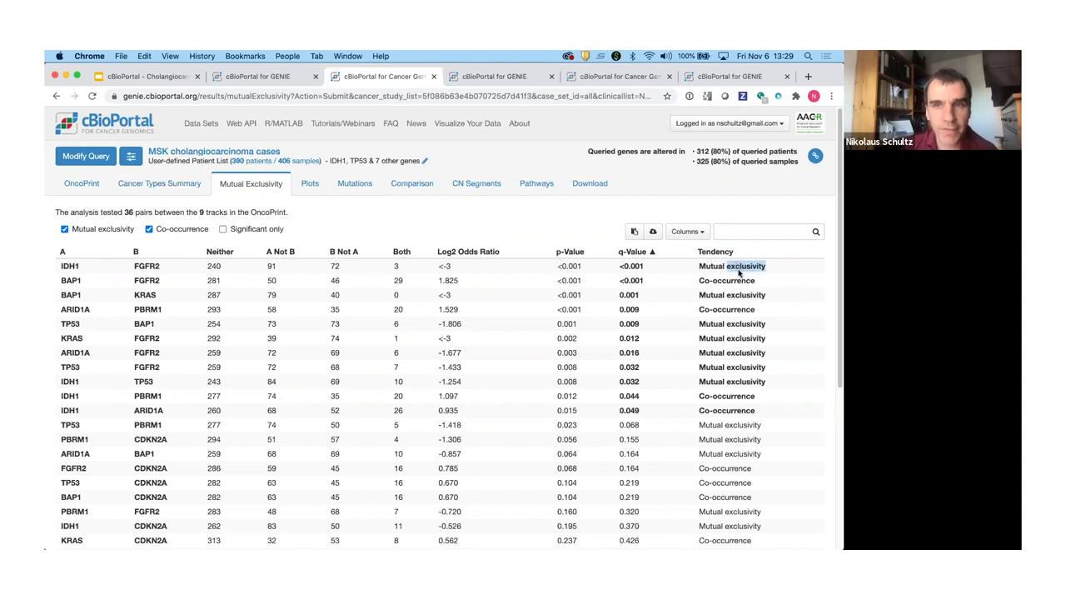
triple_click(738, 266)
triple_click(737, 279)
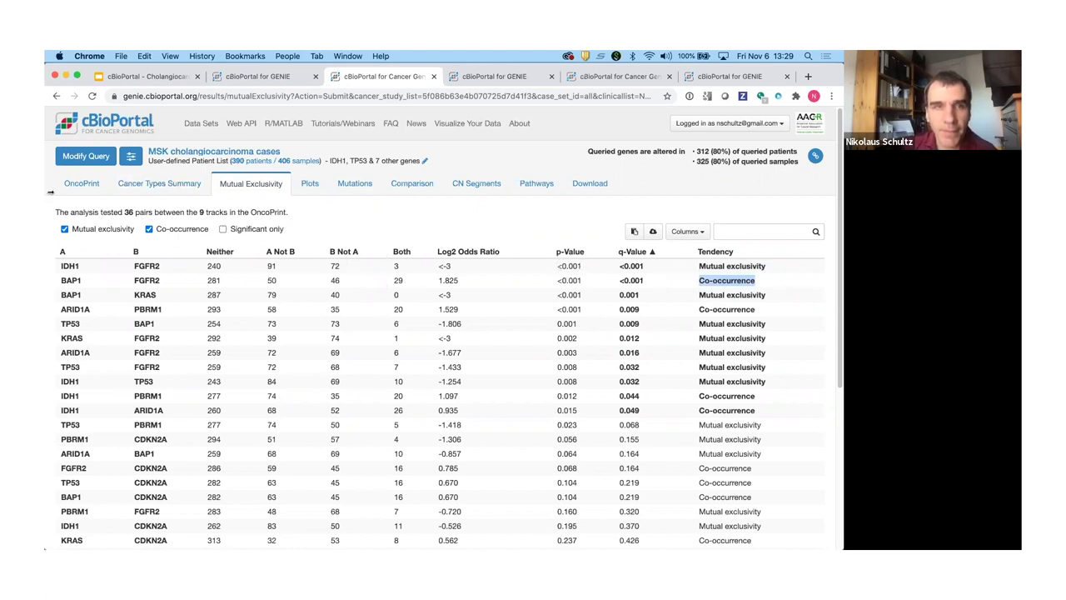
left_click(84, 190)
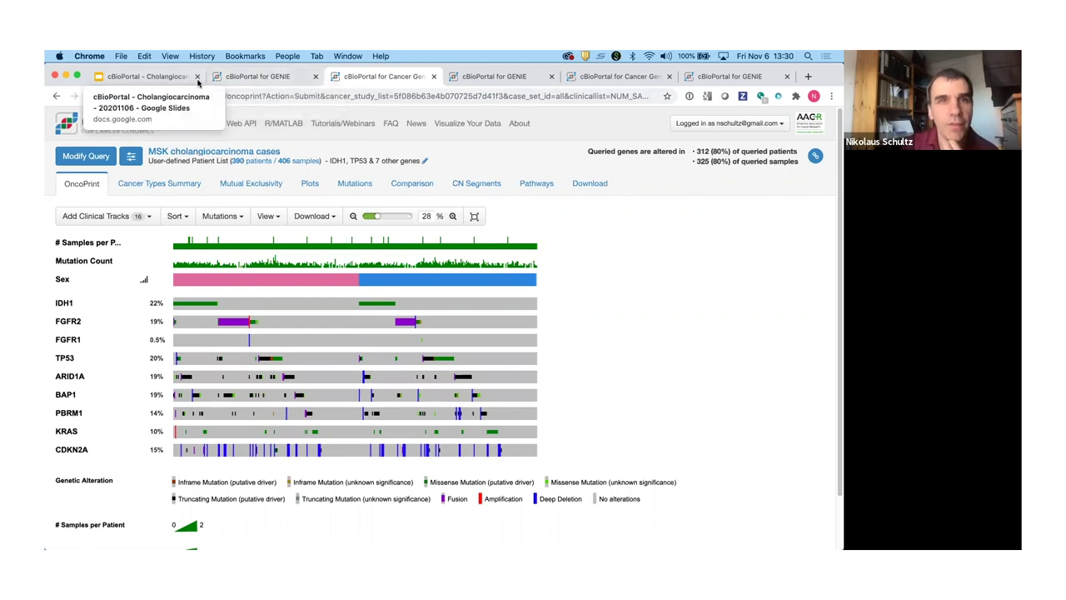
Clear the cholang study filter and select all TCGA PanCancer Atlas studies.
left_click(281, 76)
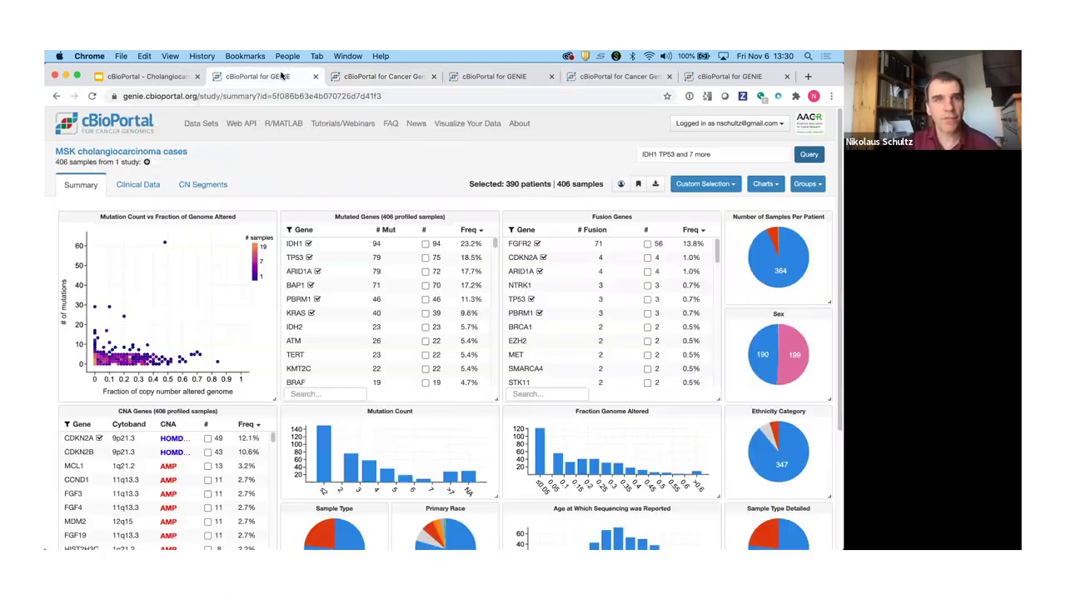
left_click(619, 78)
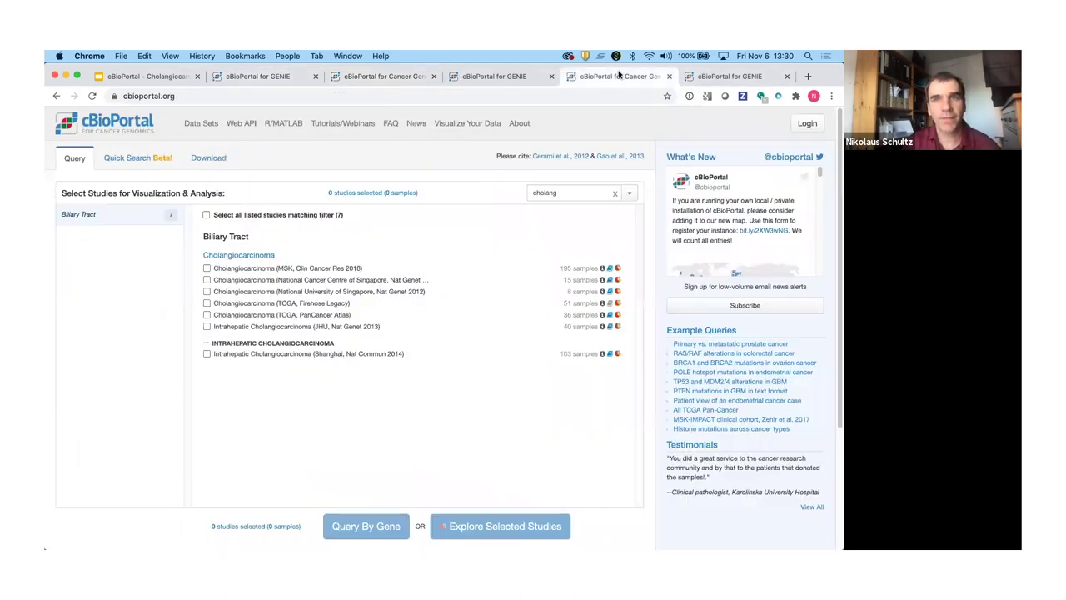
left_click(615, 194)
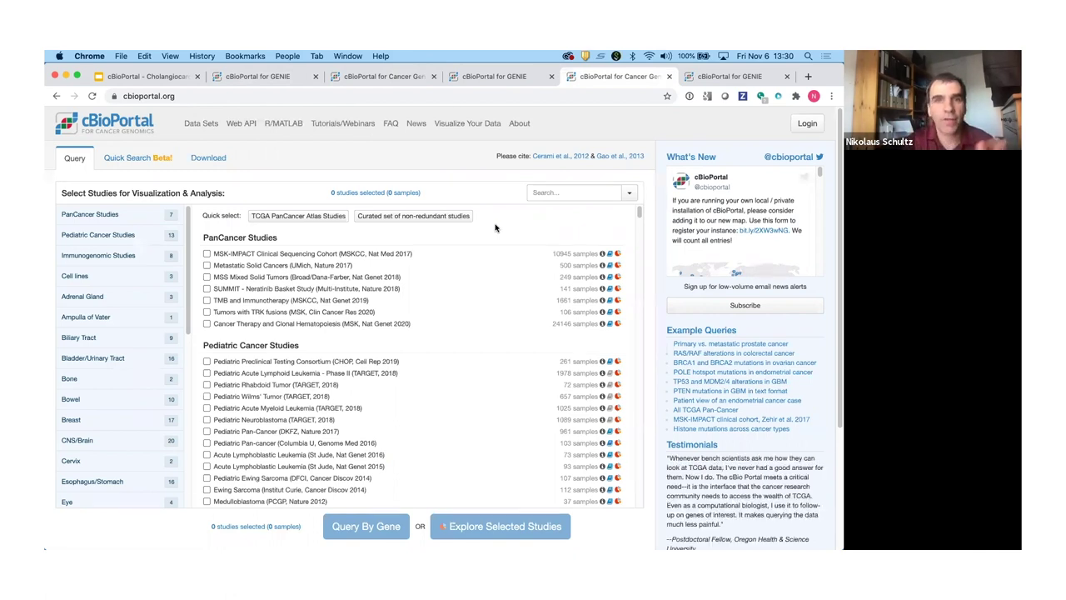
left_click(308, 218)
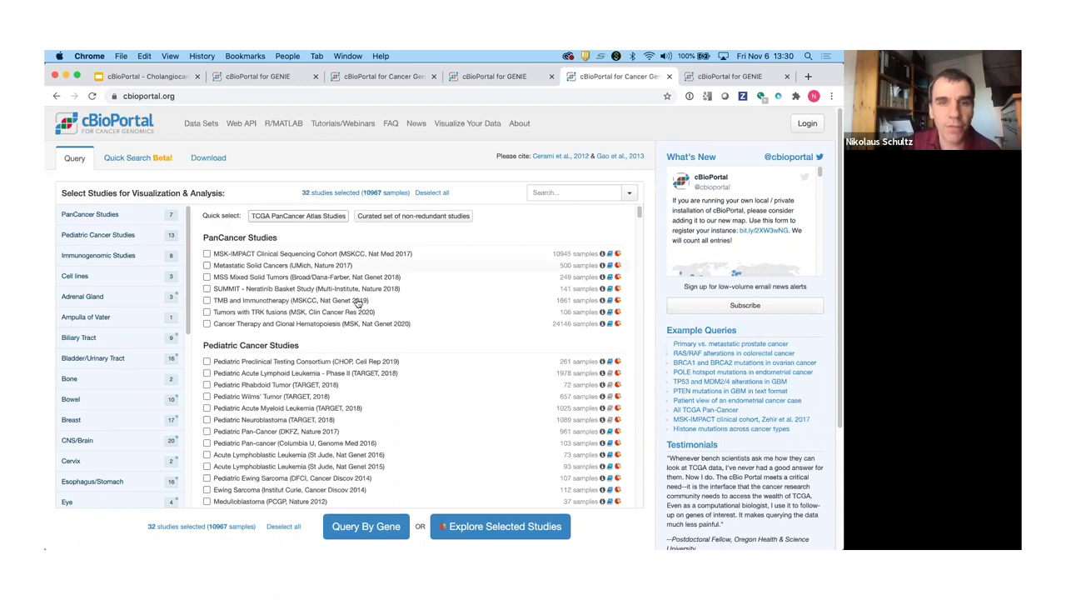
Query the selected studies by gene with FGFR2 as the gene.
left_click(379, 526)
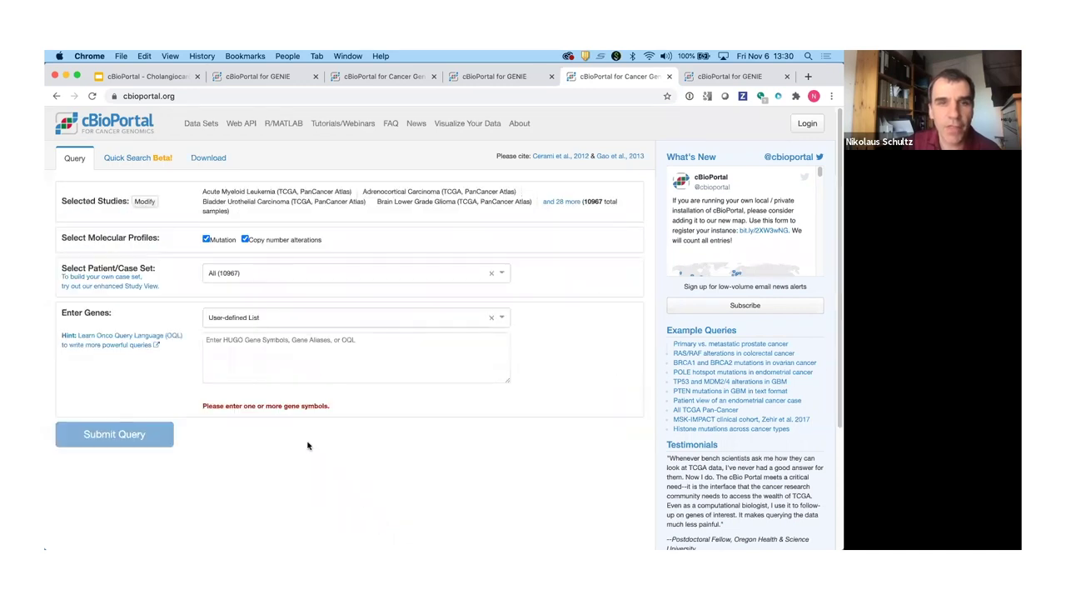
left_click(256, 350)
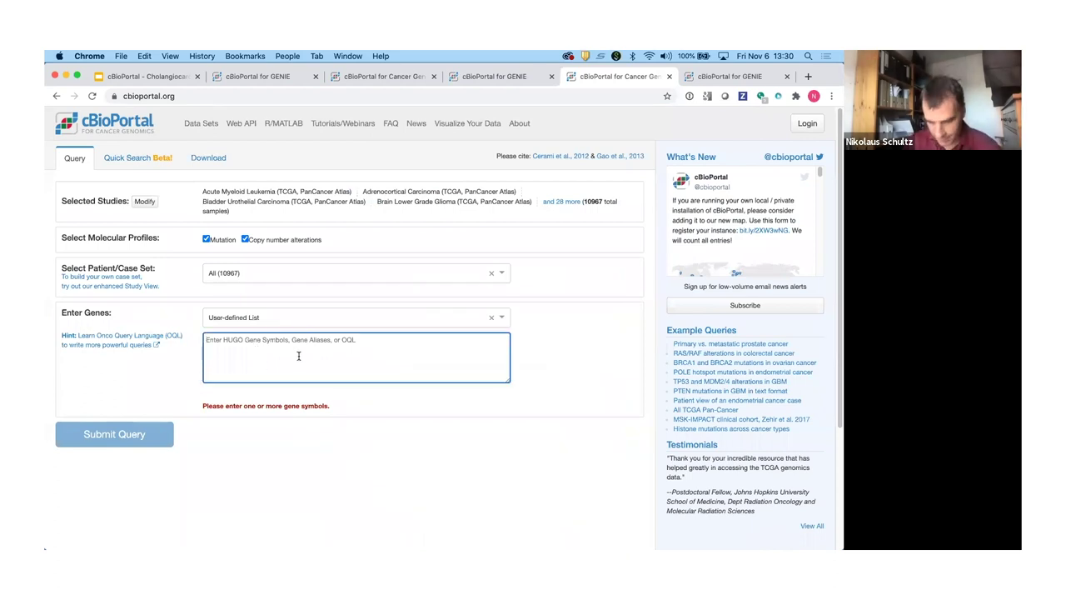
type("FGFR2")
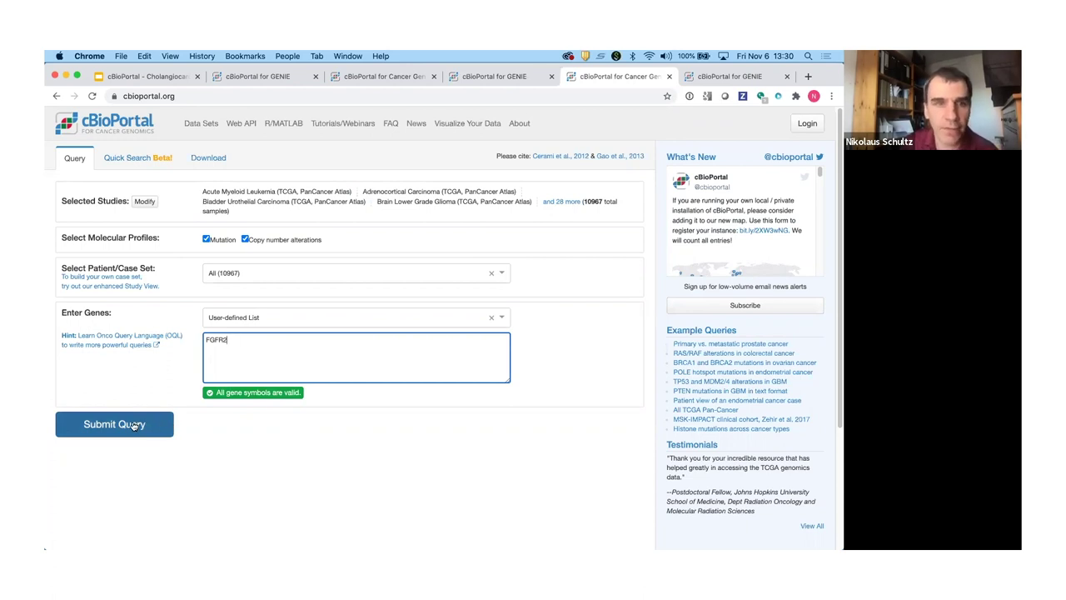
Submit the FGFR2 query and inspect per-study alteration frequencies in the Cancer Types Summary chart.
left_click(133, 424)
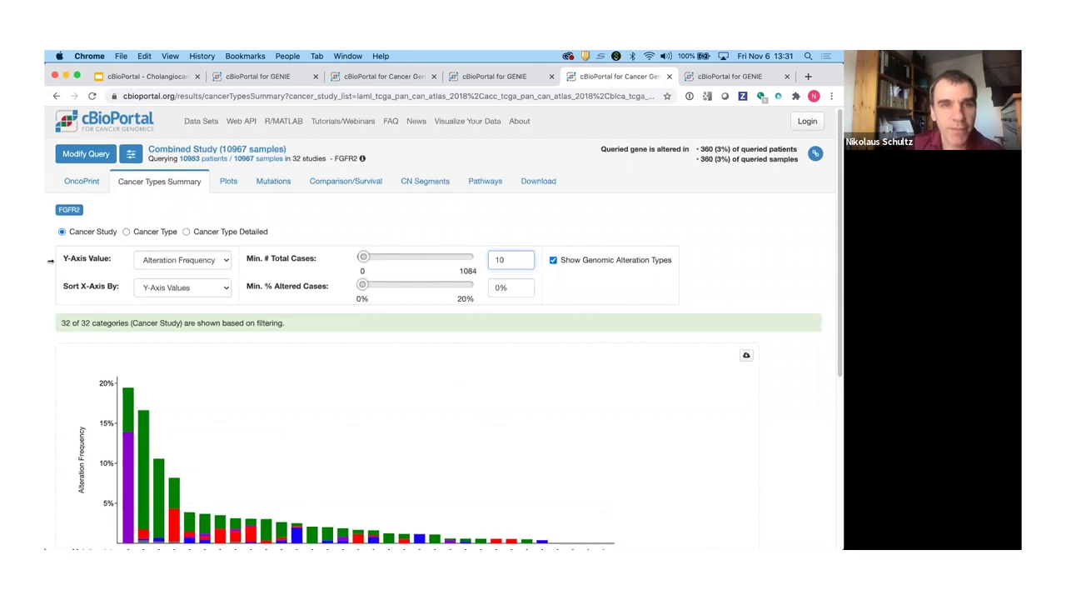
scroll(50, 261, "down", 2)
scroll(50, 268, "down", 2)
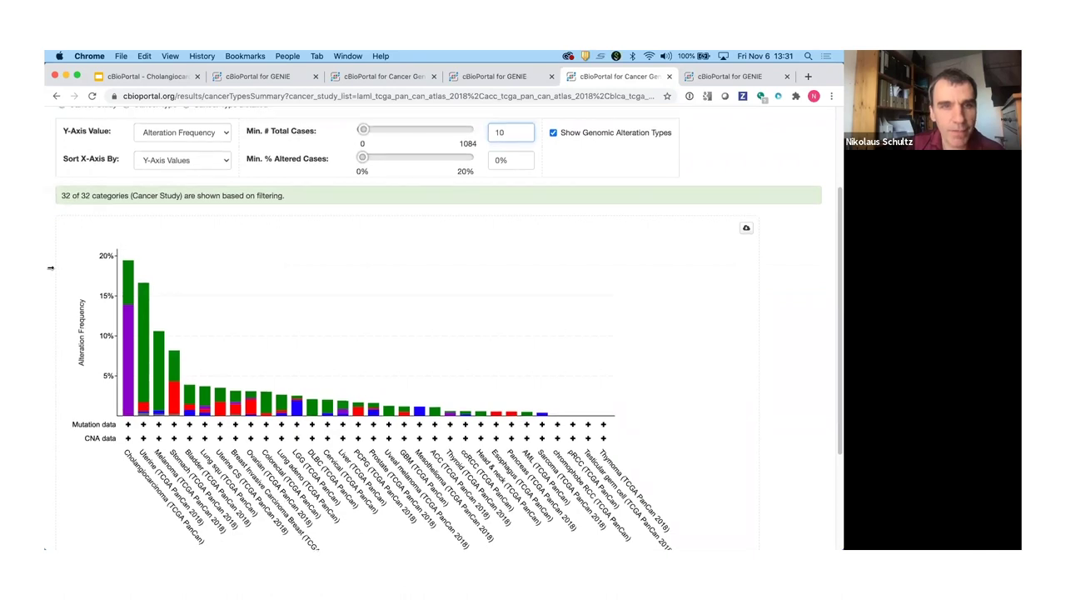
scroll(48, 268, "up", 4)
scroll(66, 263, "down", 3)
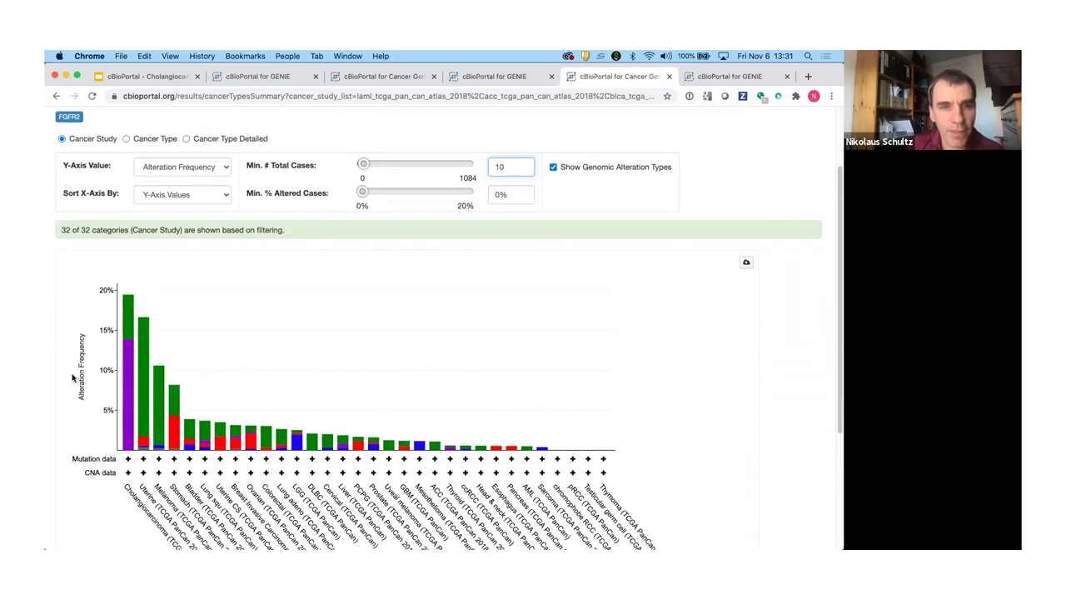
scroll(73, 377, "down", 5)
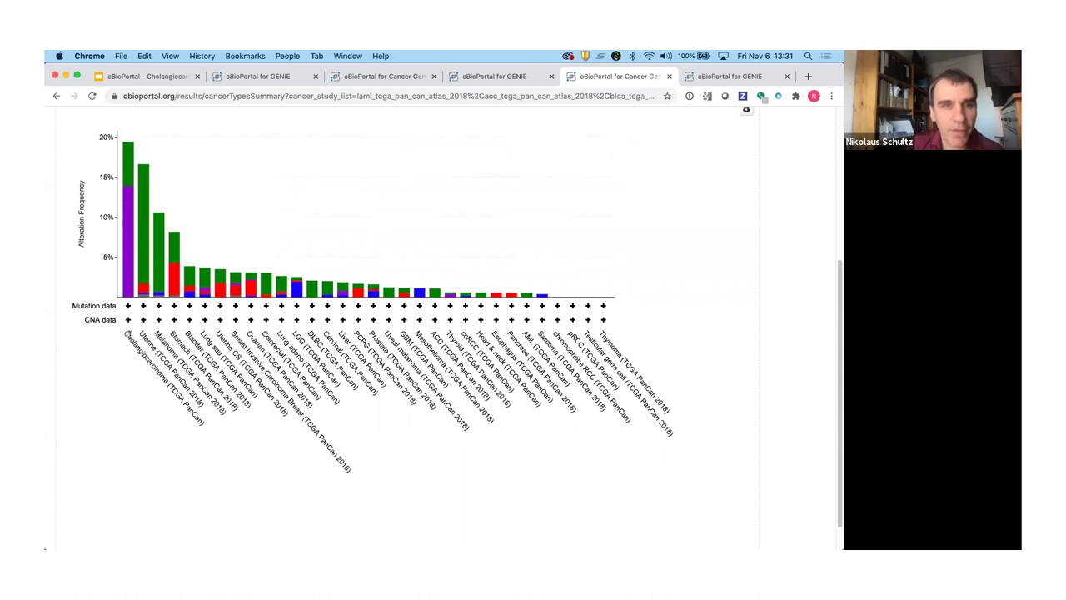
mouse_move(127, 274)
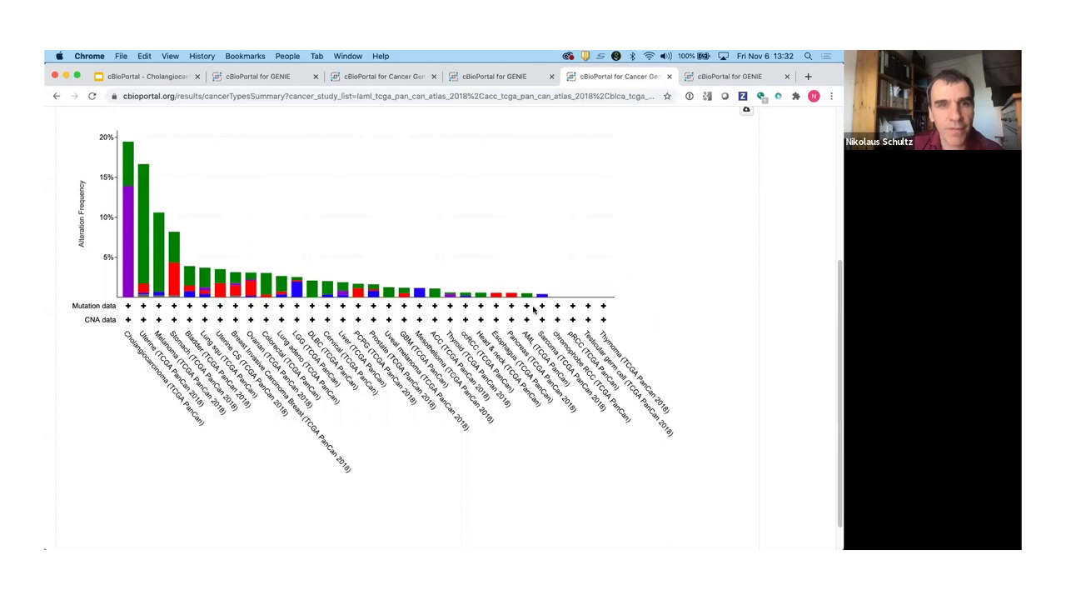
scroll(135, 230, "up", 1)
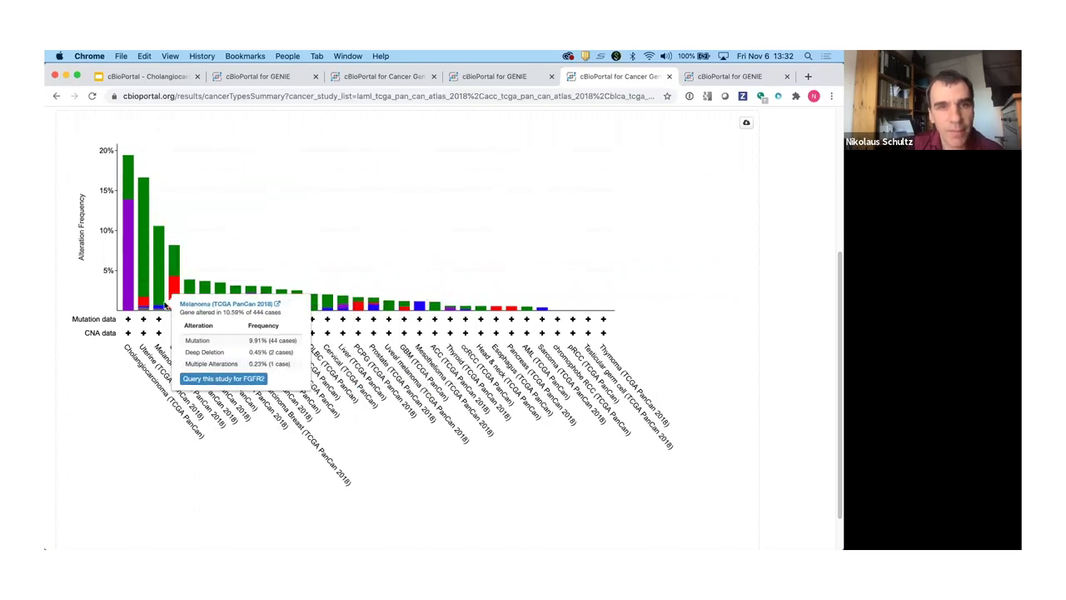
mouse_move(329, 308)
mouse_move(448, 309)
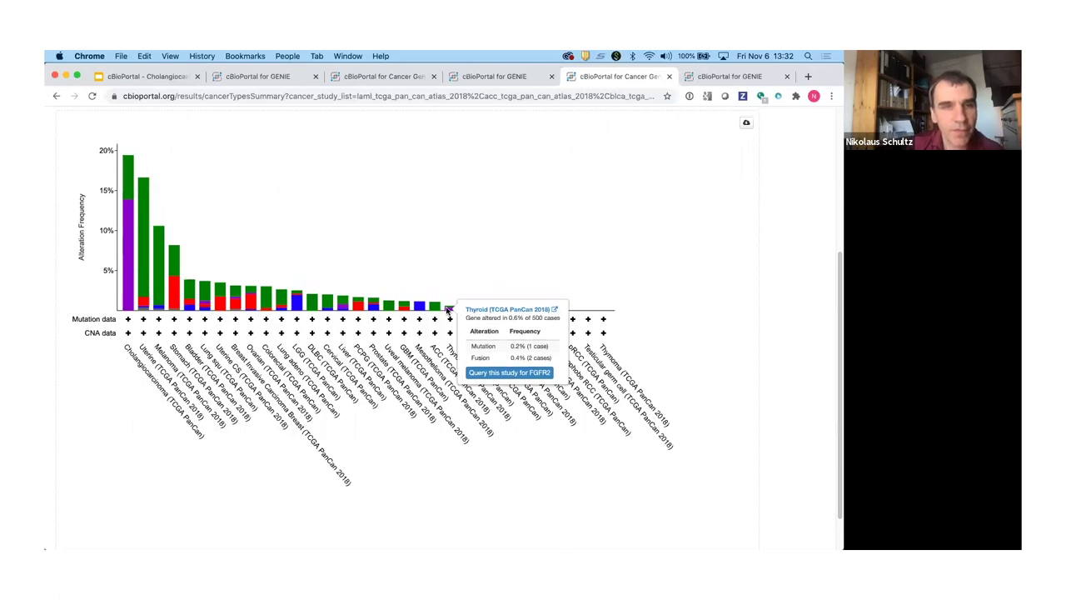
scroll(448, 309, "up", 3)
Open the FGFR2 Mutations tab and filter the table to the S252W hotspot mutations.
left_click(273, 117)
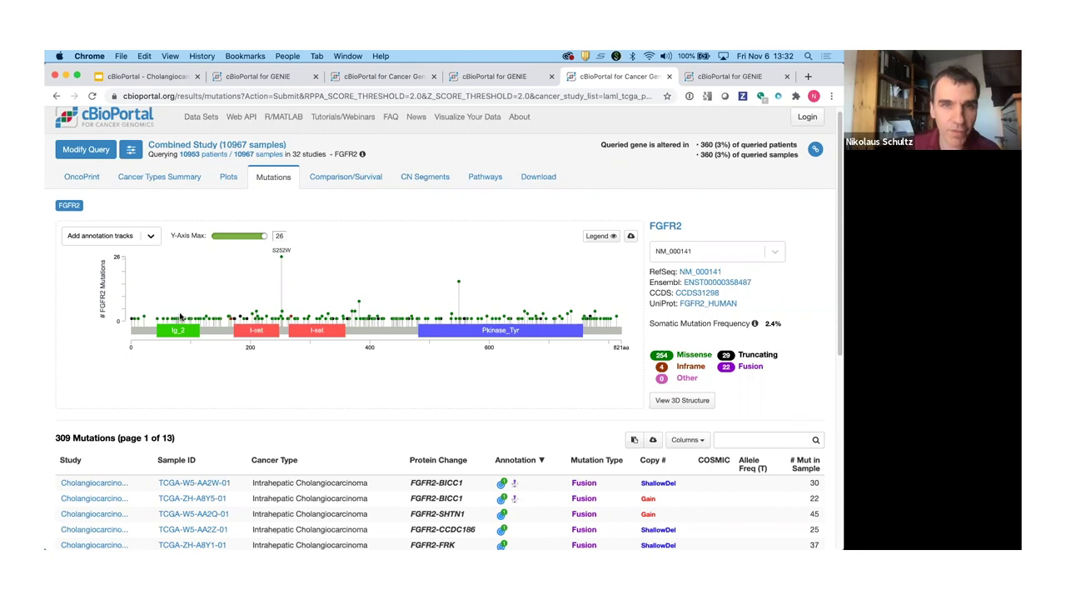
left_click(281, 257)
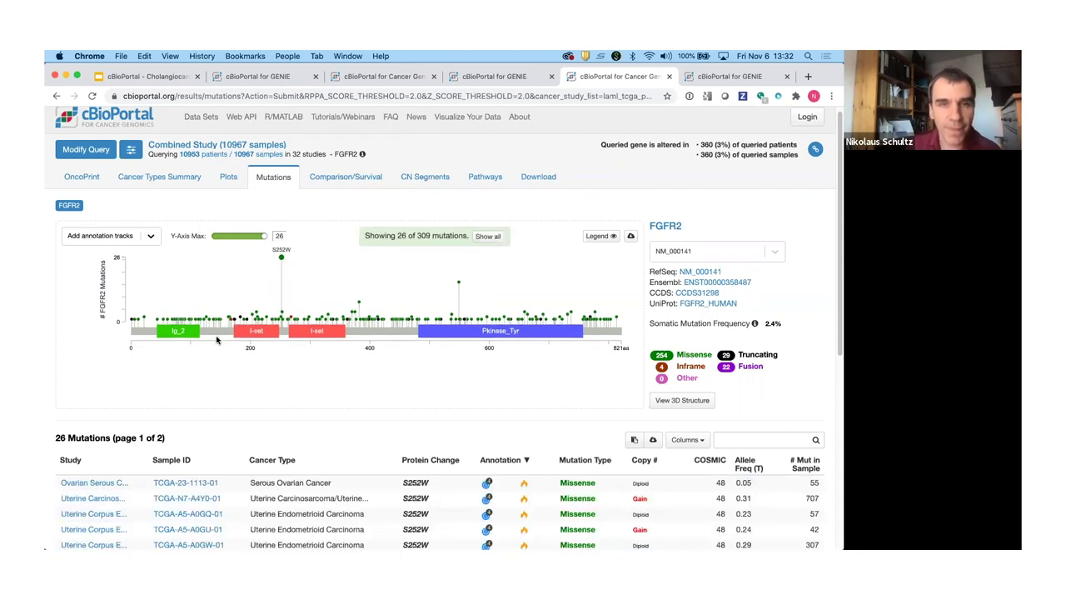
scroll(172, 357, "down", 1)
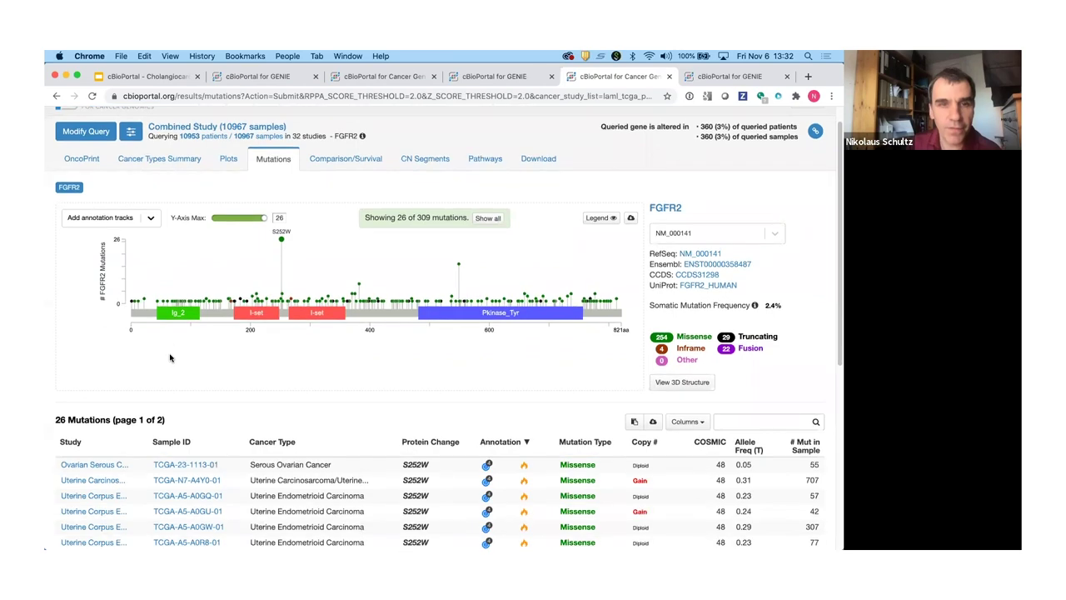
scroll(170, 358, "down", 10)
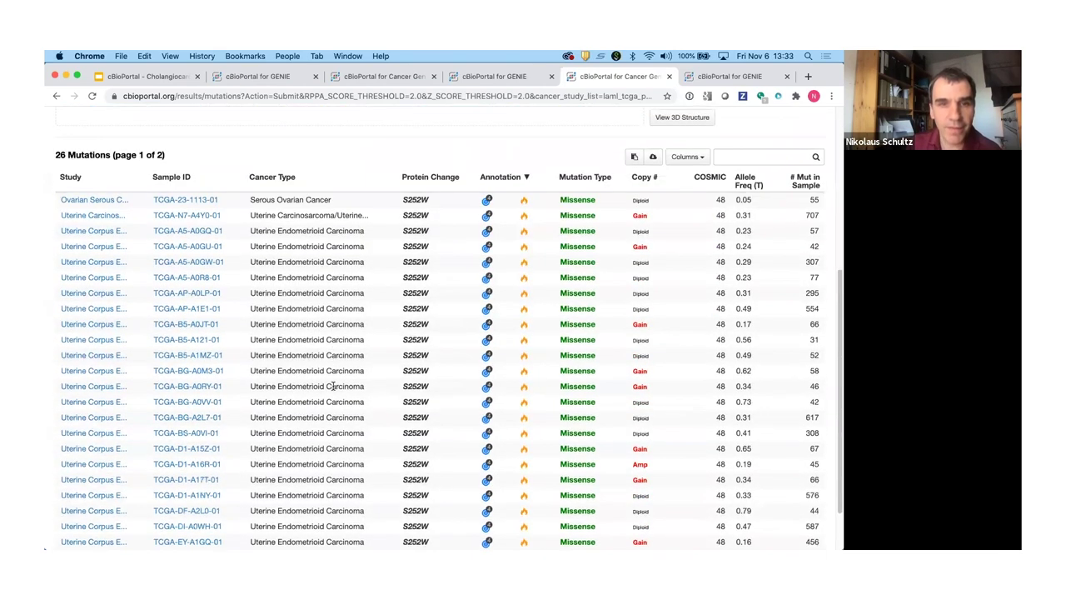
scroll(332, 385, "down", 2)
scroll(376, 458, "down", 1)
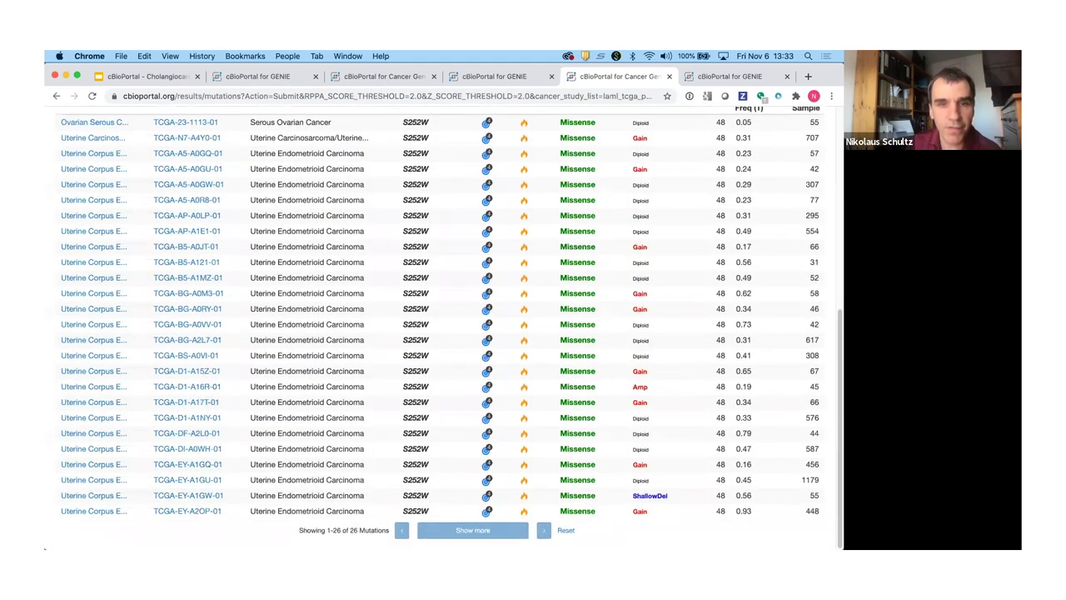
scroll(359, 473, "up", 10)
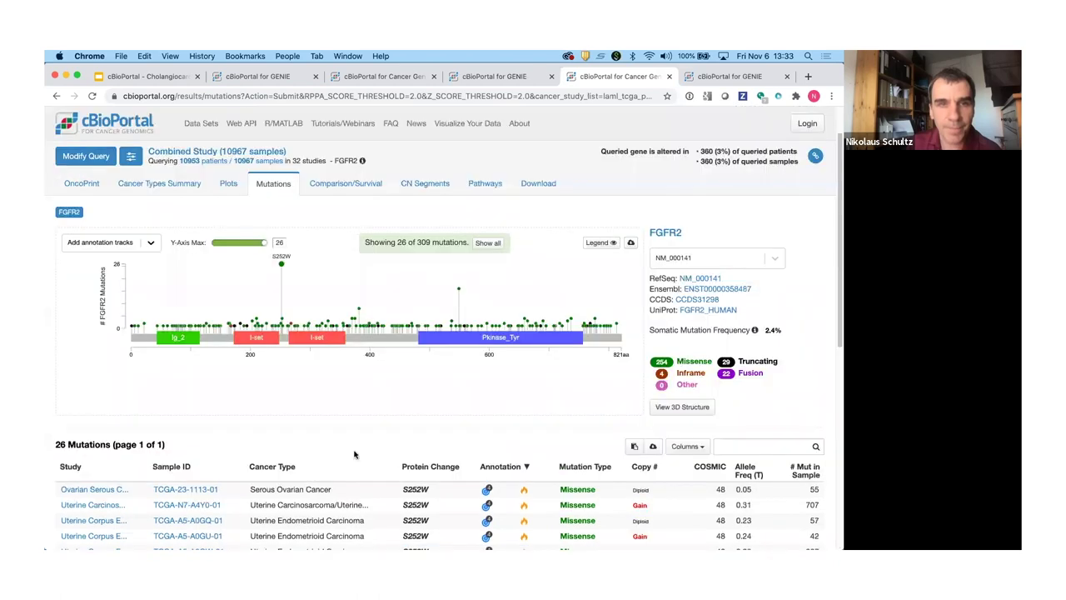
Filter the table to the N549 mutations, then restore all 309 mutations.
left_click(458, 291)
scroll(423, 400, "down", 8)
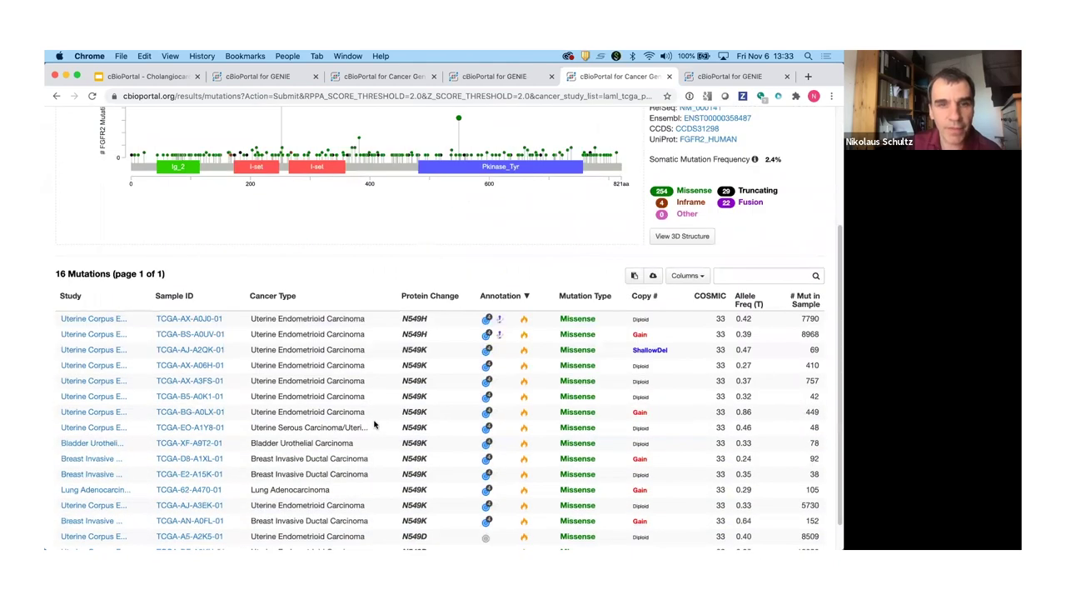
scroll(323, 472, "up", 8)
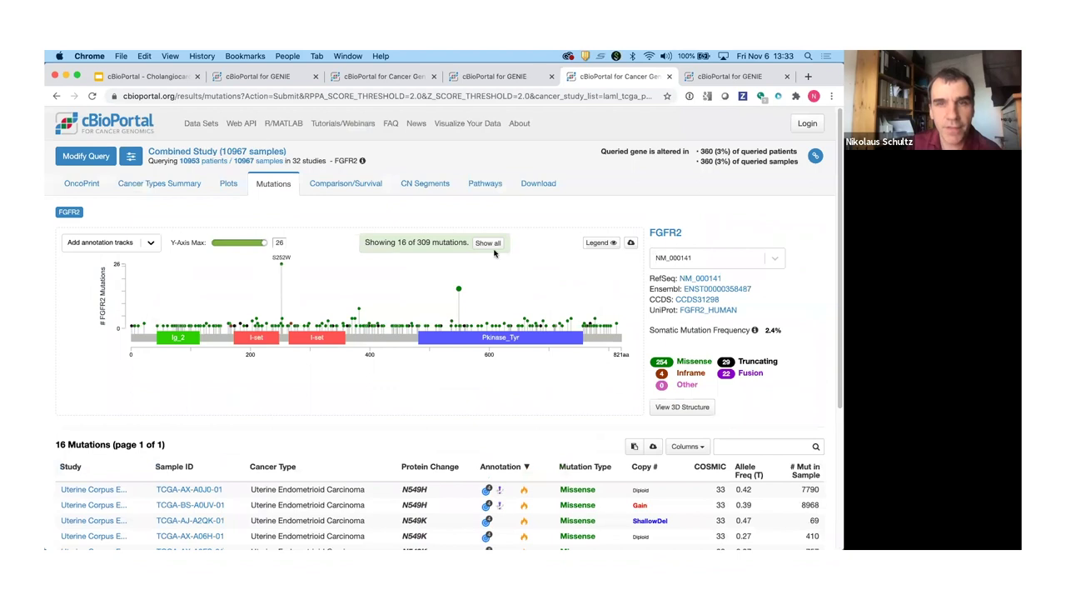
left_click(487, 243)
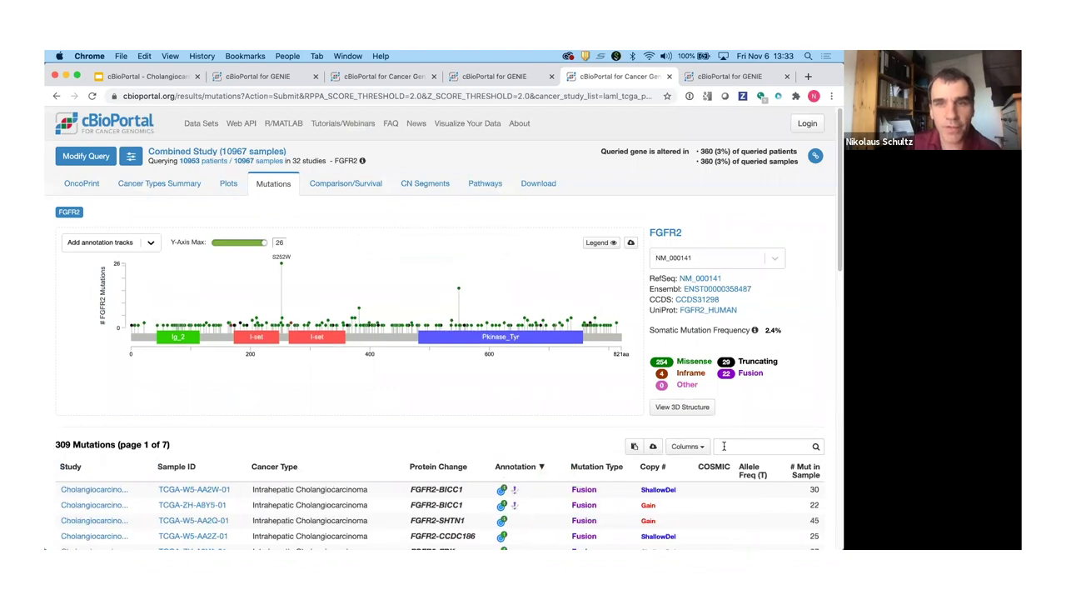
Search the mutation table for 'chol', then 'uter', then 'melan'.
left_click(725, 445)
type("chol")
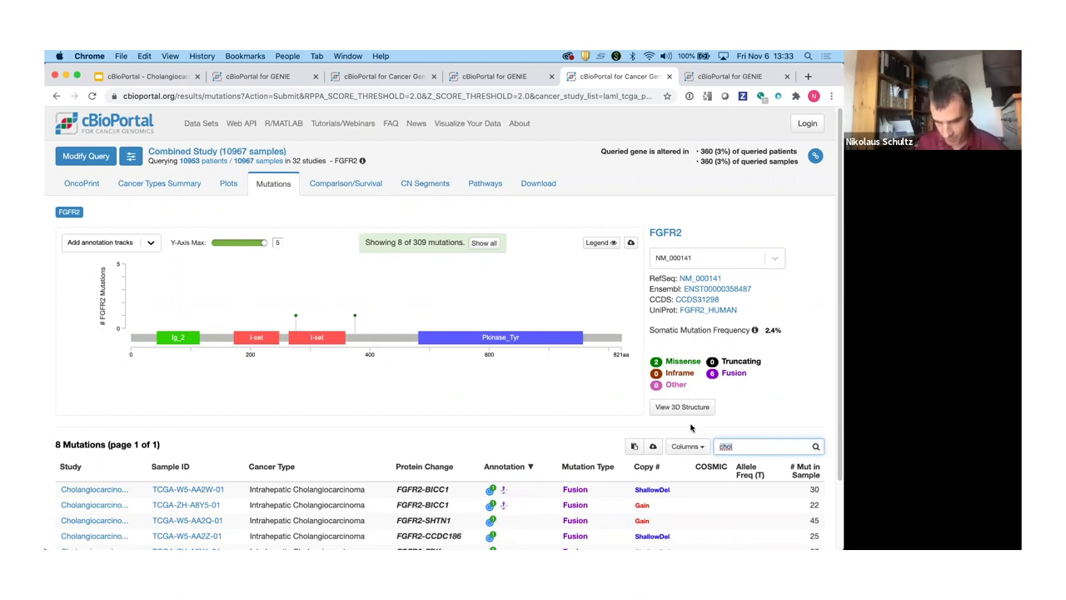
key("BackSpace")
key("BackSpace")
key("BackSpace")
key("BackSpace")
type("uter")
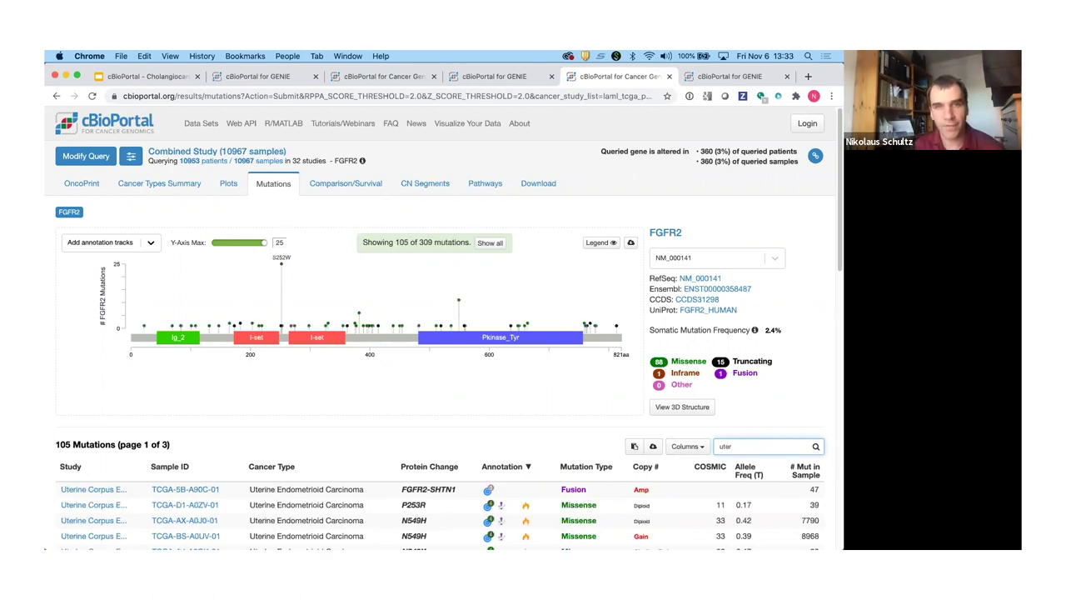
key("super+a")
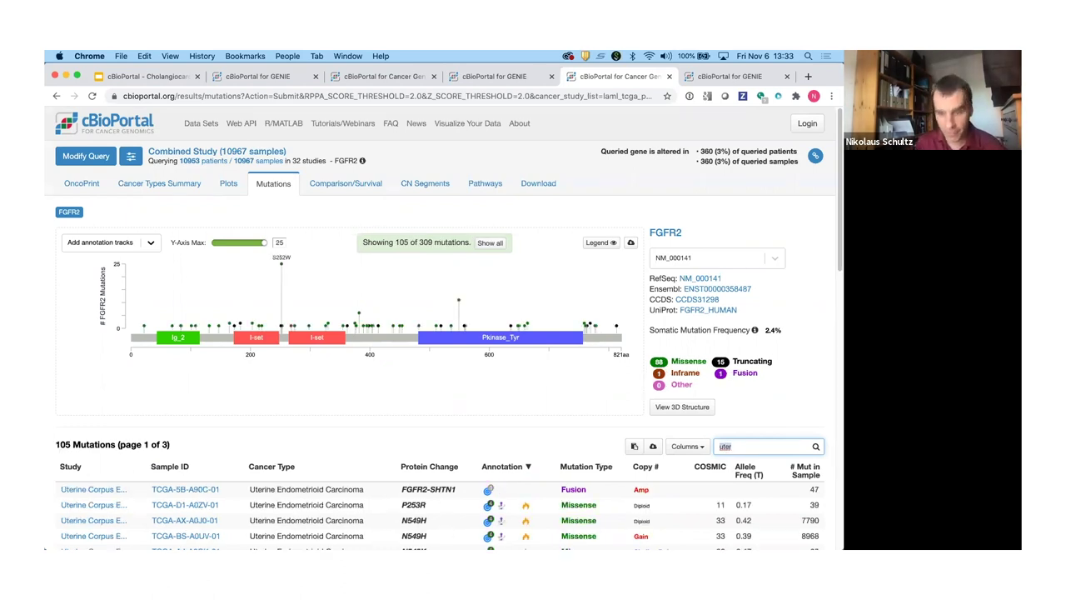
type("melan")
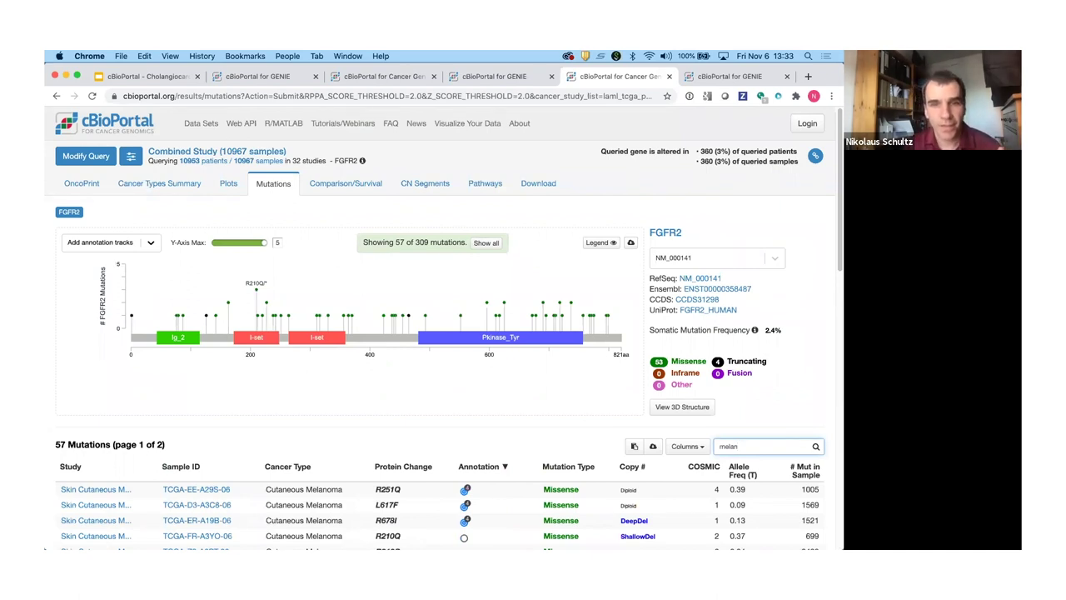
Review the 57 melanoma FGFR2 mutations, then move to the Plots tab.
scroll(458, 440, "down", 5)
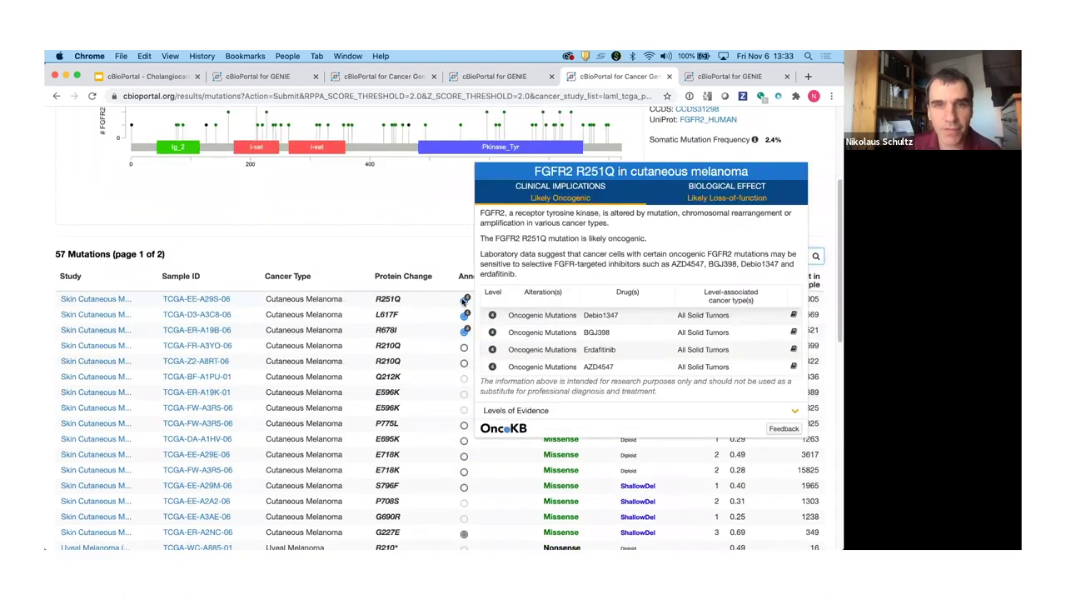
mouse_move(463, 318)
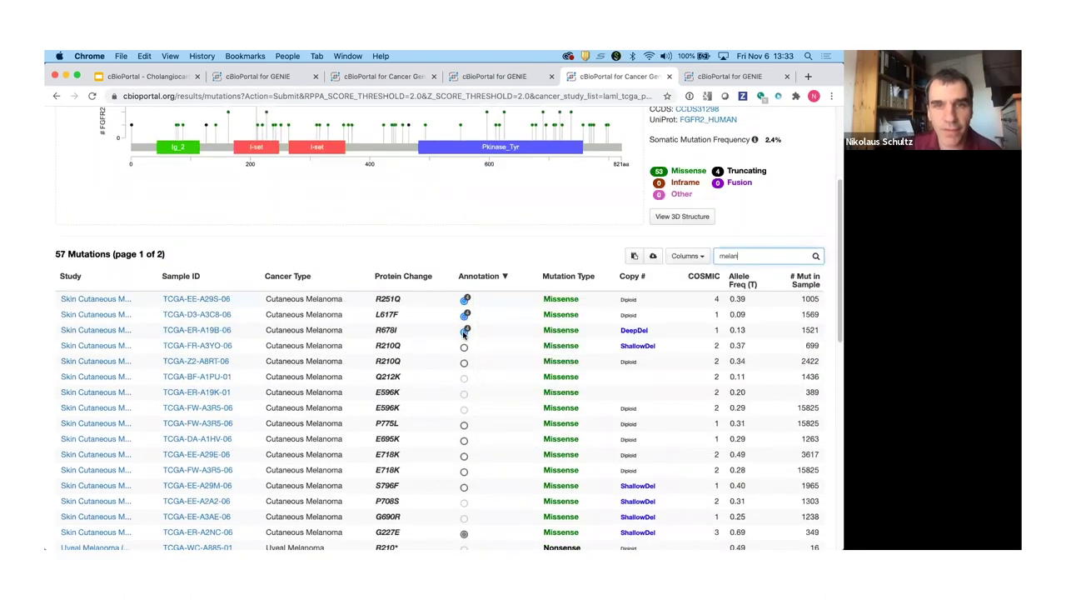
scroll(446, 429, "down", 2)
scroll(445, 429, "down", 3)
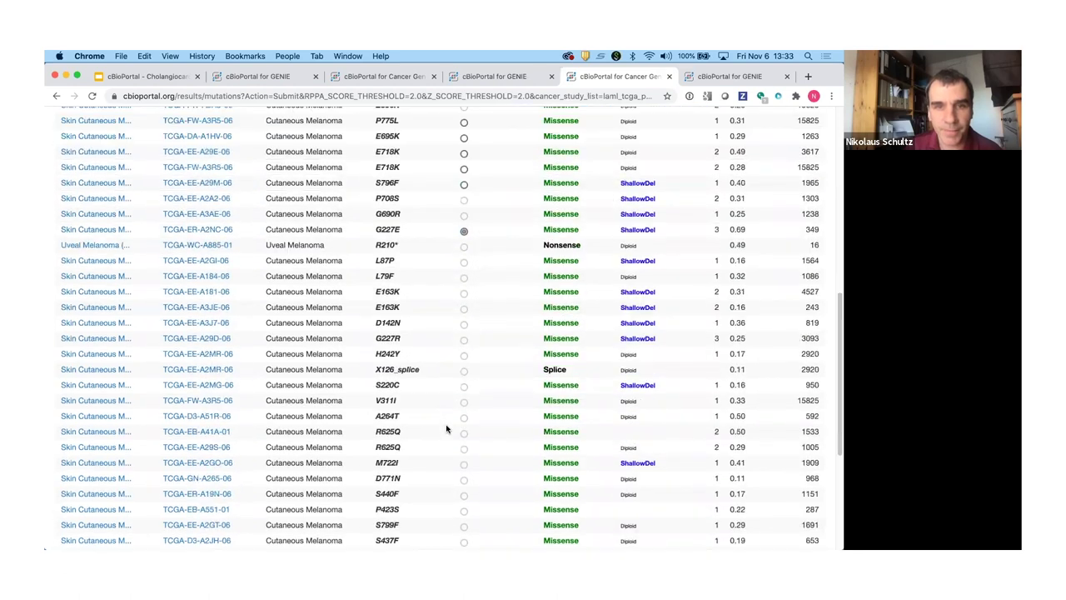
scroll(445, 430, "up", 7)
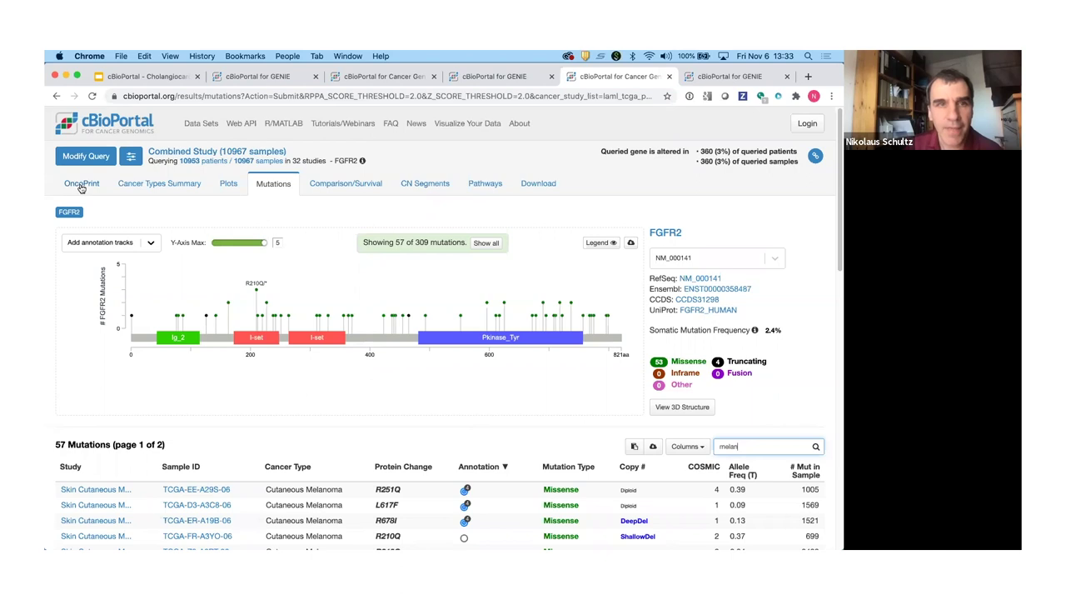
left_click(230, 183)
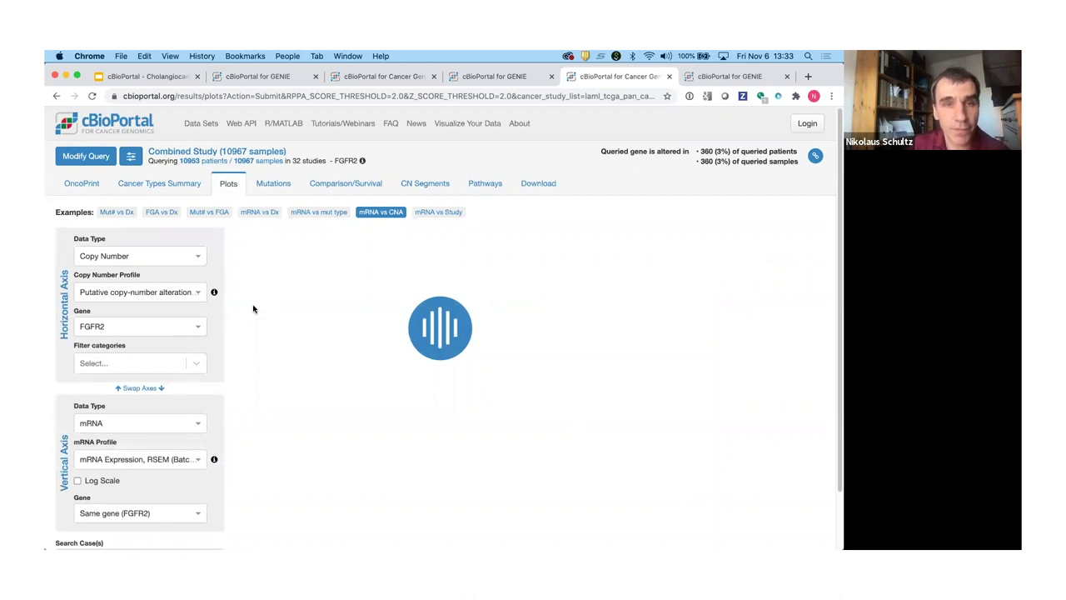
Load the 'mRNA vs Study' example plot.
left_click(437, 213)
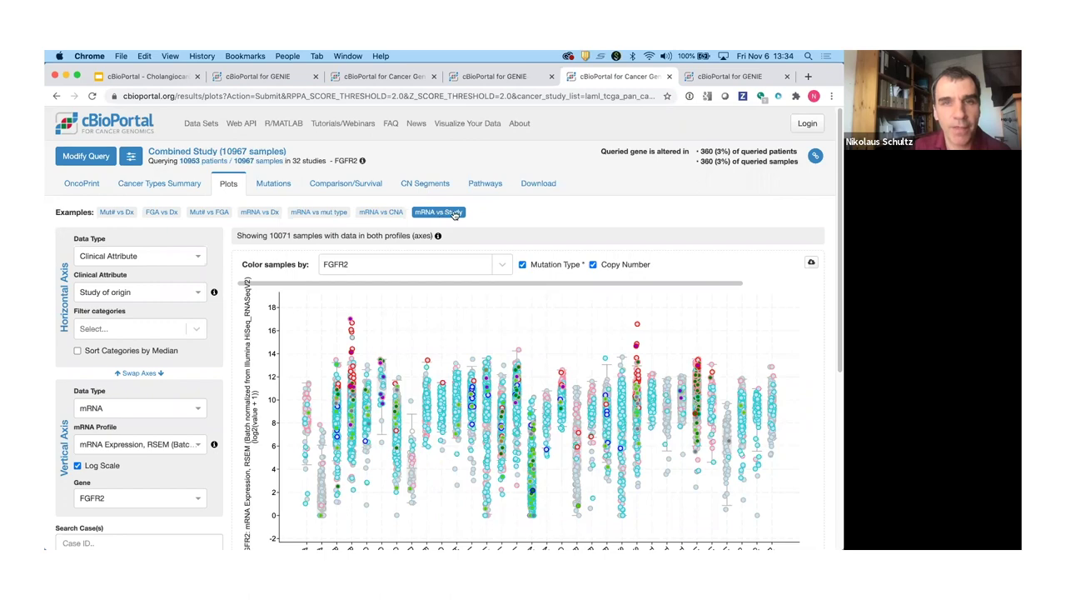
scroll(455, 214, "down", 2)
scroll(75, 374, "down", 1)
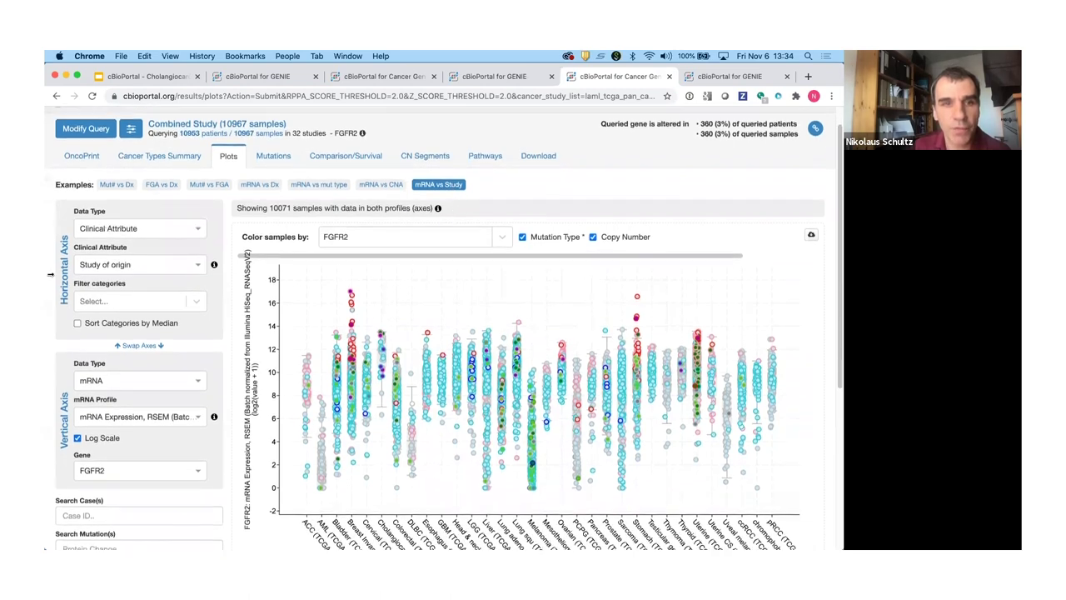
Set the vertical-axis gene to FGFR2 and review expression by study of origin.
left_click(120, 463)
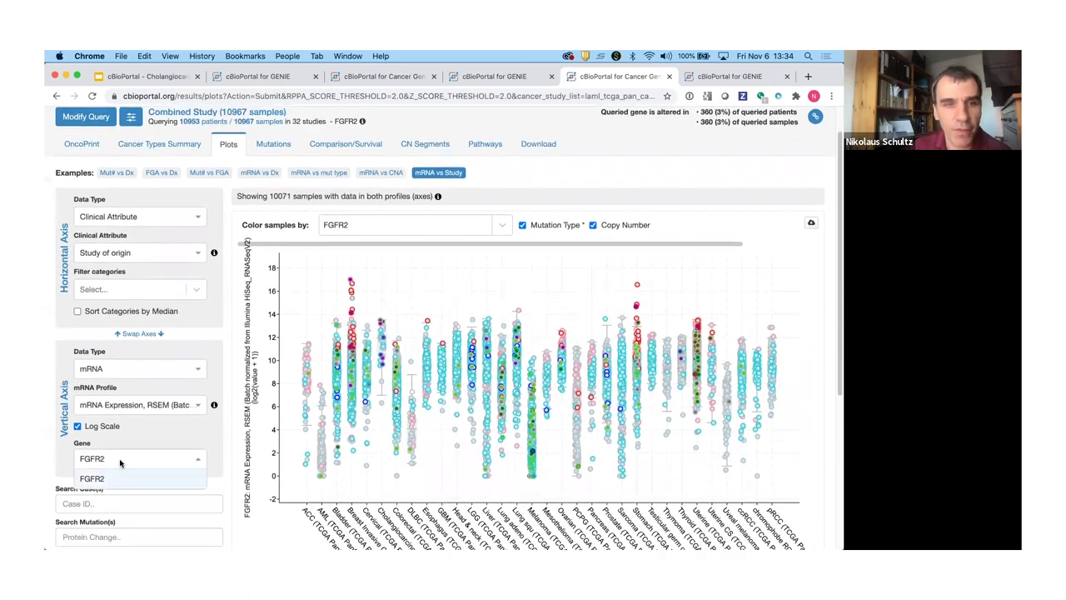
left_click(113, 483)
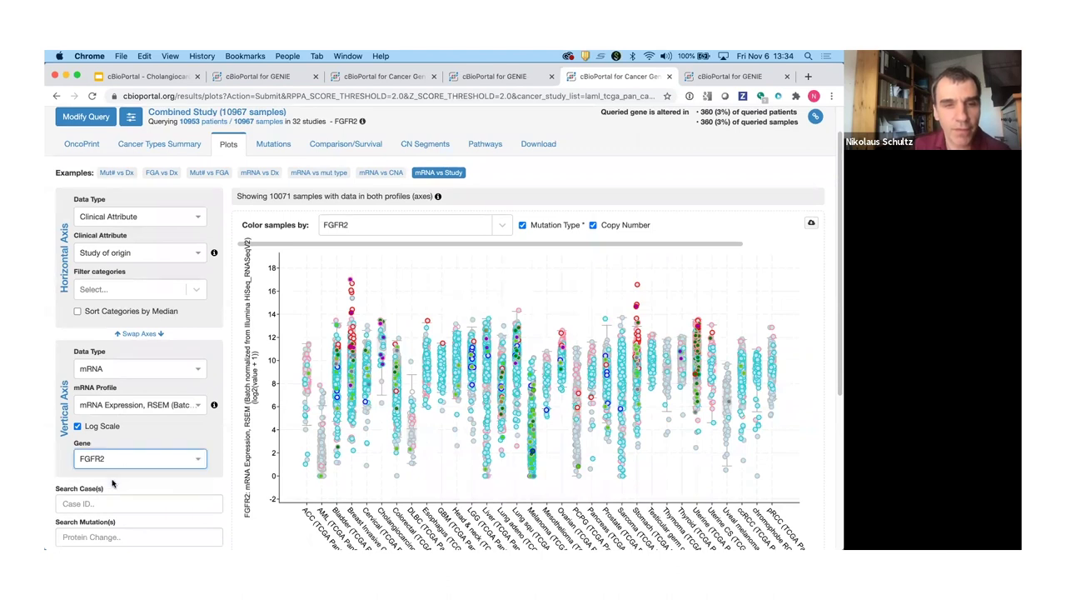
left_click(117, 468)
left_click(117, 467)
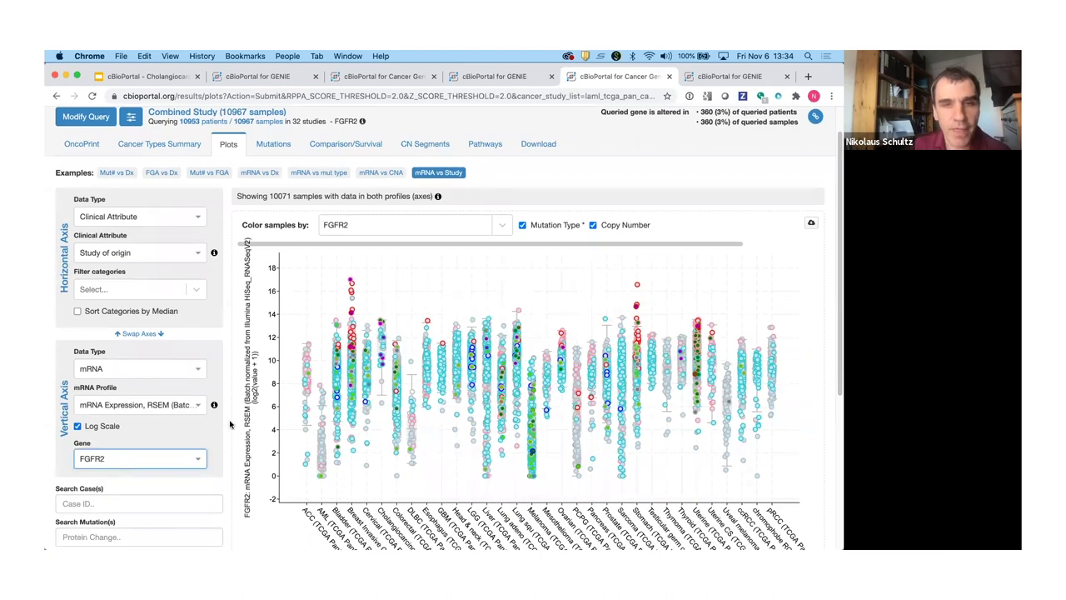
scroll(50, 351, "down", 2)
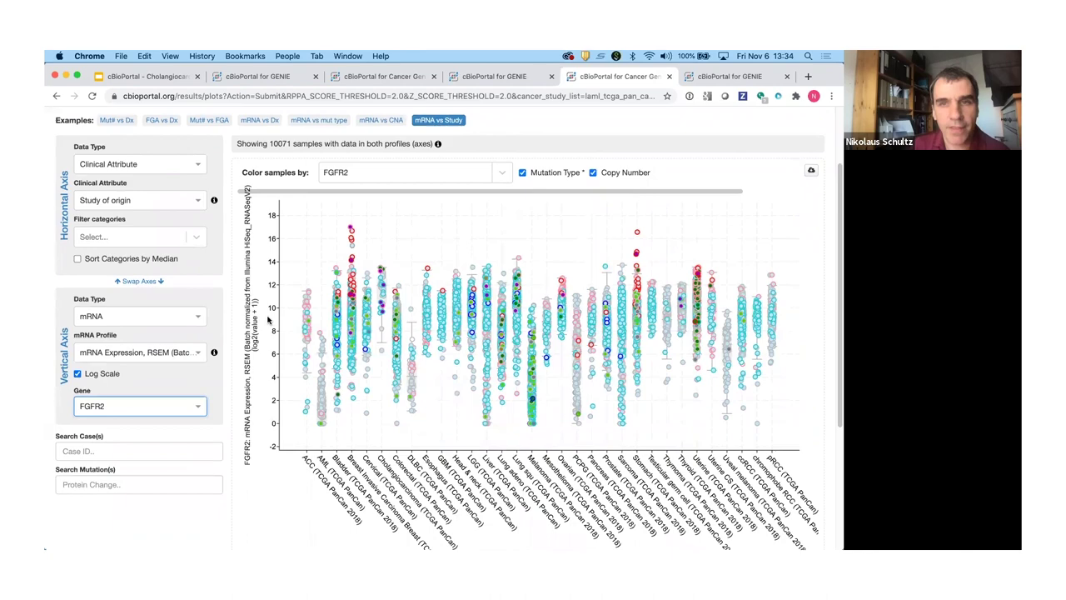
scroll(814, 317, "down", 1)
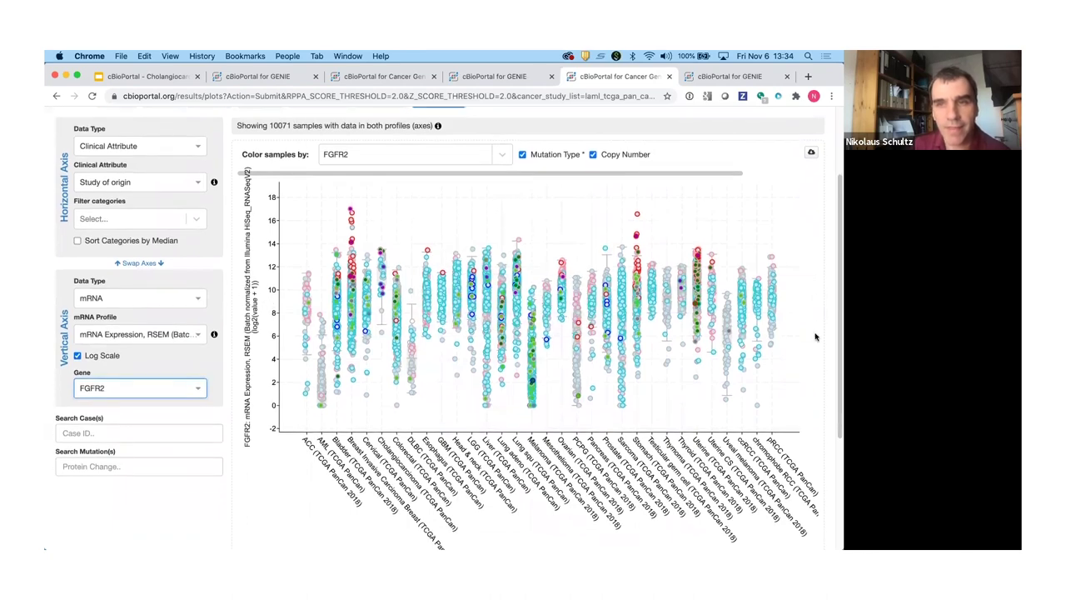
scroll(791, 383, "down", 4)
scroll(757, 428, "up", 3)
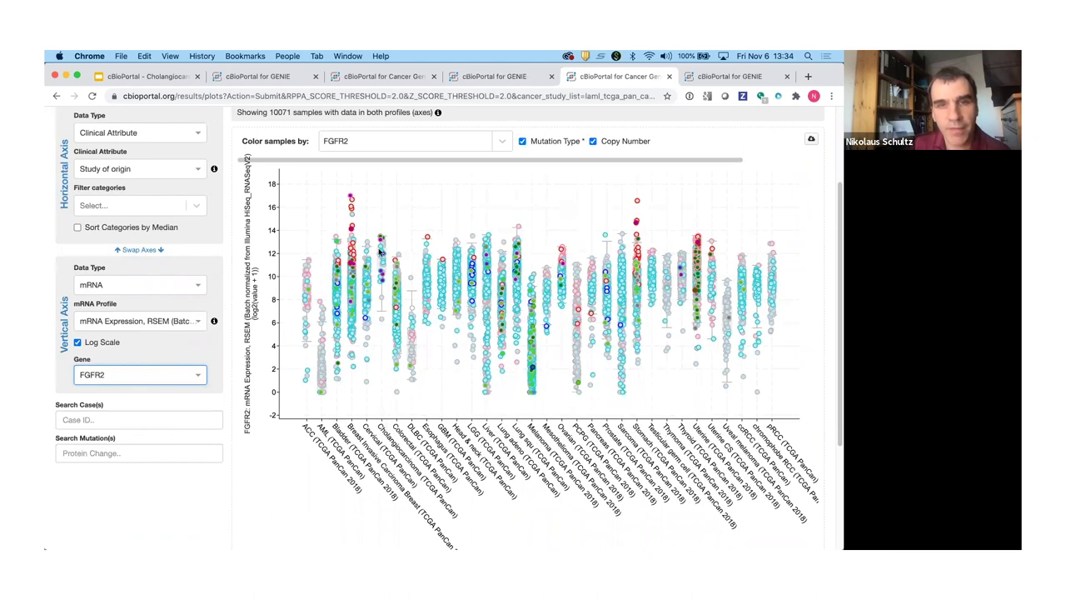
mouse_move(379, 238)
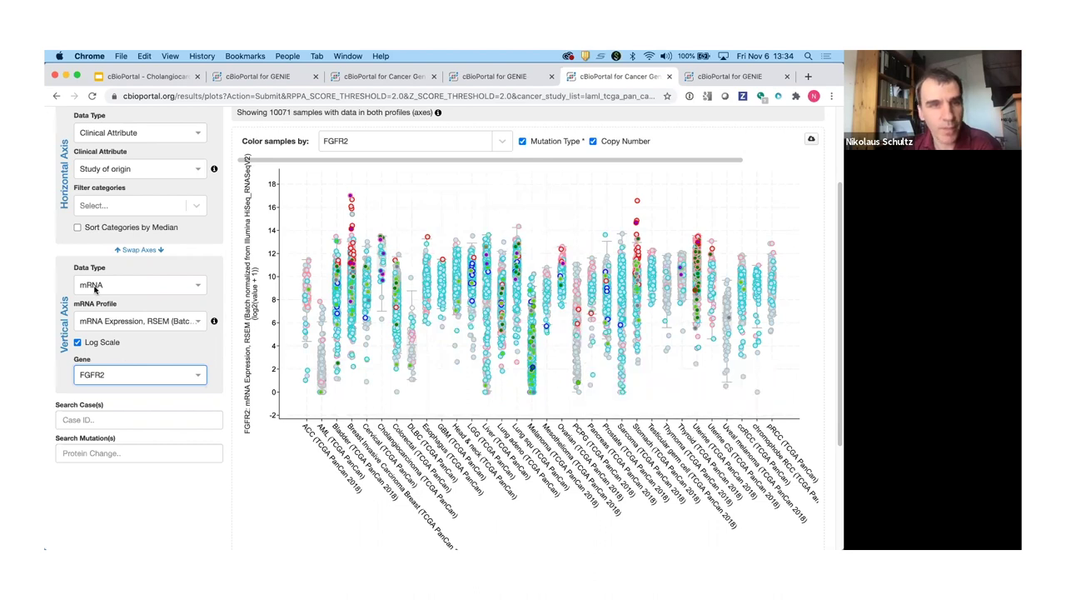
Sort the FGFR2 expression plot's studies by median, inspect it, then switch to the MSK cholangiocarcinoma summary.
left_click(119, 228)
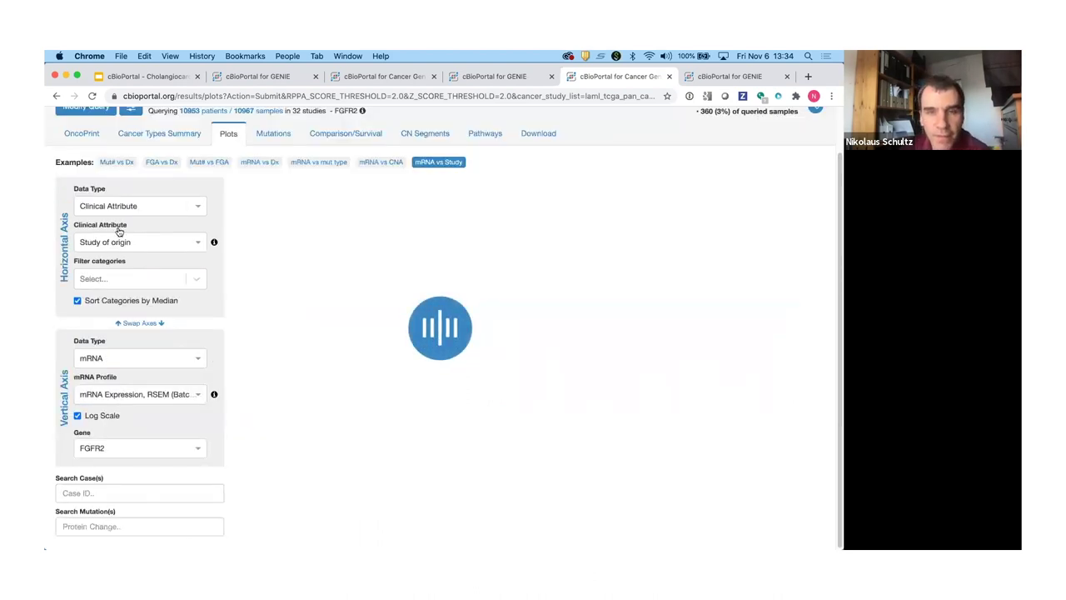
scroll(120, 232, "down", 2)
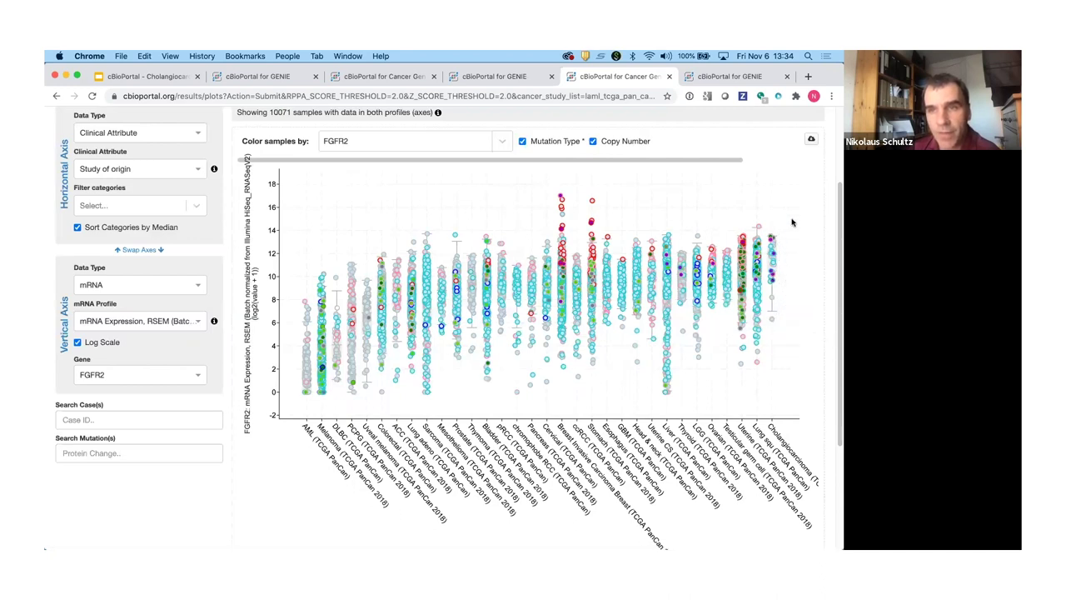
mouse_move(772, 275)
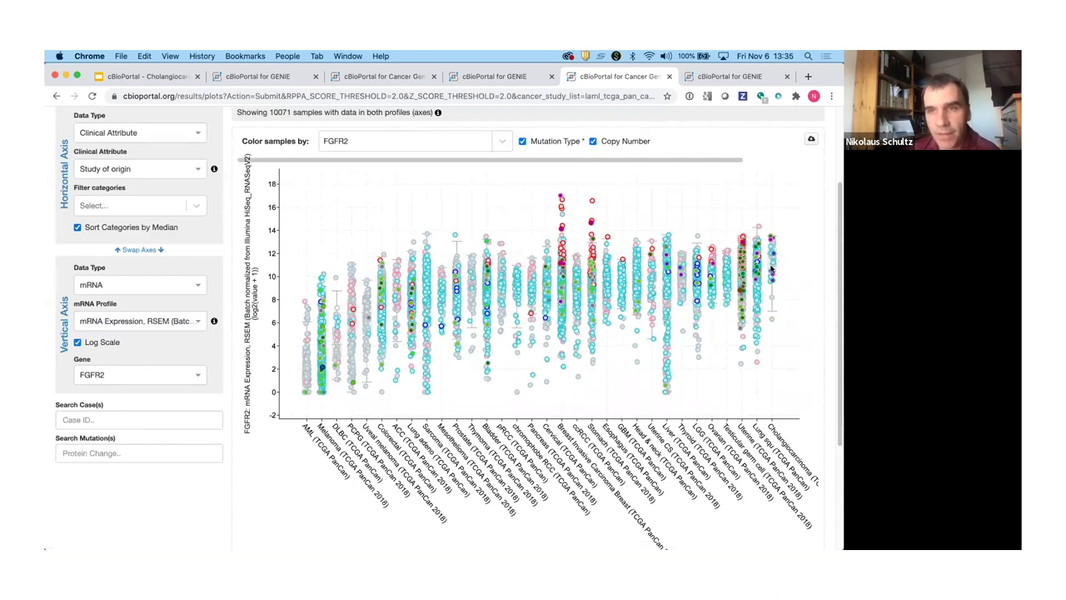
mouse_move(773, 254)
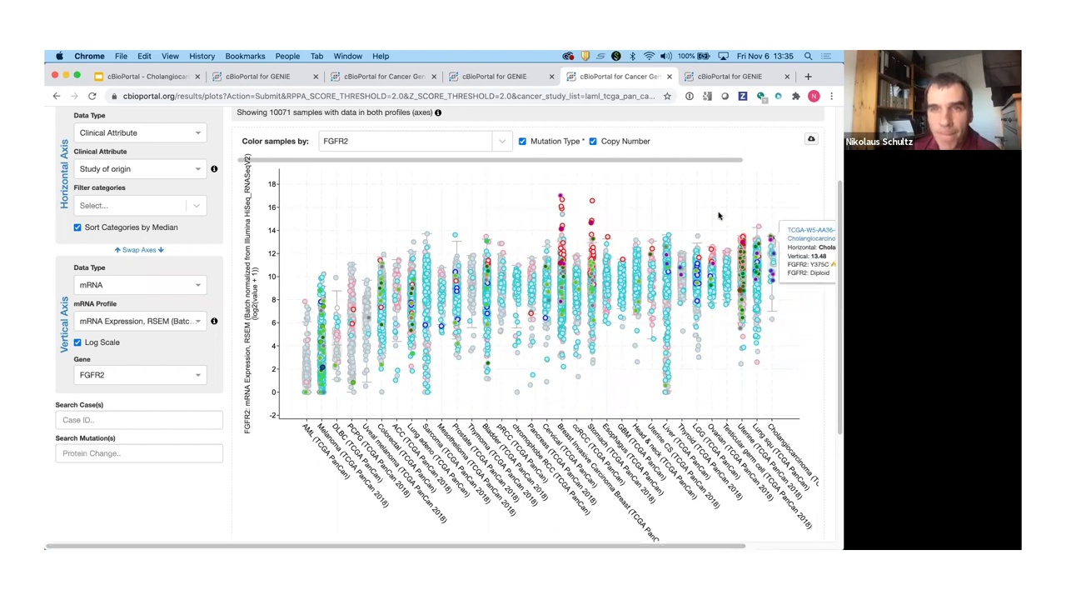
mouse_move(561, 215)
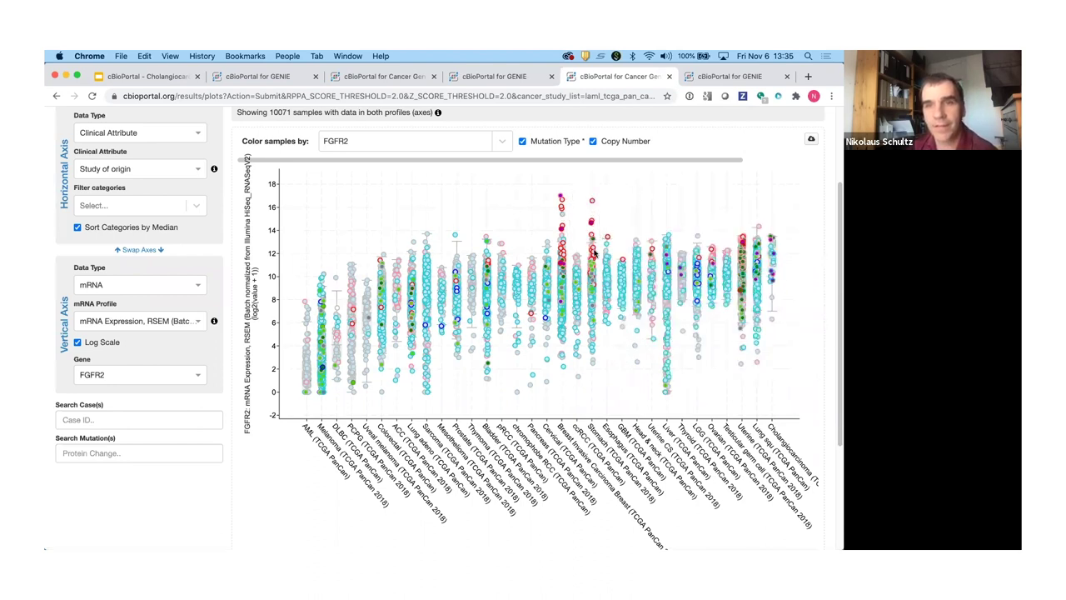
mouse_move(596, 238)
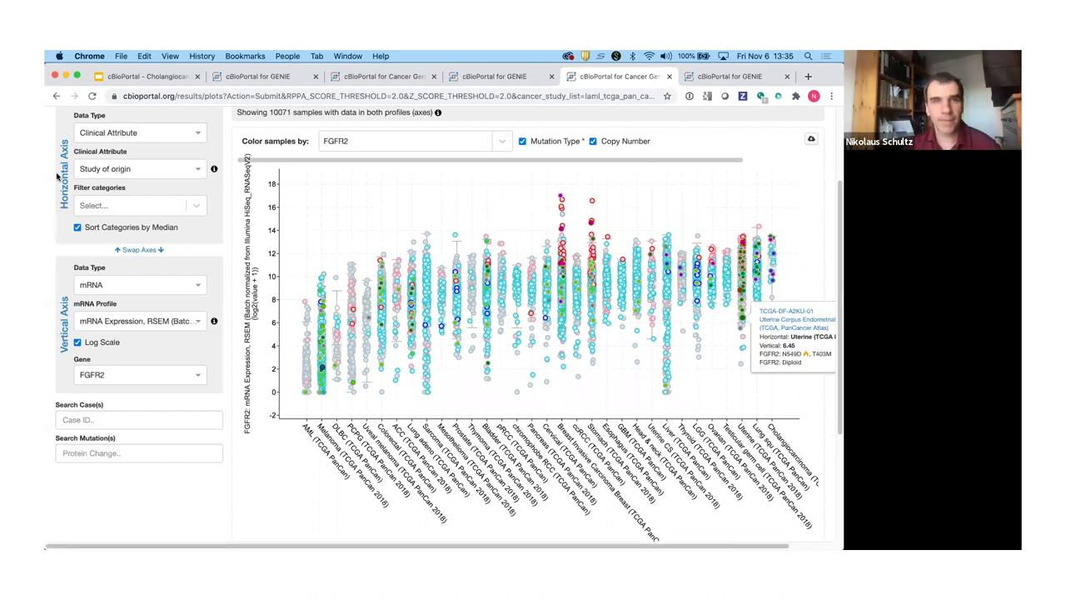
left_click(279, 84)
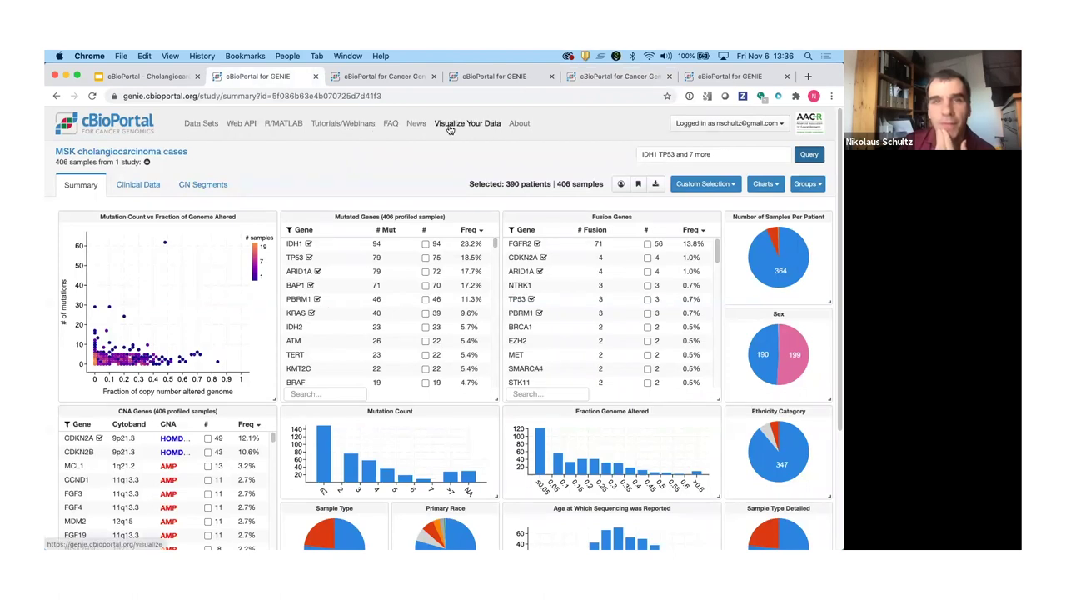
left_click(343, 123)
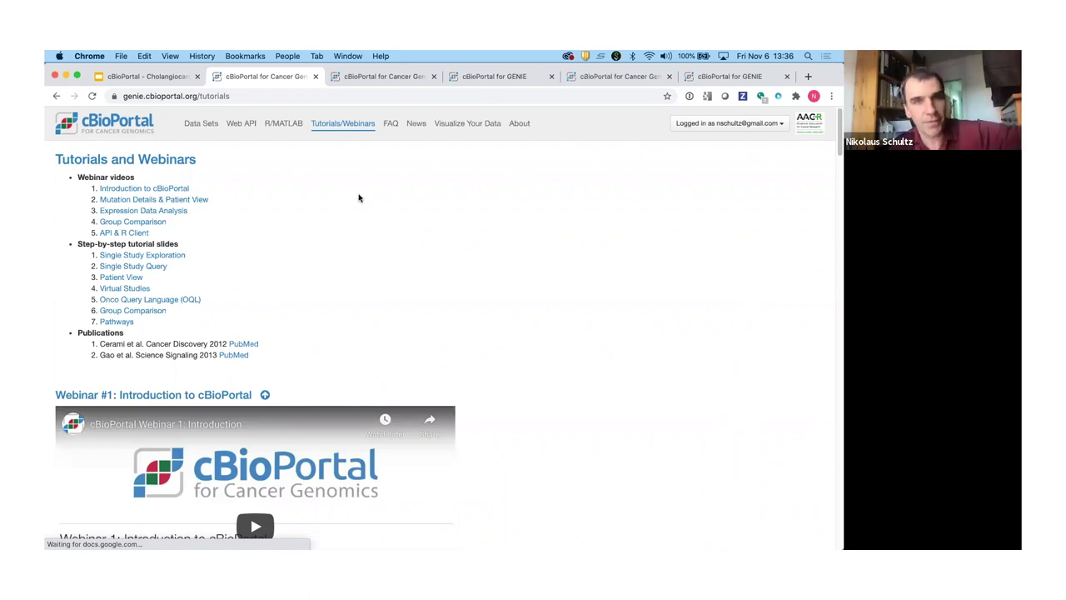
scroll(359, 197, "down", 1)
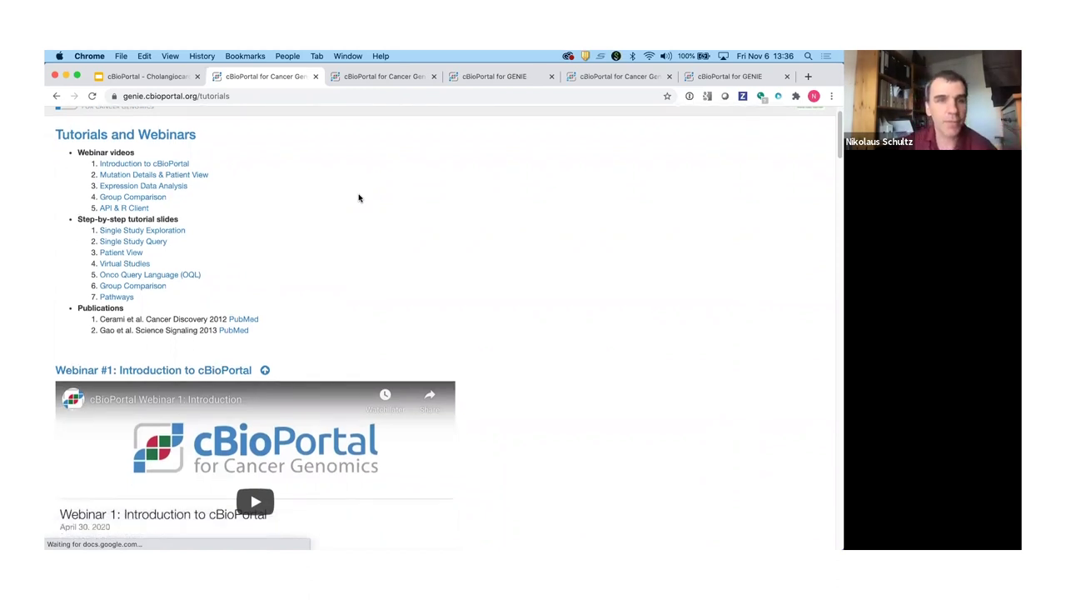
scroll(359, 197, "down", 2)
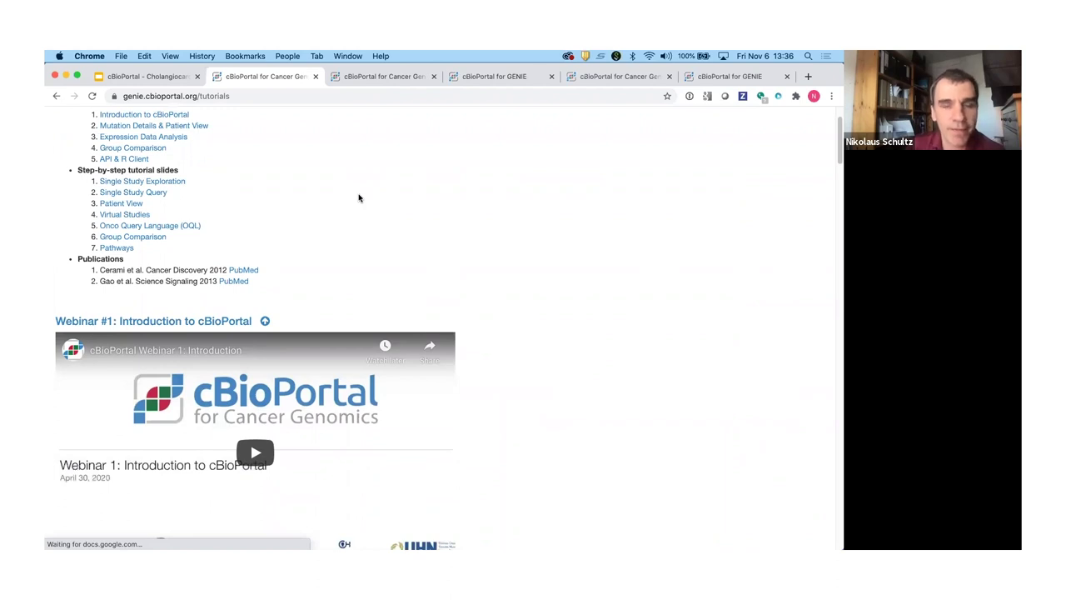
scroll(359, 197, "up", 2)
scroll(359, 198, "down", 4)
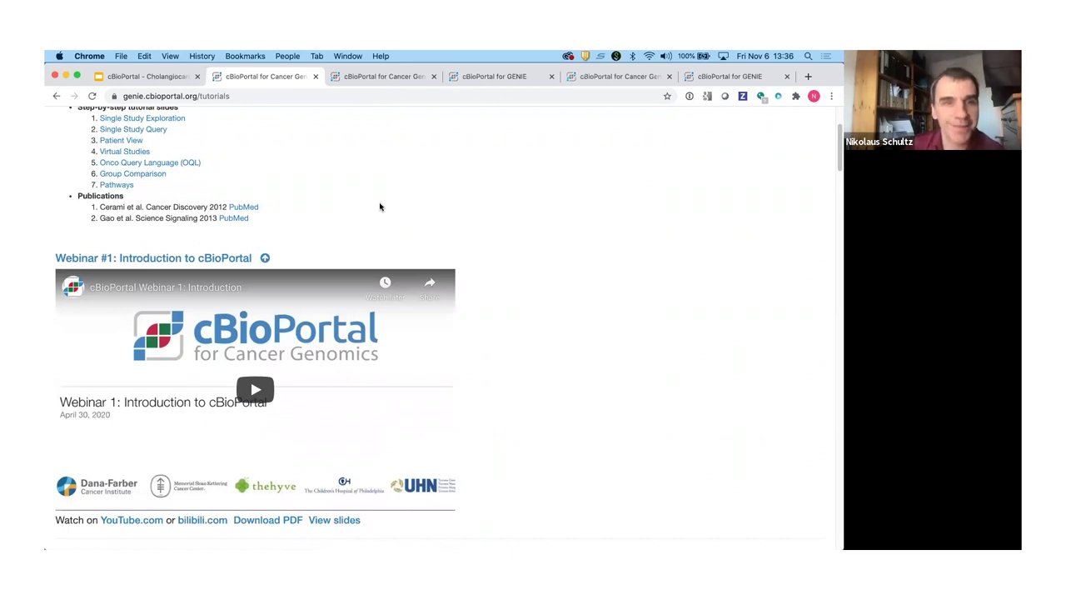
scroll(379, 206, "down", 2)
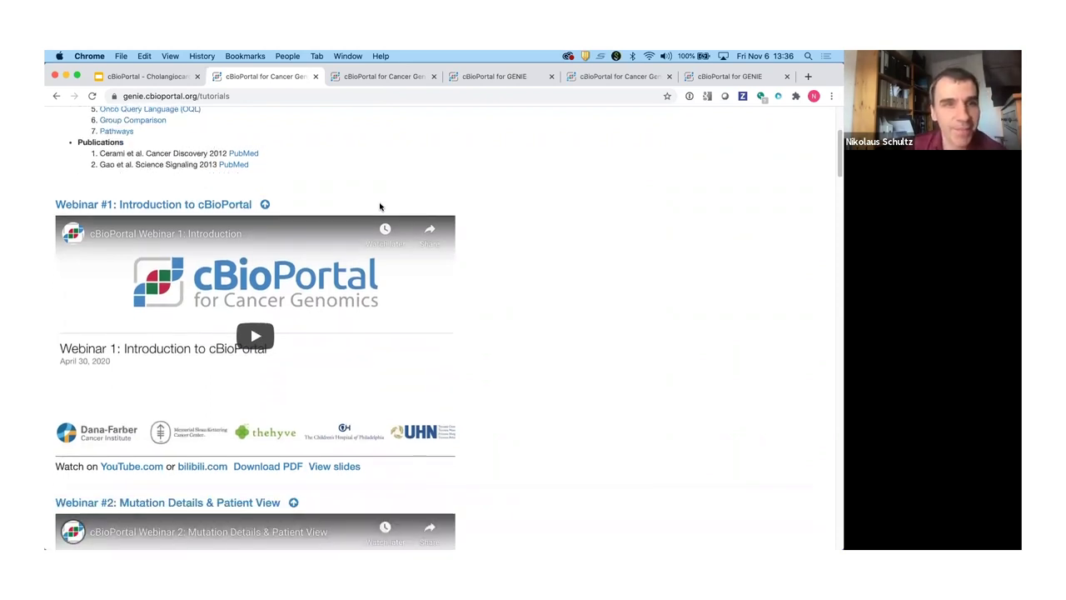
scroll(524, 256, "down", 1)
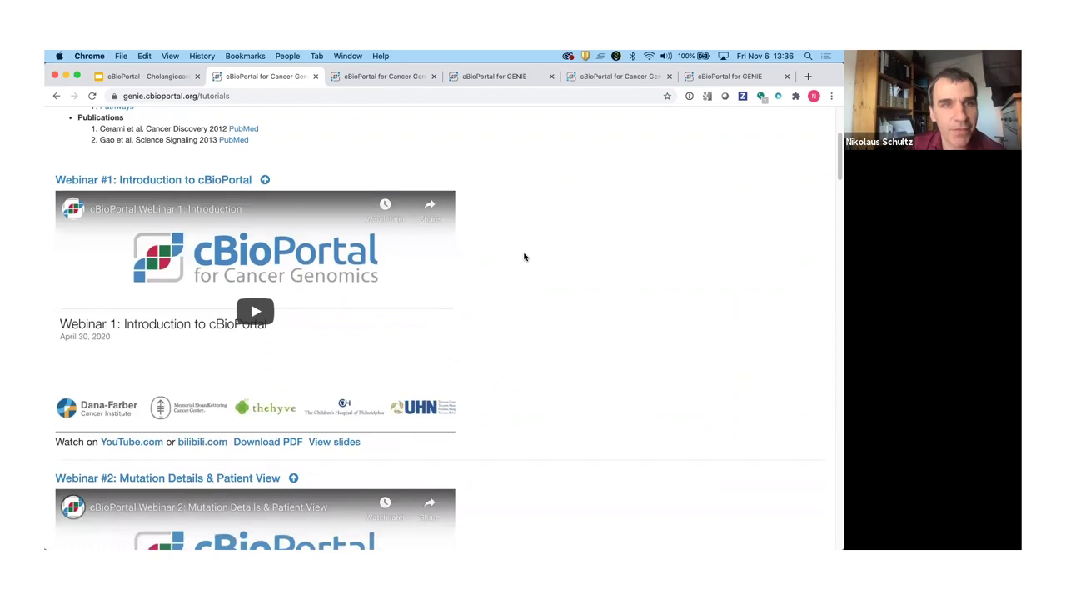
scroll(524, 256, "down", 1)
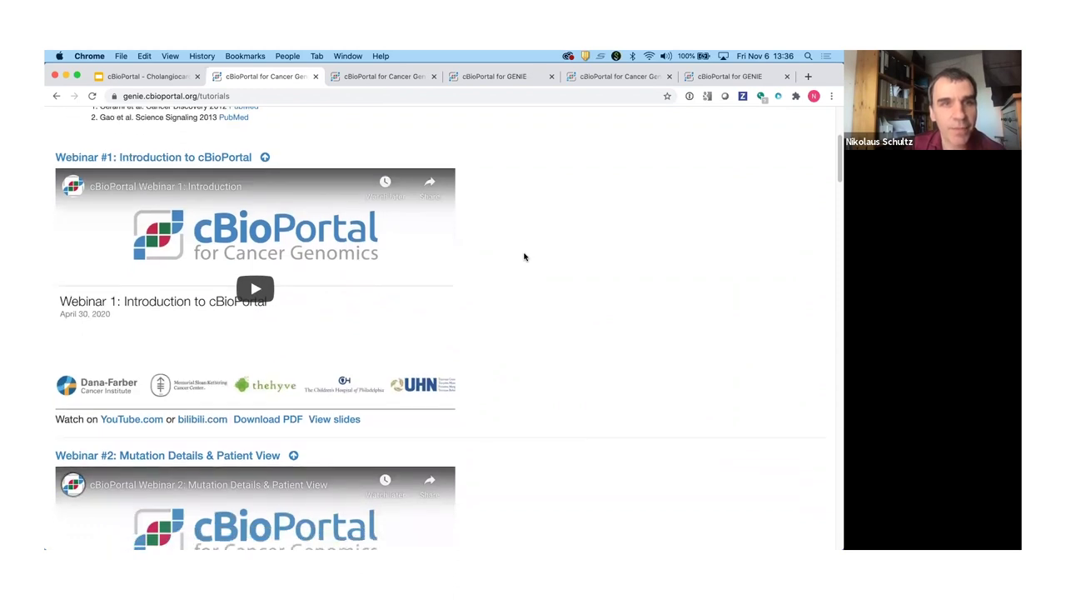
scroll(524, 256, "down", 12)
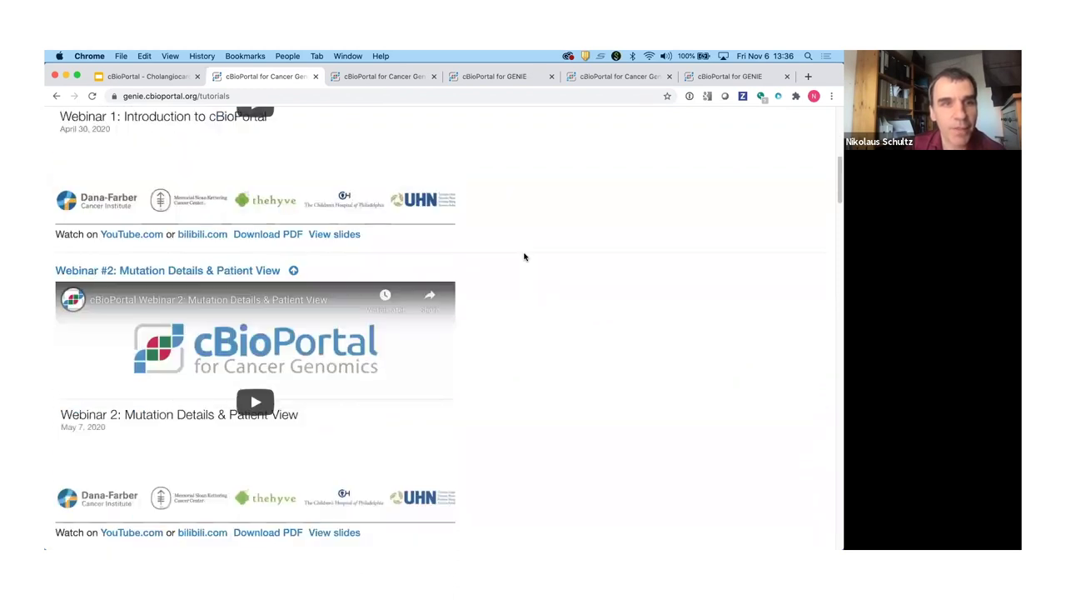
scroll(524, 256, "down", 15)
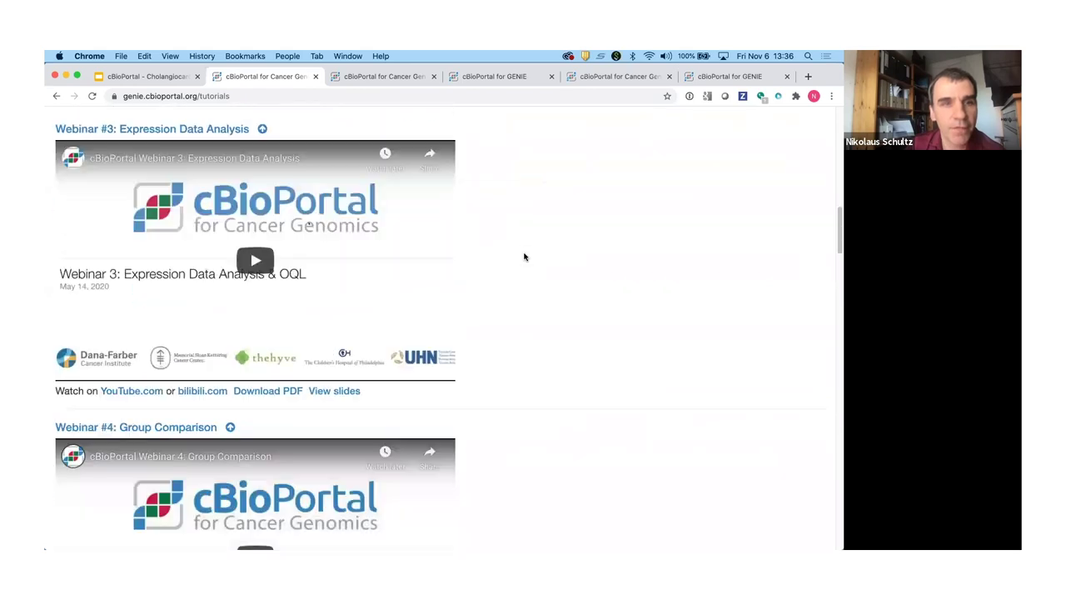
scroll(523, 256, "down", 3)
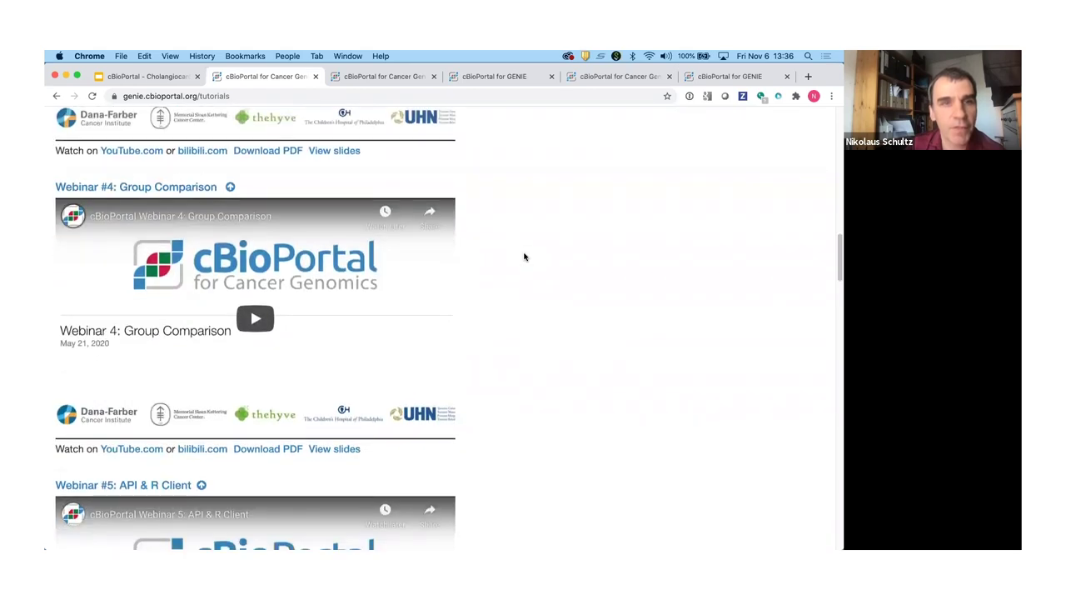
scroll(524, 256, "down", 9)
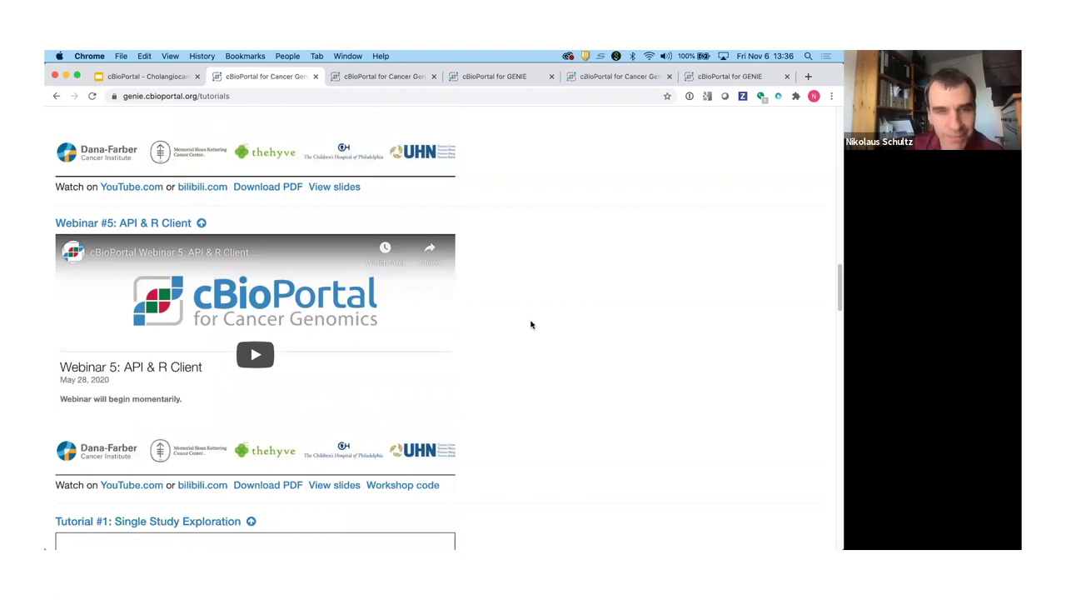
scroll(531, 323, "down", 4)
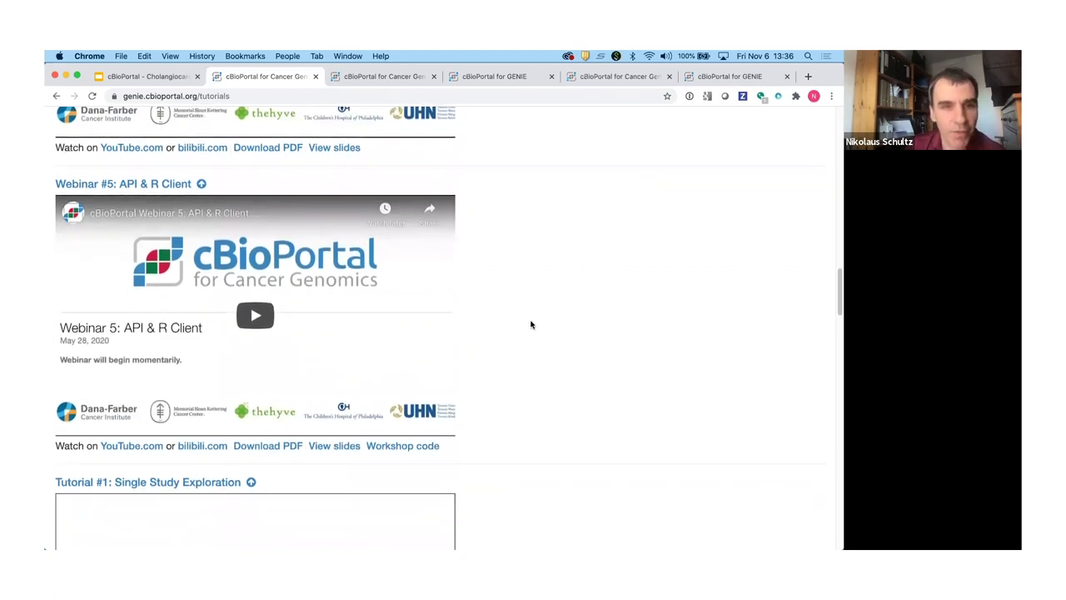
scroll(530, 324, "down", 6)
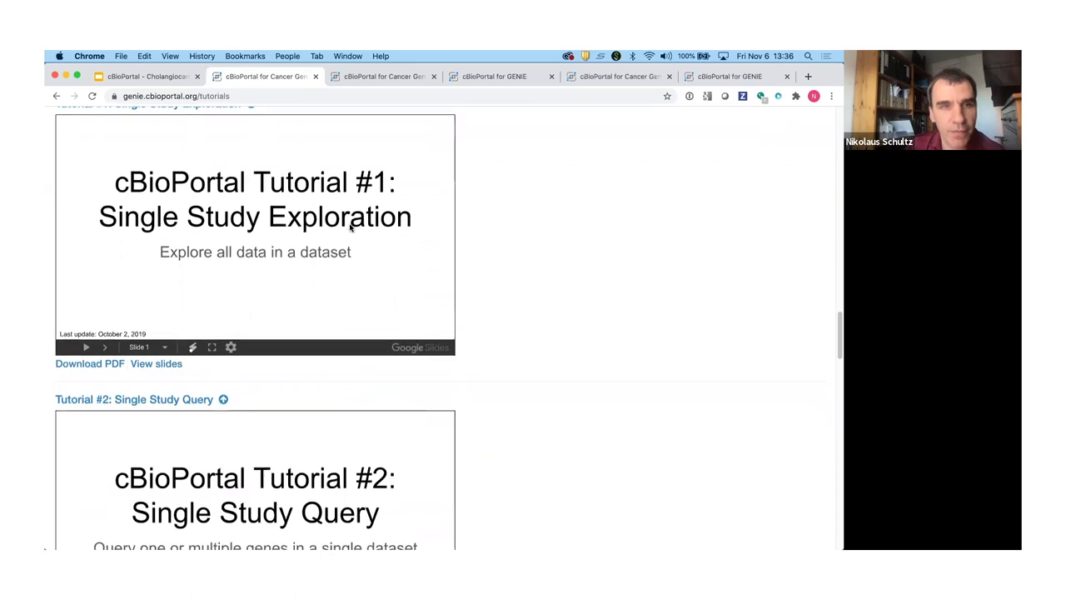
scroll(357, 234, "down", 10)
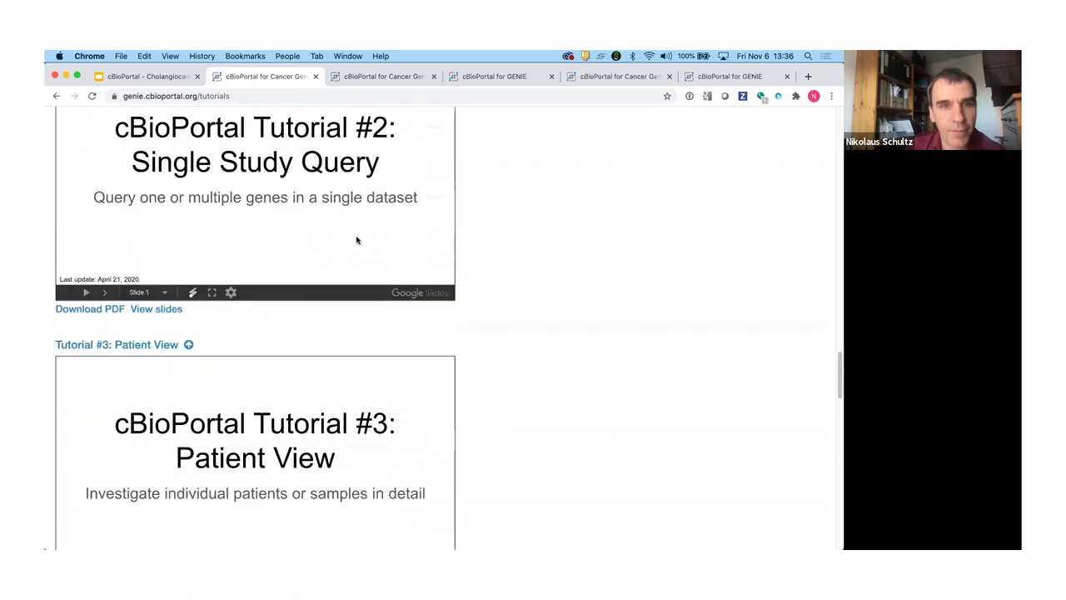
scroll(357, 240, "down", 10)
scroll(357, 240, "up", 20)
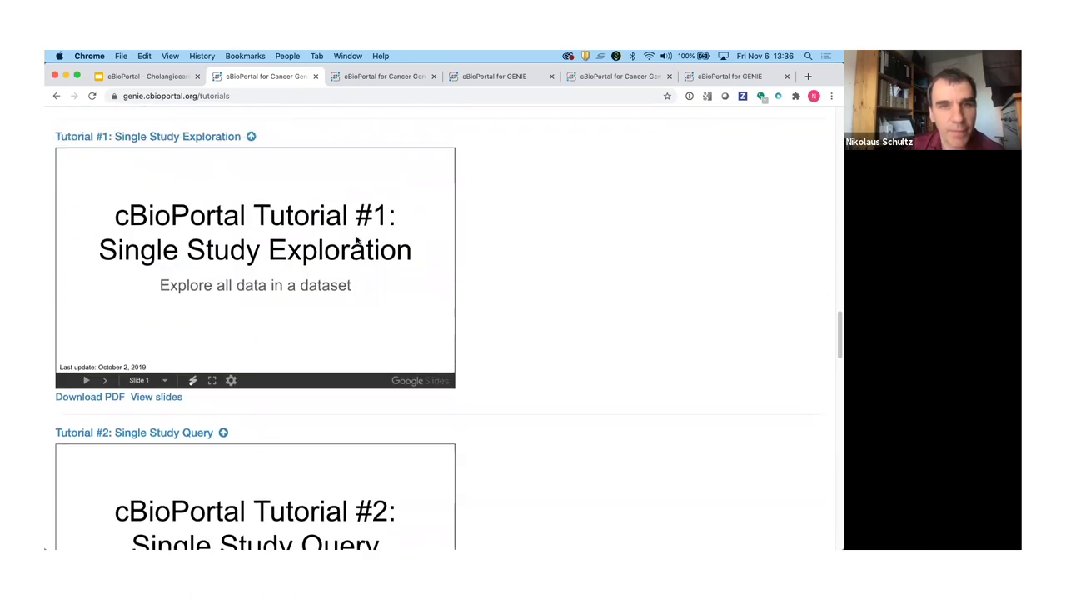
scroll(356, 239, "down", 2)
scroll(356, 235, "up", 2)
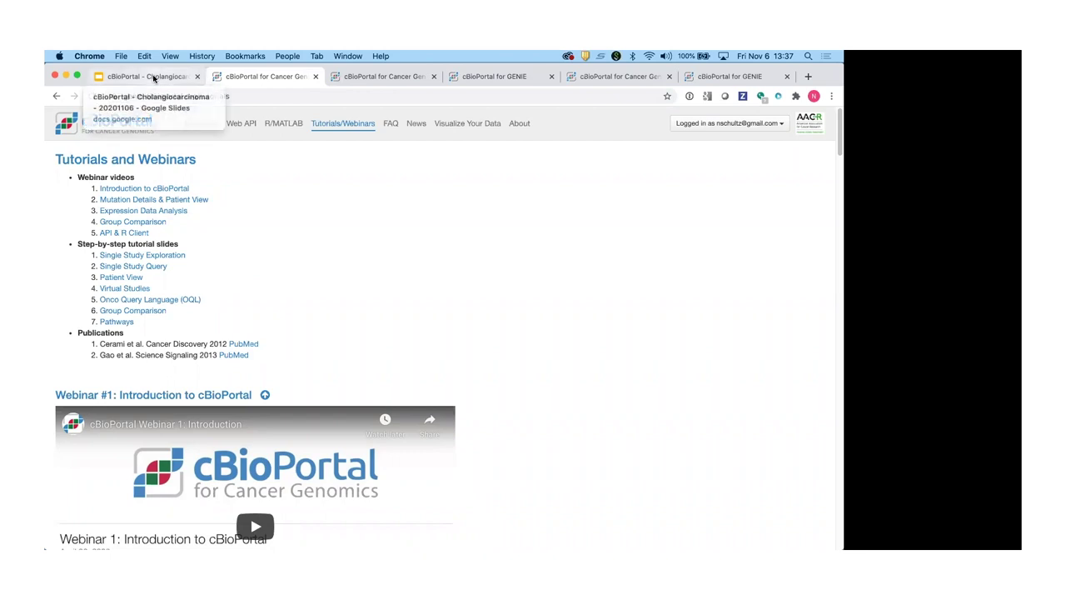
Glance at the live demo slide, then return to cBioPortal's GENIE study list.
left_click(153, 78)
scroll(124, 401, "down", 3)
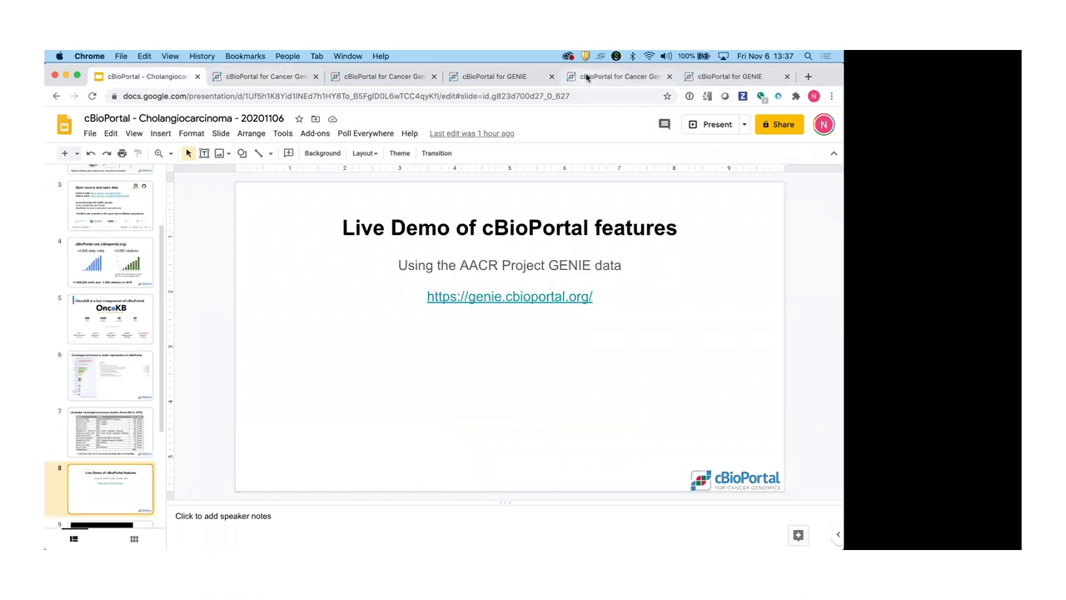
left_click(615, 76)
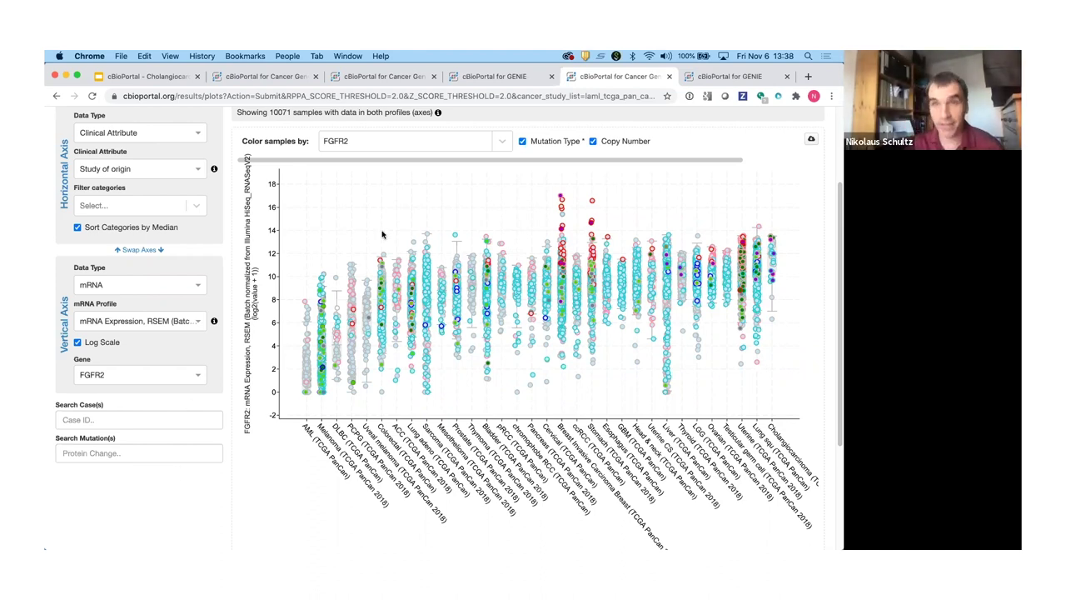
left_click(733, 75)
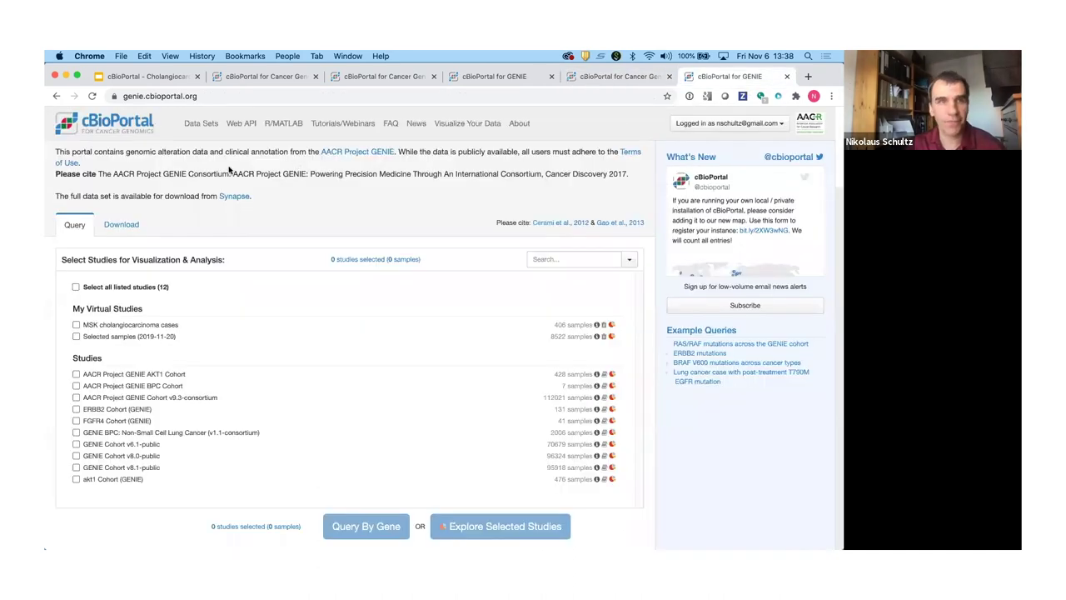
Open the GENIE Cohort v8.1-public summary (89,356 patients, 95,918 samples) and browse its charts.
left_click(613, 468)
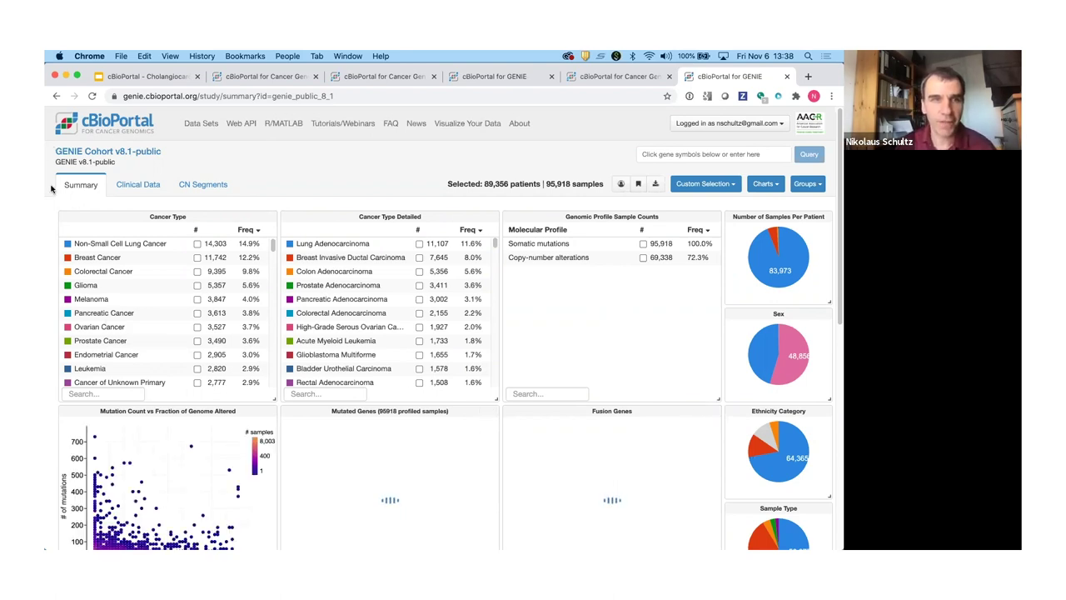
scroll(51, 189, "down", 2)
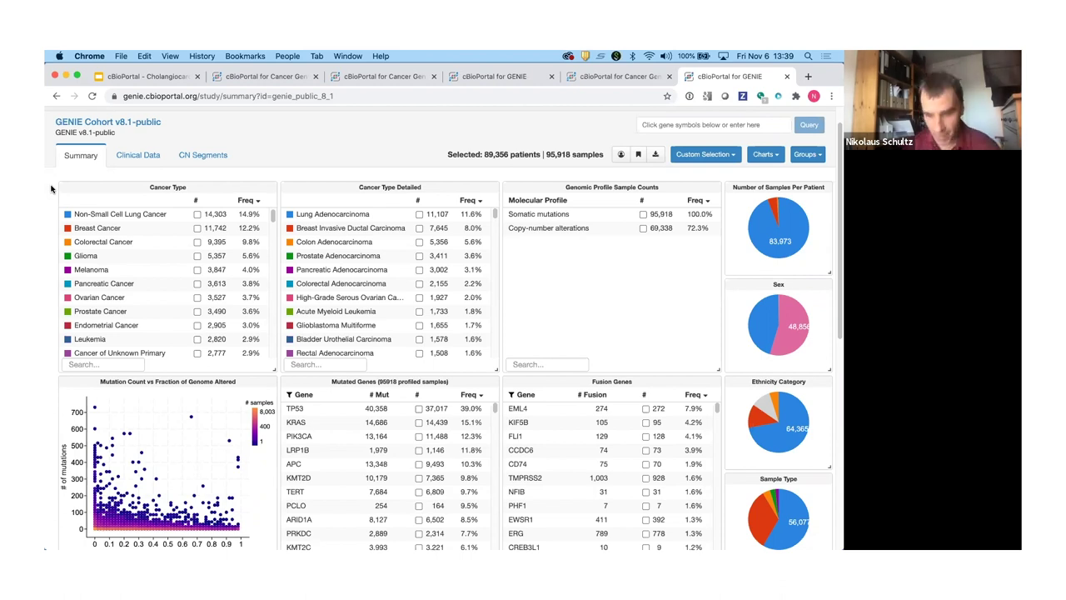
Open OncoKB in a new tab and bring up the EGFR gene page.
key("cmd+t")
type("onco")
key("Return")
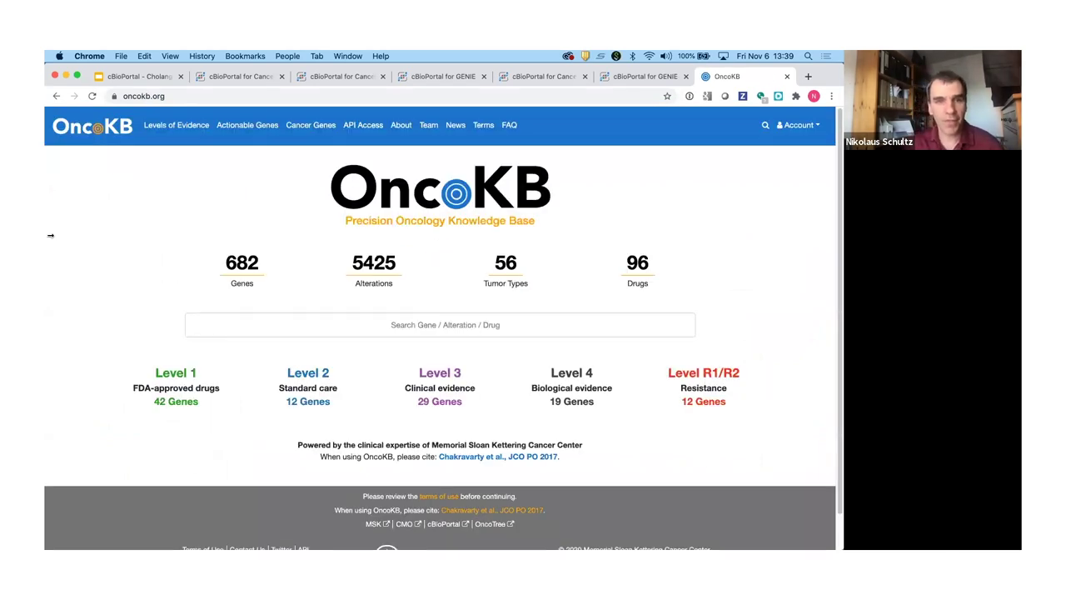
left_click(298, 326)
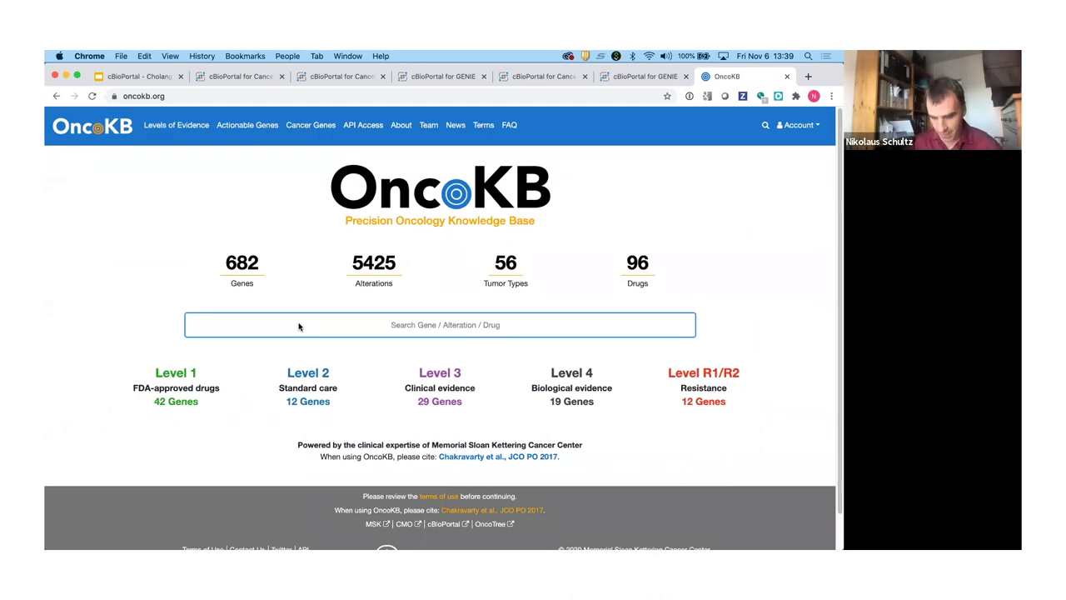
type("EGFR%")
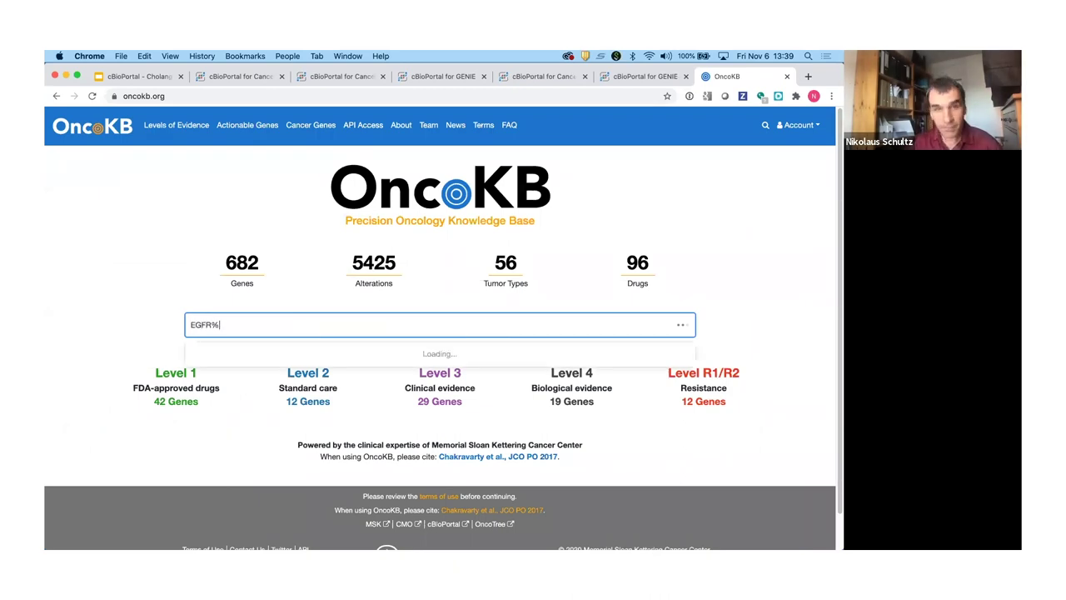
key("BackSpace")
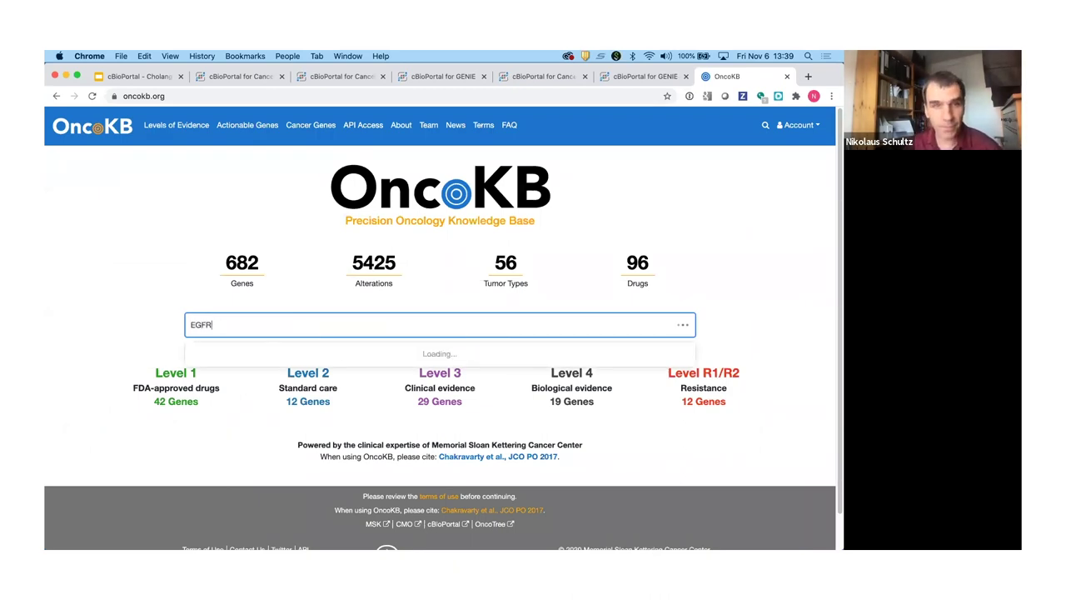
left_click(299, 354)
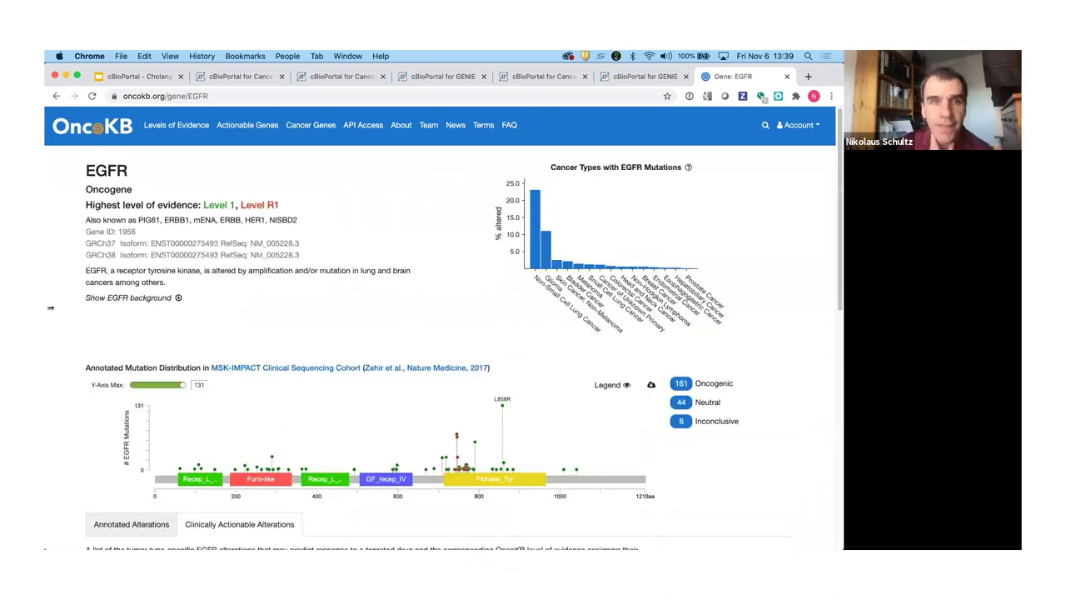
Filter the EGFR mutation plot to 57 of 607 mutations, then return to the GENIE Cohort summary.
scroll(60, 310, "down", 4)
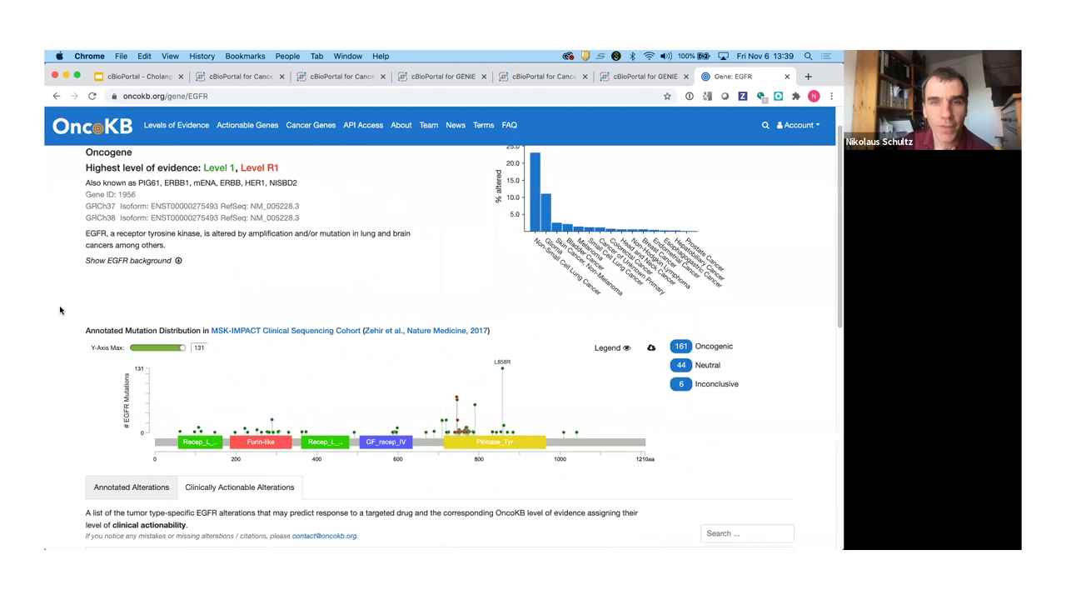
scroll(60, 309, "up", 4)
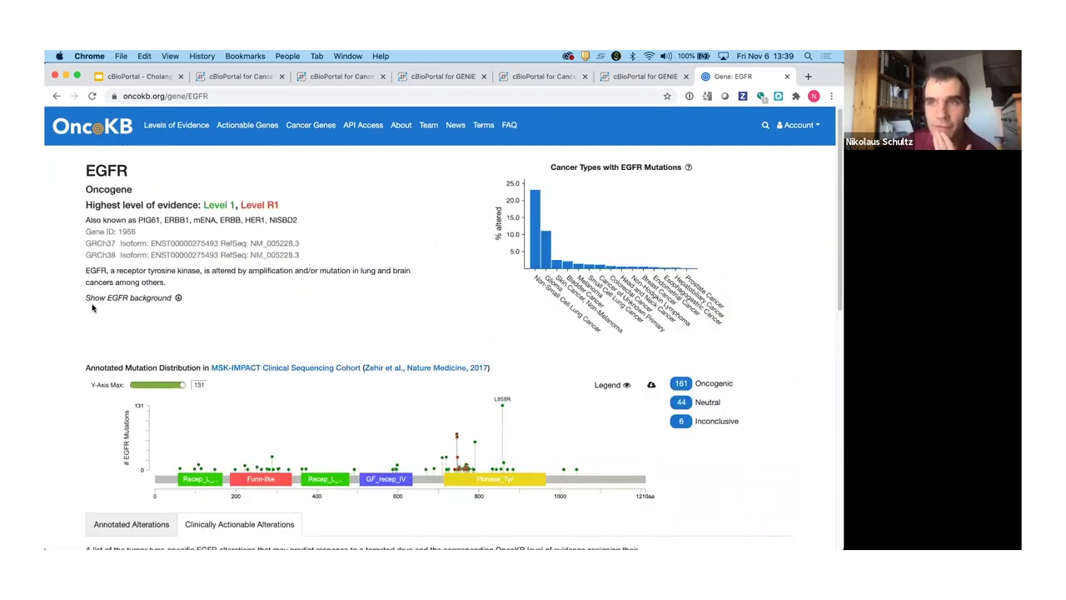
scroll(92, 308, "down", 2)
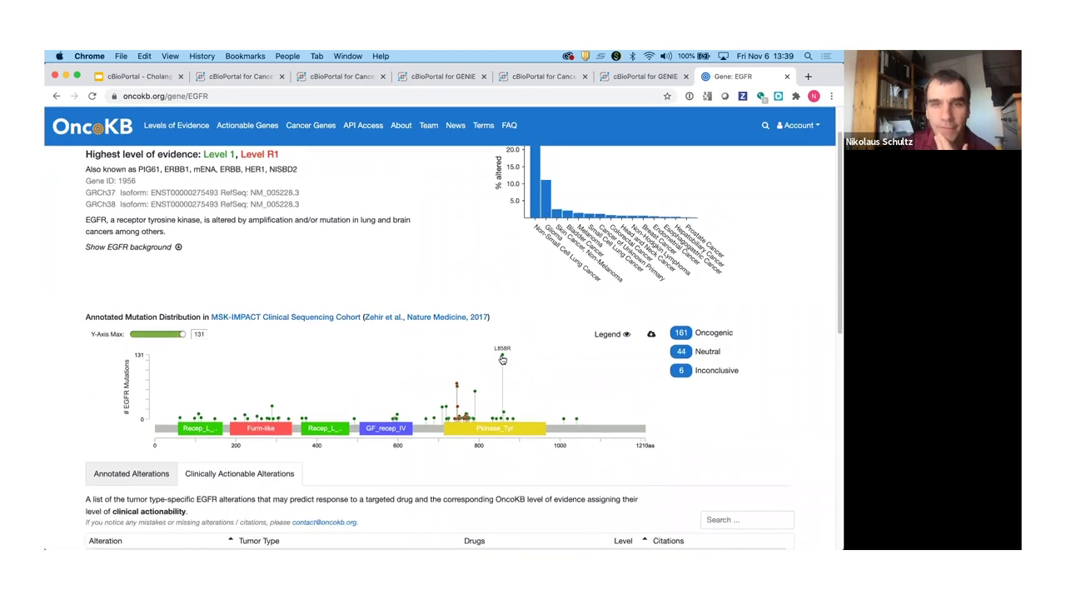
mouse_move(502, 358)
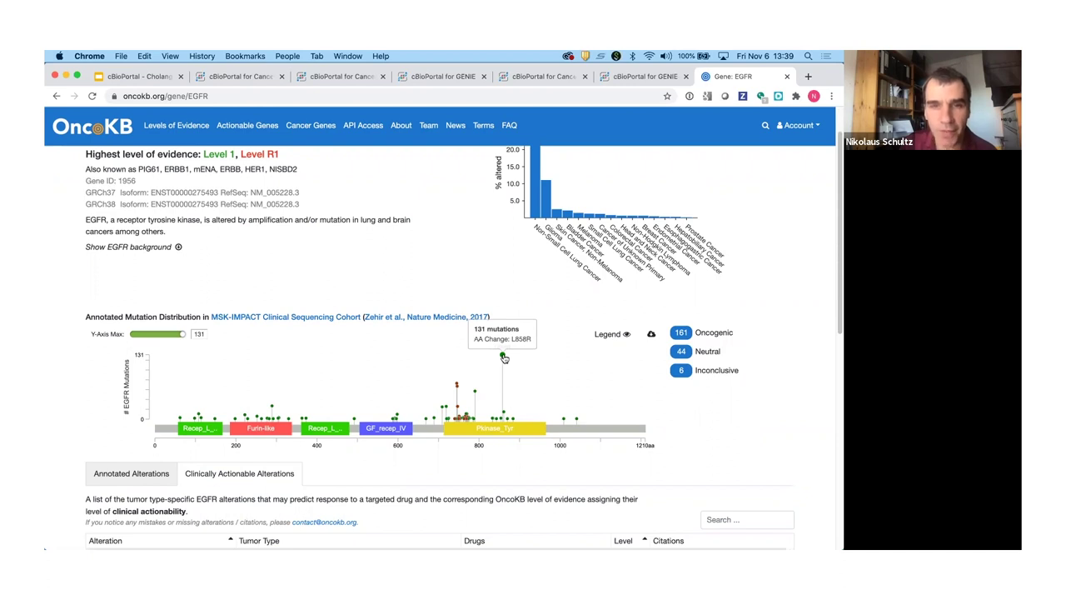
left_click(475, 392)
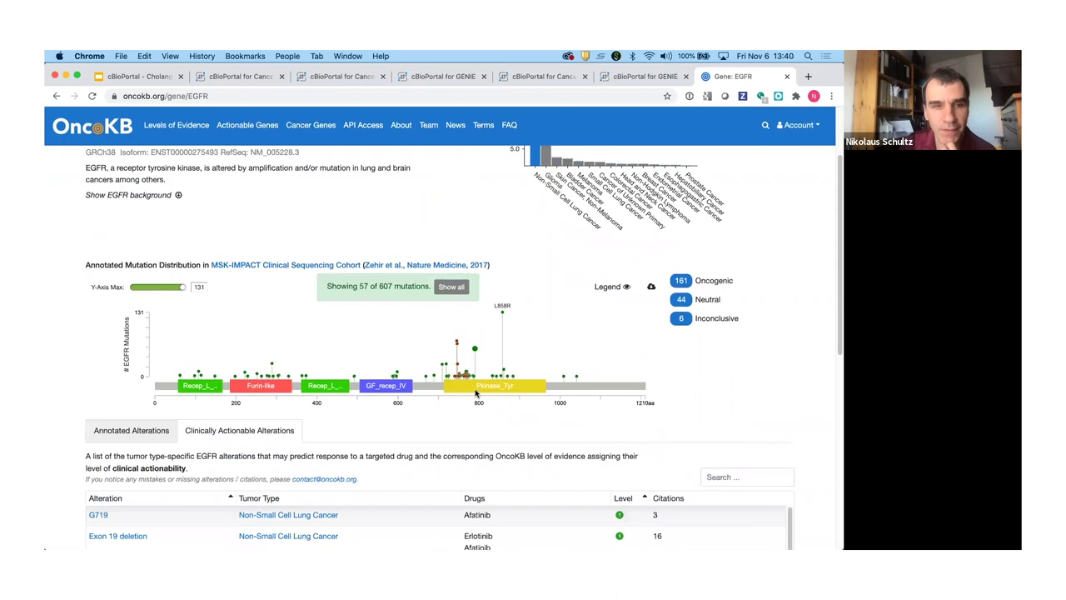
scroll(471, 391, "down", 2)
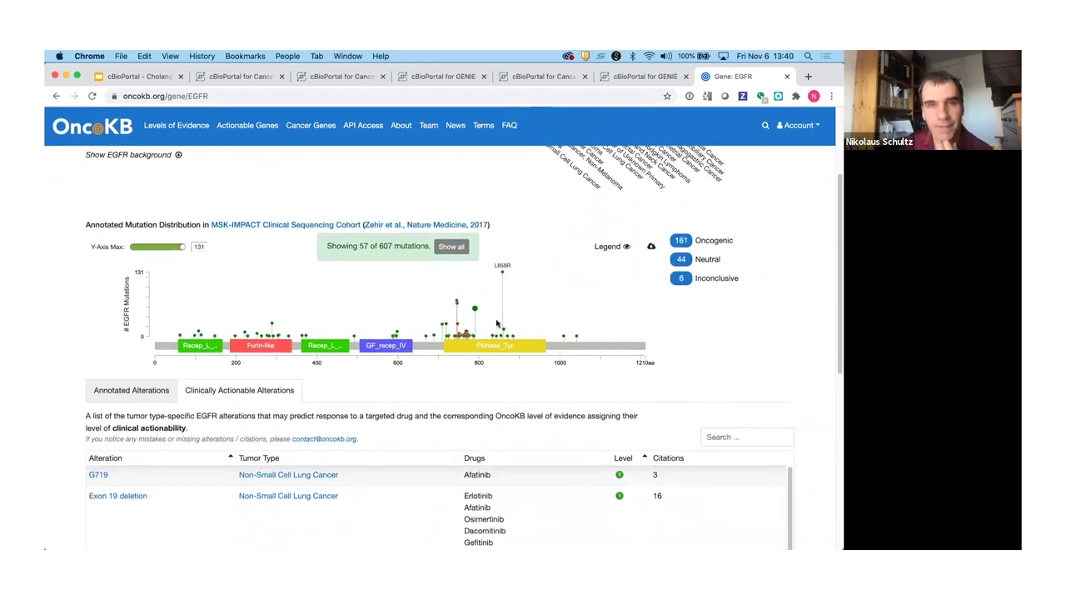
scroll(498, 323, "up", 1)
scroll(496, 323, "up", 2)
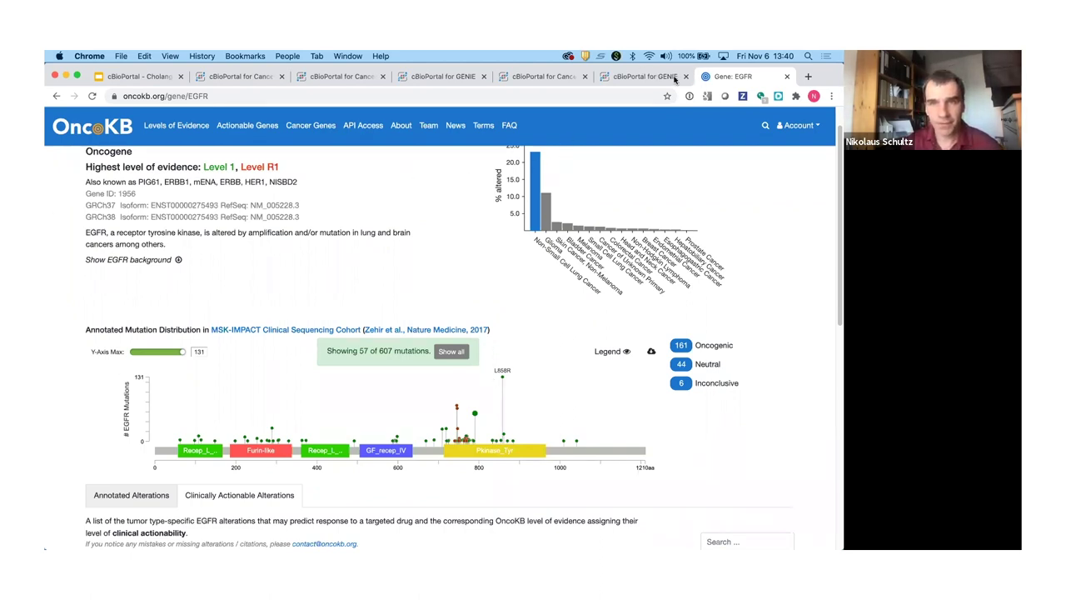
left_click(631, 77)
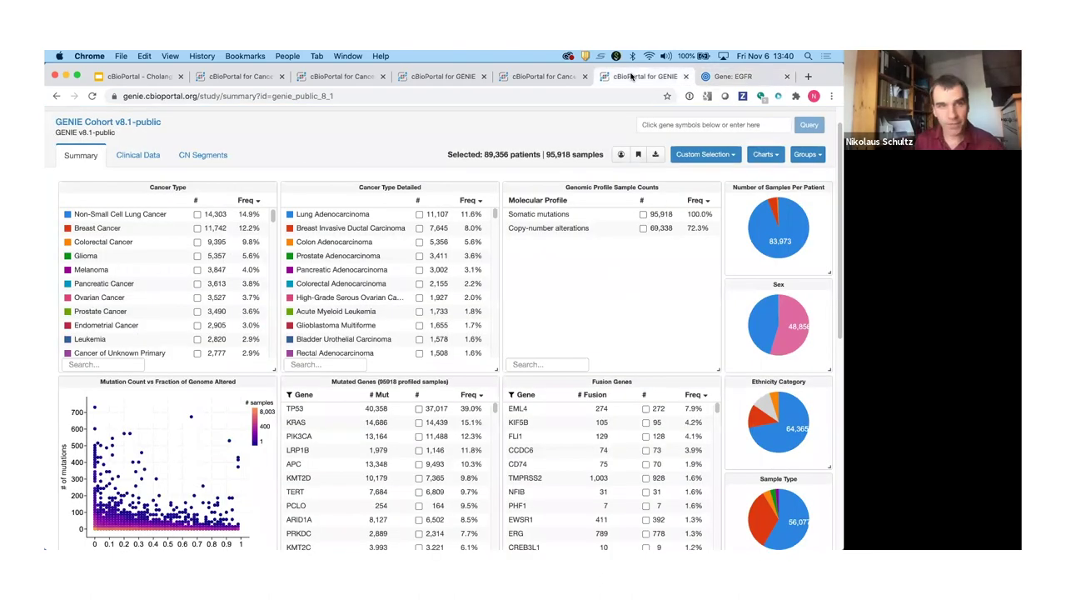
Load genie-private.cbioportal.org in a new tab, sign in with Google, and browse the 13 listed studies.
key("ctrl+t")
type("genie-pr")
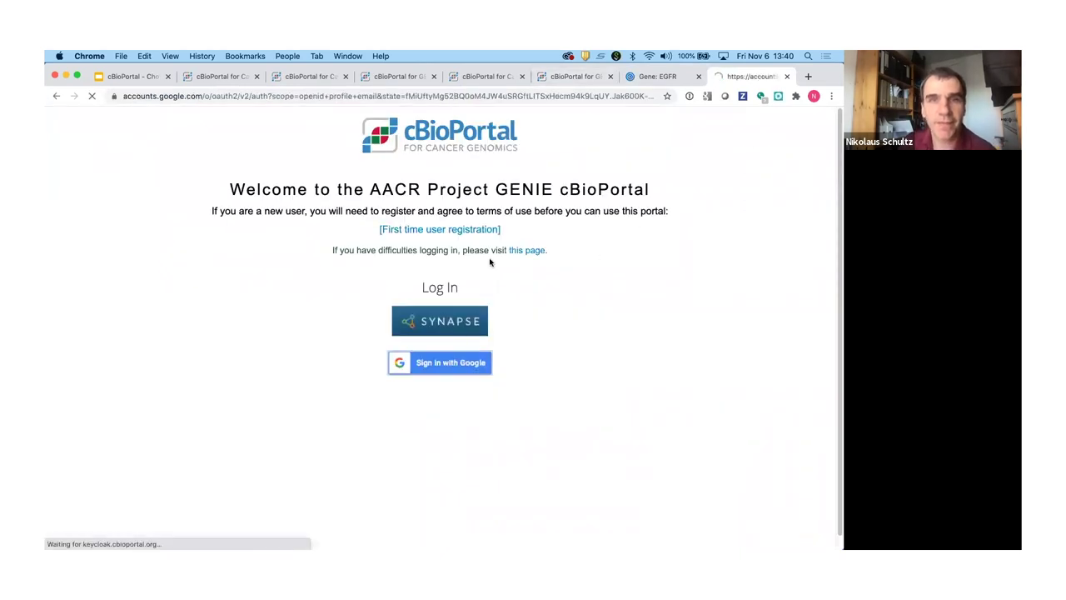
left_click(397, 275)
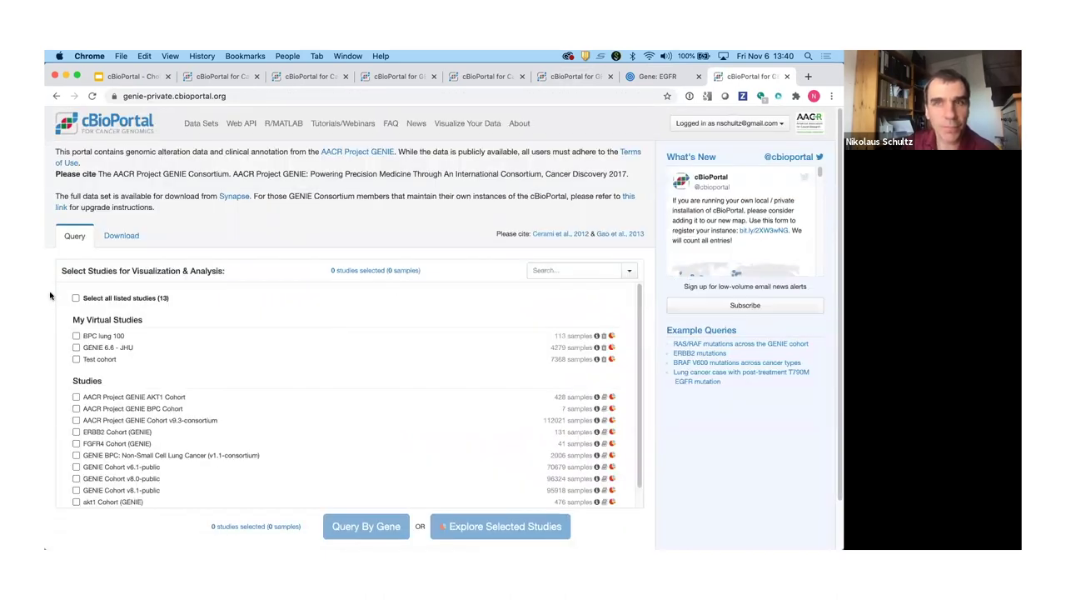
scroll(50, 295, "down", 1)
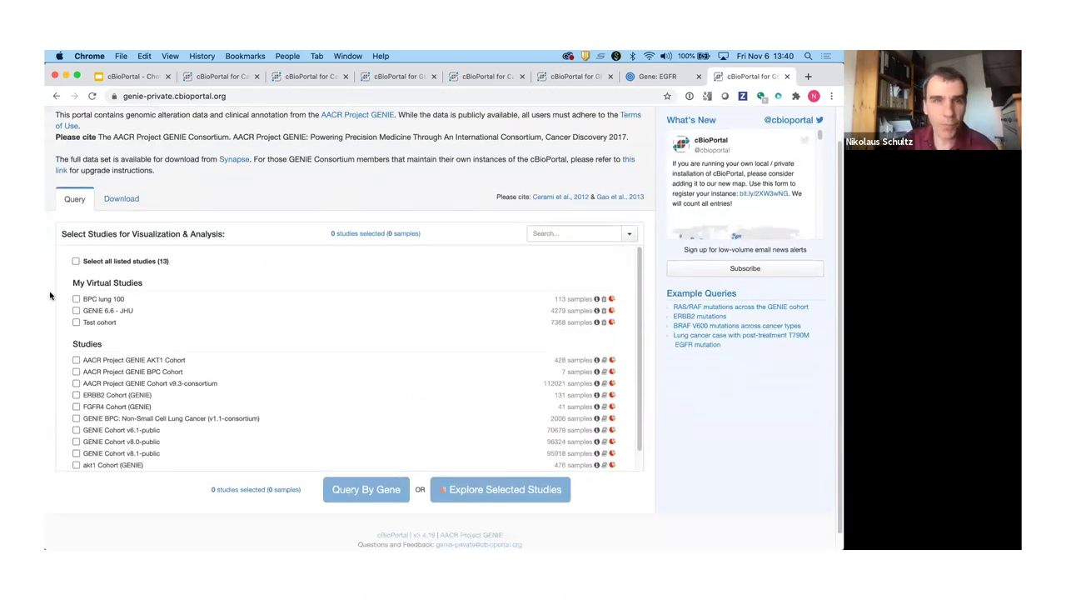
scroll(50, 296, "down", 1)
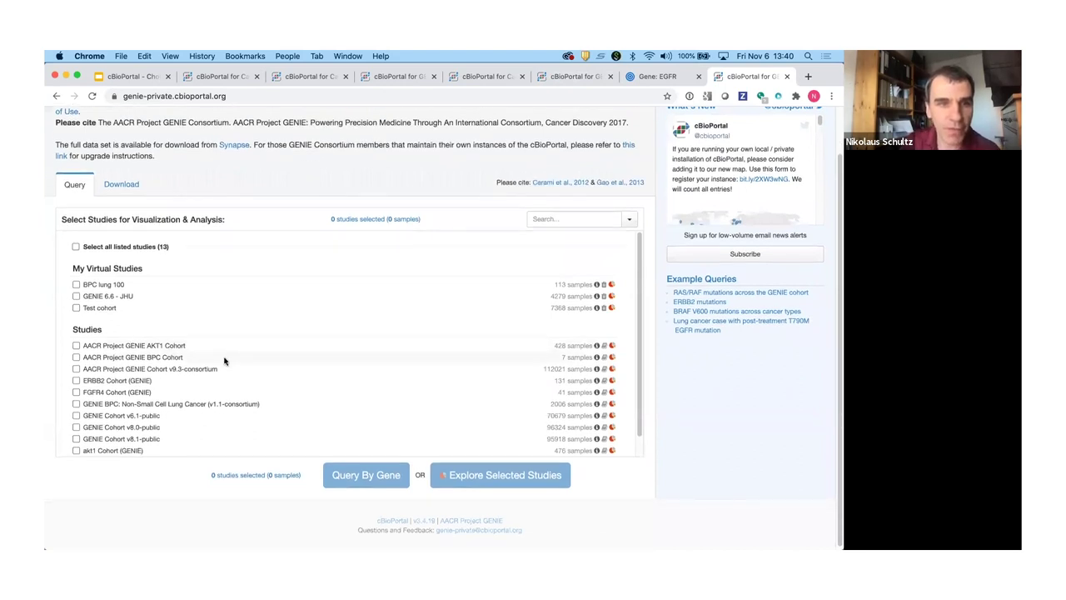
scroll(258, 362, "down", 1)
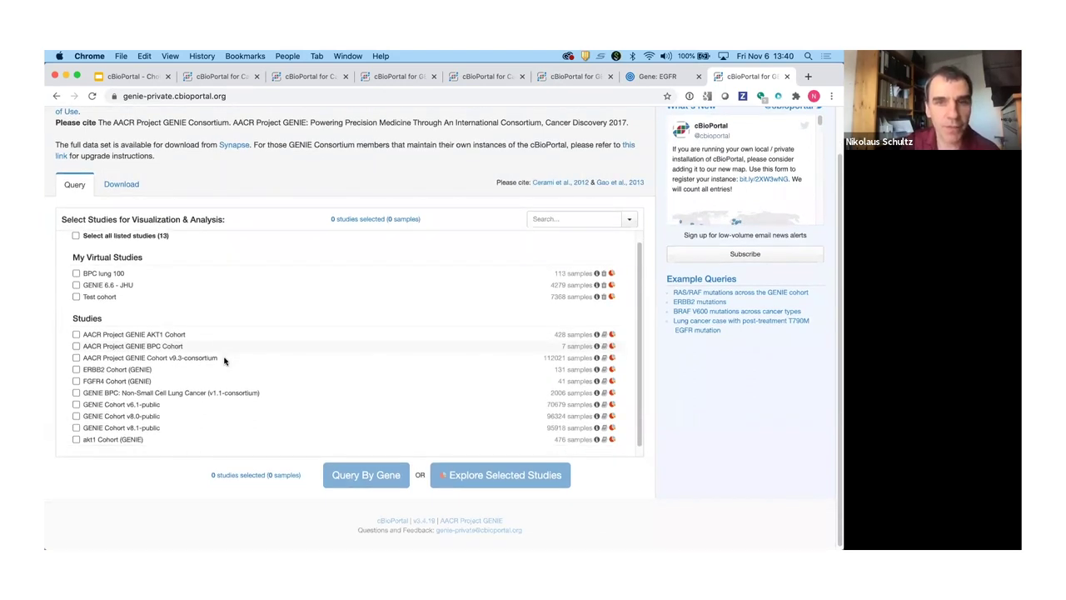
Open the GENIE BPC NSCLC summary, keep the 9 patients with 3 samples, and view their patient pages.
left_click(604, 391)
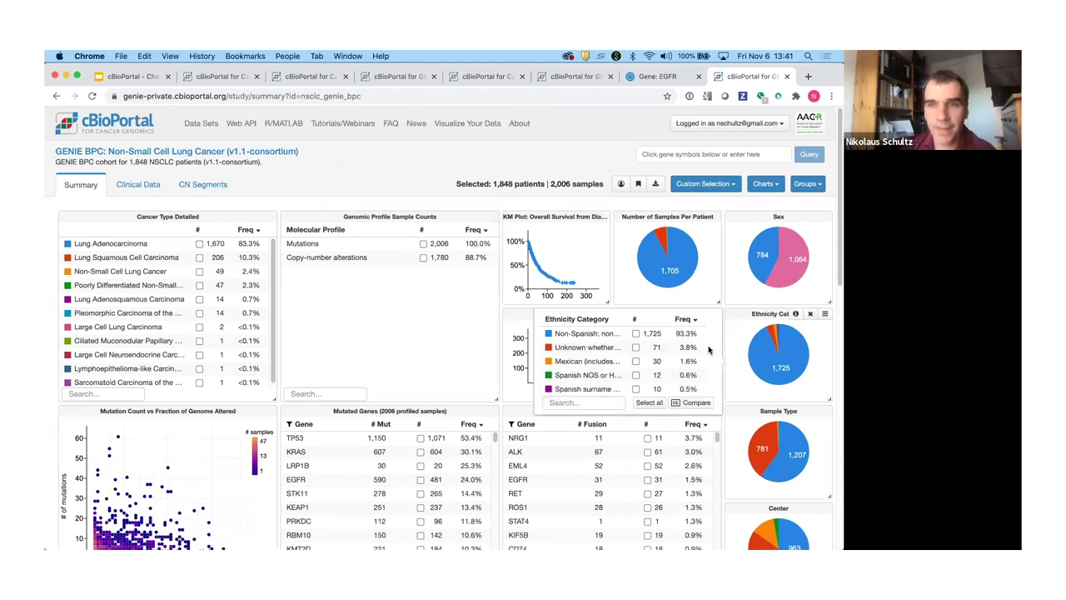
mouse_move(680, 254)
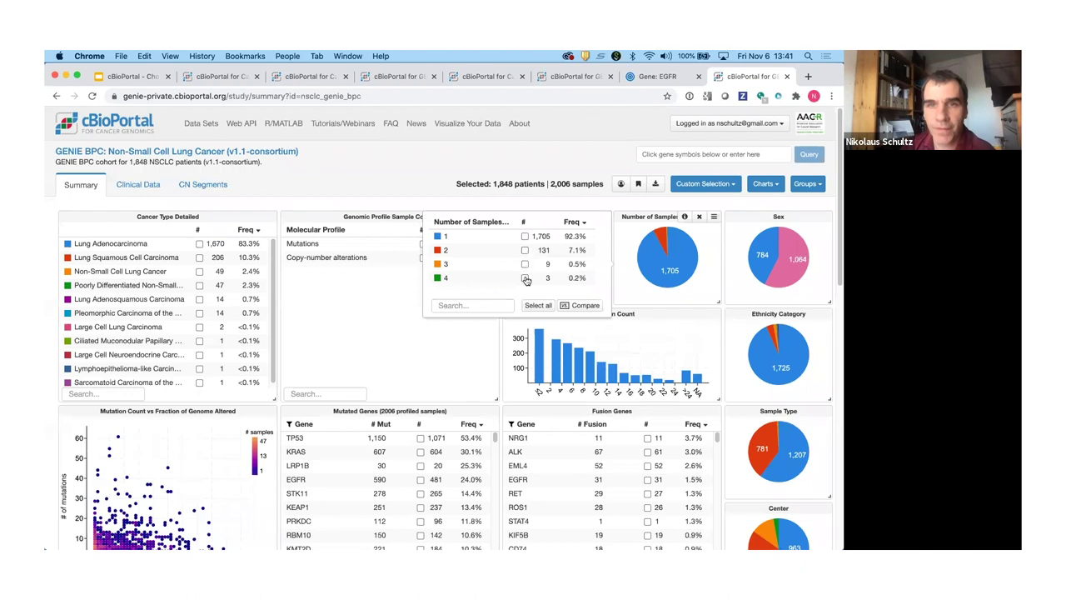
left_click(525, 264)
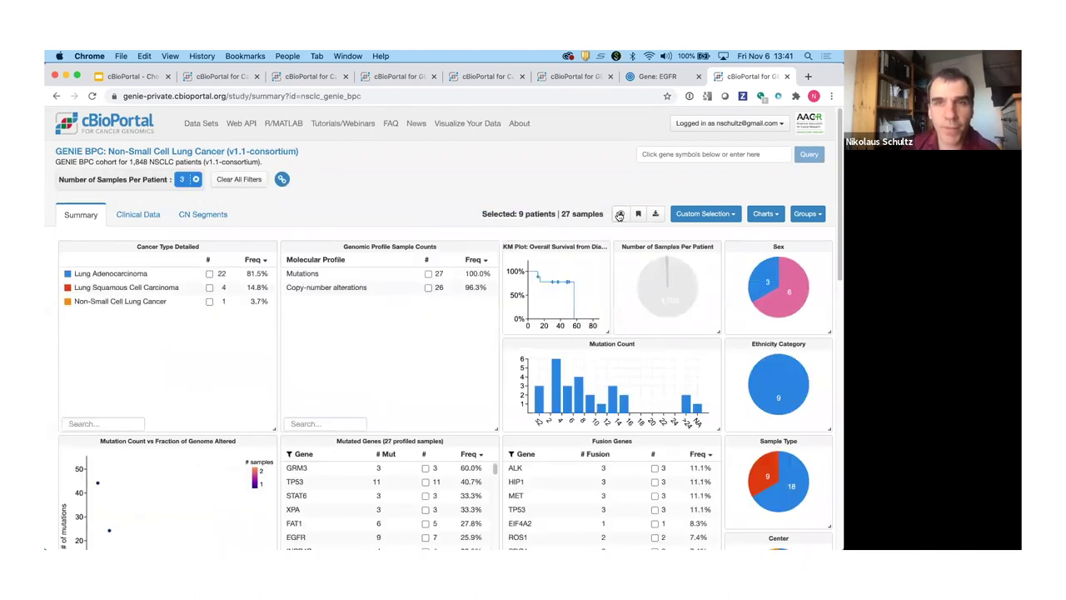
left_click(620, 215)
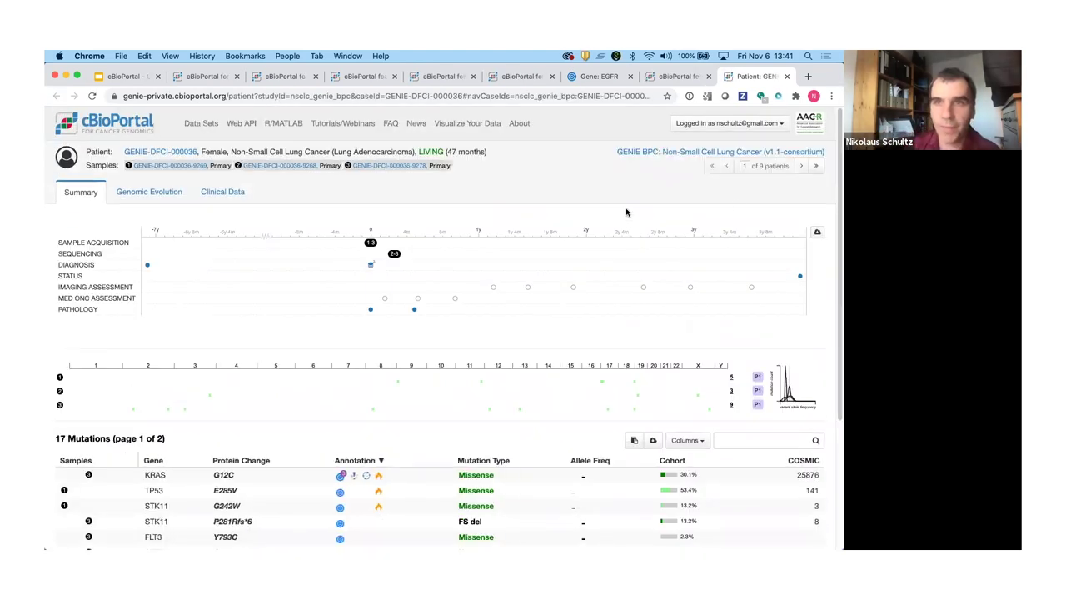
Advance to patient 3 of 9 and review their erlotinib, crizotinib and osimertinib timeline.
left_click(801, 168)
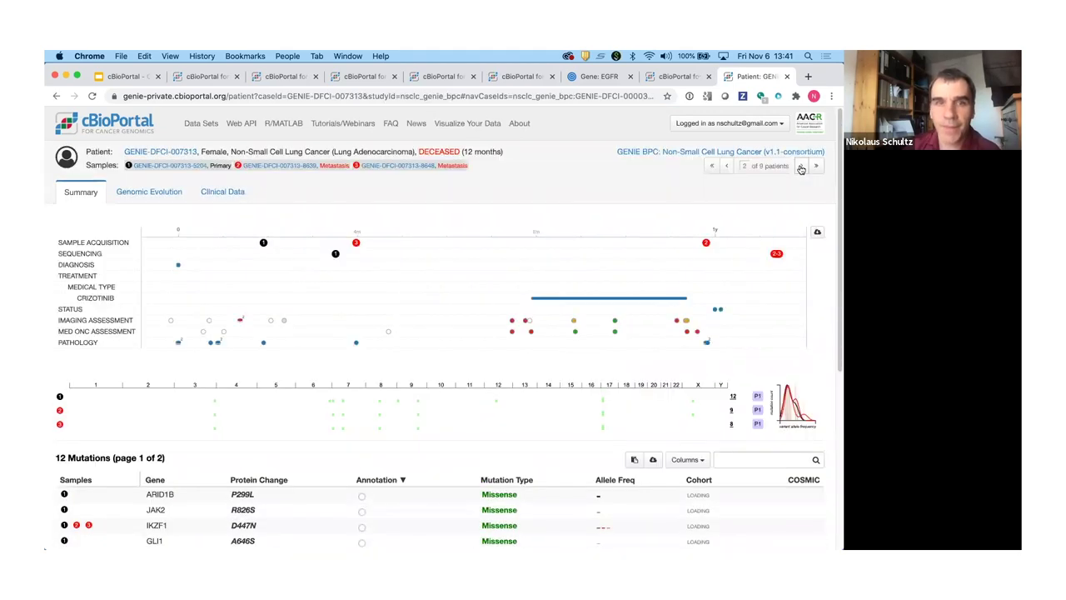
left_click(801, 168)
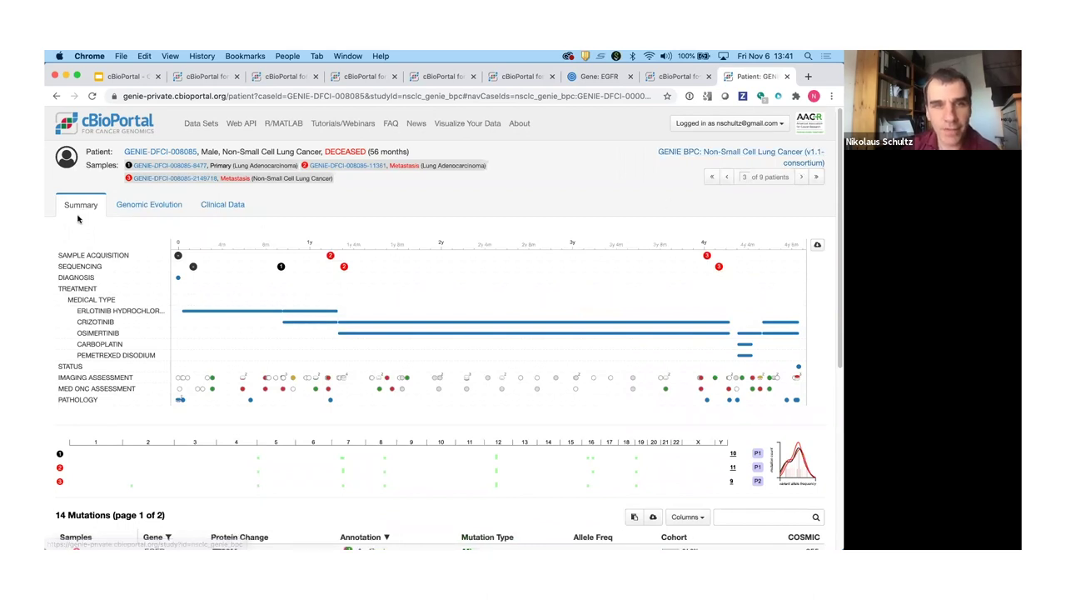
scroll(77, 219, "down", 1)
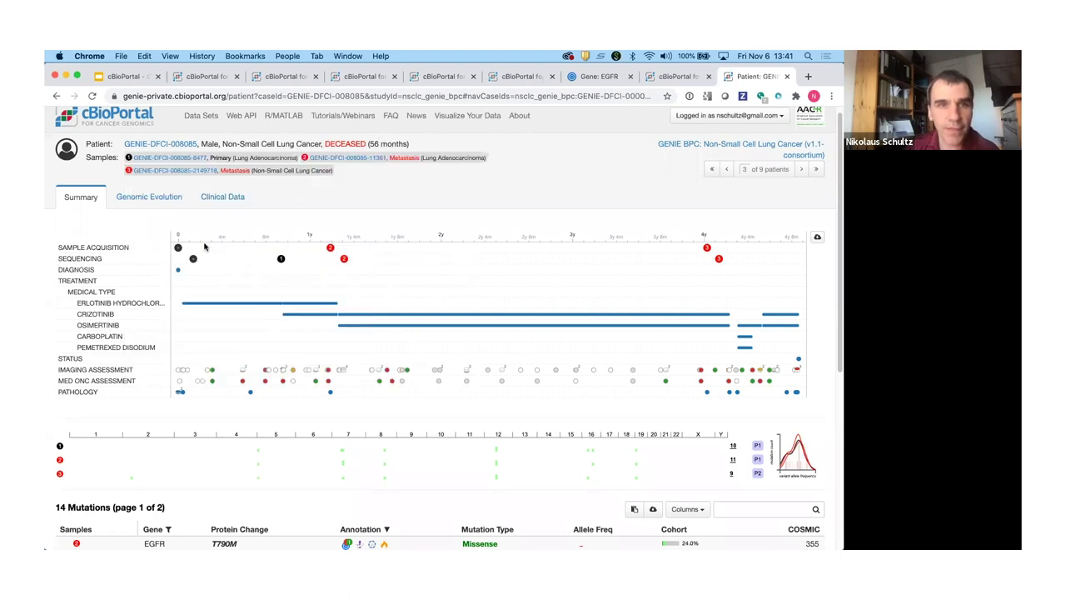
mouse_move(178, 249)
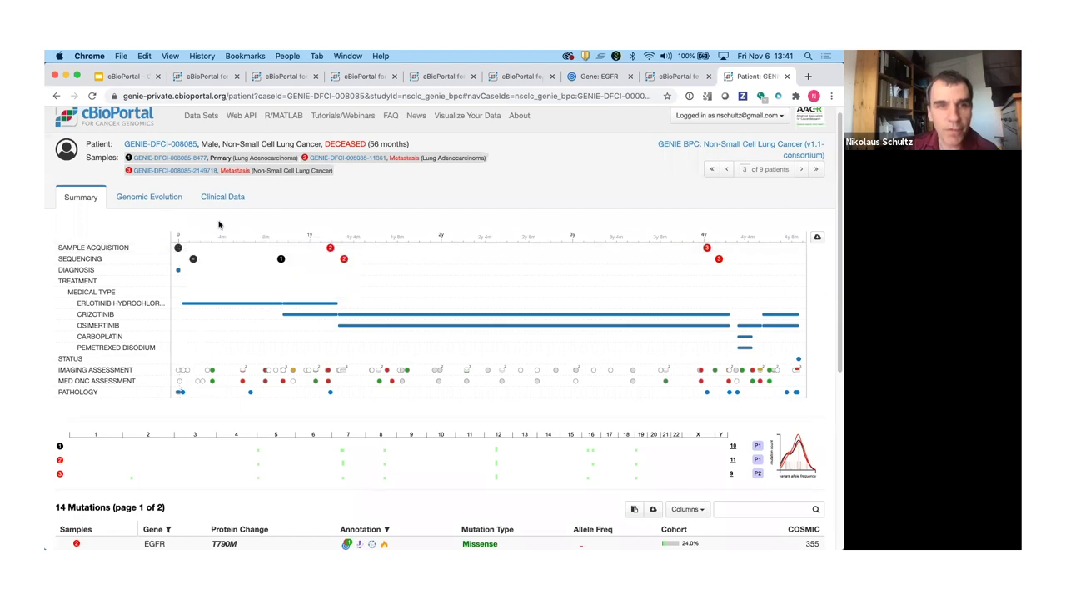
scroll(219, 225, "down", 1)
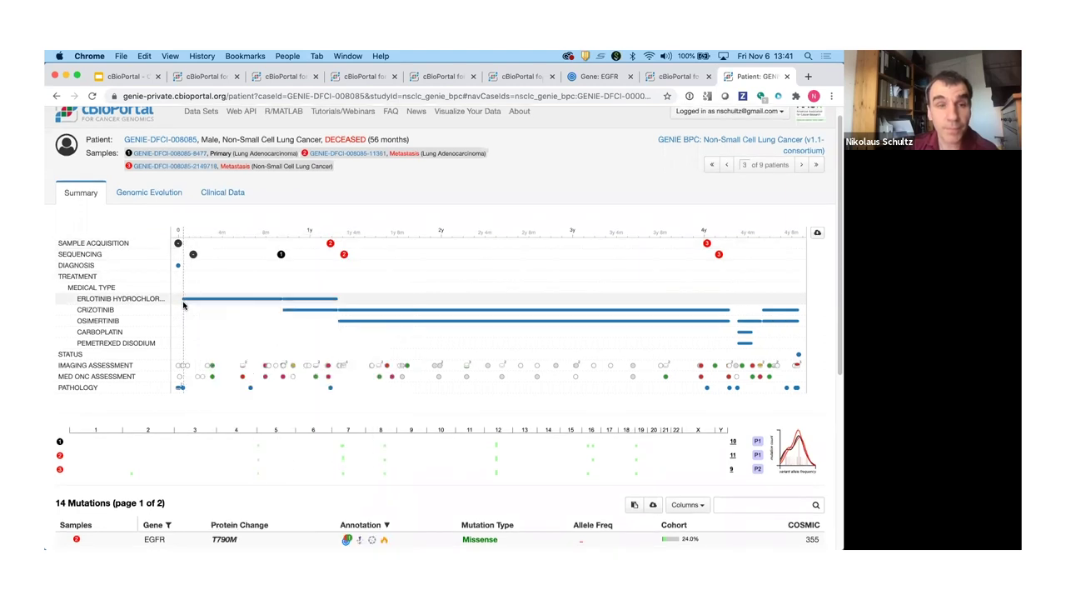
scroll(159, 368, "down", 3)
Sort the mutation table by Samples, descending, so EGFR E746_A750del in all three samples leads.
left_click(67, 439)
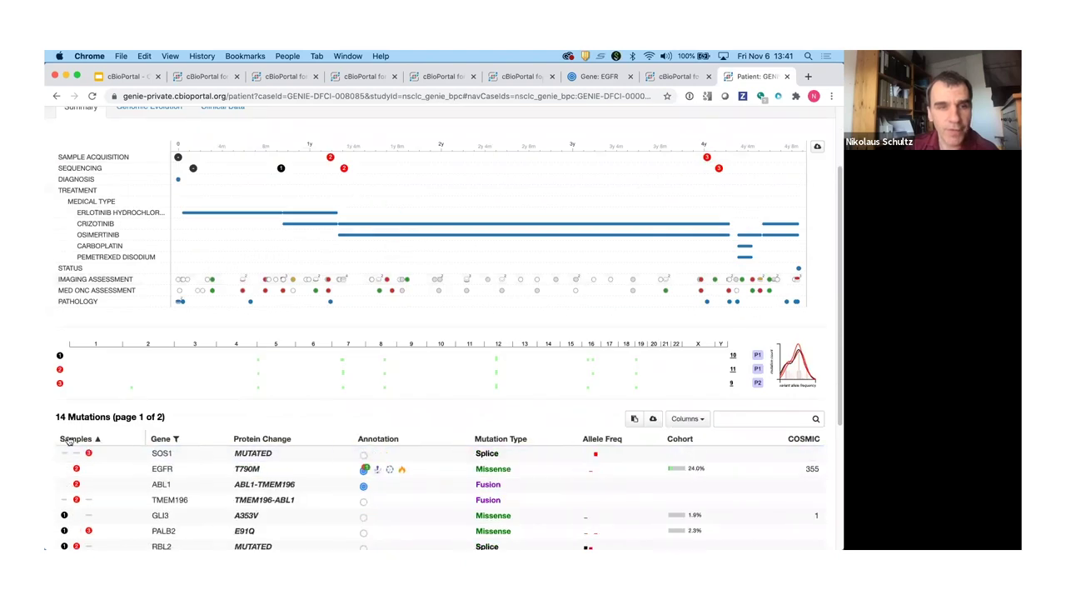
left_click(66, 439)
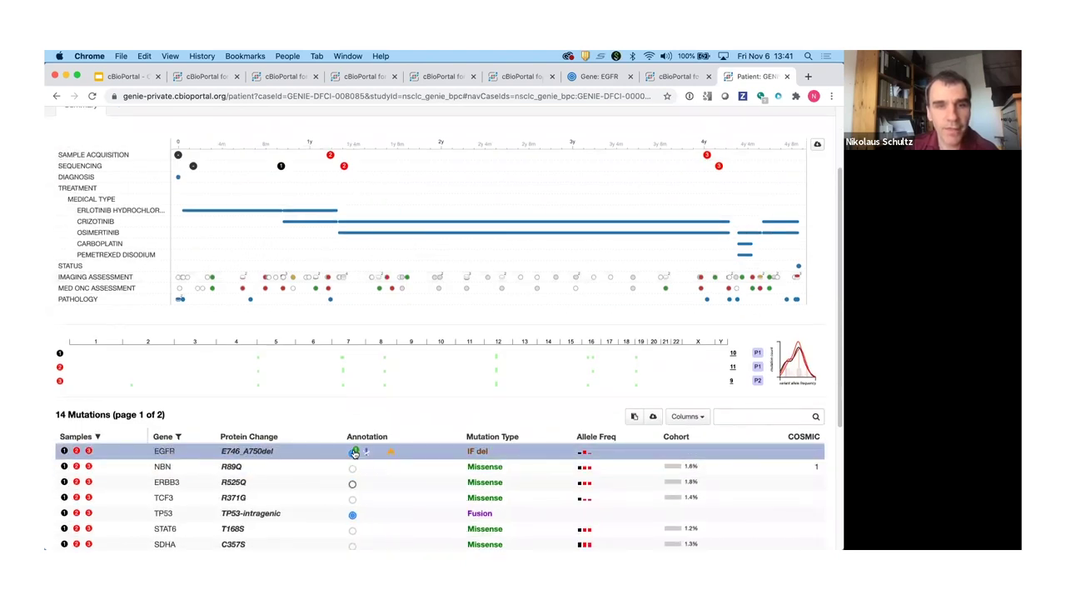
mouse_move(354, 454)
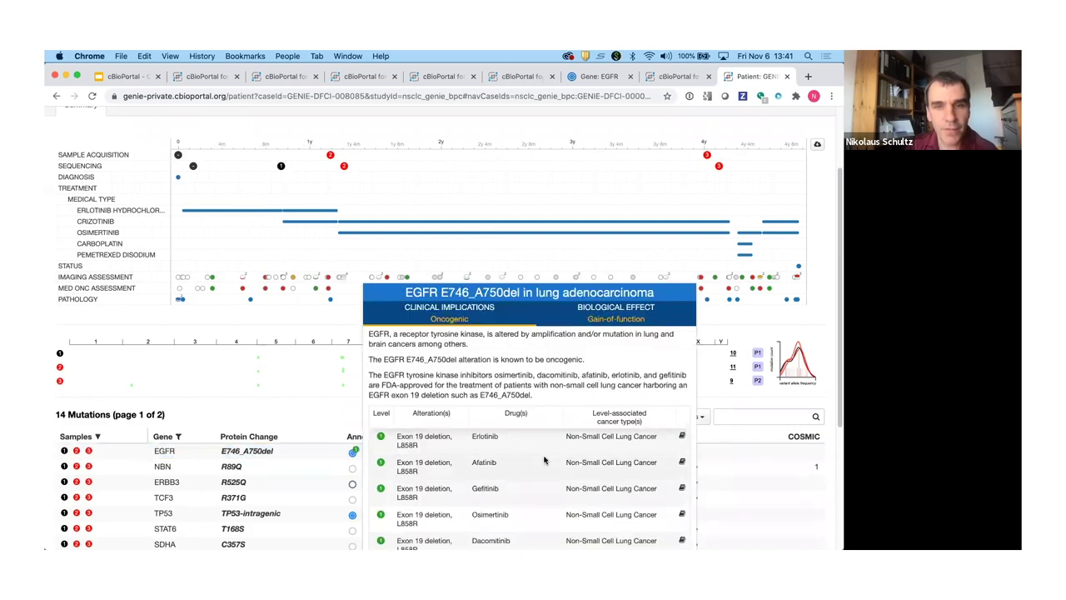
scroll(544, 459, "down", 1)
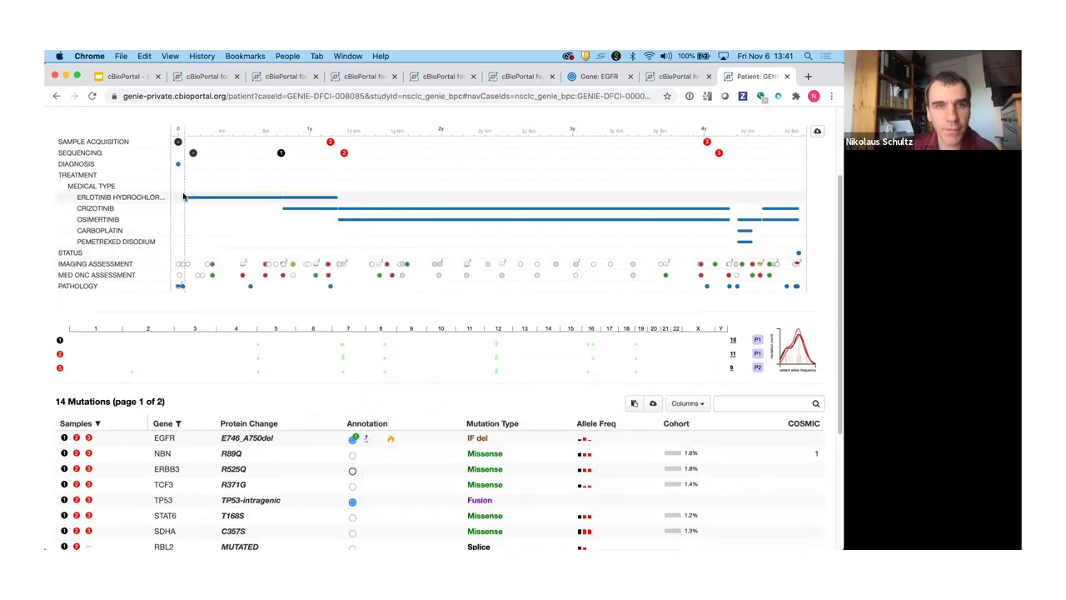
Inspect the EGFR OncoKB annotation and timeline items, then re-sort the table by samples.
mouse_move(199, 200)
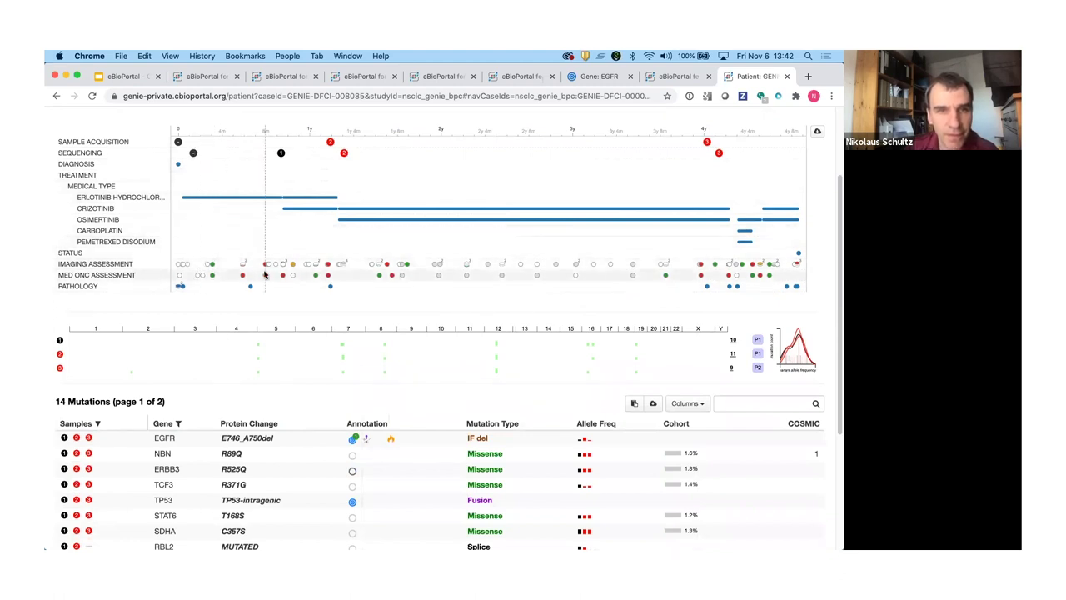
scroll(213, 249, "down", 1)
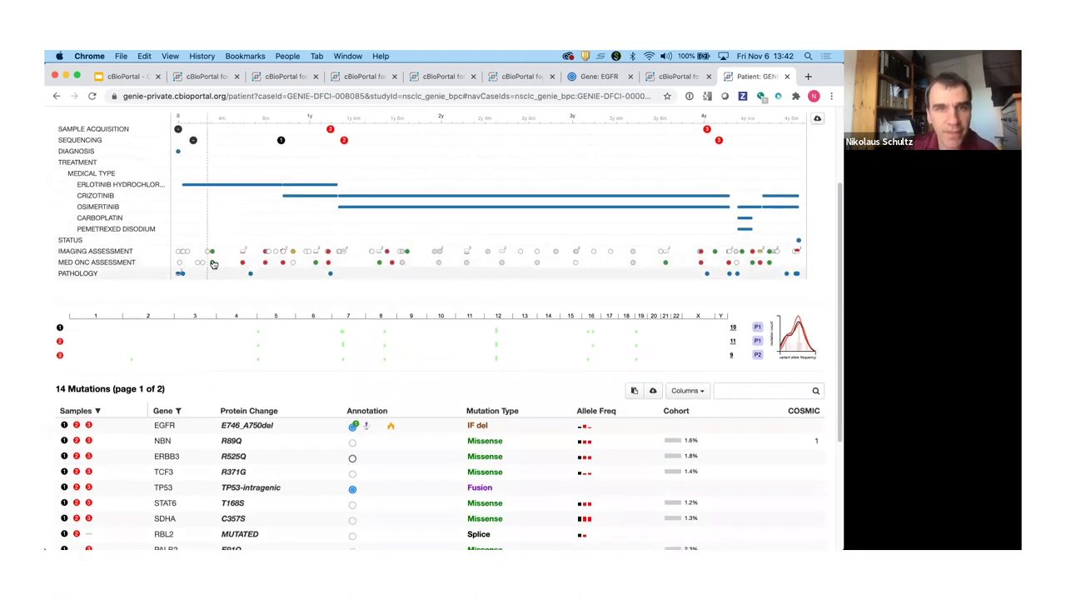
mouse_move(212, 254)
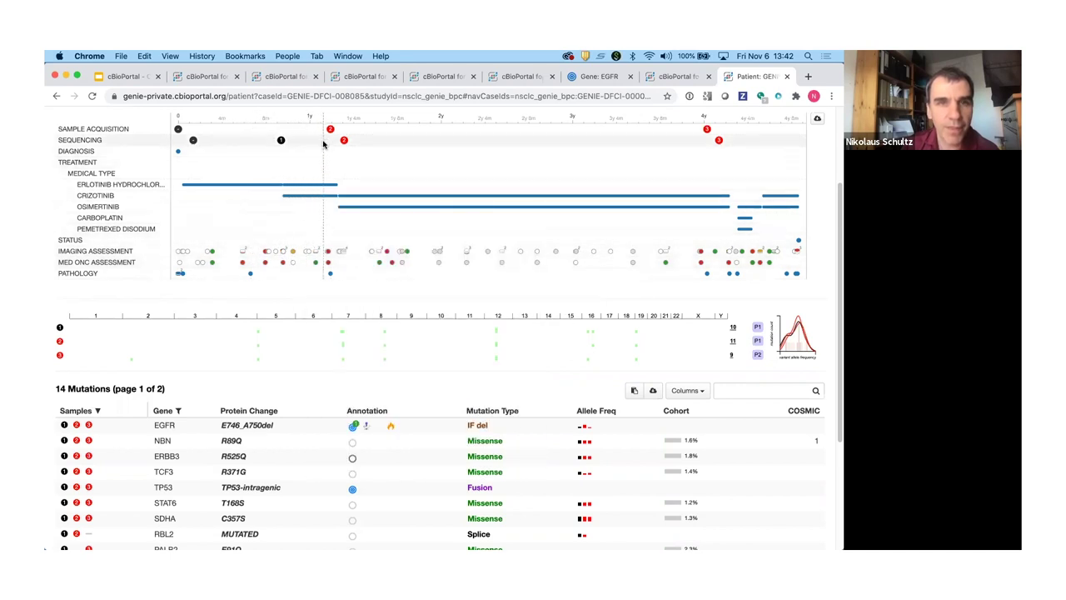
mouse_move(331, 132)
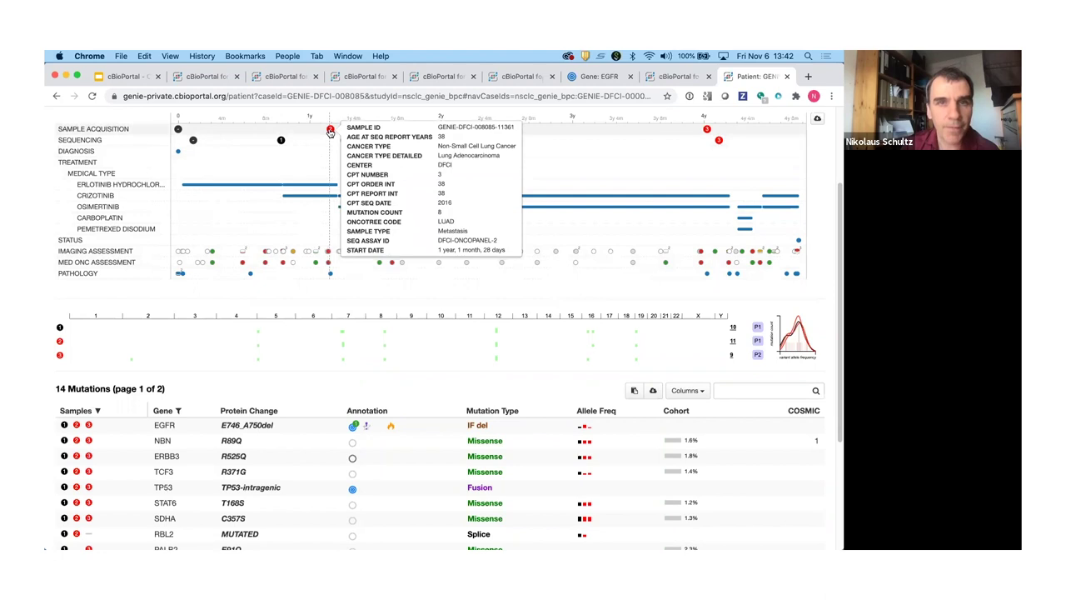
scroll(100, 367, "down", 2)
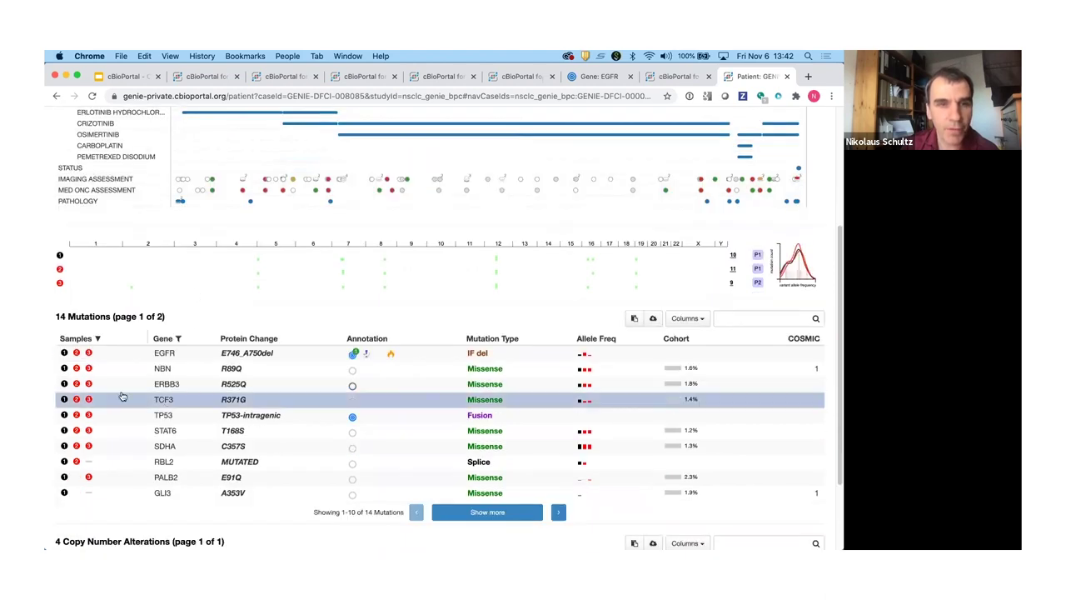
left_click(89, 340)
left_click(90, 339)
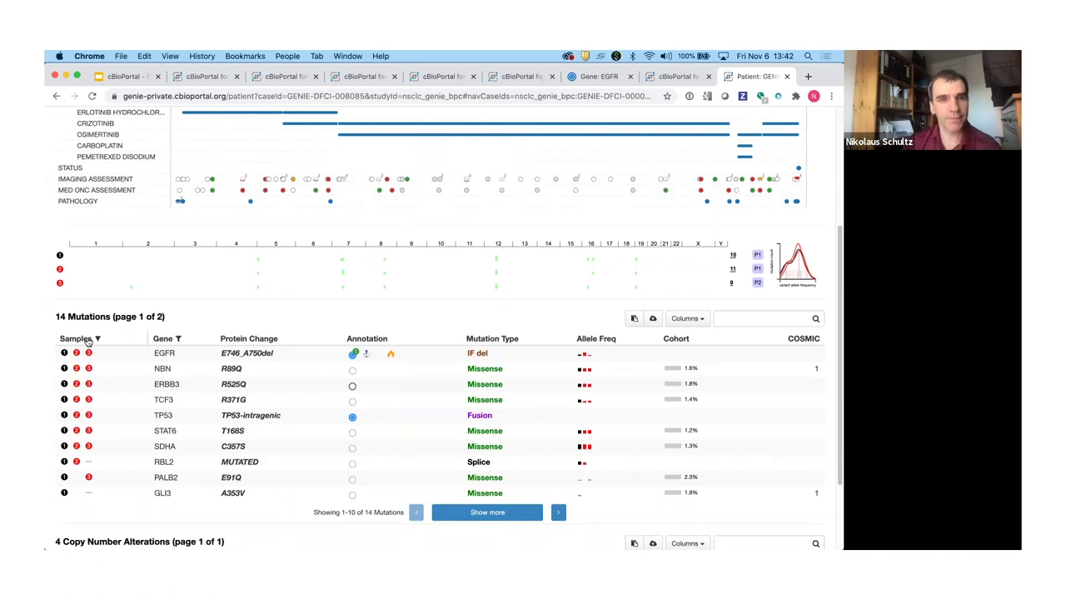
left_click(764, 318)
type("egfr")
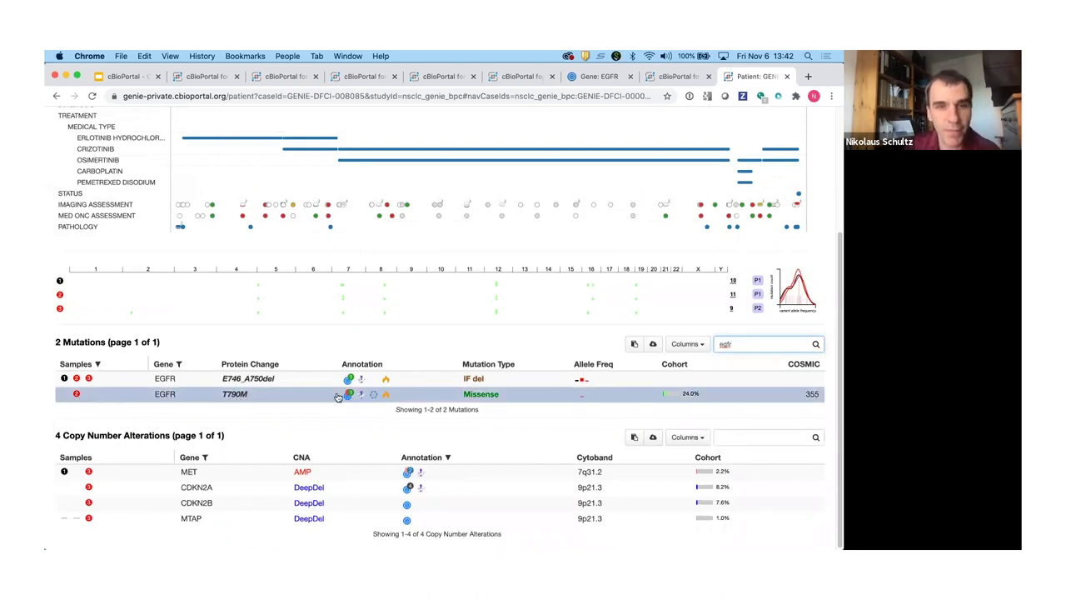
mouse_move(348, 396)
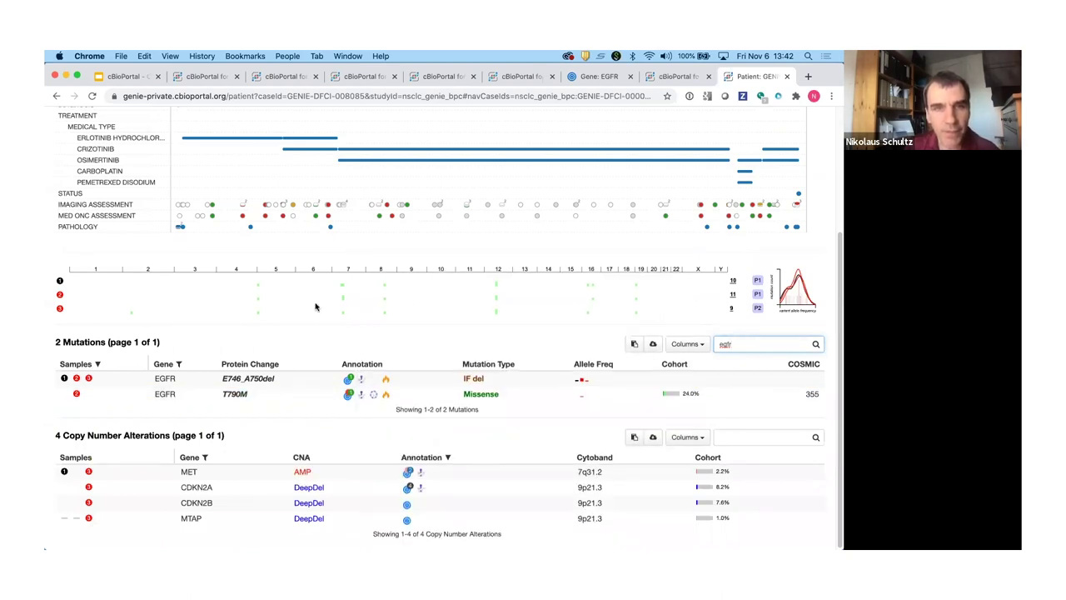
scroll(360, 258, "up", 3)
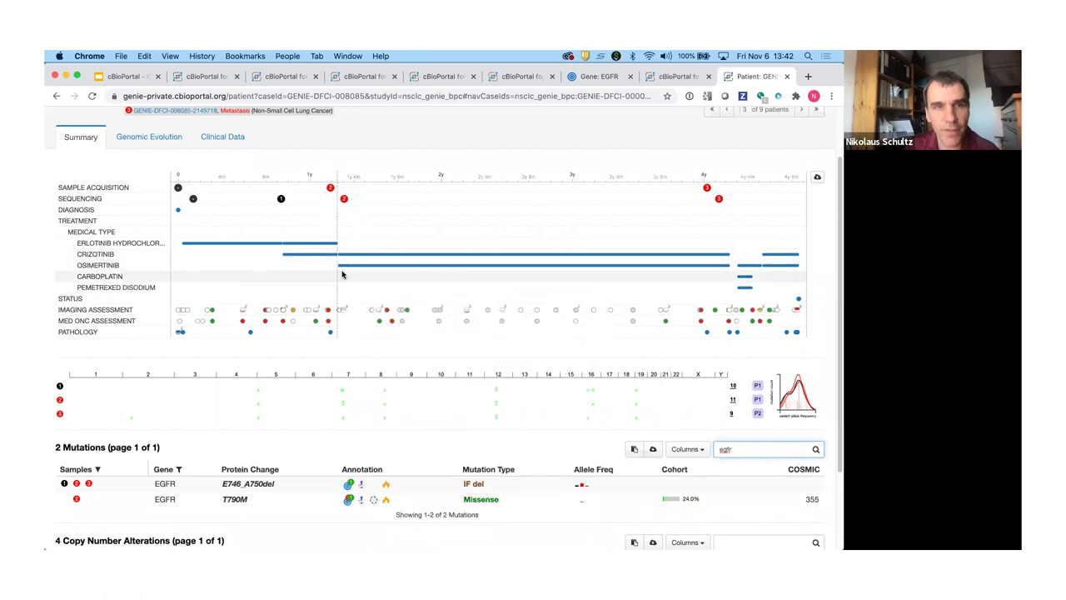
mouse_move(351, 269)
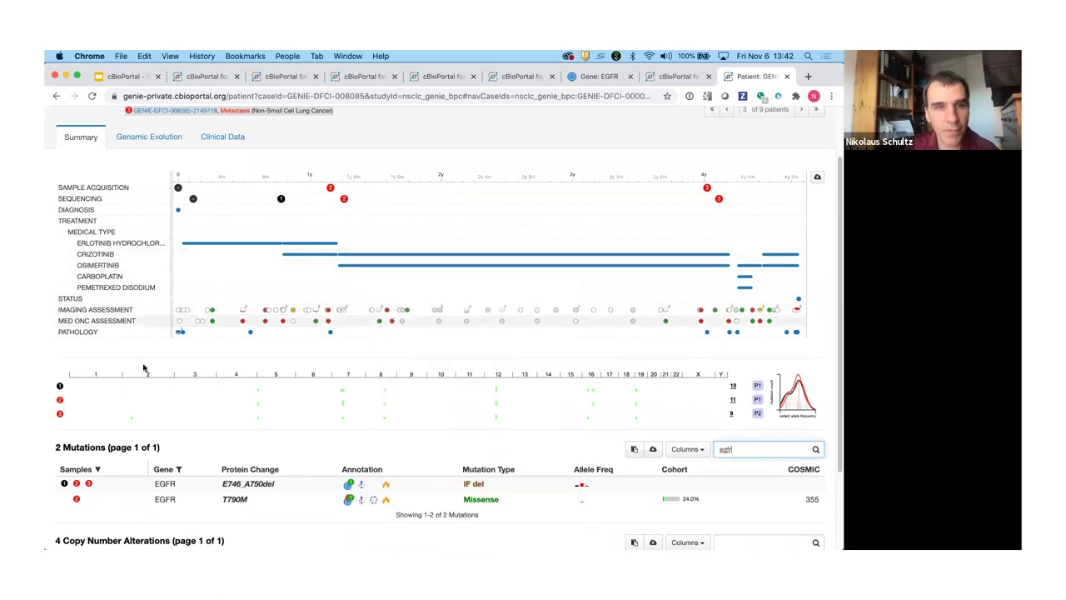
scroll(143, 368, "down", 4)
scroll(367, 268, "up", 5)
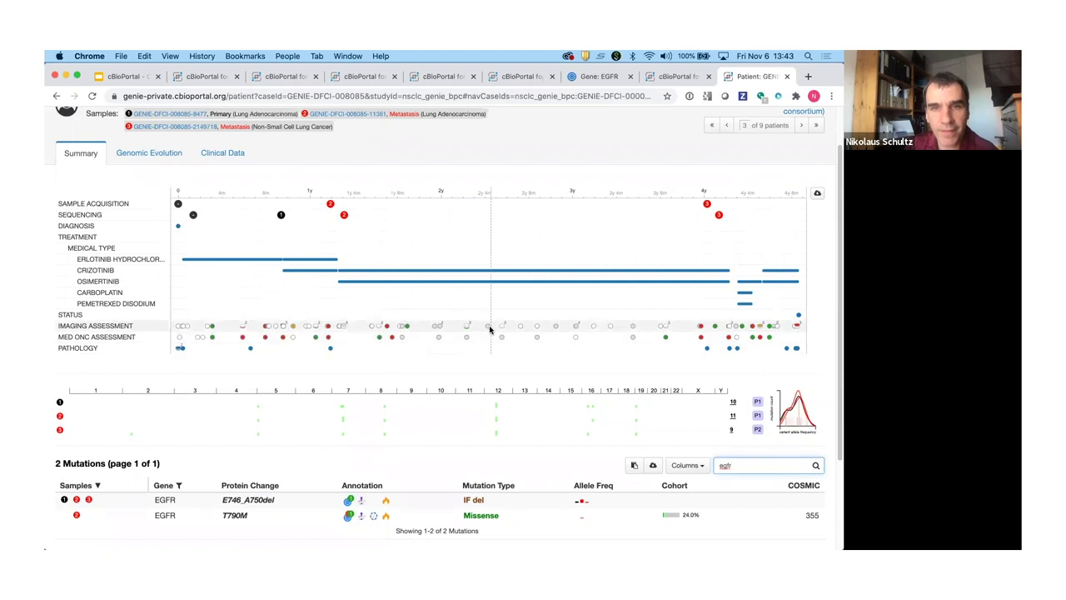
mouse_move(489, 329)
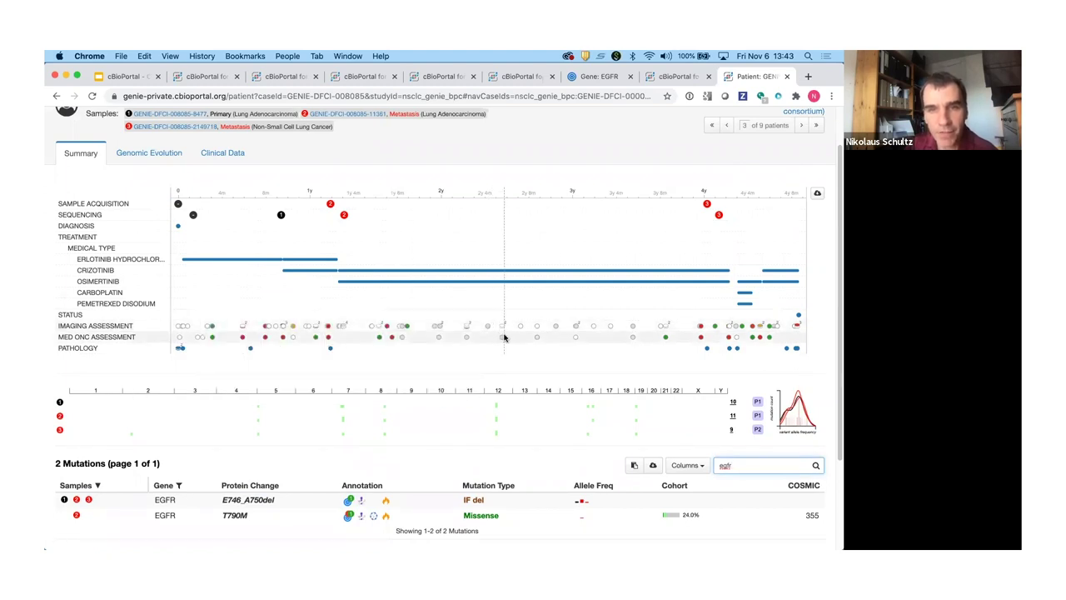
mouse_move(539, 340)
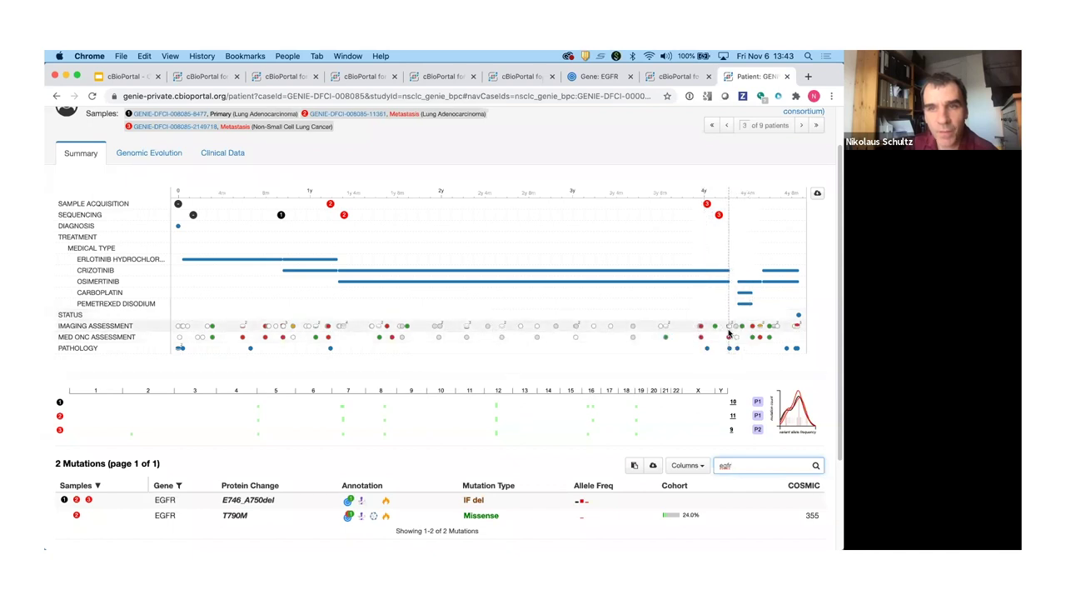
mouse_move(721, 219)
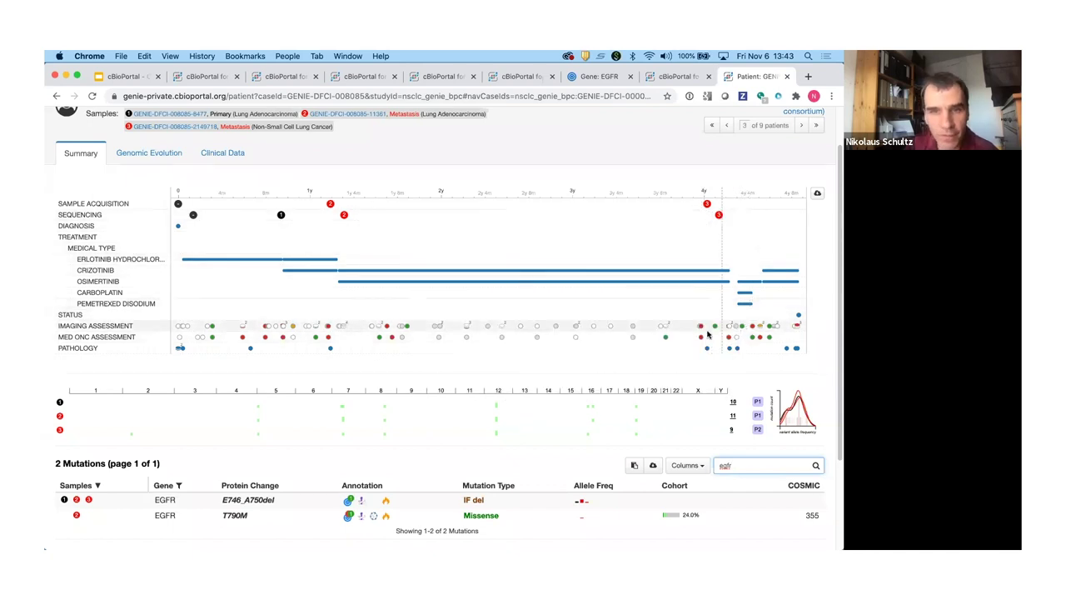
scroll(337, 349, "up", 3)
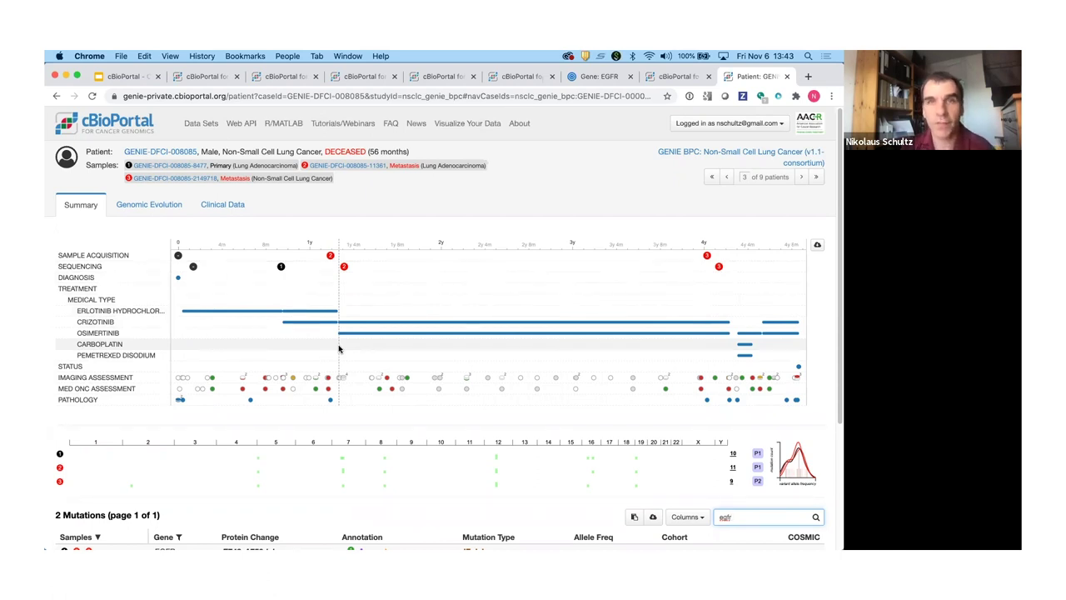
left_click(601, 81)
Search OncoKB for FGFR2 and open its Level 1 gene page.
scroll(75, 121, "up", 1)
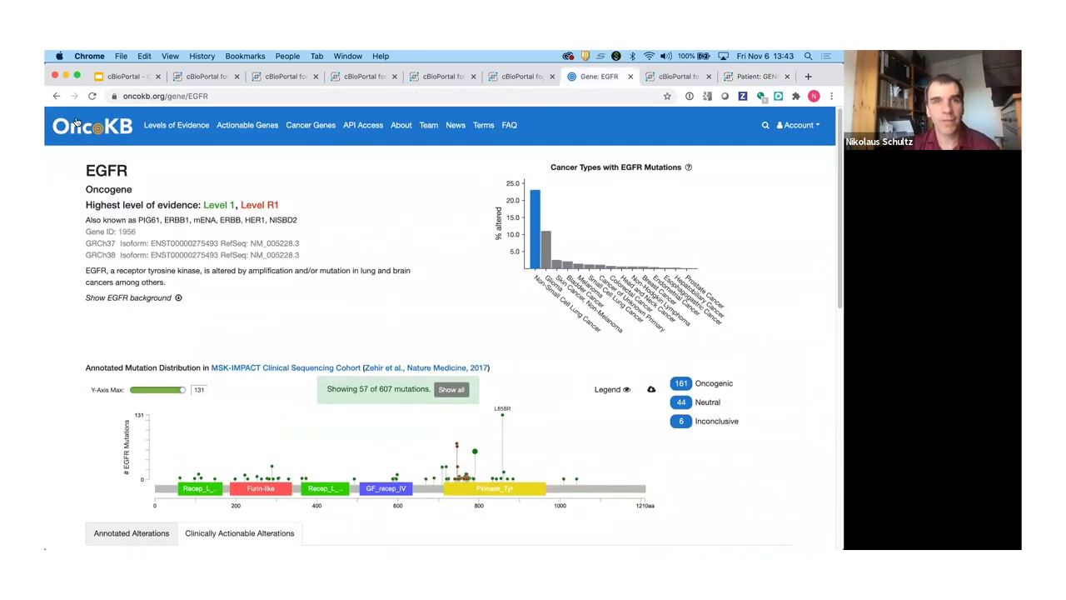
left_click(76, 123)
left_click(292, 329)
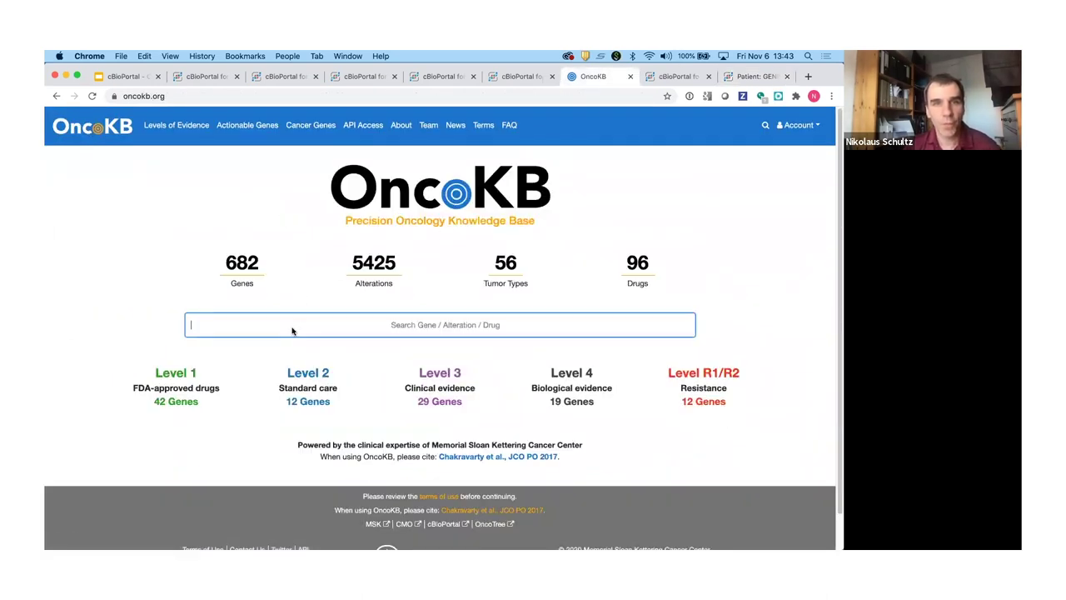
type("FGFR")
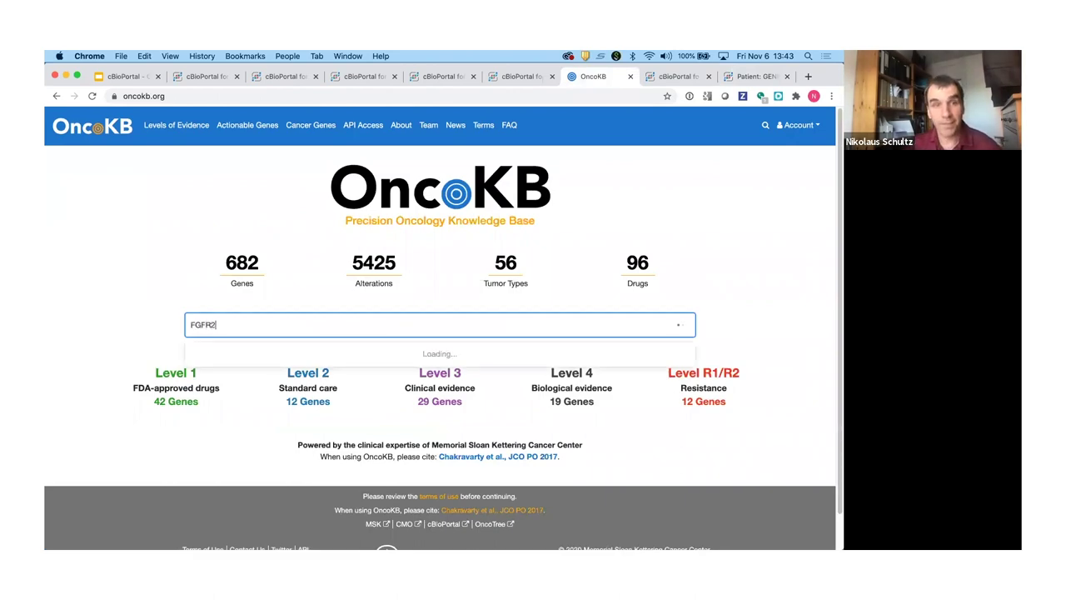
type("2")
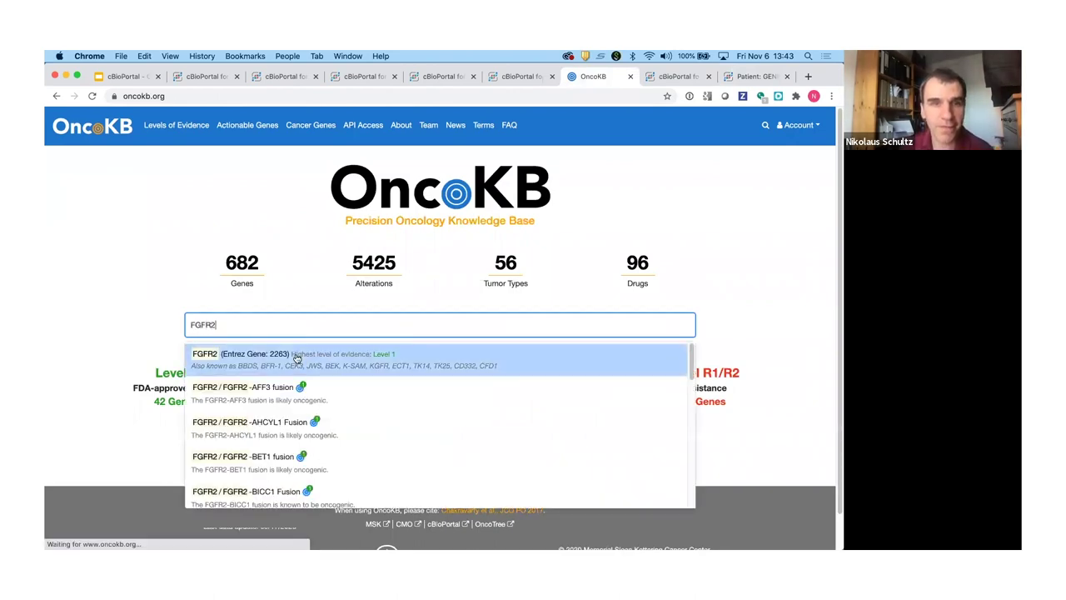
left_click(297, 359)
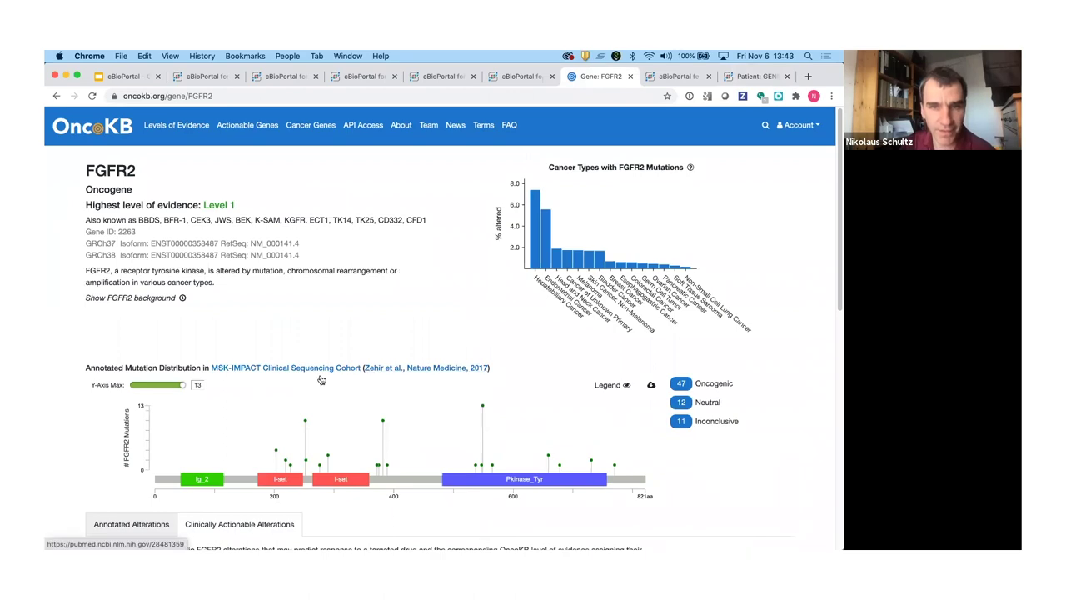
Show FGFR2's annotated alterations: 47 oncogenic, 12 neutral and 11 inconclusive.
scroll(204, 361, "down", 3)
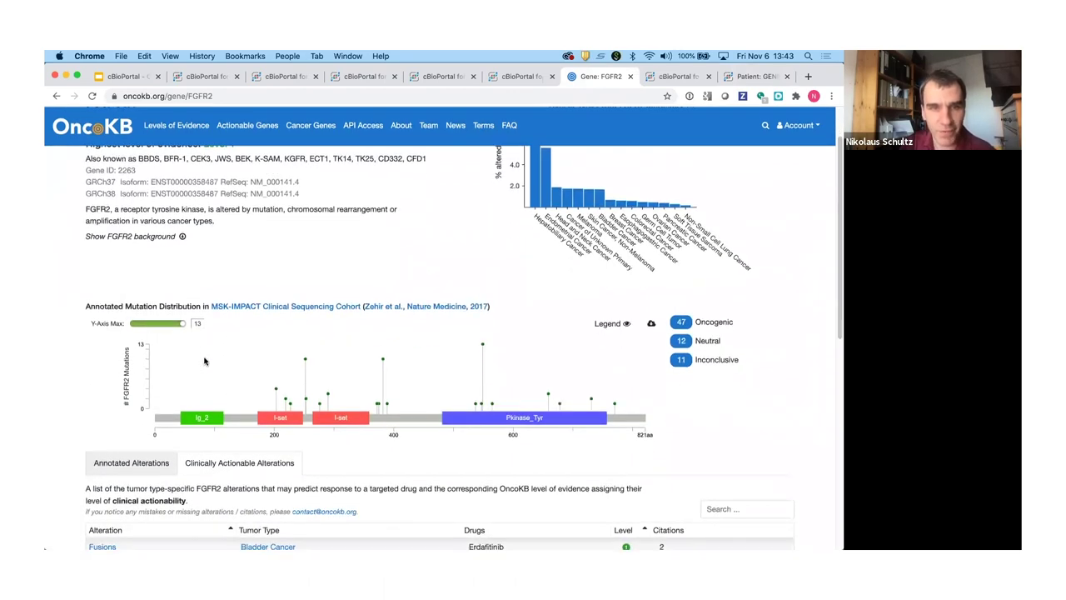
scroll(204, 360, "down", 6)
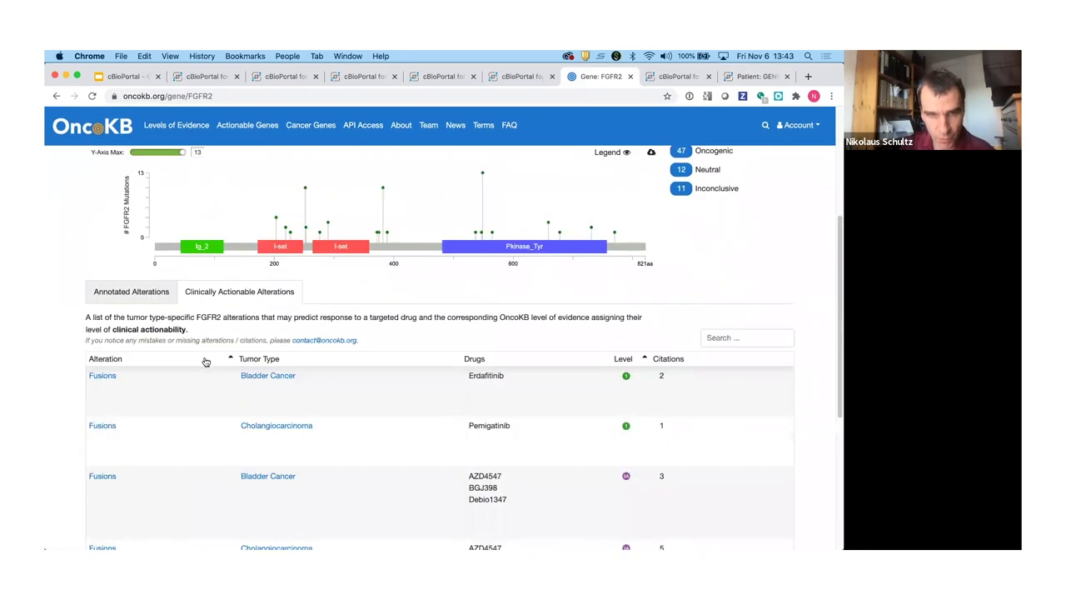
scroll(206, 361, "up", 9)
scroll(204, 363, "down", 3)
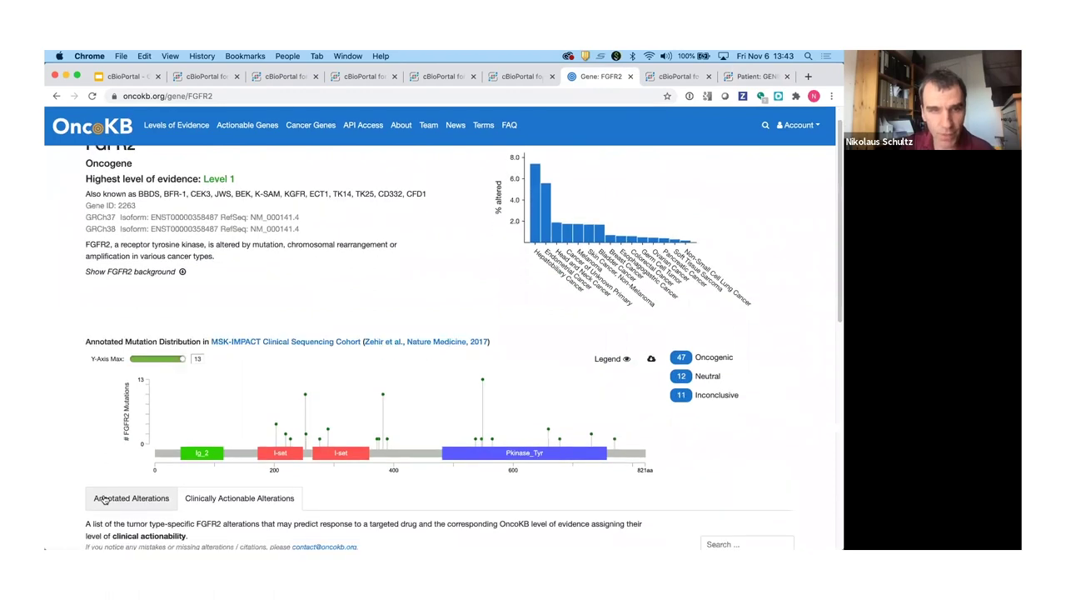
left_click(119, 424)
scroll(47, 421, "down", 3)
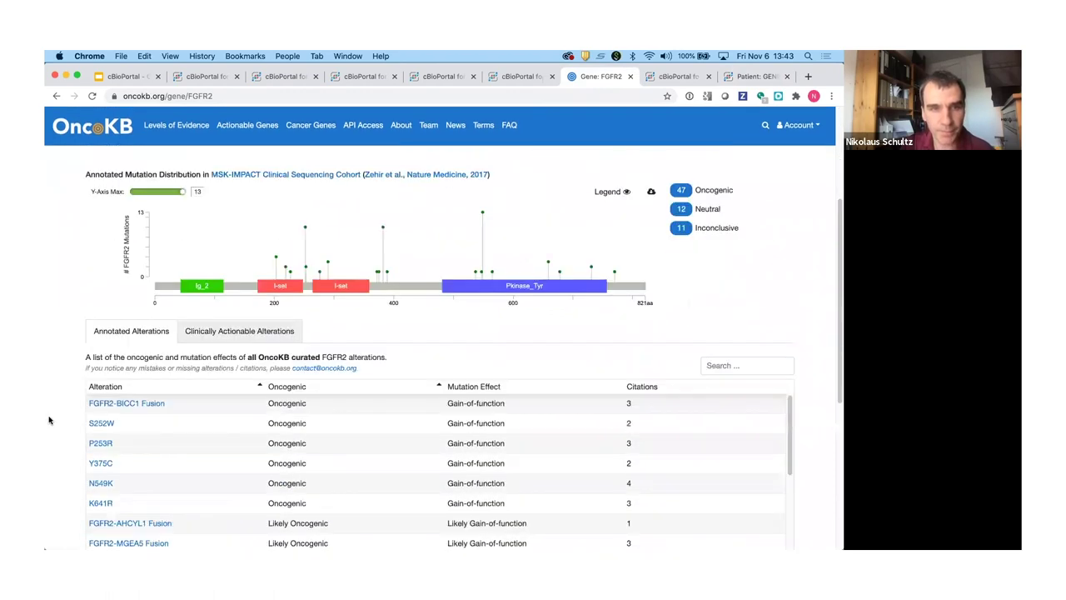
Replace the OncoKB address with cbioportal.org to load the public study-selection page.
scroll(48, 422, "up", 6)
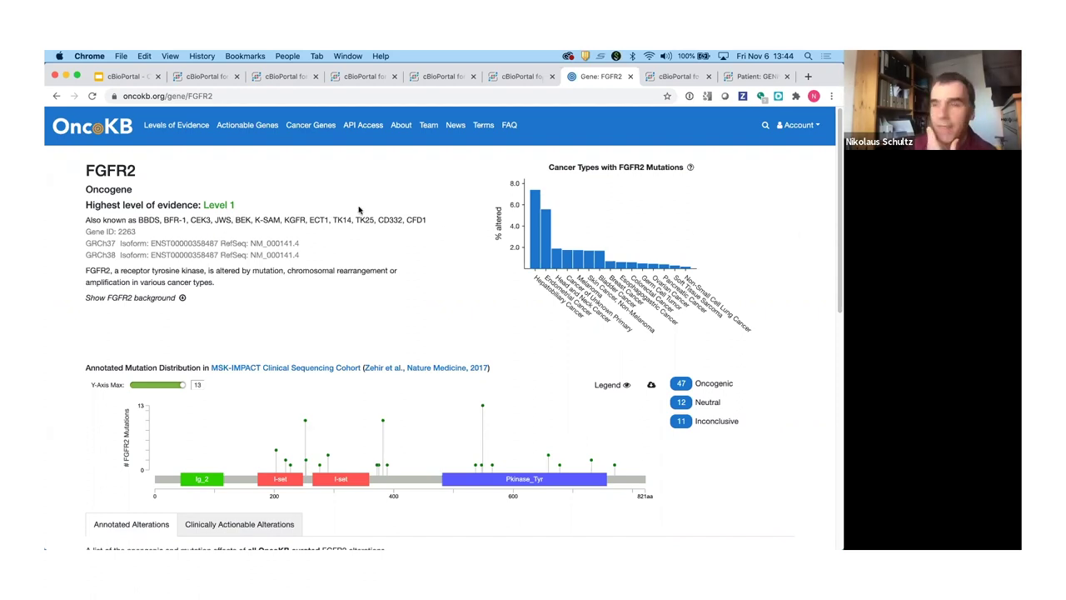
left_click(199, 96)
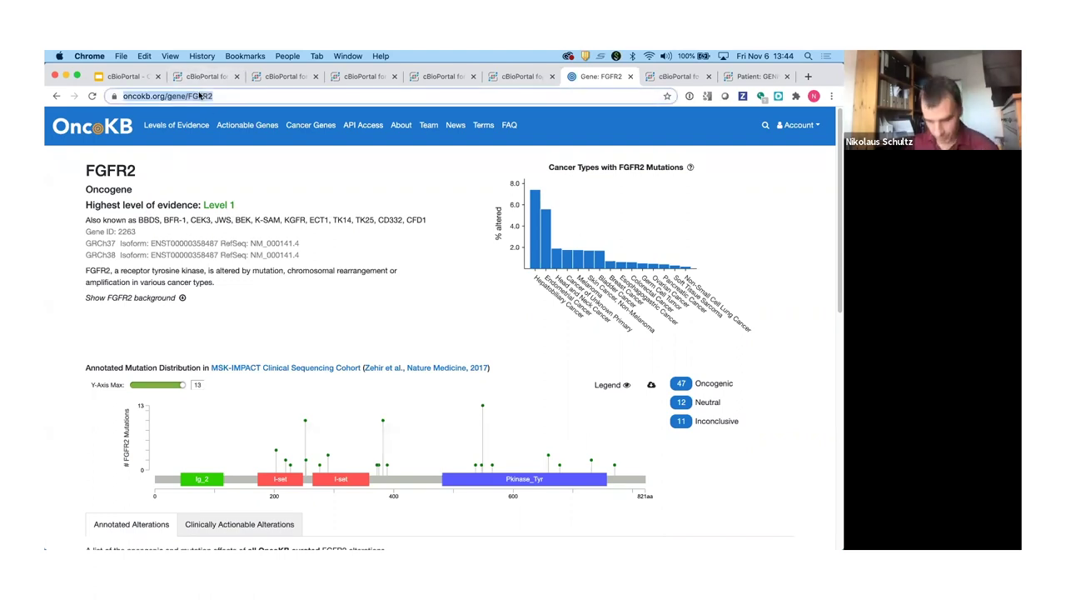
type("cb")
key("Return")
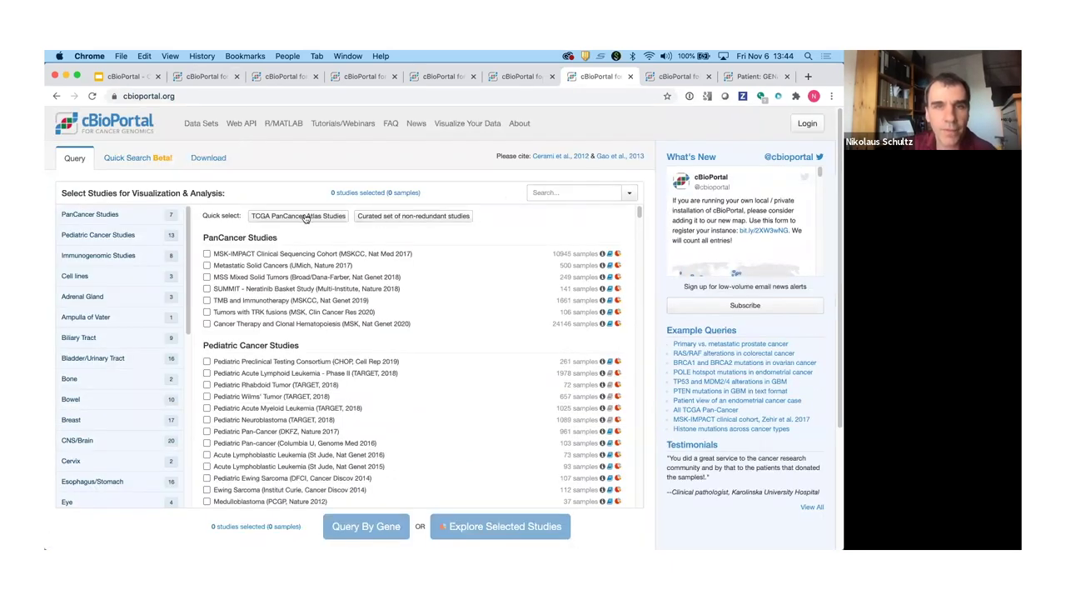
Deselect all studies and select only Ovarian Serous Cystadenocarcinoma (TCGA, Nature 2011) via a 'tcga ovarian' search.
left_click(305, 218)
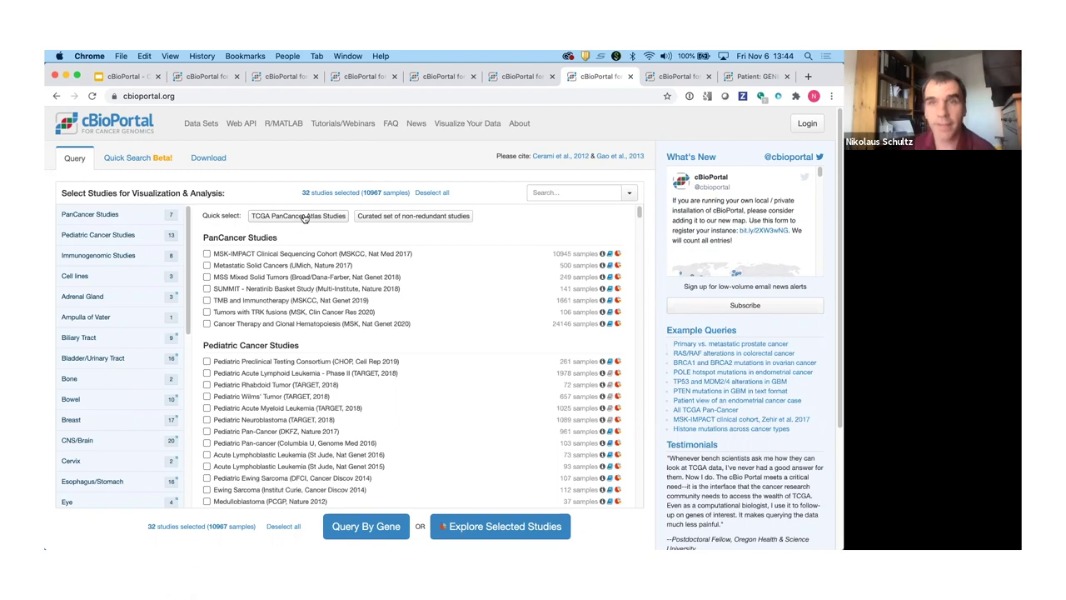
left_click(586, 191)
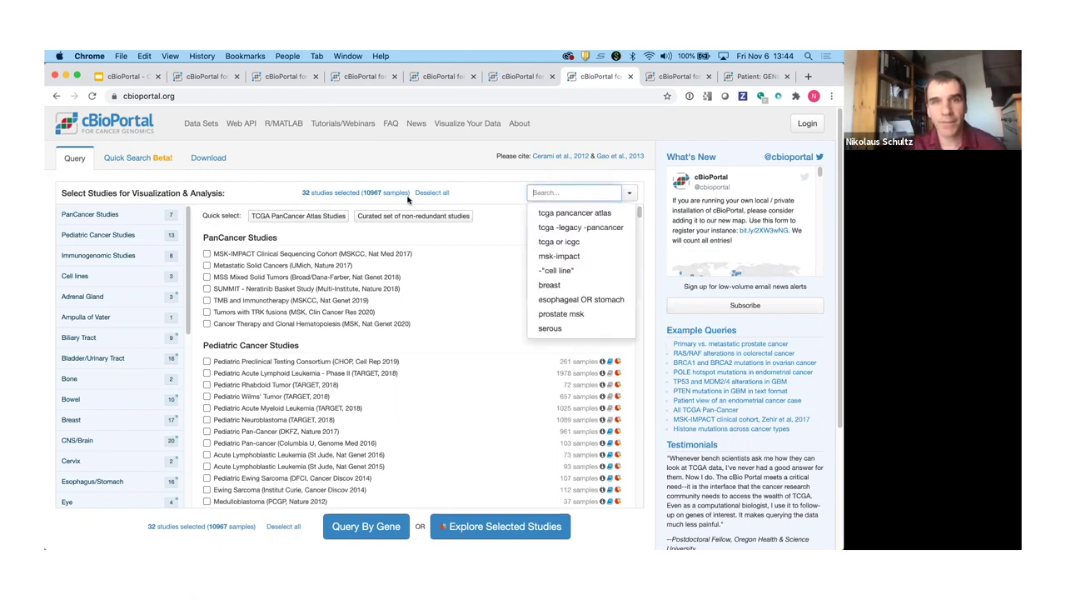
left_click(432, 193)
left_click(550, 192)
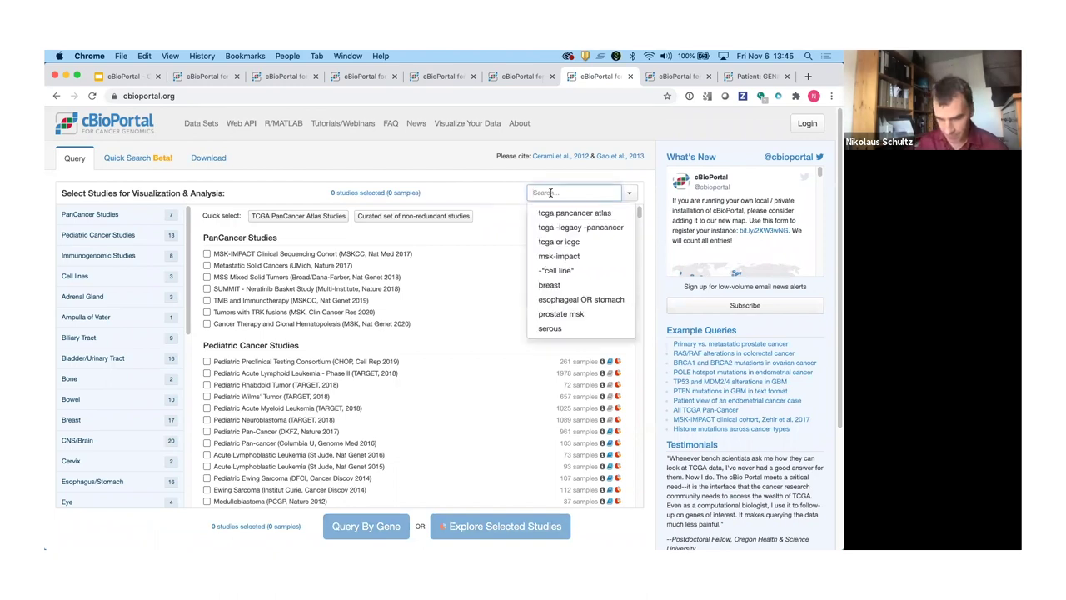
type("tcga ovarian")
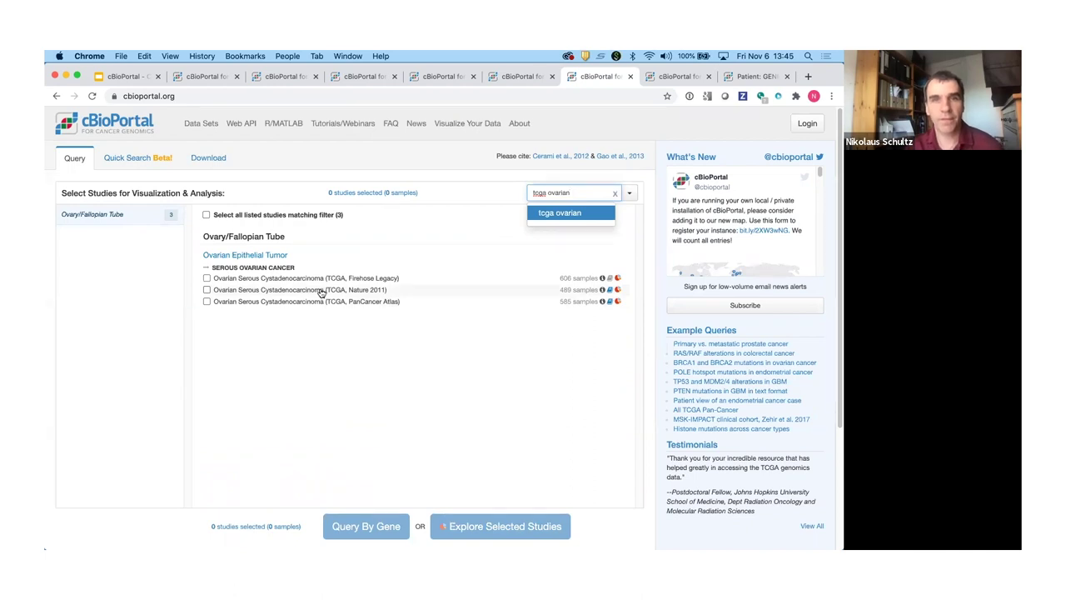
left_click(321, 291)
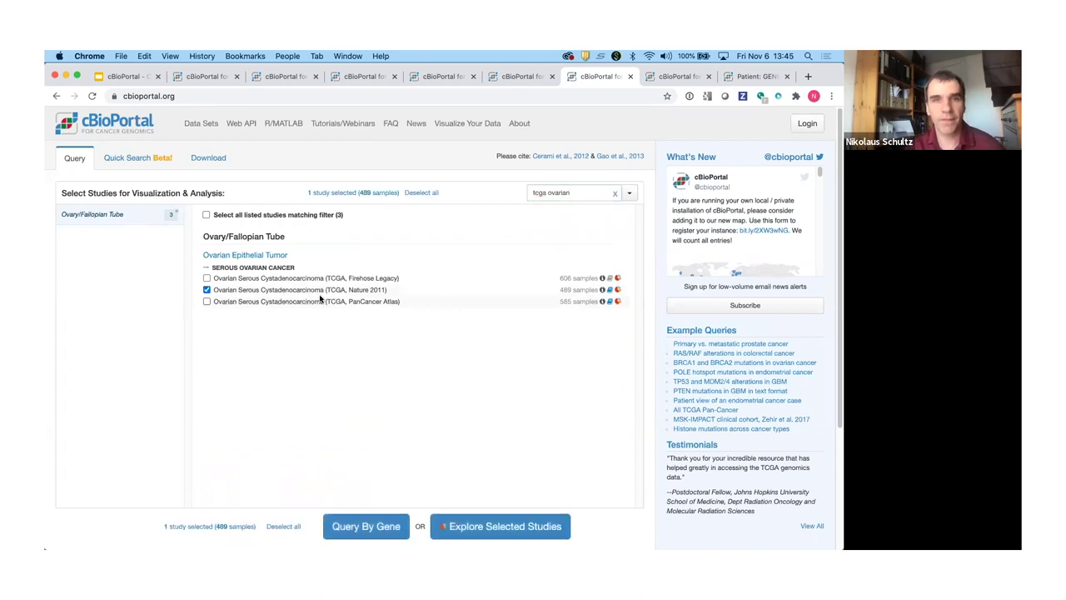
left_click(388, 529)
Query BRCA1 BRCA2 CCNE1 KRAS (47% altered) and open the Plots view of the results.
left_click(216, 392)
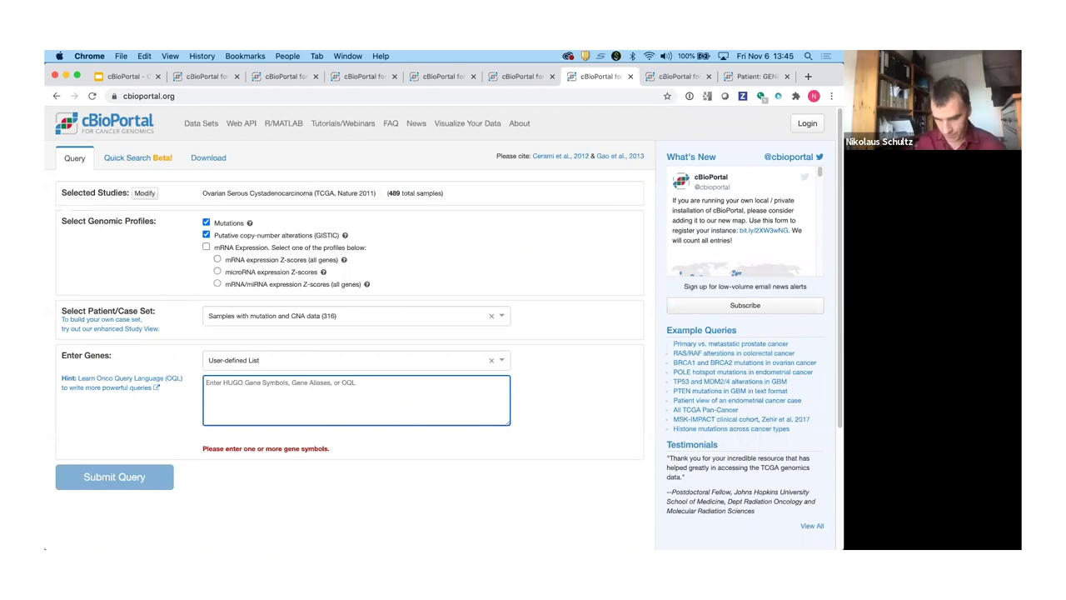
type("BRCA1 BRC")
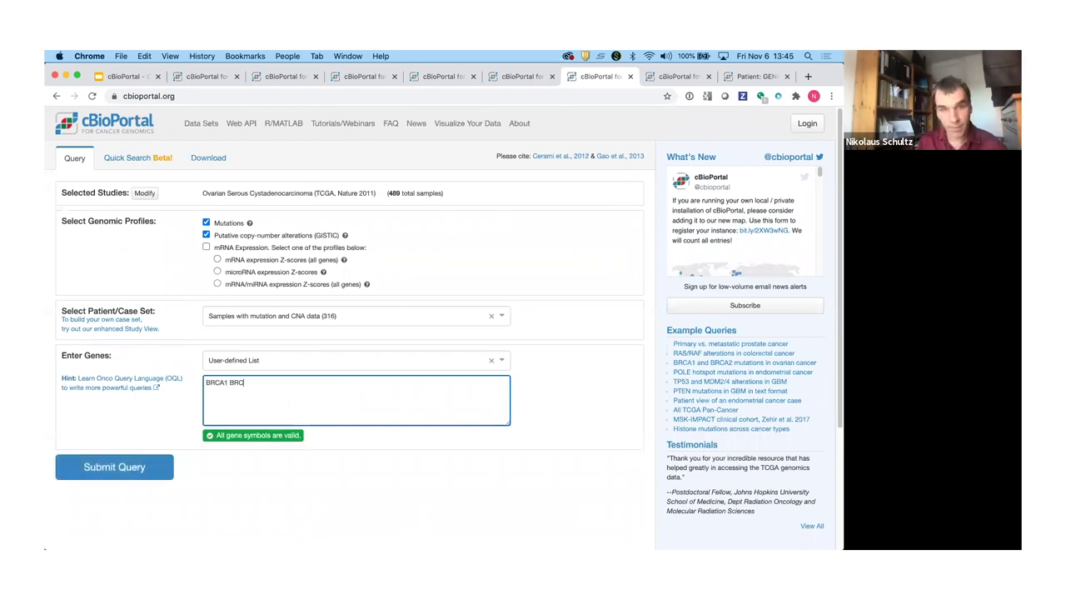
type("A2 CCNE1 KRA")
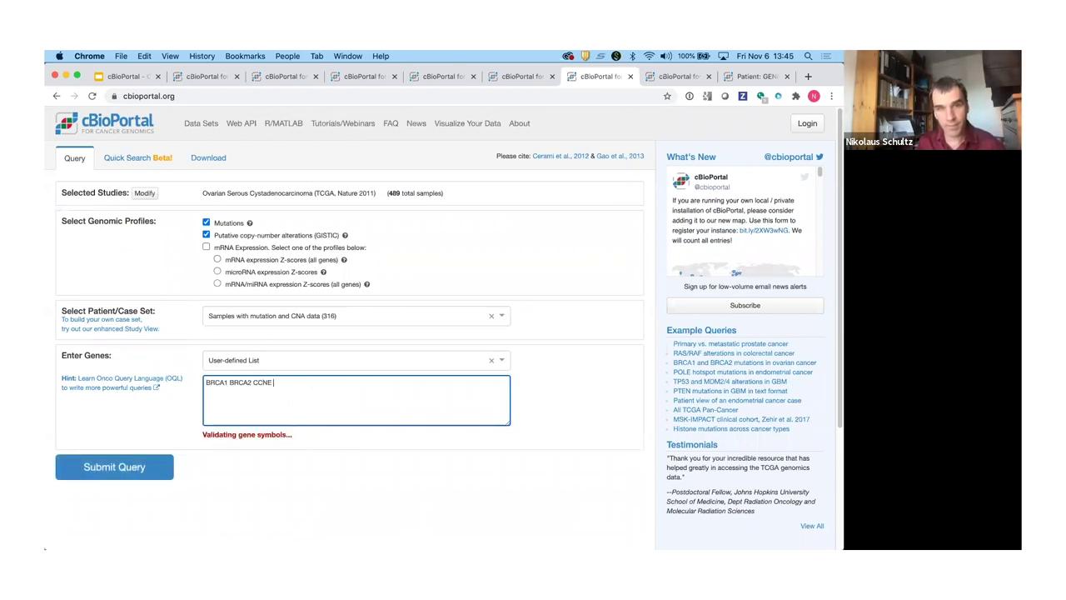
type("S")
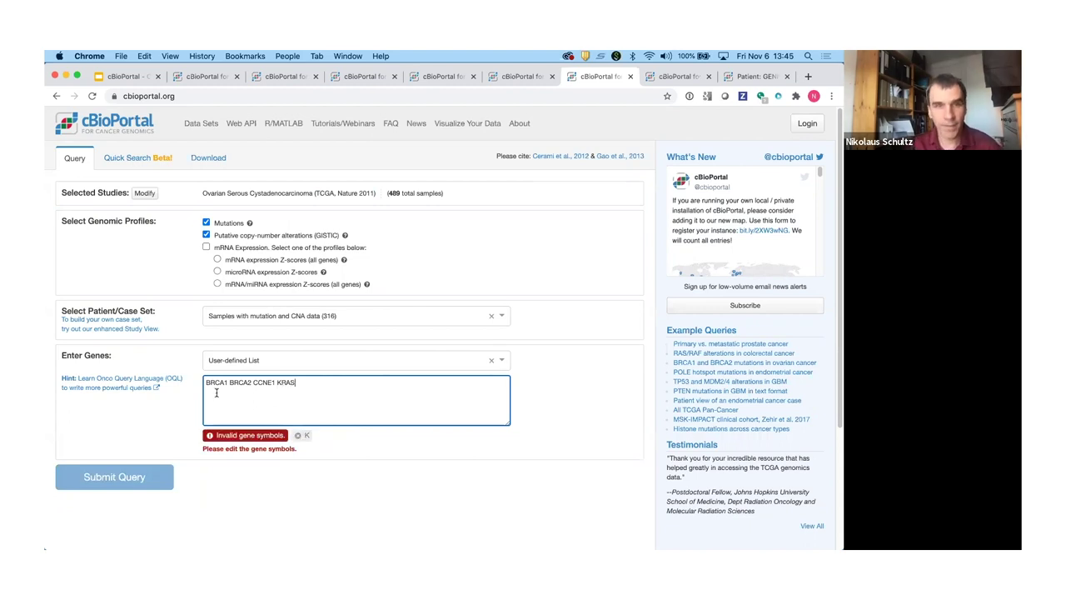
left_click(130, 477)
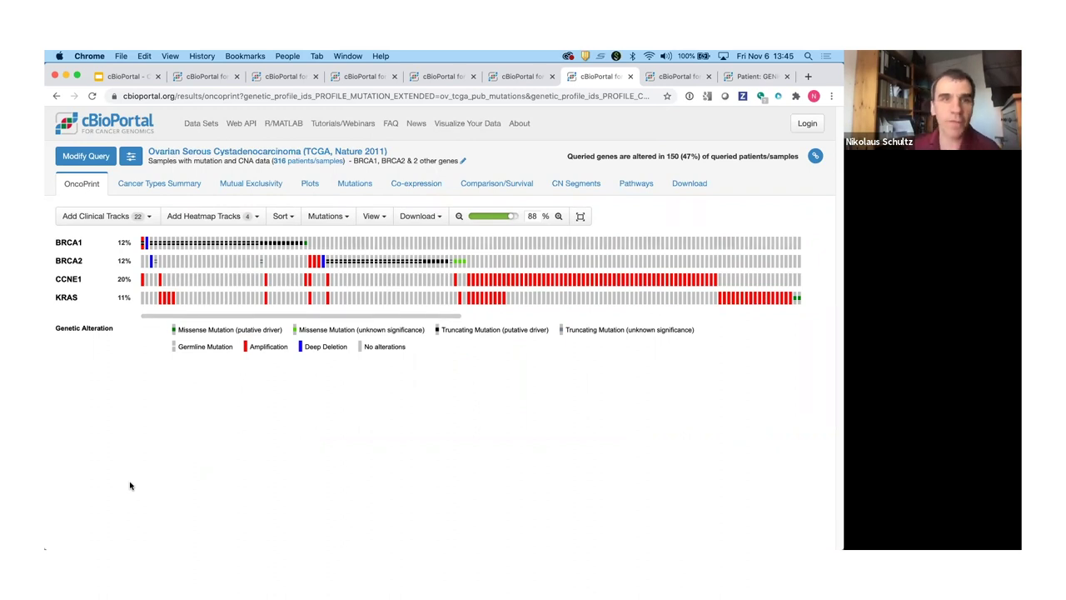
left_click(311, 183)
Set the horizontal axis data type to DNA Methylation (HM27) for BRCA1.
scroll(50, 298, "down", 2)
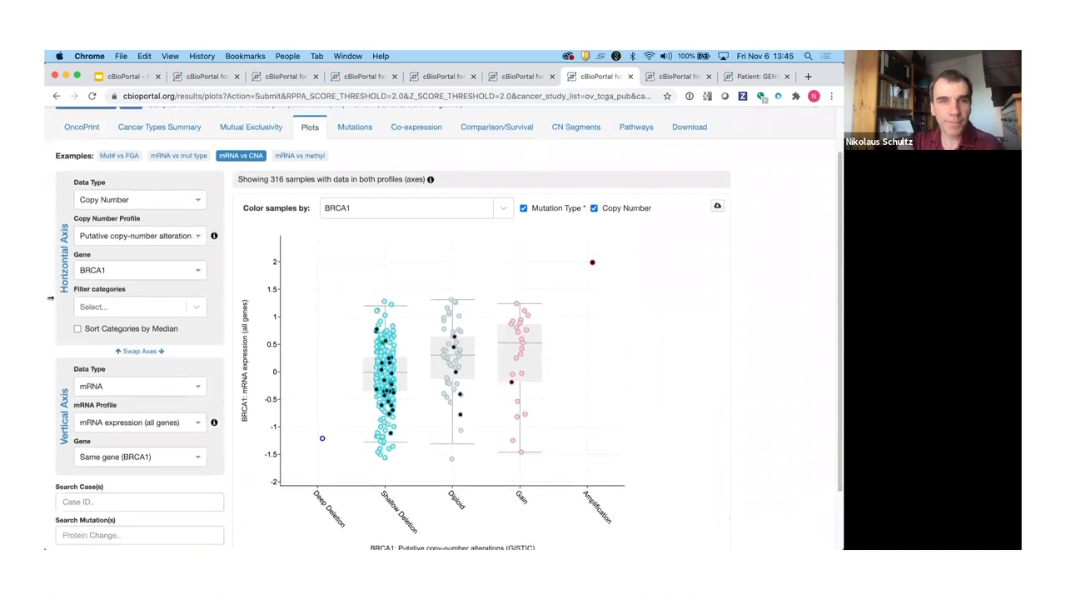
scroll(47, 279, "up", 2)
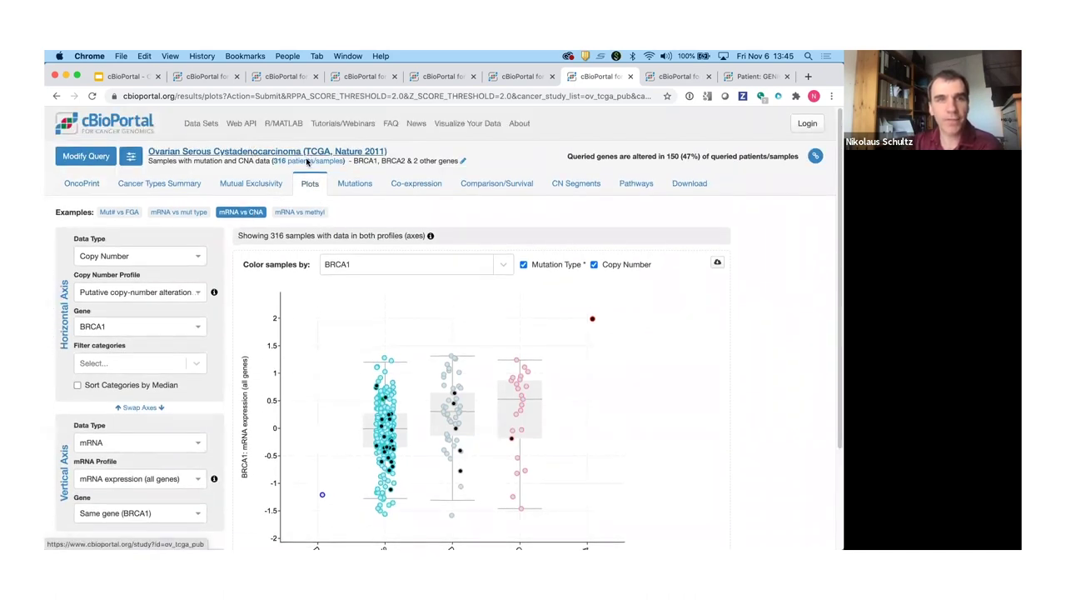
scroll(282, 241, "down", 1)
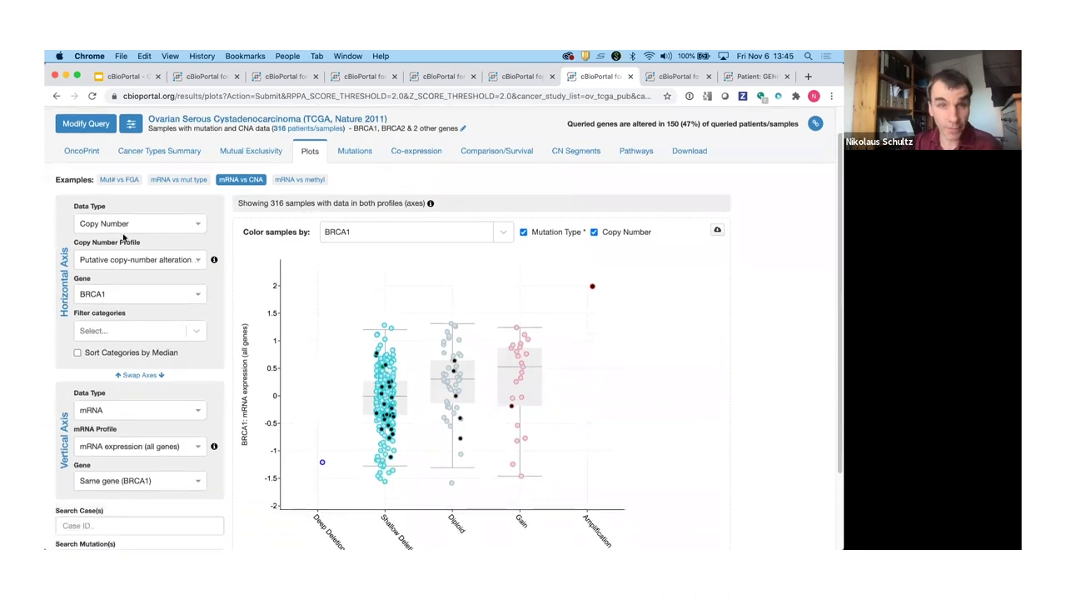
scroll(124, 239, "down", 2)
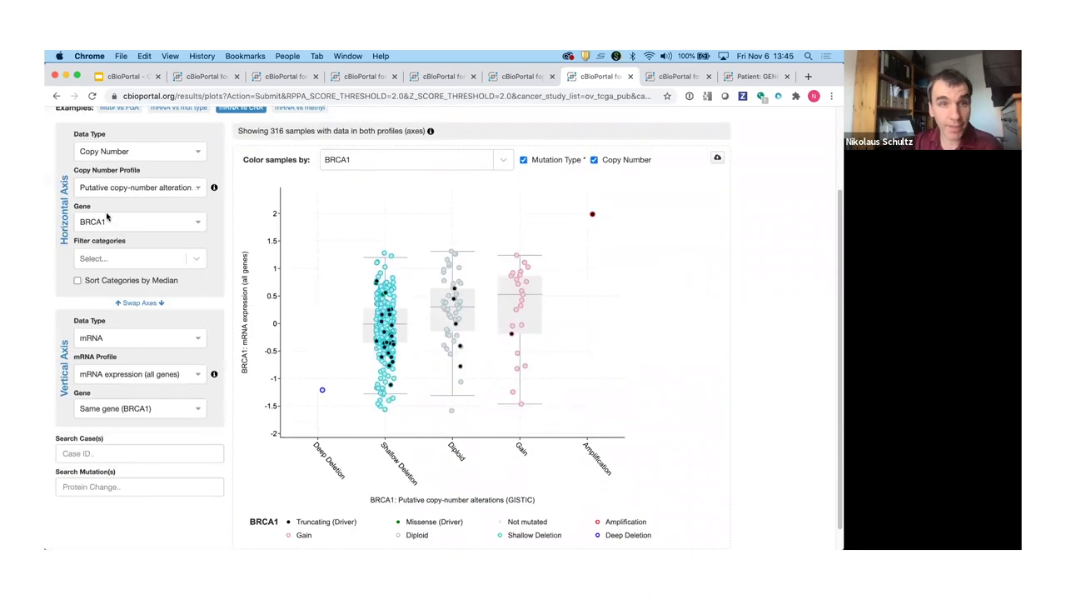
left_click(130, 148)
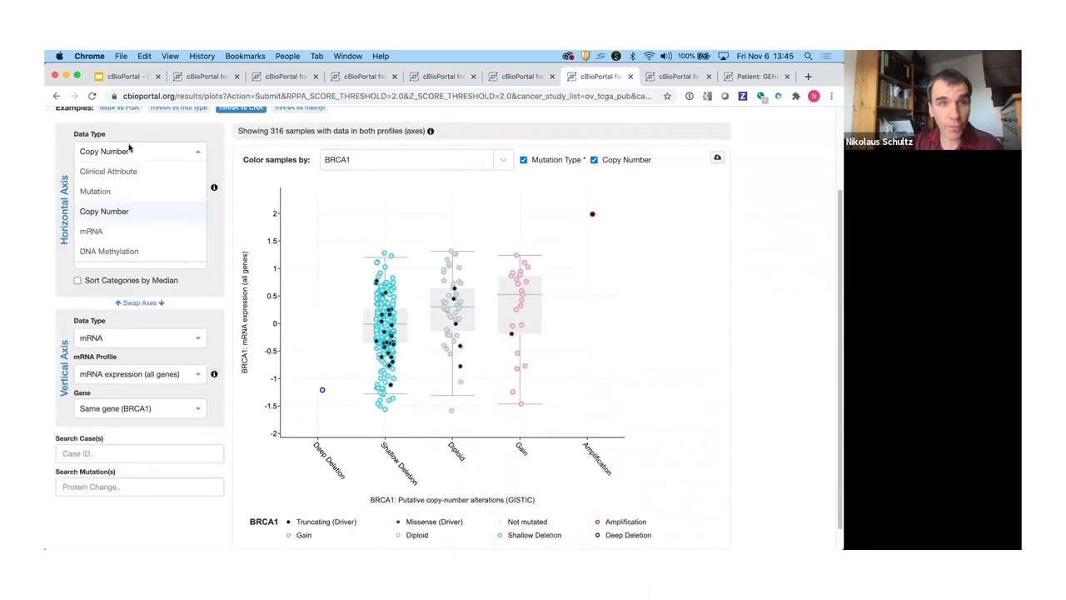
left_click(121, 251)
Review the BRCA1 methylation versus mRNA expression scatter plot, then open the vertical-axis gene list.
scroll(50, 326, "down", 2)
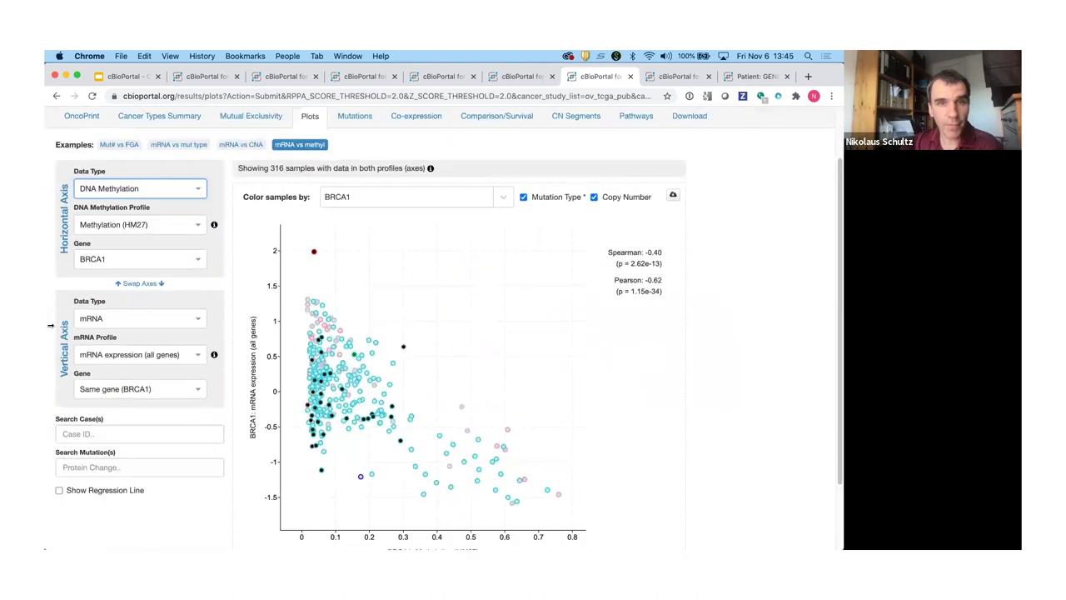
scroll(134, 287, "down", 1)
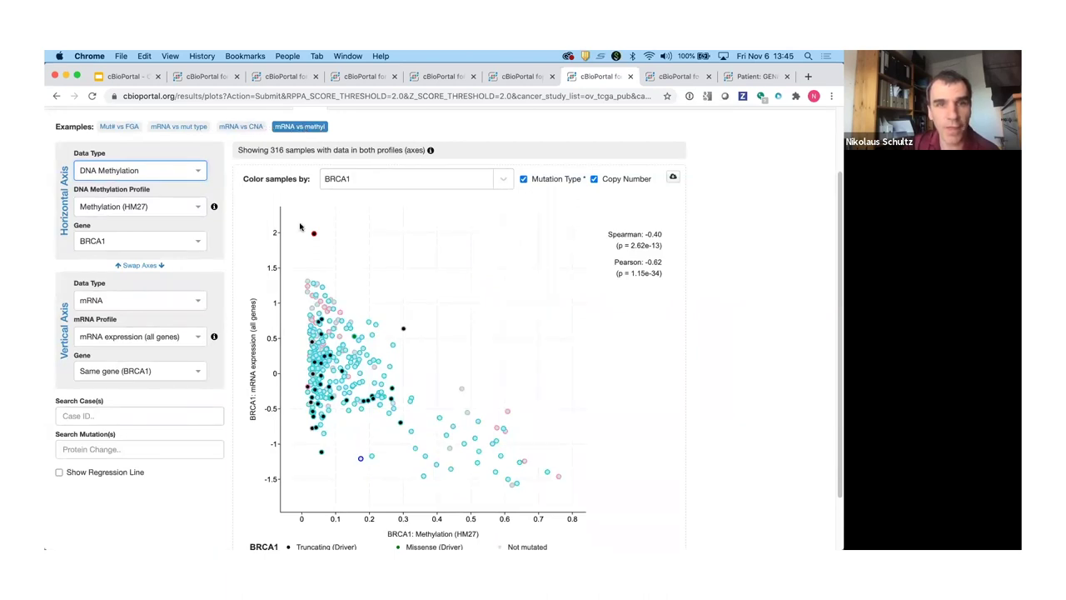
scroll(281, 473, "down", 1)
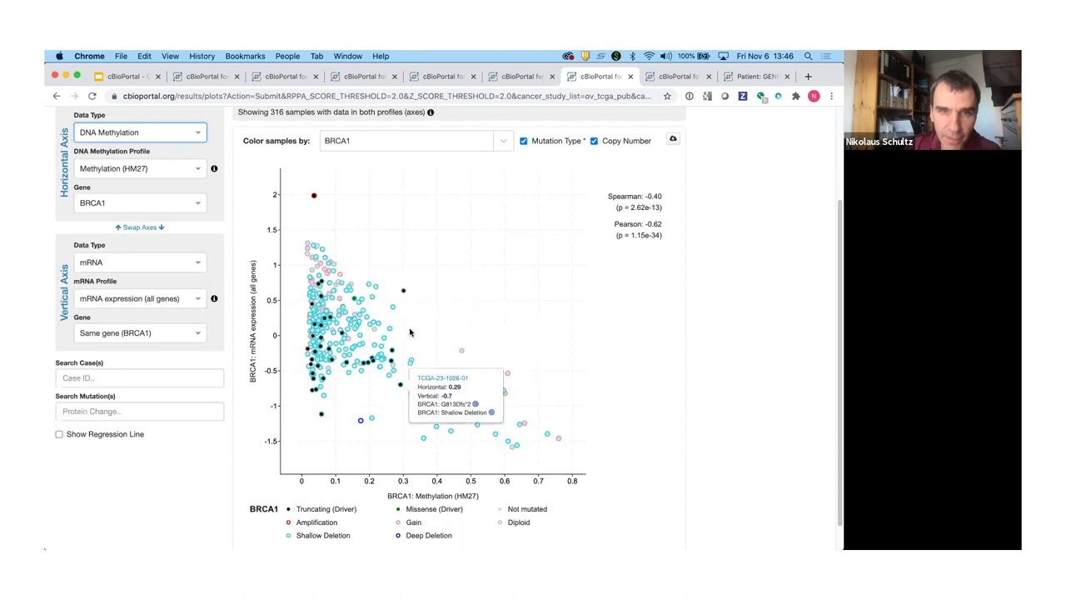
mouse_move(309, 350)
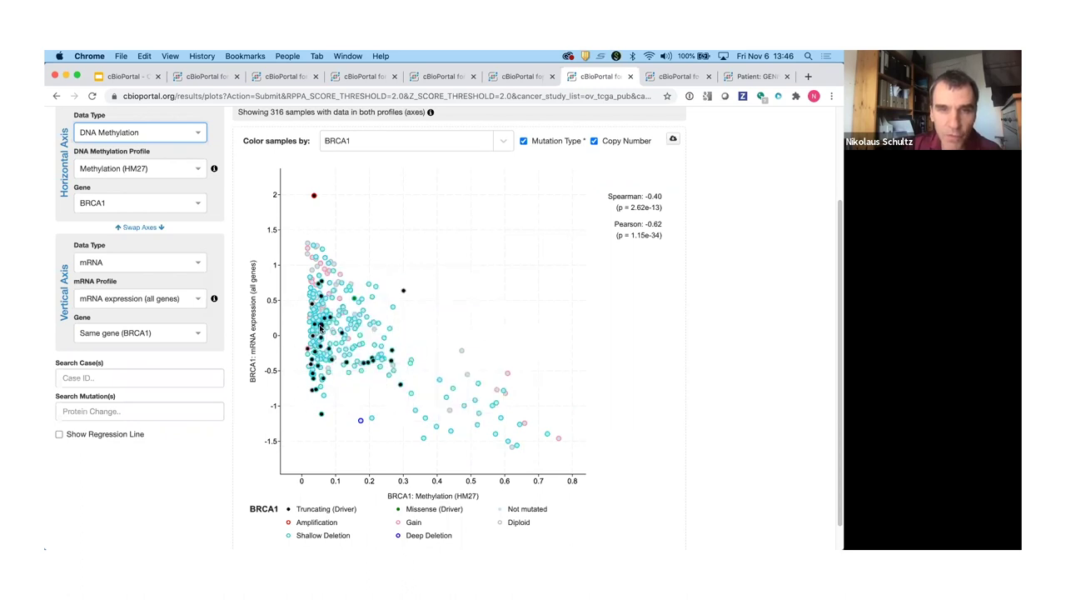
mouse_move(322, 322)
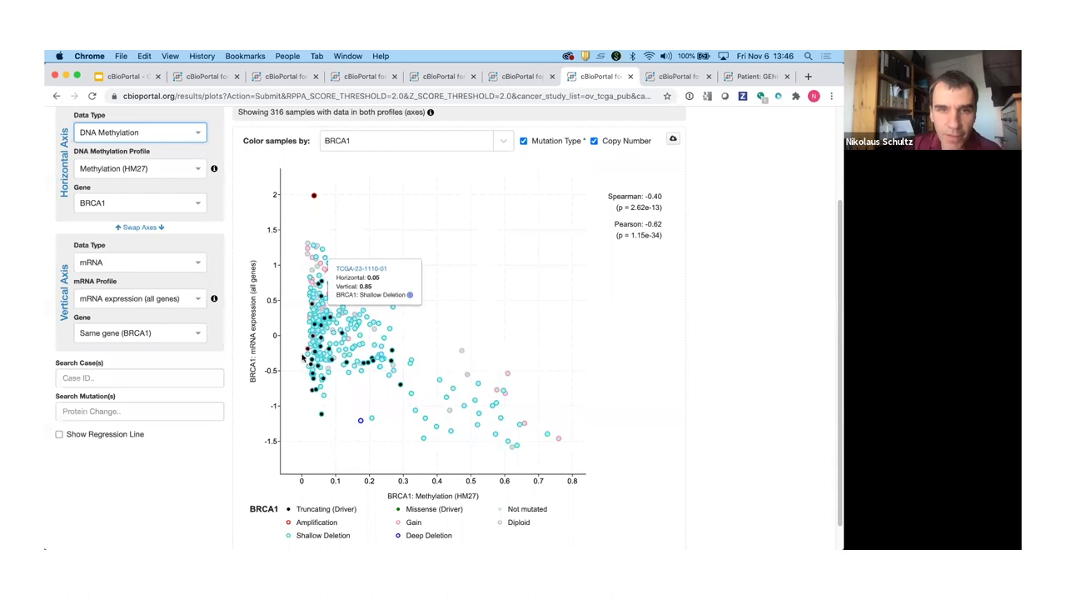
scroll(121, 321, "up", 5)
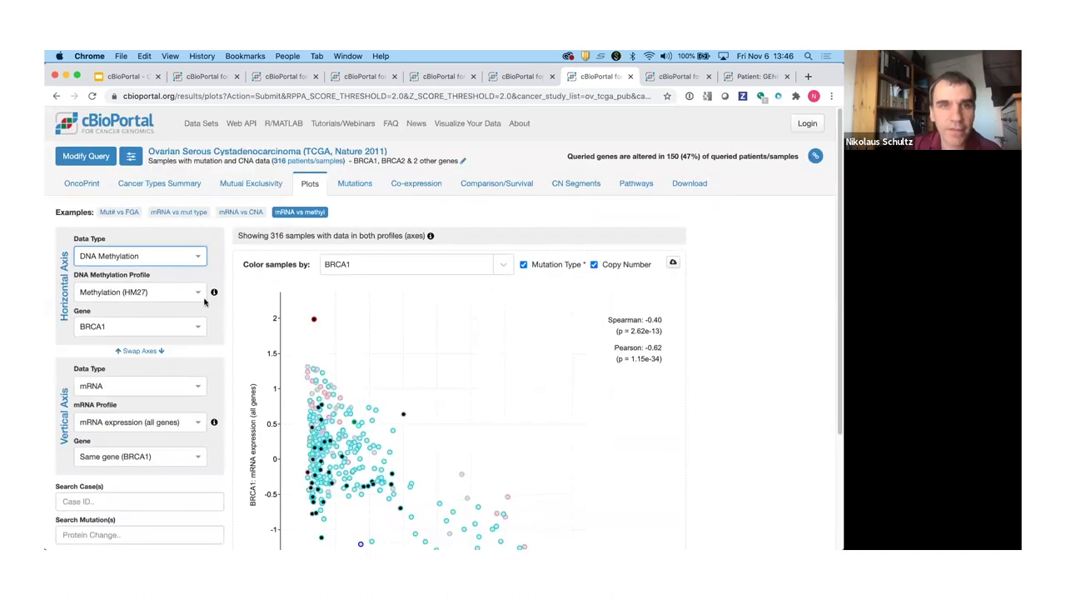
scroll(133, 445, "down", 4)
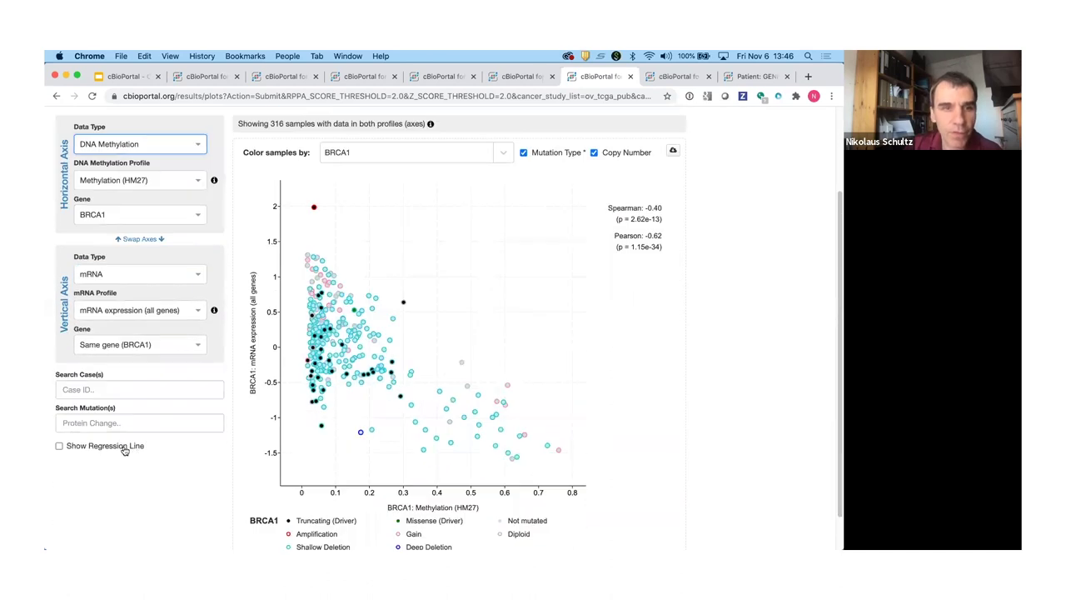
left_click(144, 344)
Plot CCNE1 mRNA expression on the vertical axis.
left_click(133, 429)
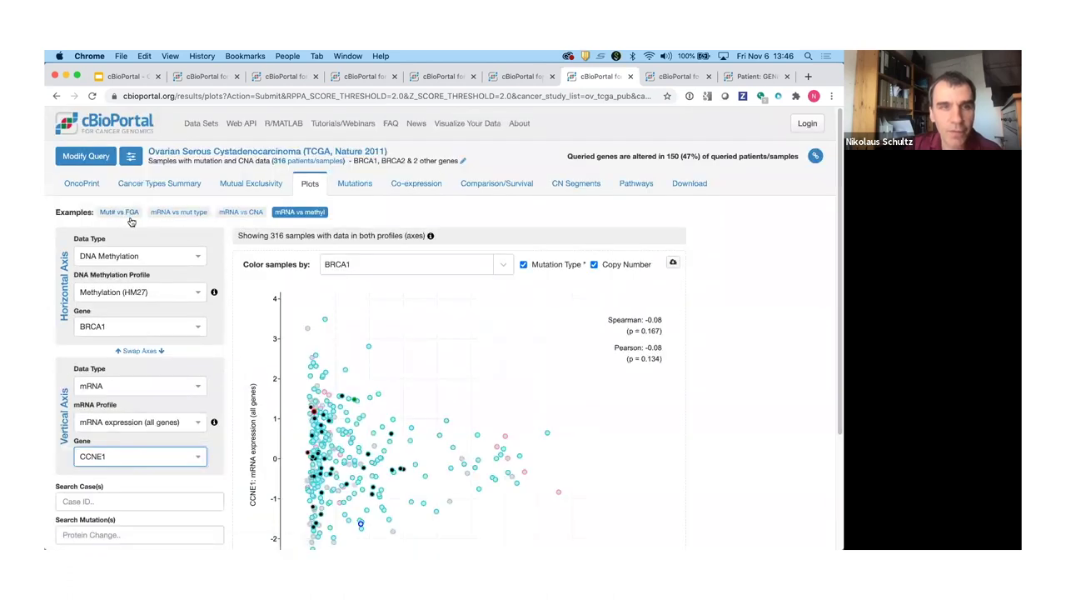
scroll(358, 375, "down", 3)
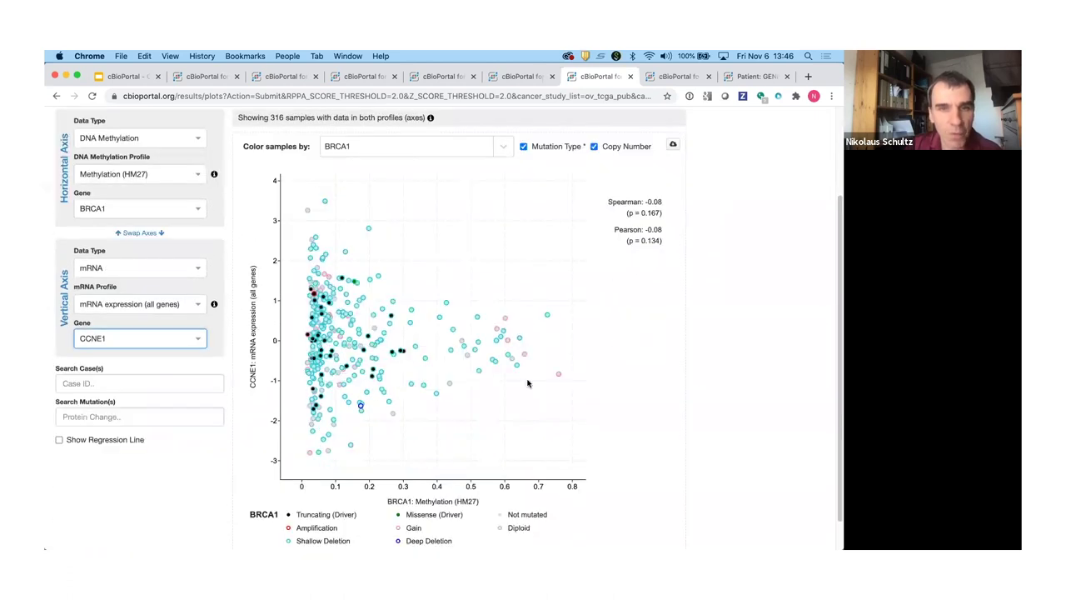
scroll(358, 350, "up", 2)
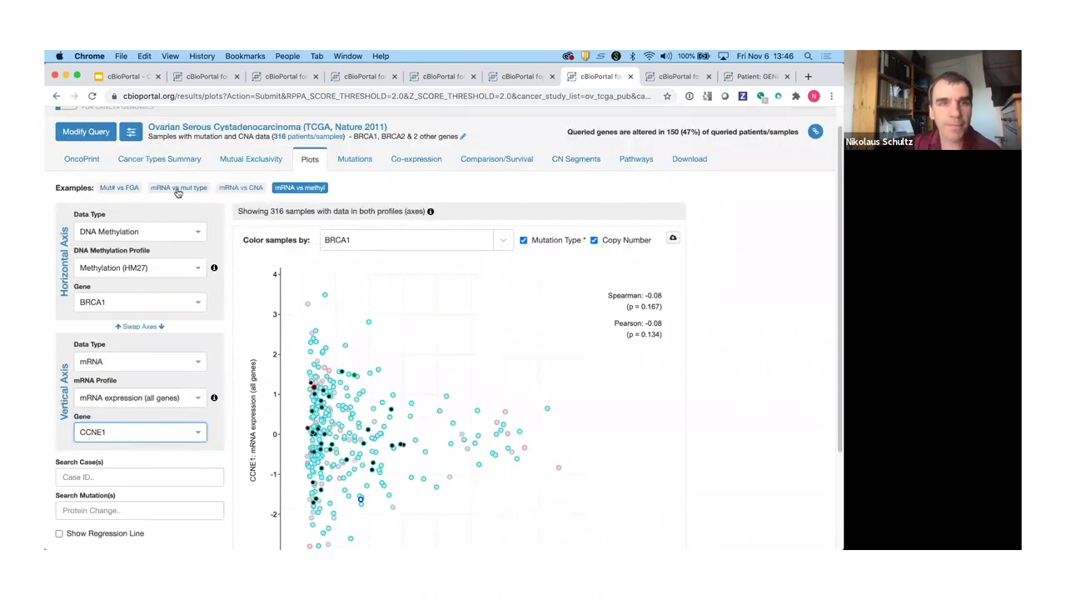
Load the Mut# vs FGA example, then the mRNA vs CNA example plot.
left_click(121, 189)
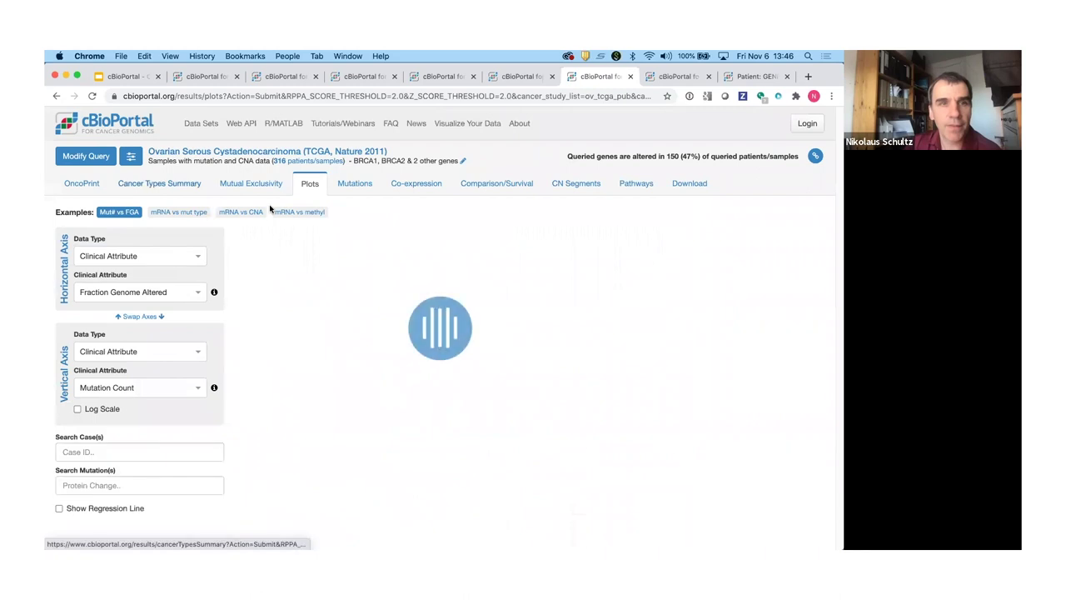
left_click(254, 212)
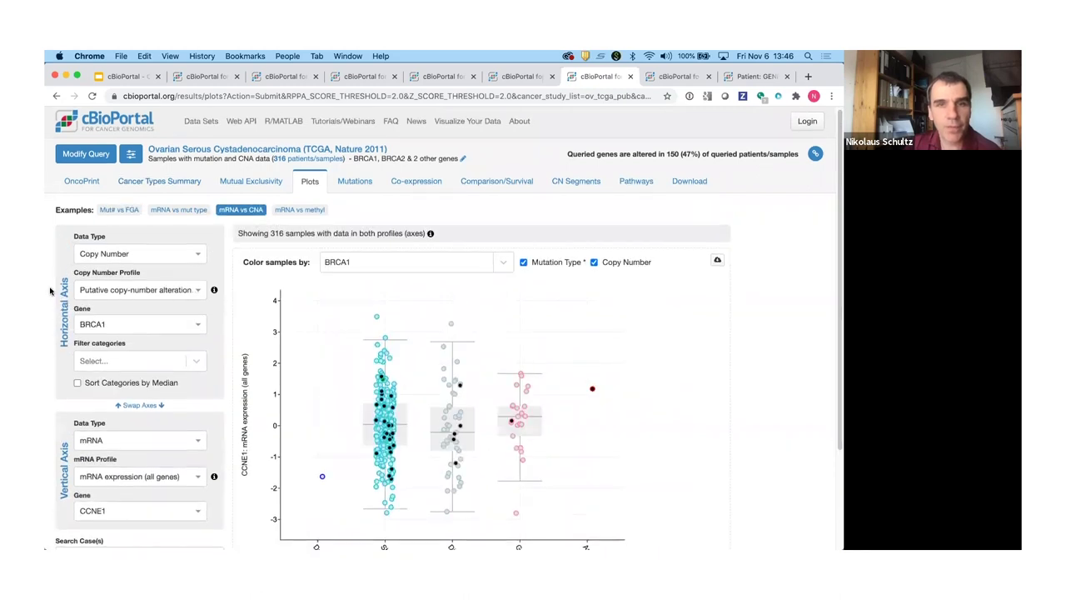
scroll(50, 290, "down", 2)
Set the vertical-axis gene to KRAS and colour samples by KRAS status.
left_click(149, 437)
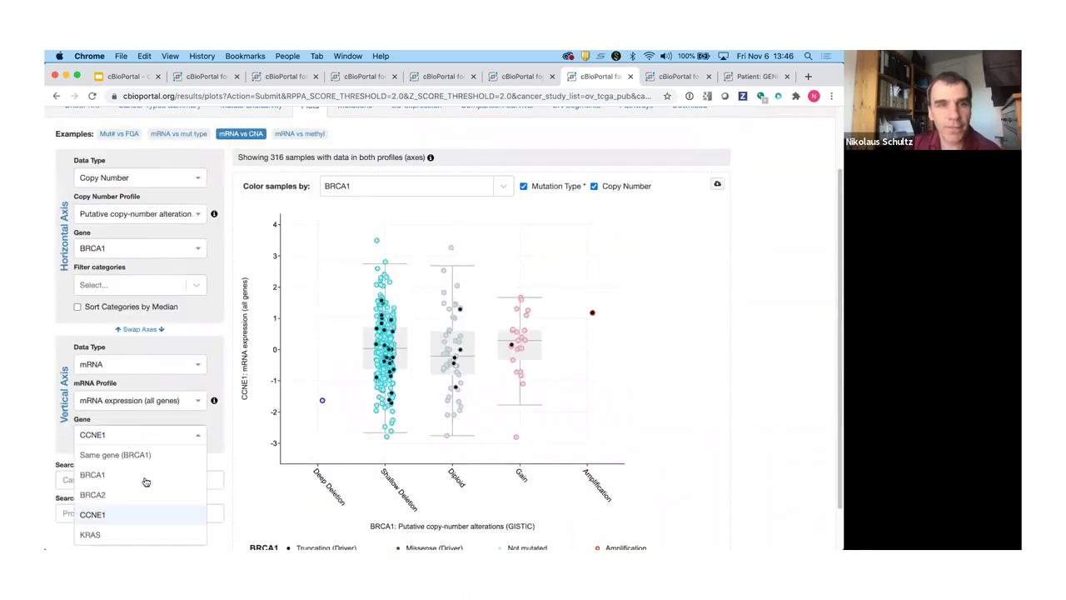
left_click(139, 535)
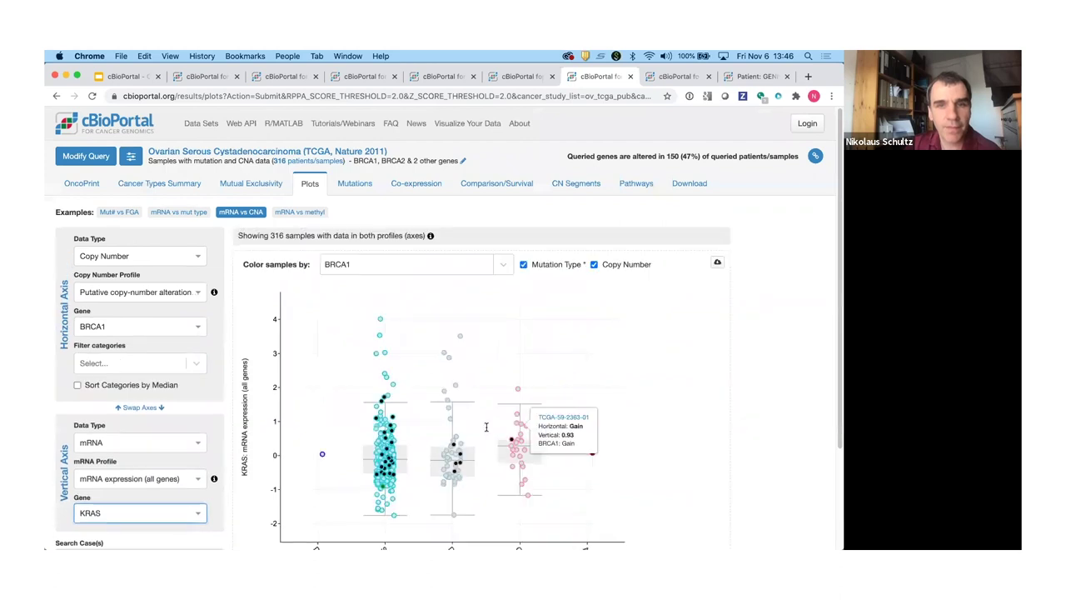
scroll(533, 425, "down", 3)
scroll(499, 400, "up", 1)
left_click(399, 177)
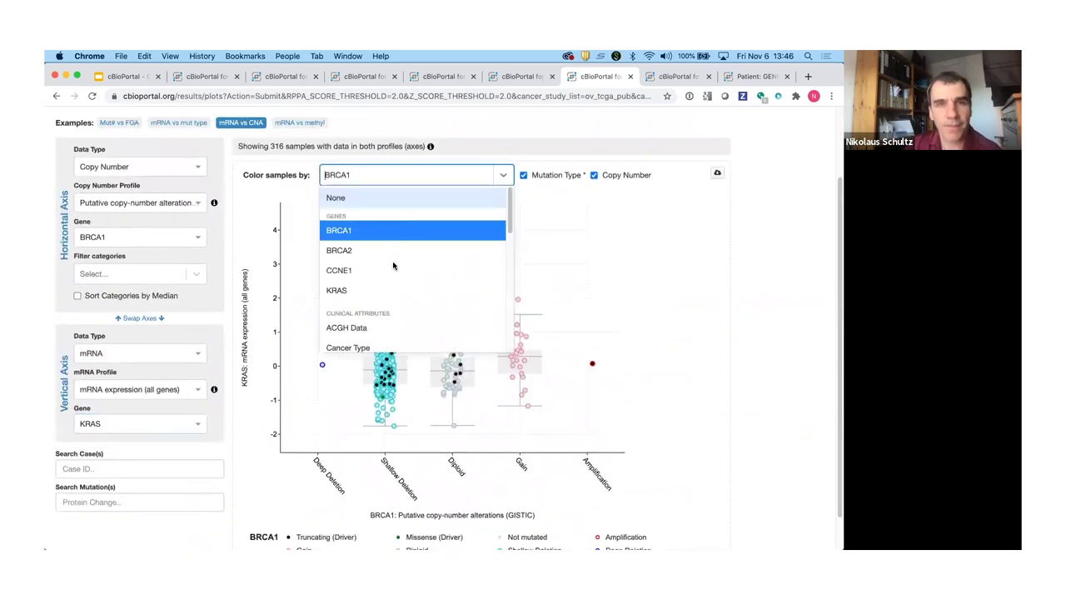
left_click(498, 287)
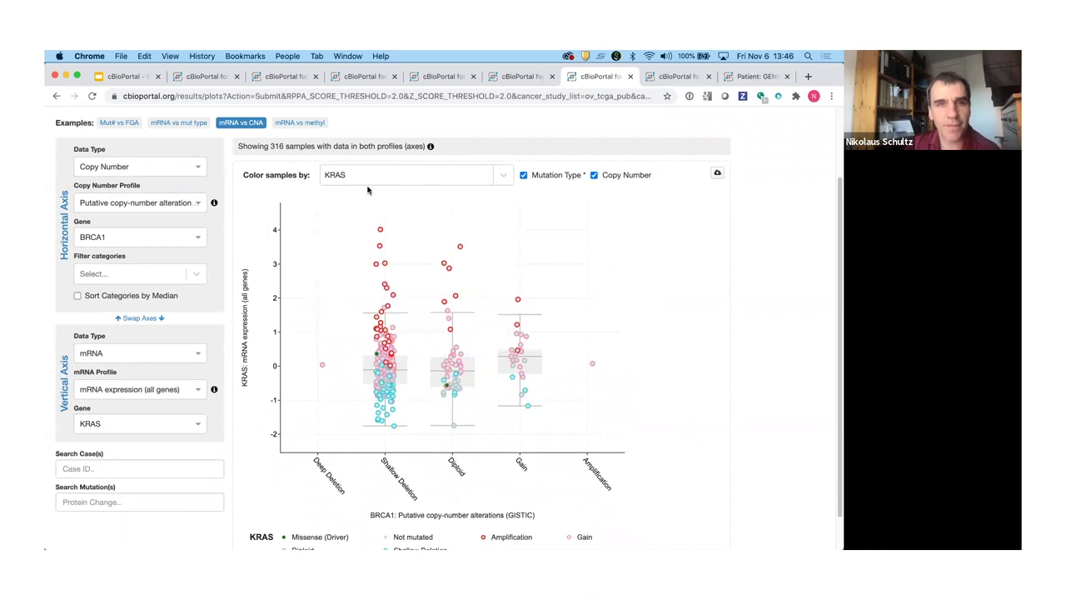
Set the horizontal-axis gene to KRAS to show its copy-number alterations.
scroll(120, 233, "up", 1)
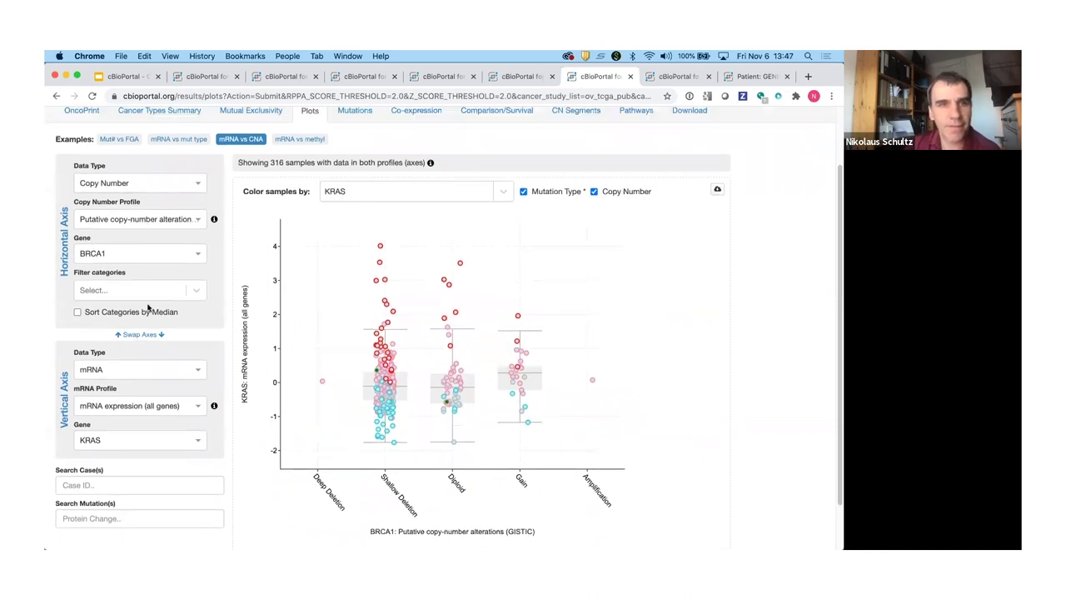
left_click(117, 254)
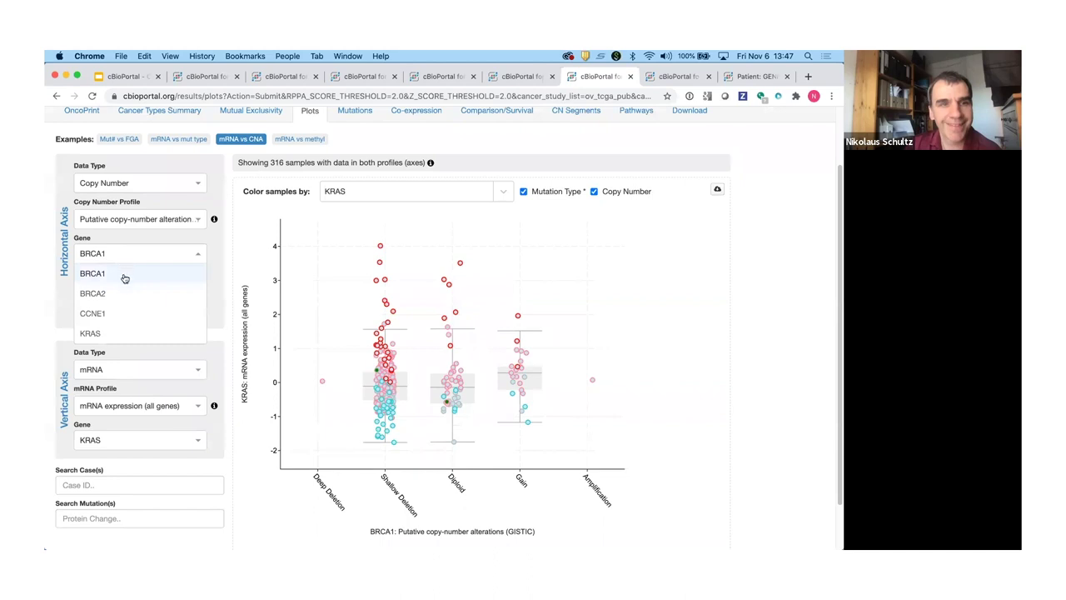
left_click(124, 333)
scroll(637, 314, "up", 3)
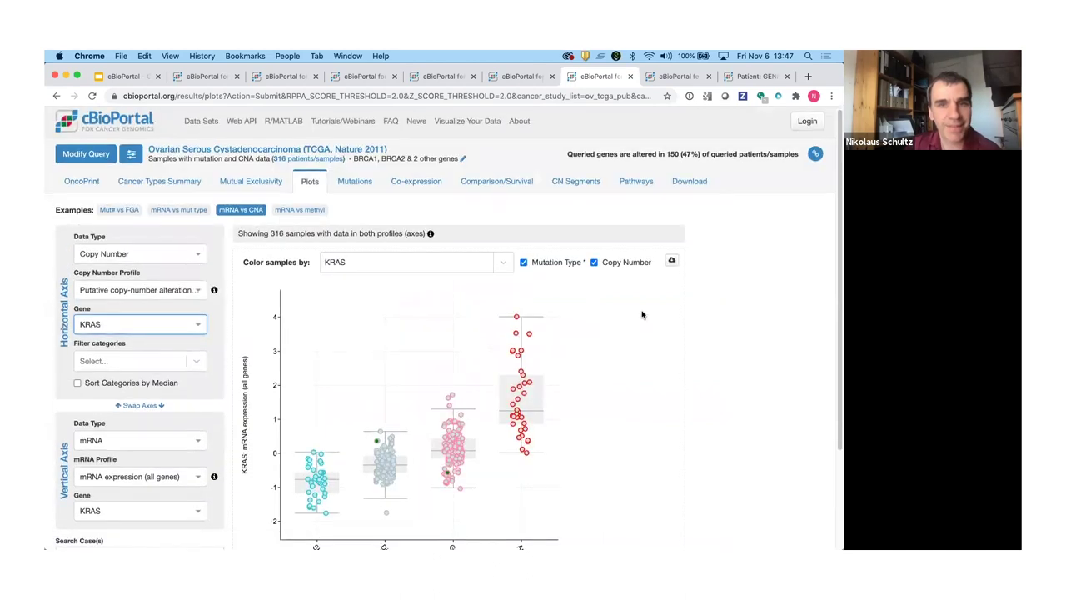
Leave the KRAS plot via the cBioPortal logo, returning to the study list with PanCancer and Pediatric studies.
scroll(638, 314, "down", 3)
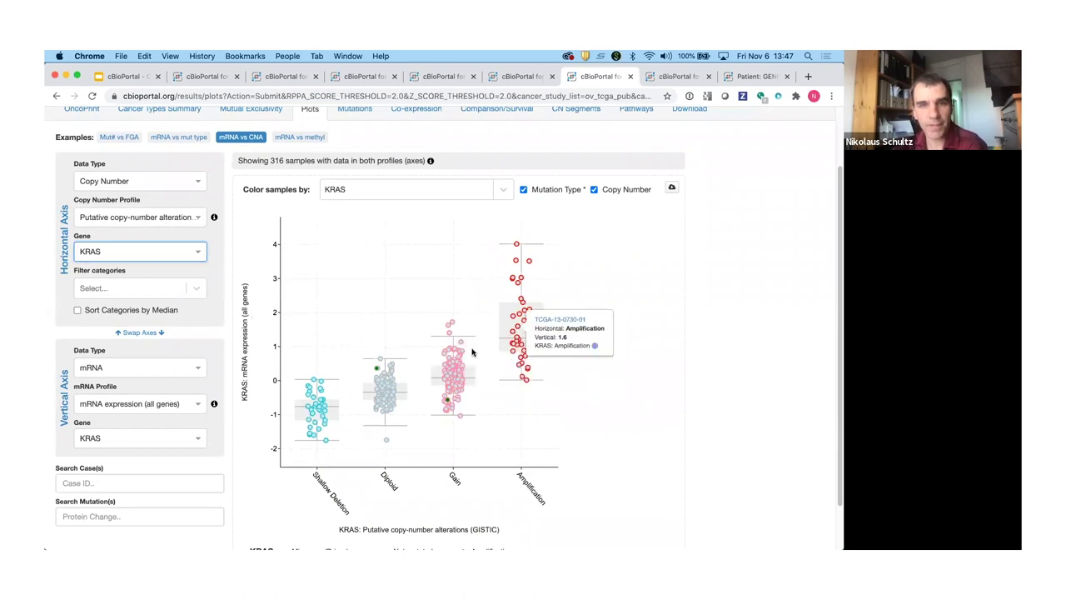
mouse_move(461, 376)
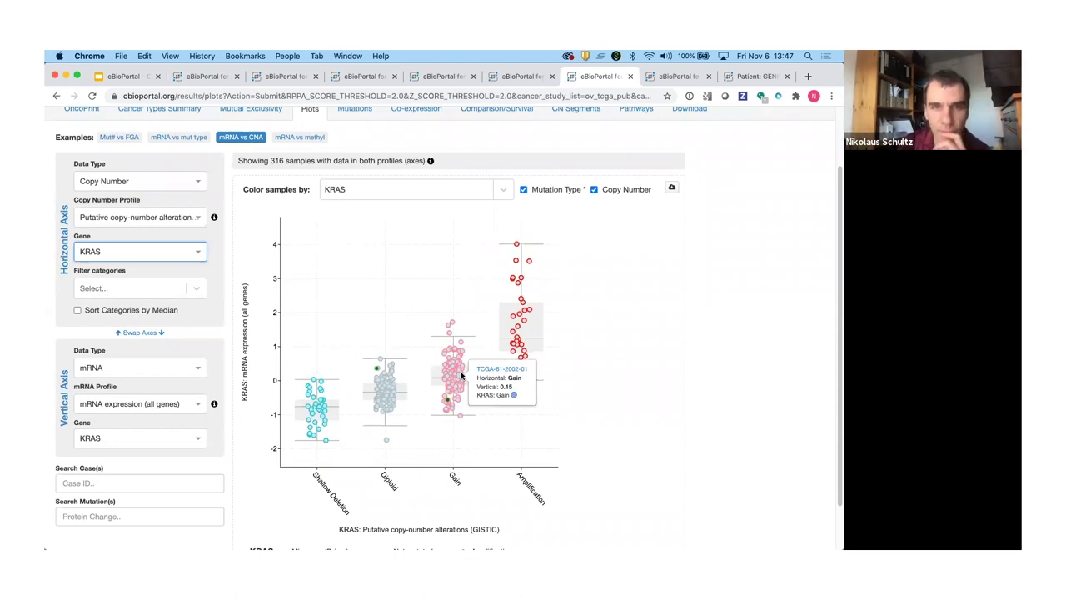
mouse_move(323, 402)
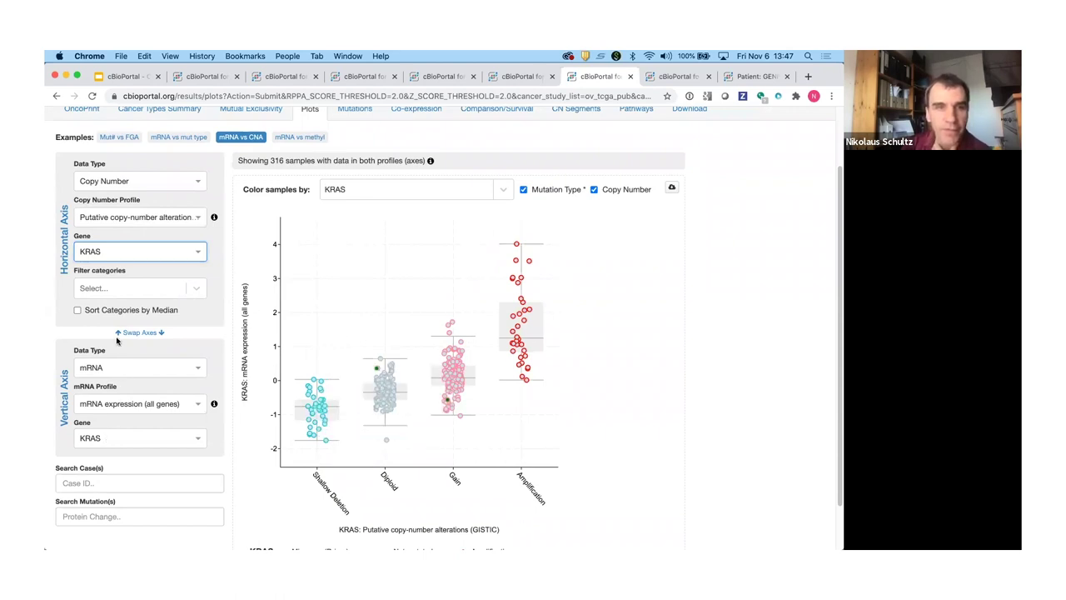
scroll(103, 348, "up", 1)
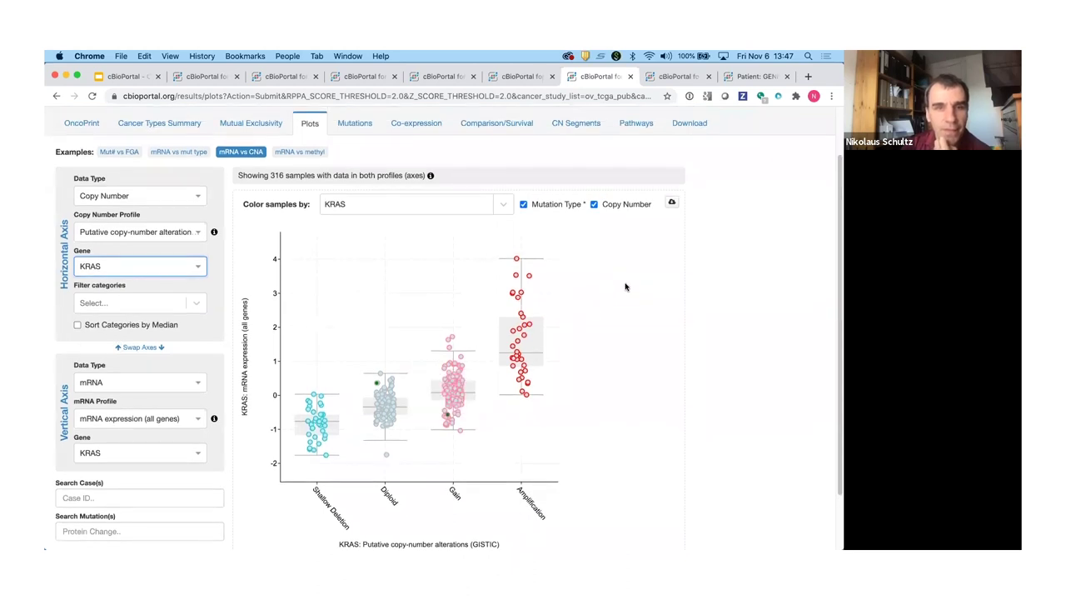
scroll(626, 287, "down", 1)
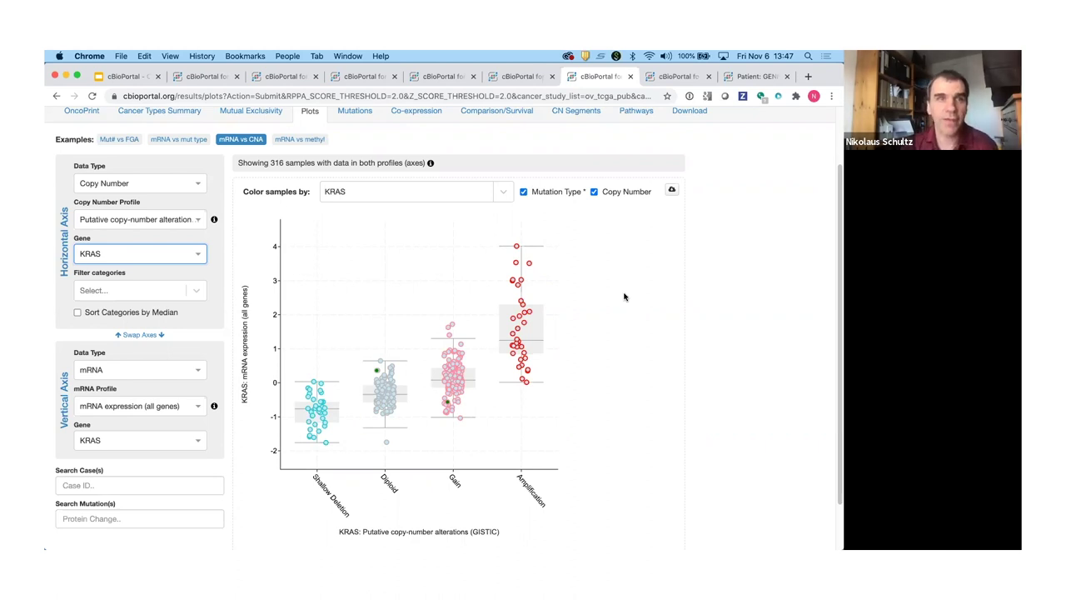
scroll(624, 296, "up", 3)
left_click(79, 140)
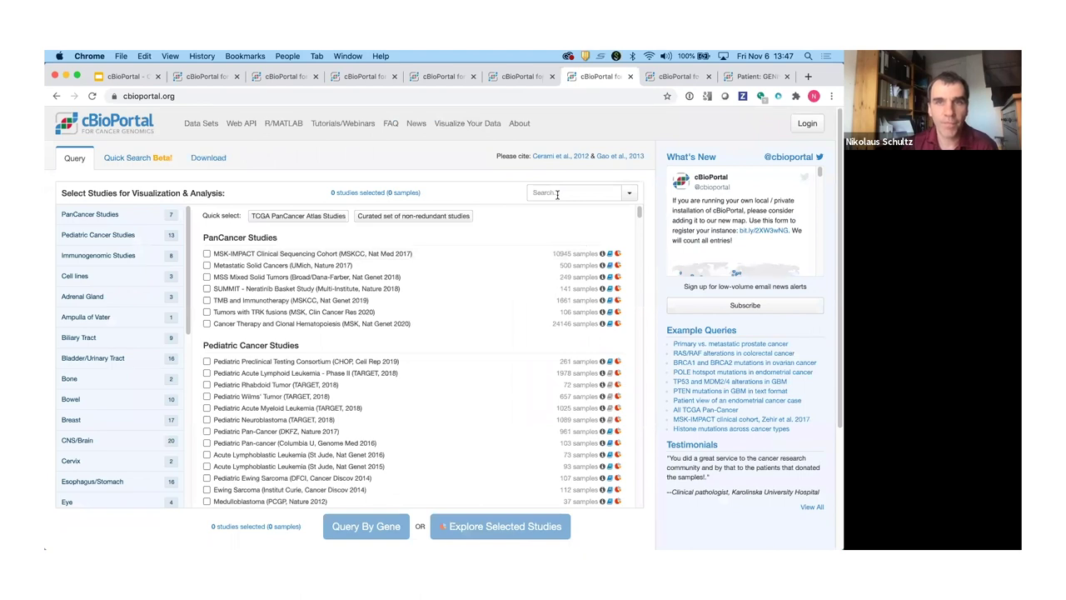
Select the MSK-IMPACT Clinical Sequencing Cohort (MSKCC, Nat Med 2017) study and open its summary view.
left_click(207, 254)
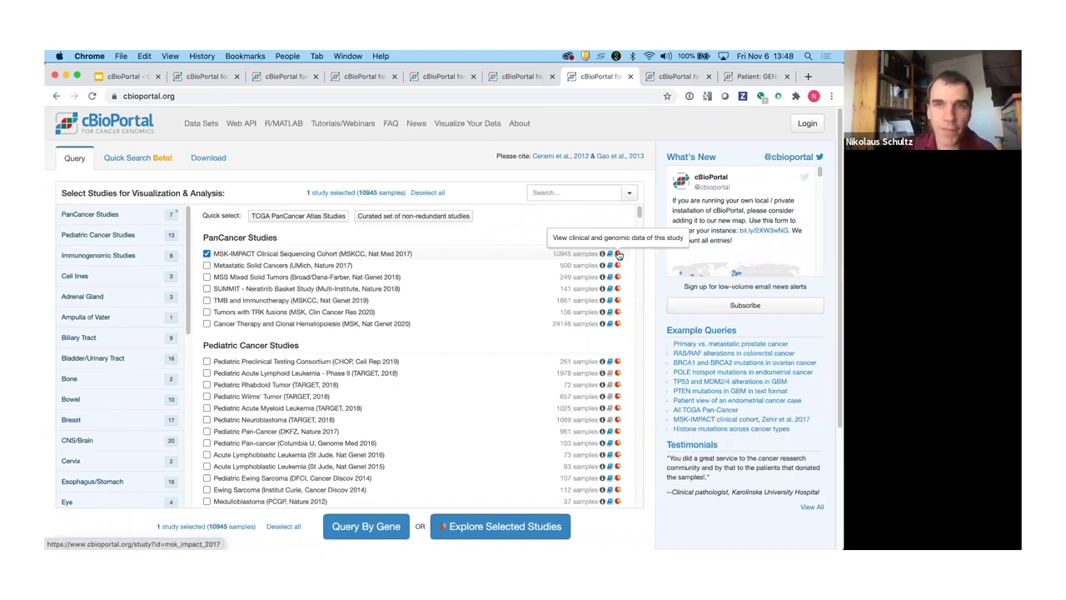
left_click(618, 254)
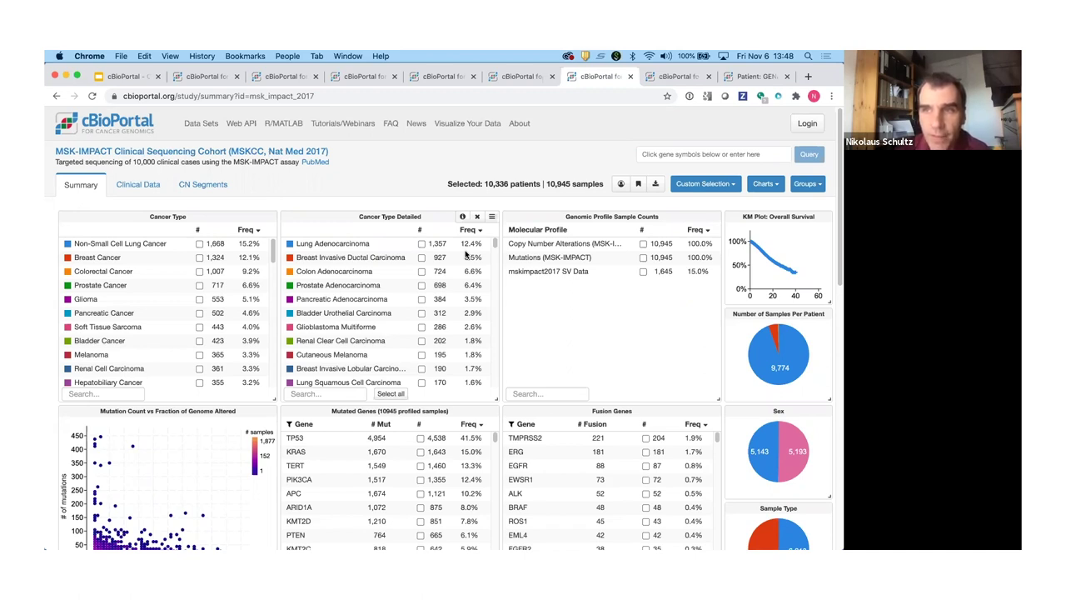
left_click(516, 79)
Cycle through the open tabs, settling on the FGFR2 mRNA versus study-of-origin plot.
left_click(441, 79)
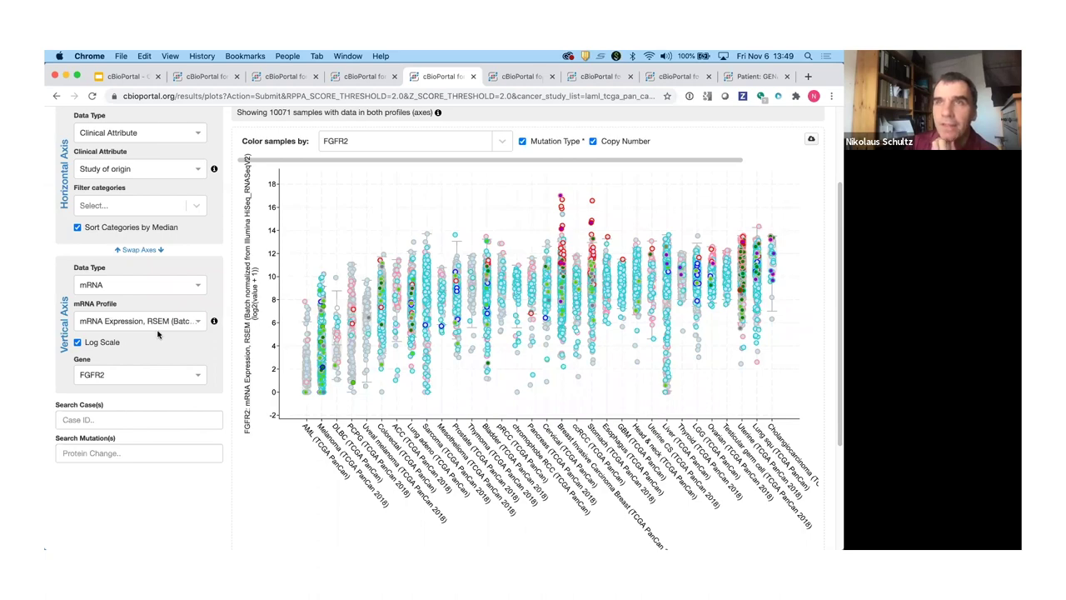
scroll(211, 363, "up", 3)
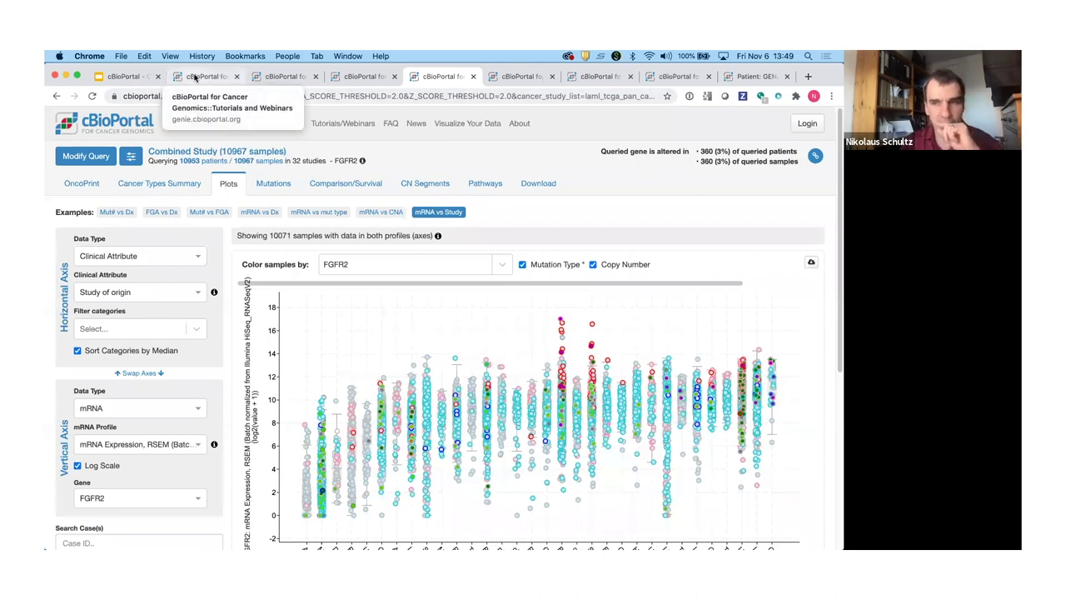
left_click(195, 77)
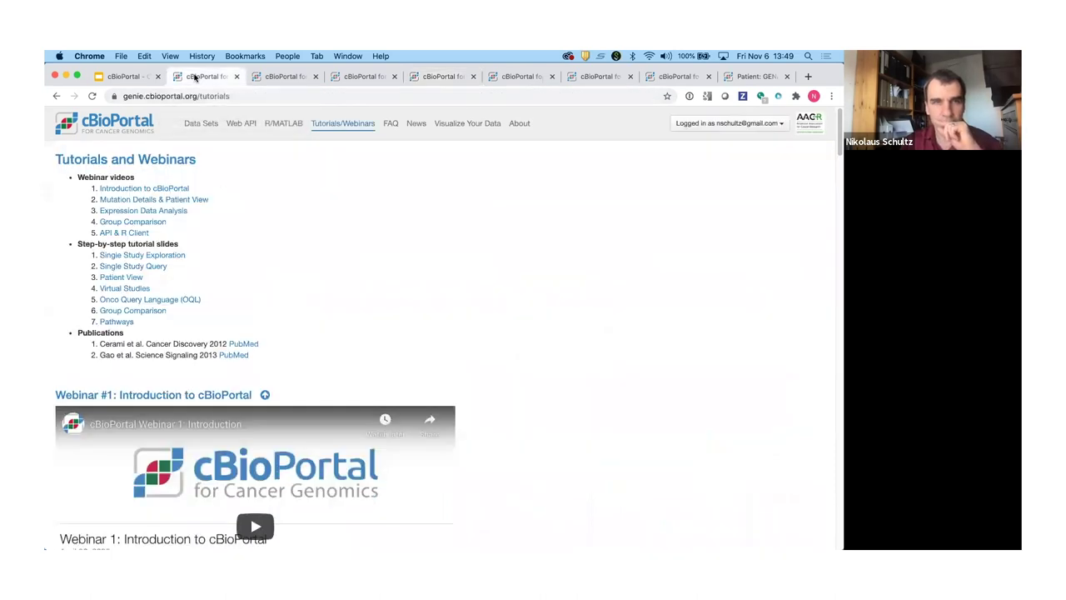
left_click(365, 76)
left_click(439, 76)
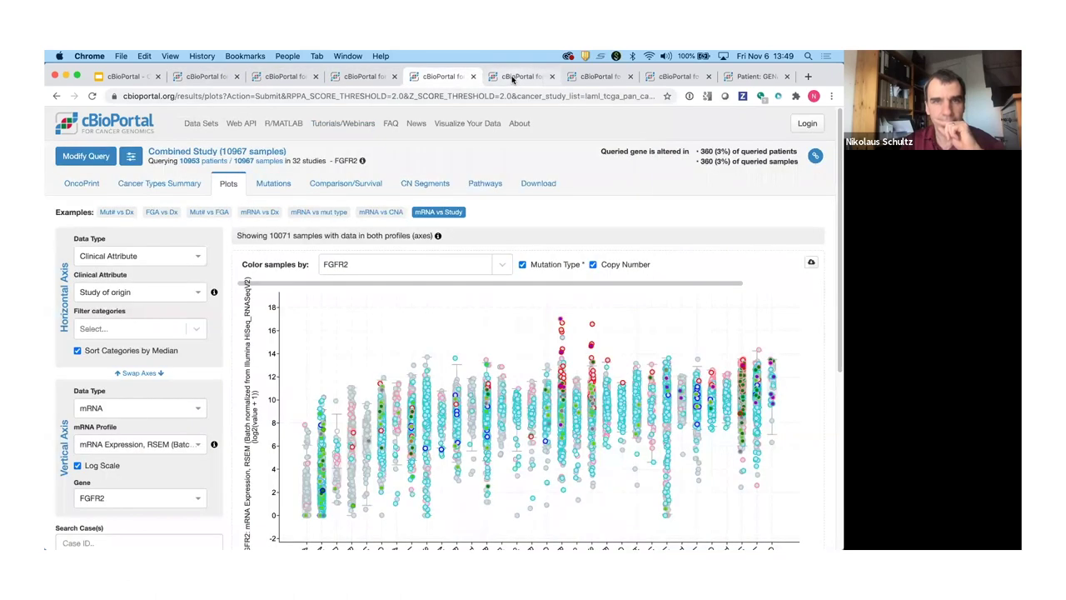
Switch to the GENIE Cohort v8.1-public summary and scroll through its clinical charts.
left_click(514, 78)
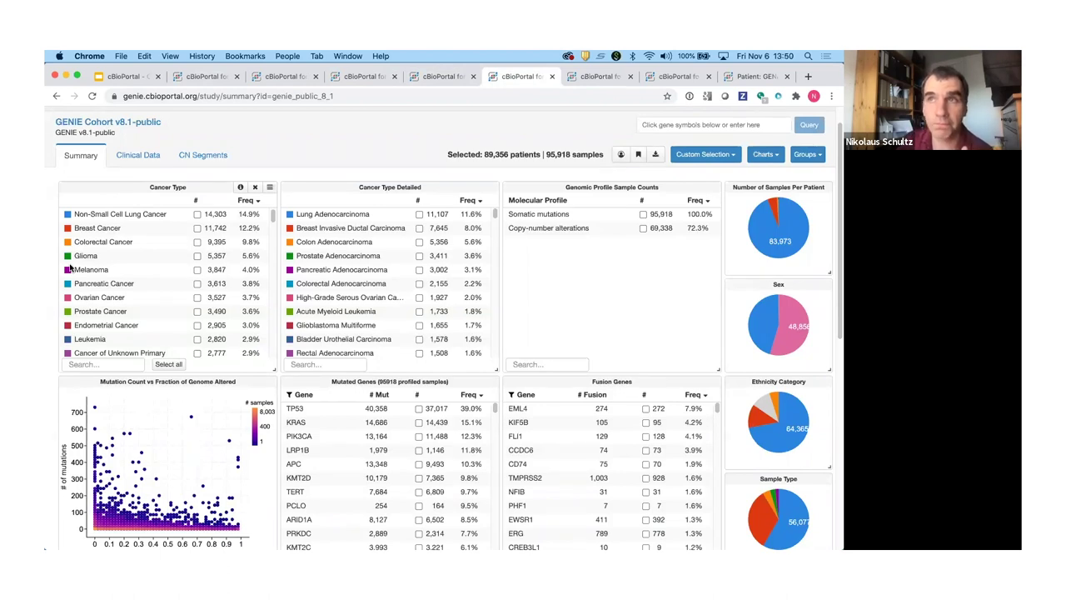
scroll(70, 268, "up", 1)
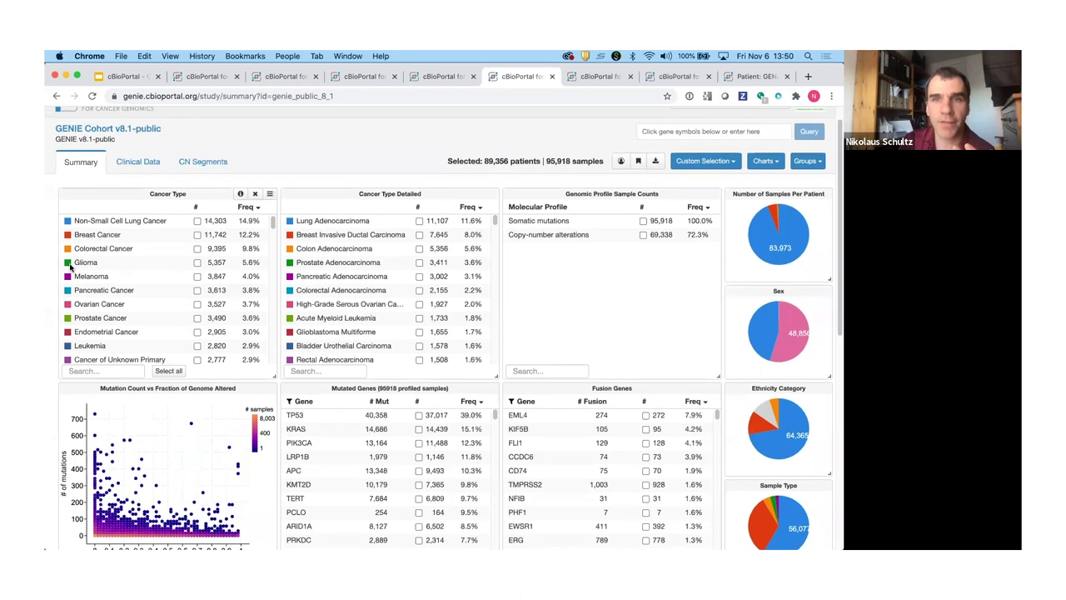
scroll(70, 267, "down", 3)
scroll(70, 267, "down", 4)
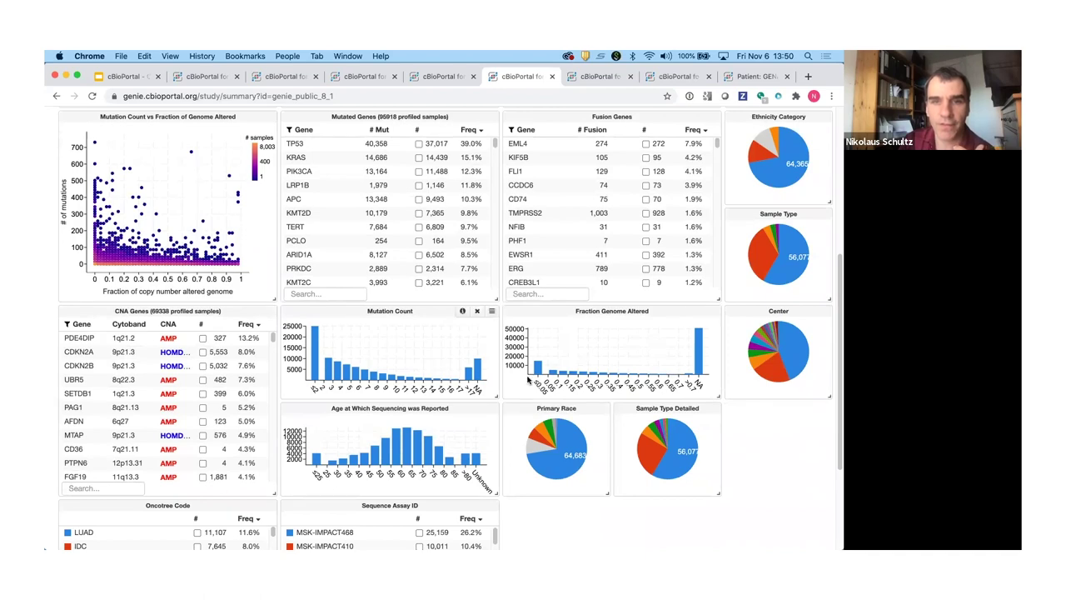
scroll(50, 373, "down", 3)
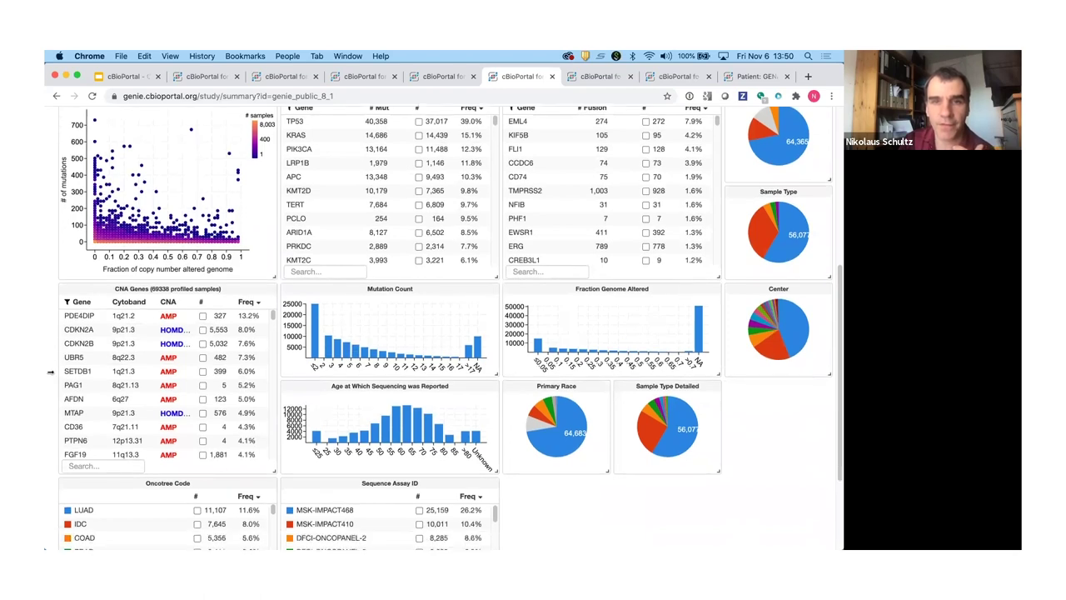
scroll(626, 241, "up", 10)
Browse the list of available charts, close it, and select the page address.
left_click(765, 185)
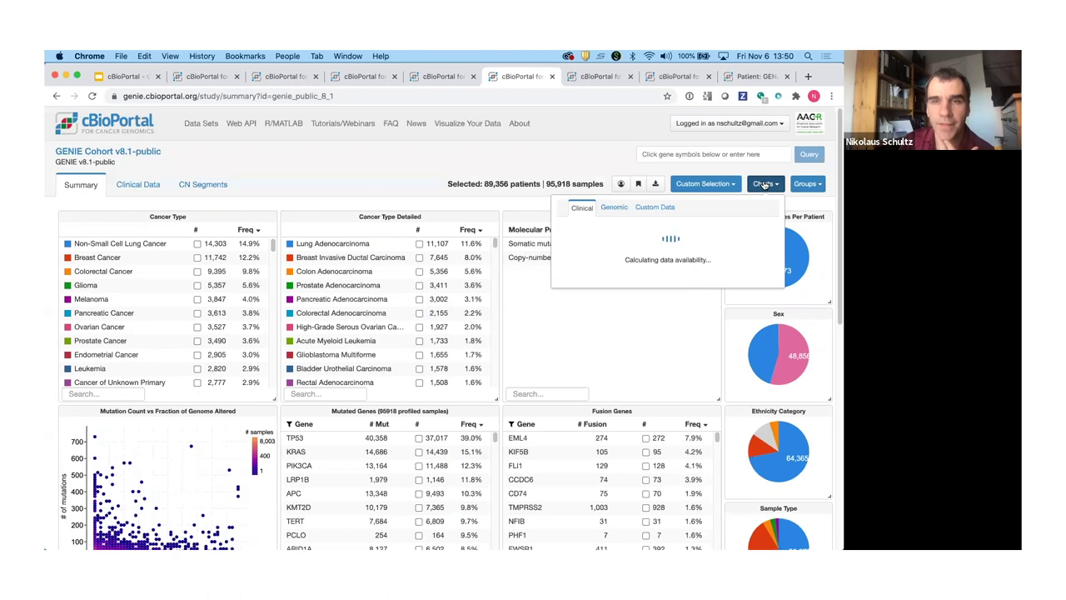
scroll(677, 170, "down", 7)
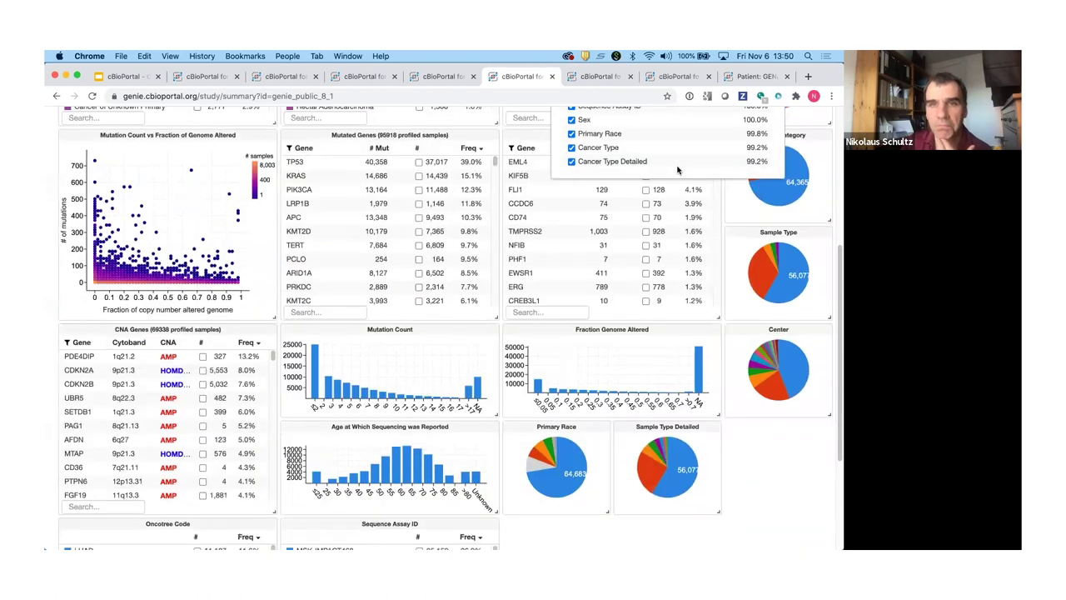
scroll(677, 170, "up", 7)
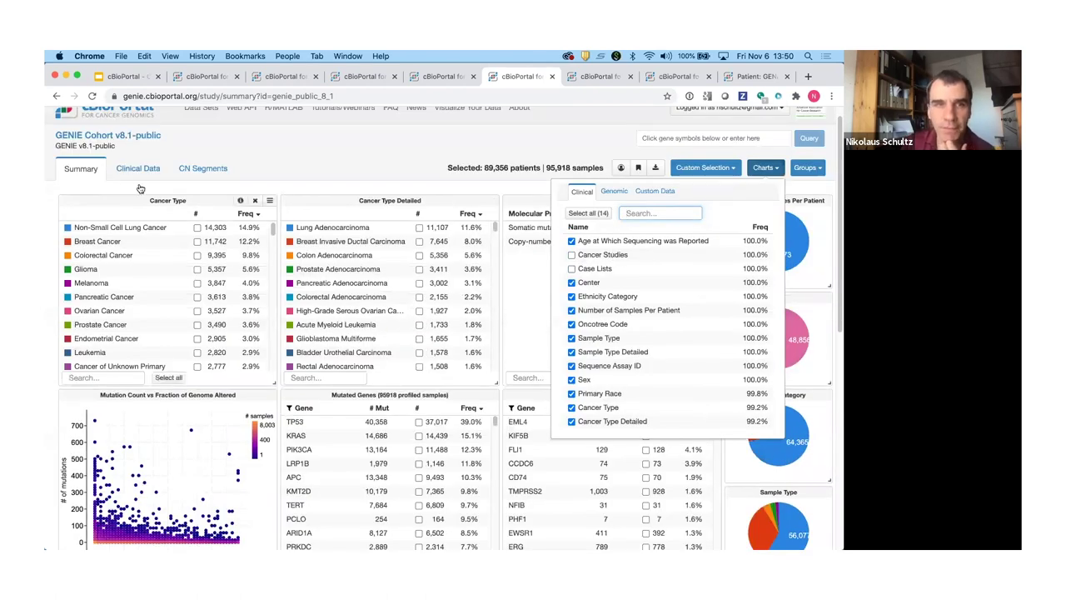
left_click(51, 188)
scroll(65, 249, "down", 5)
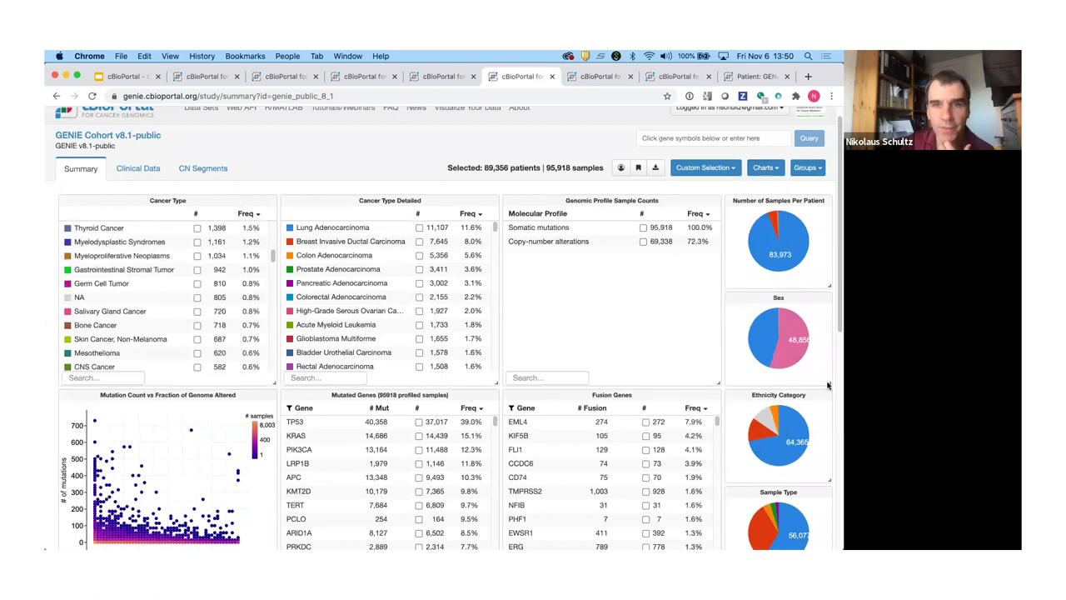
scroll(529, 360, "down", 6)
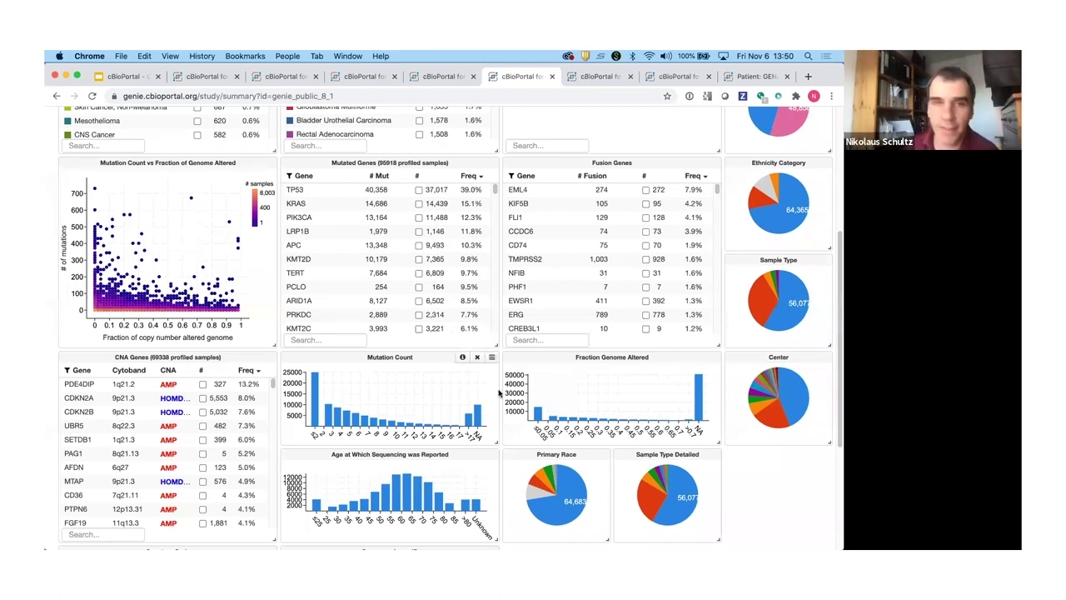
scroll(48, 298, "up", 3)
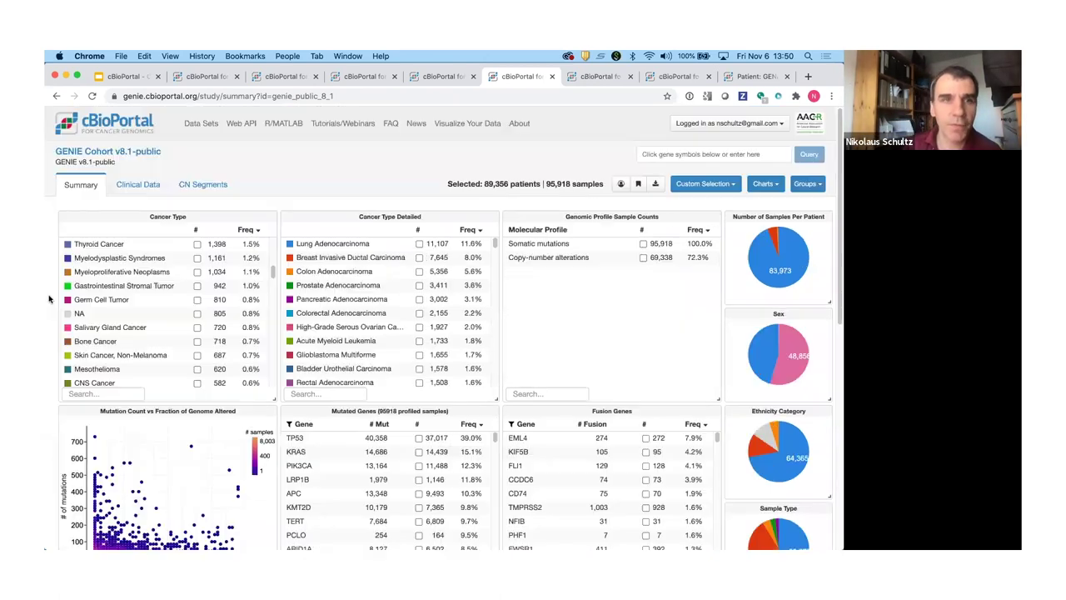
left_click(207, 96)
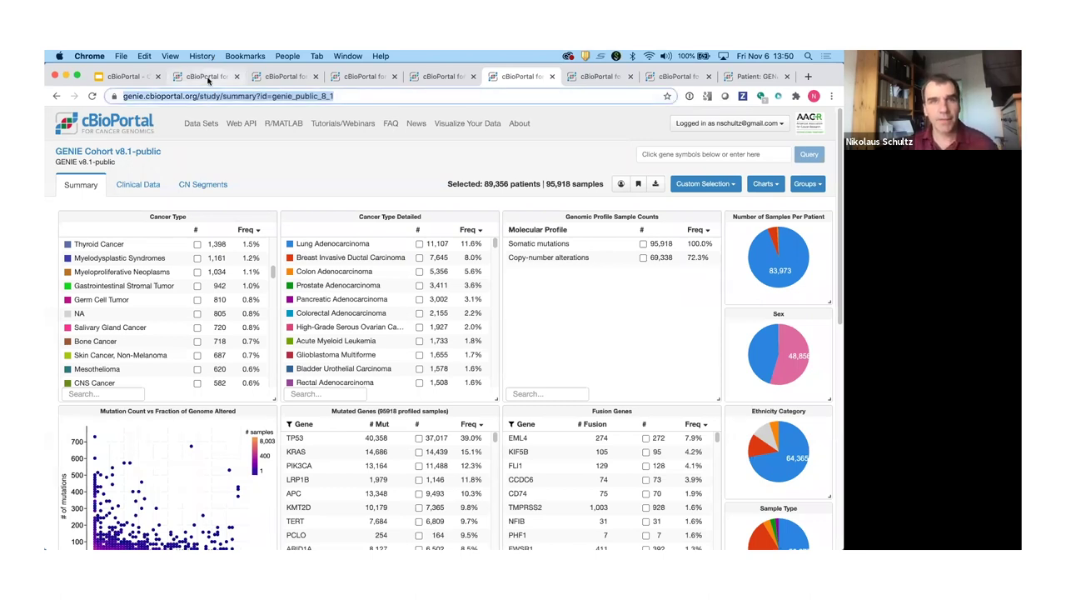
Load cbioportal.org, search 'tcga endo' and select the Uterine Corpus Endometrial Carcinoma (TCGA, Nature 2013) study.
left_click(200, 77)
type("cbioportal.org")
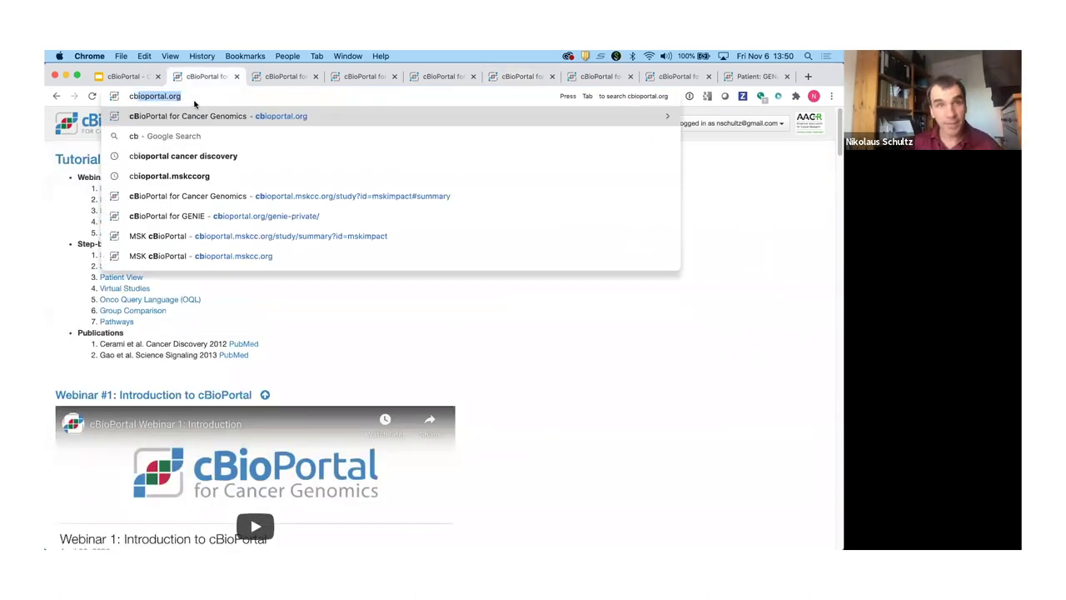
key("Return")
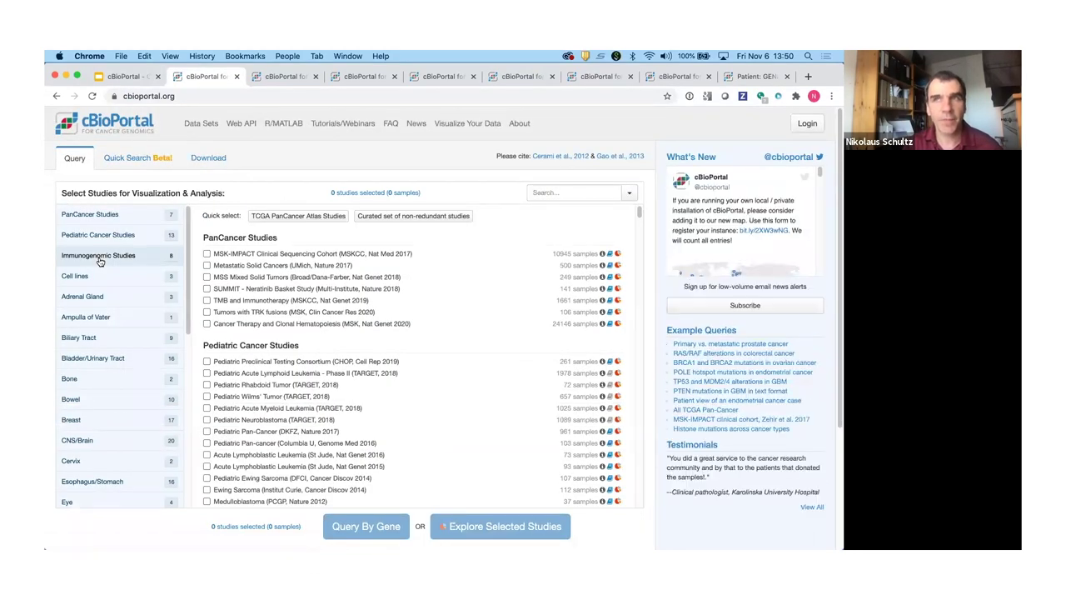
left_click(557, 191)
type("tcga endo")
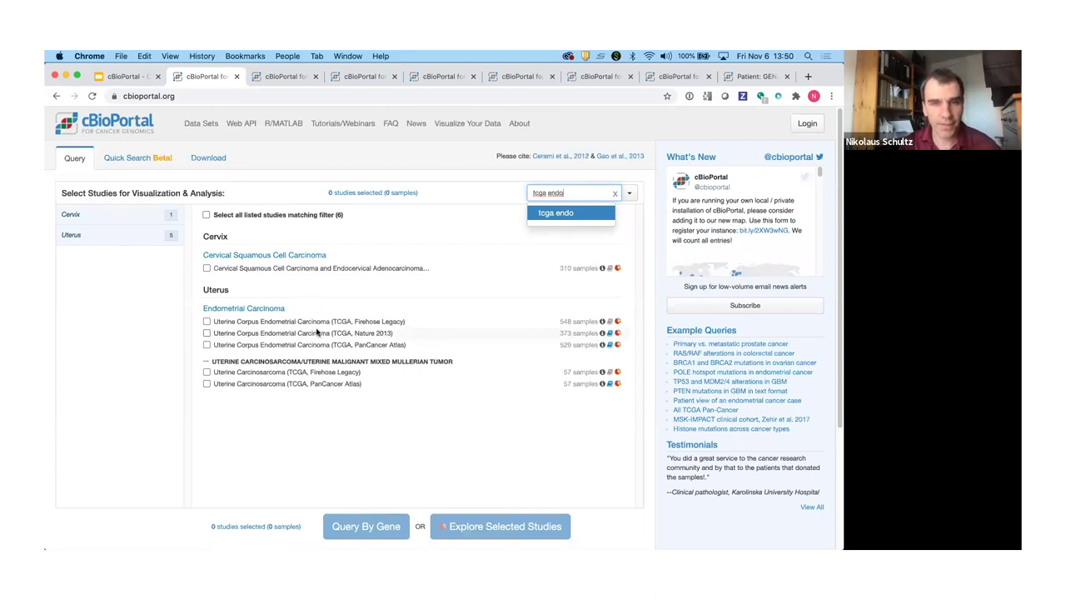
left_click(206, 334)
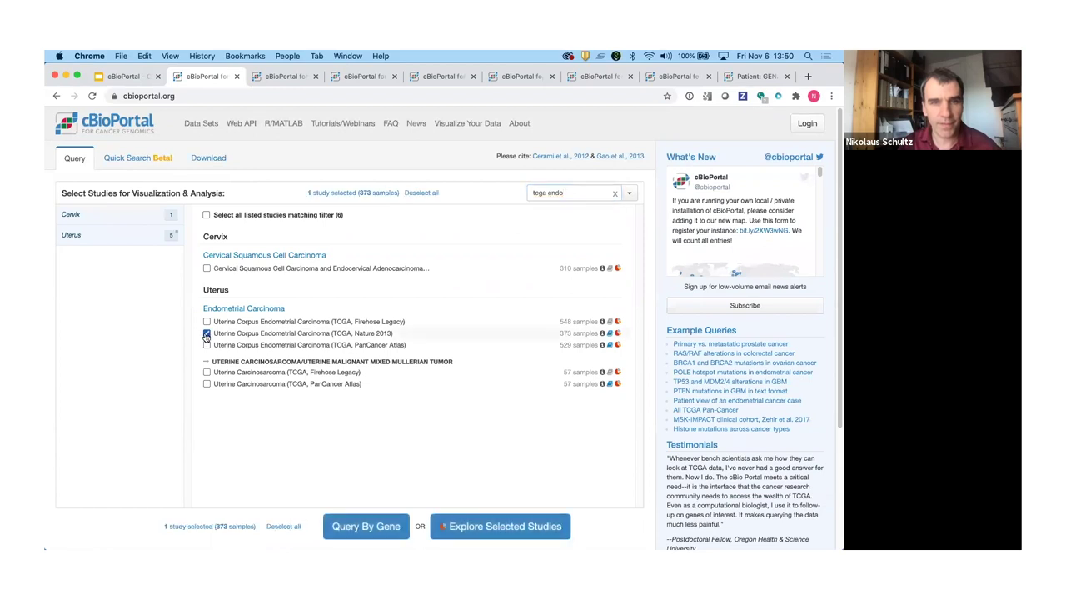
Enter genes KRAS NRAS in the study's gene query form and submit.
left_click(351, 526)
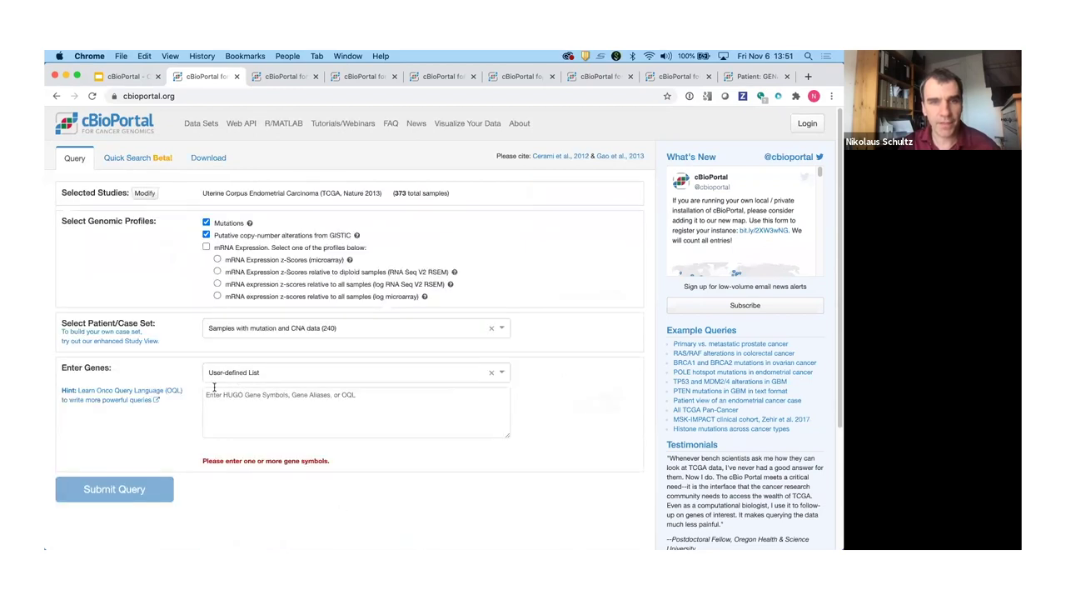
left_click(249, 391)
type("KRAS NRAS")
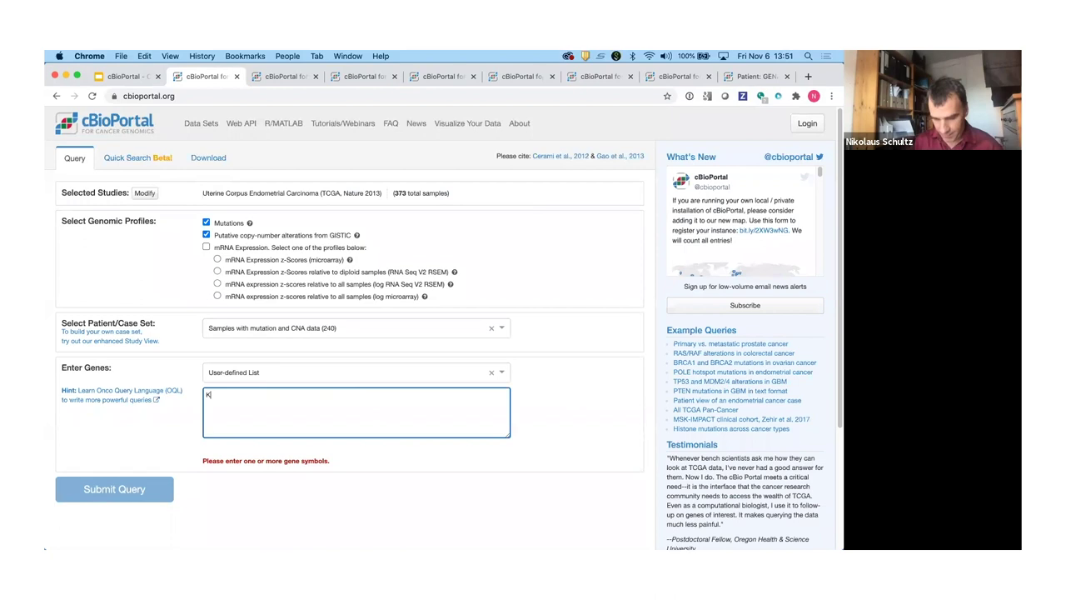
left_click(84, 482)
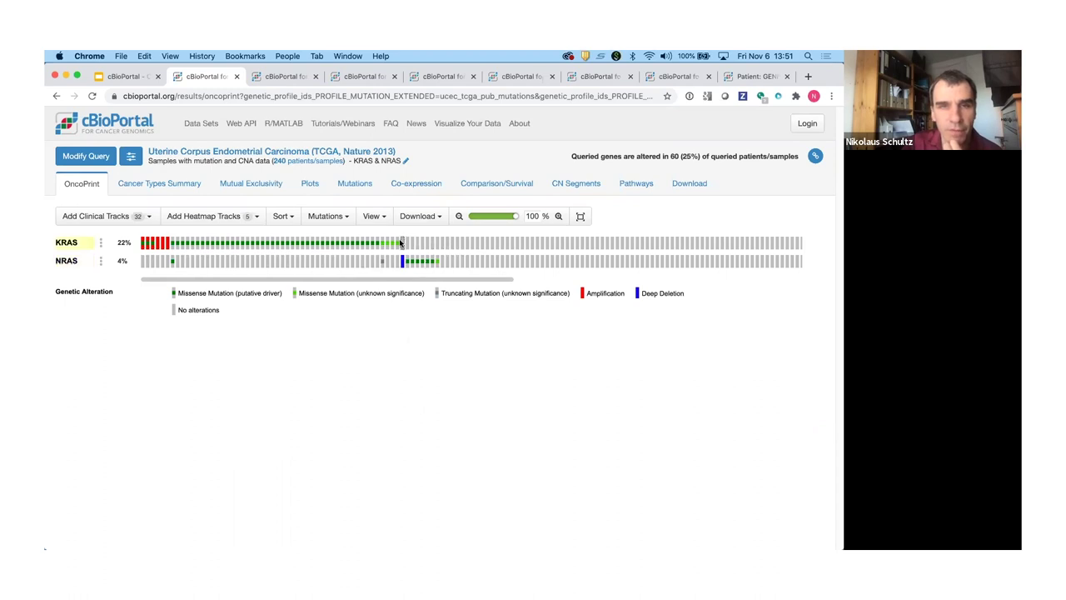
Read the OncoPrint tooltips for the KRAS- and NRAS-altered endometrial samples.
mouse_move(153, 242)
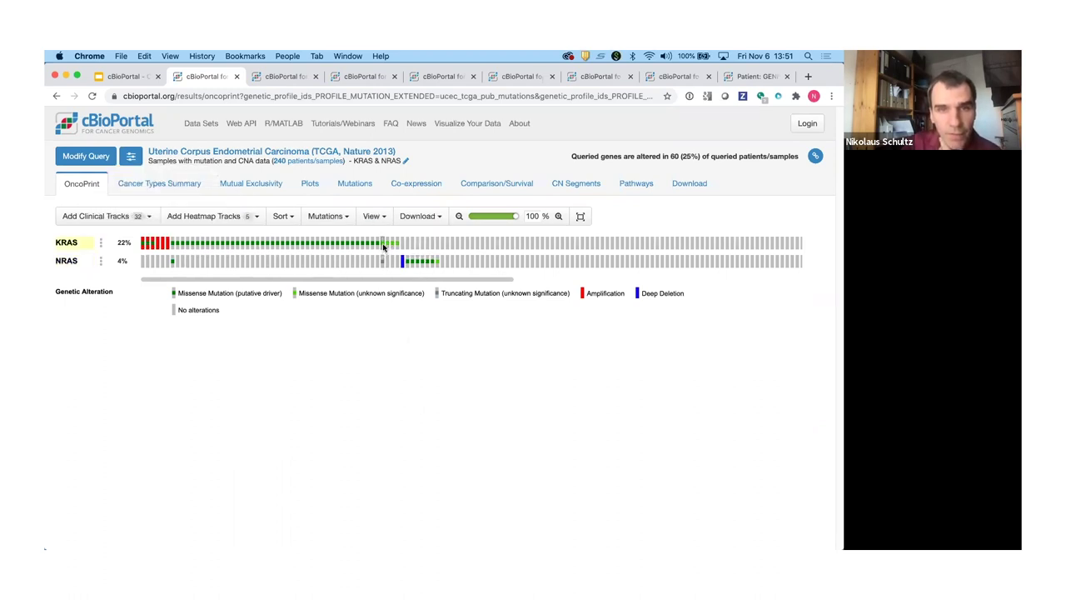
mouse_move(383, 246)
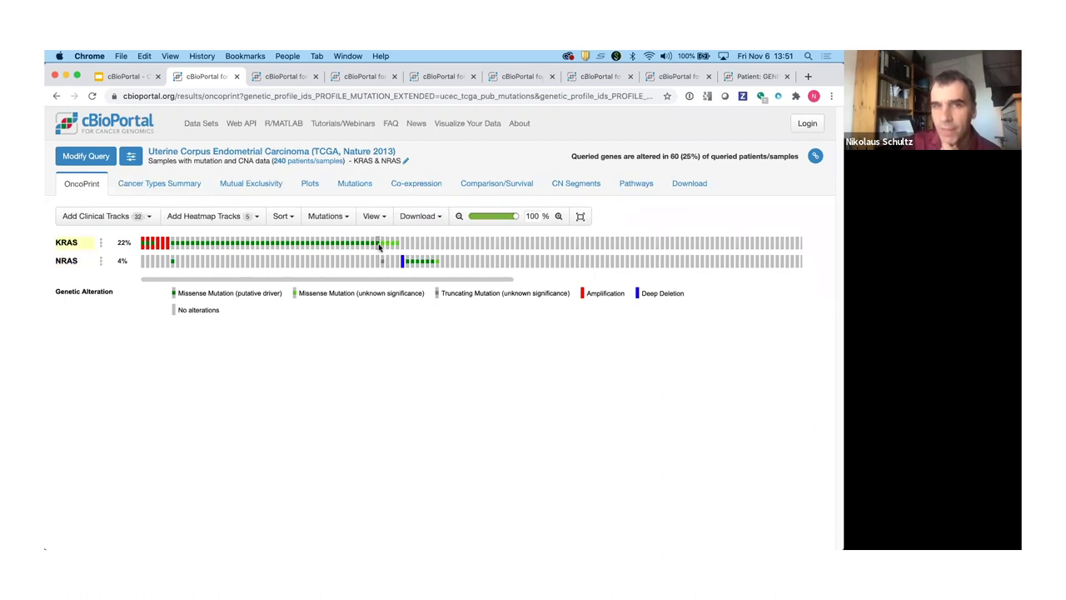
Add a Mutation Count clinical track to the OncoPrint.
left_click(98, 219)
left_click(102, 283)
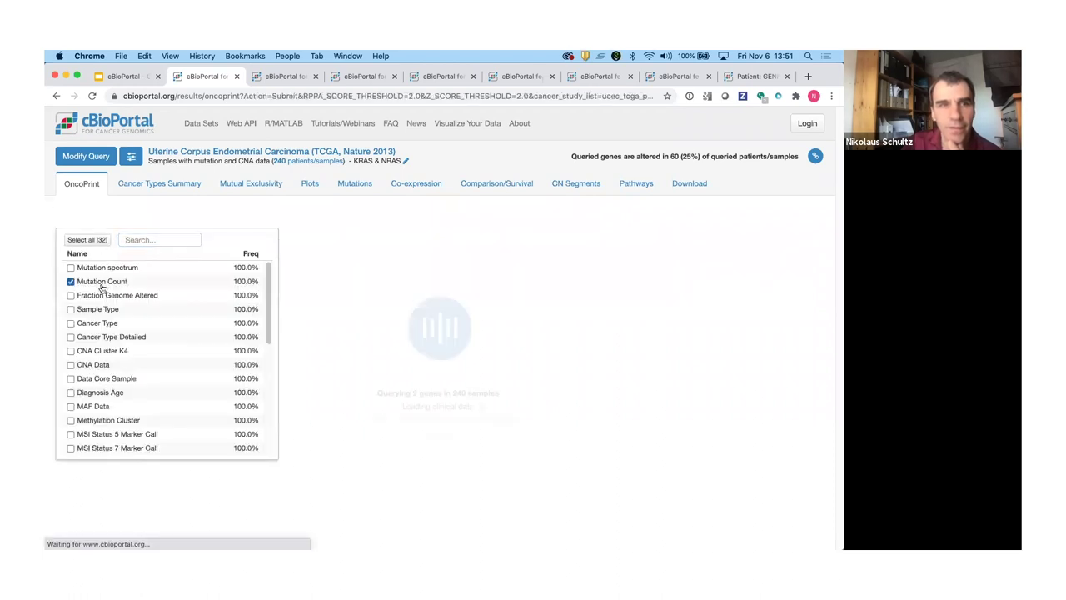
left_click(413, 360)
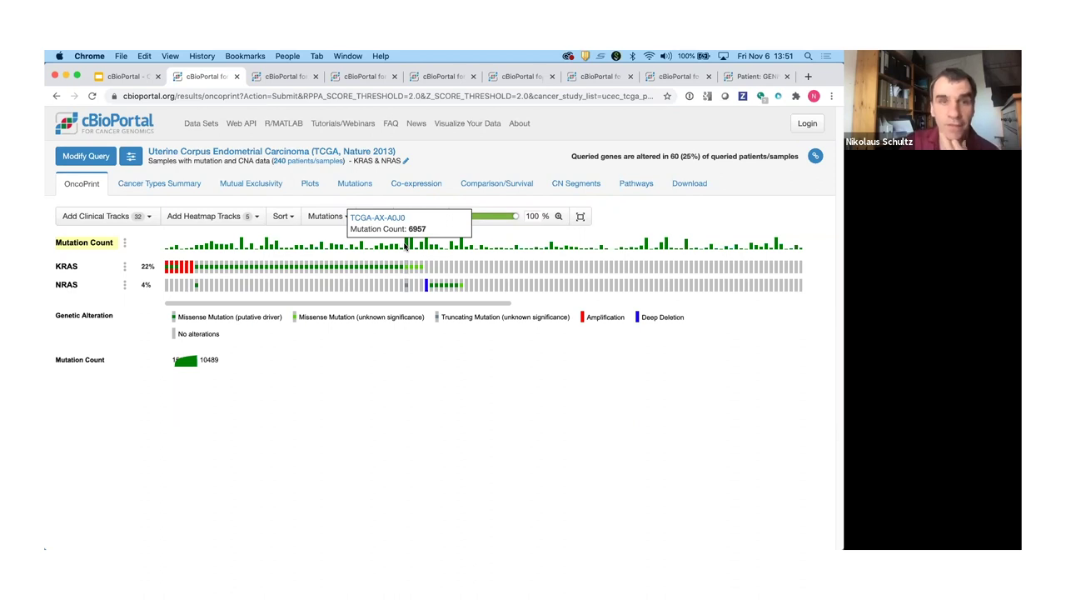
Open the patient page for the sample with KRAS G12D and NRAS Q61K and view its pathology report.
mouse_move(198, 268)
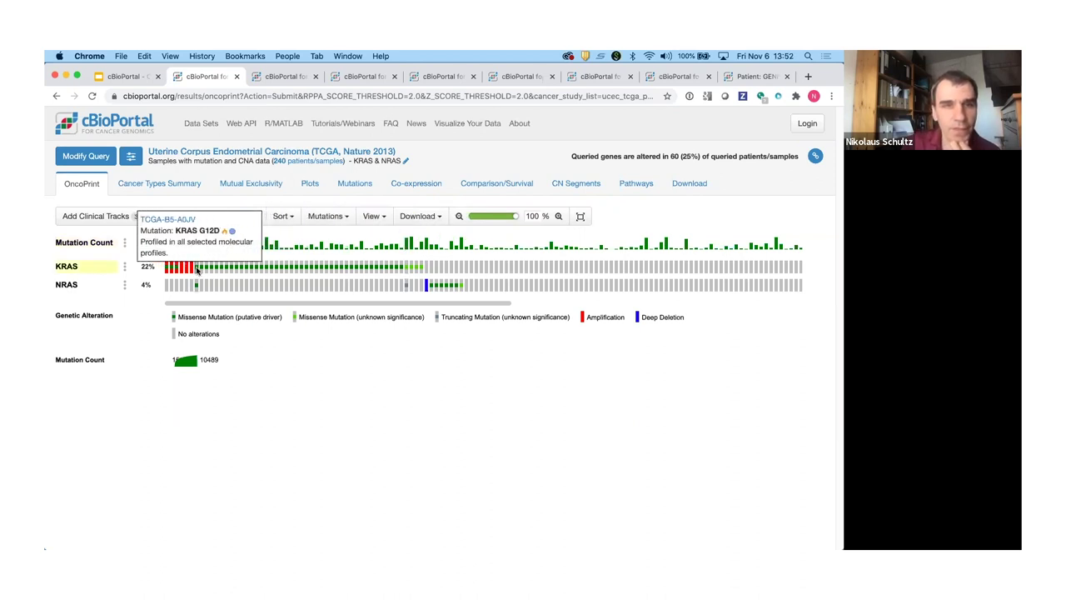
mouse_move(198, 287)
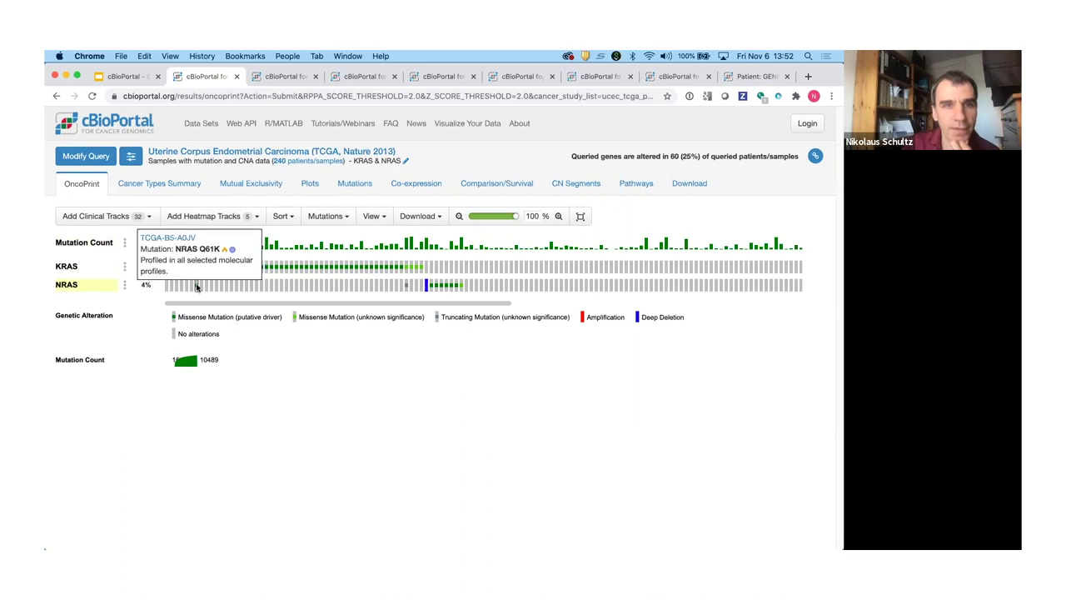
left_click(190, 241)
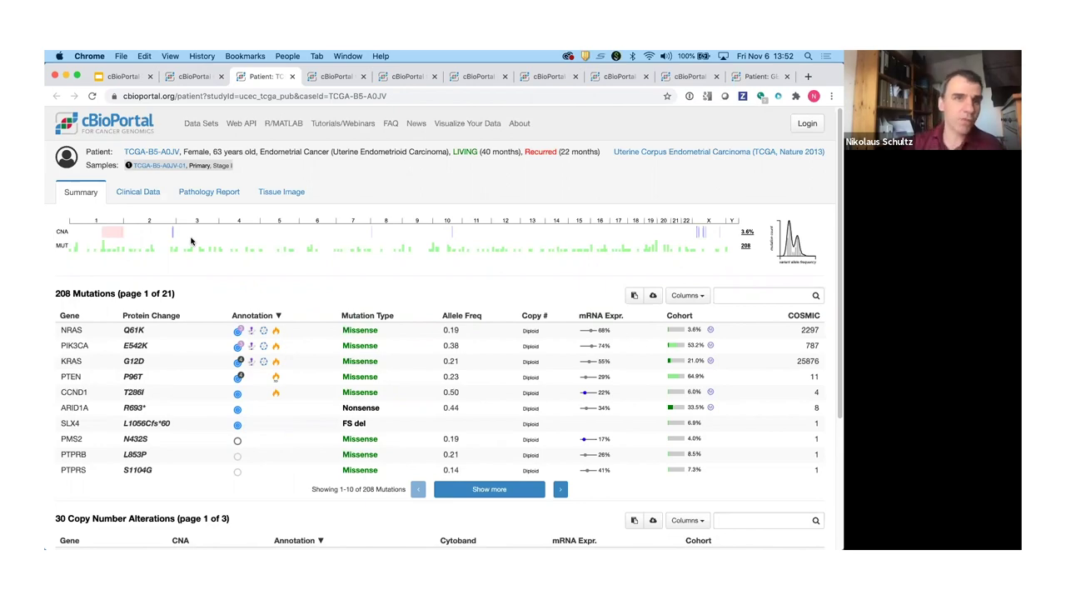
left_click(227, 192)
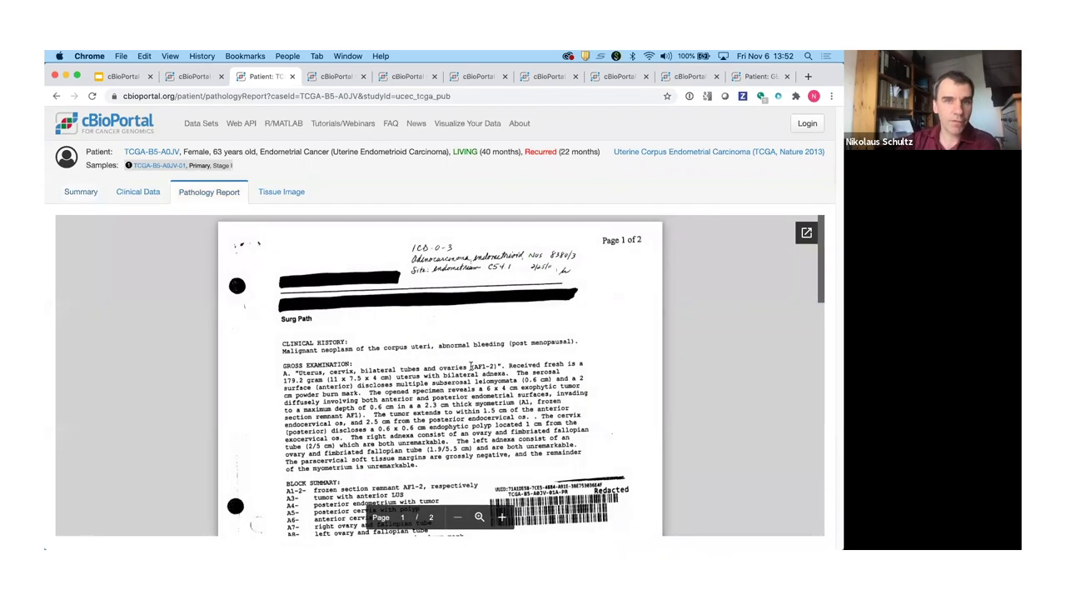
Show the patient's Tissue Image slide from the Cancer Digital Slide Archive and zoom in.
scroll(472, 364, "down", 2)
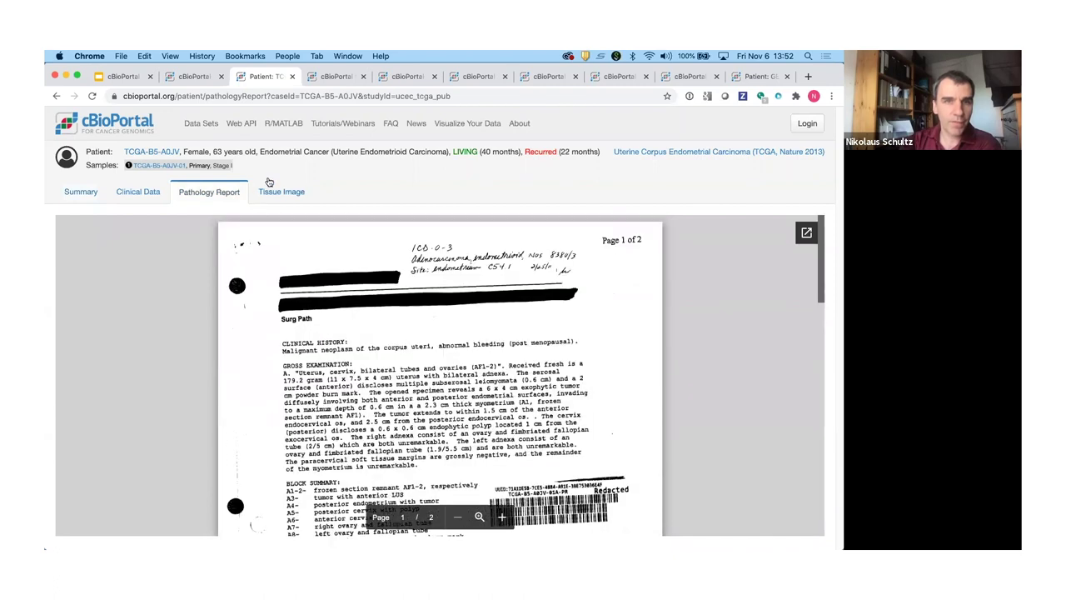
left_click(280, 193)
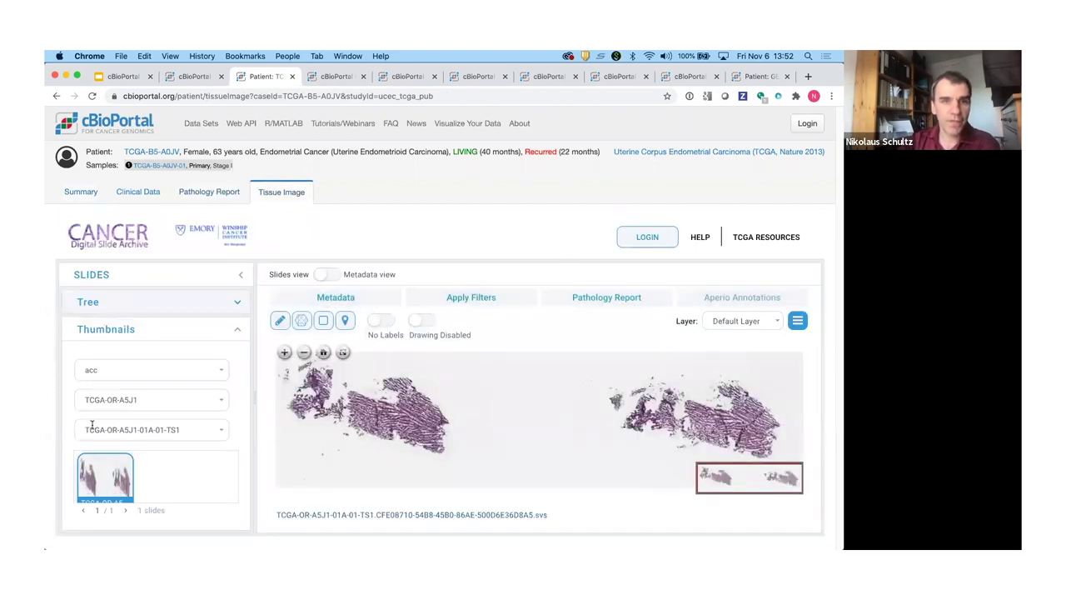
scroll(420, 412, "up", 5)
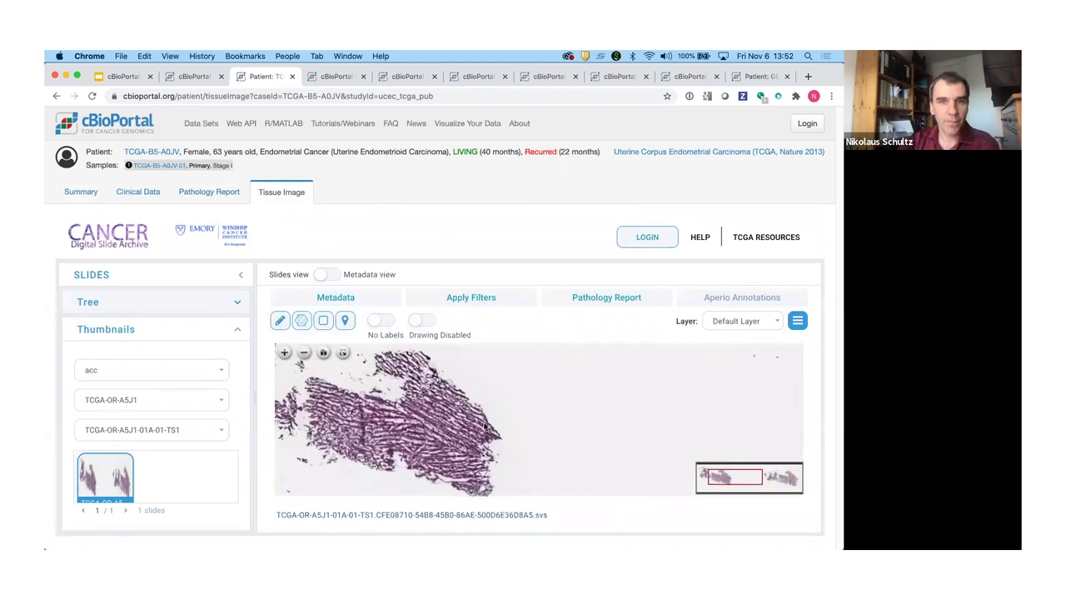
scroll(416, 419, "up", 6)
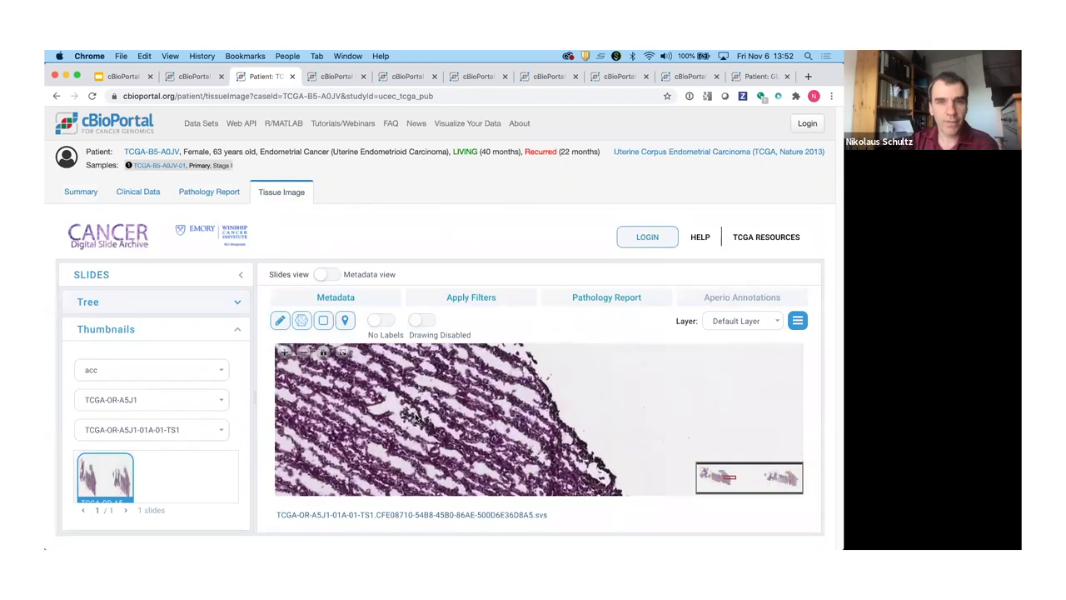
scroll(479, 414, "up", 3)
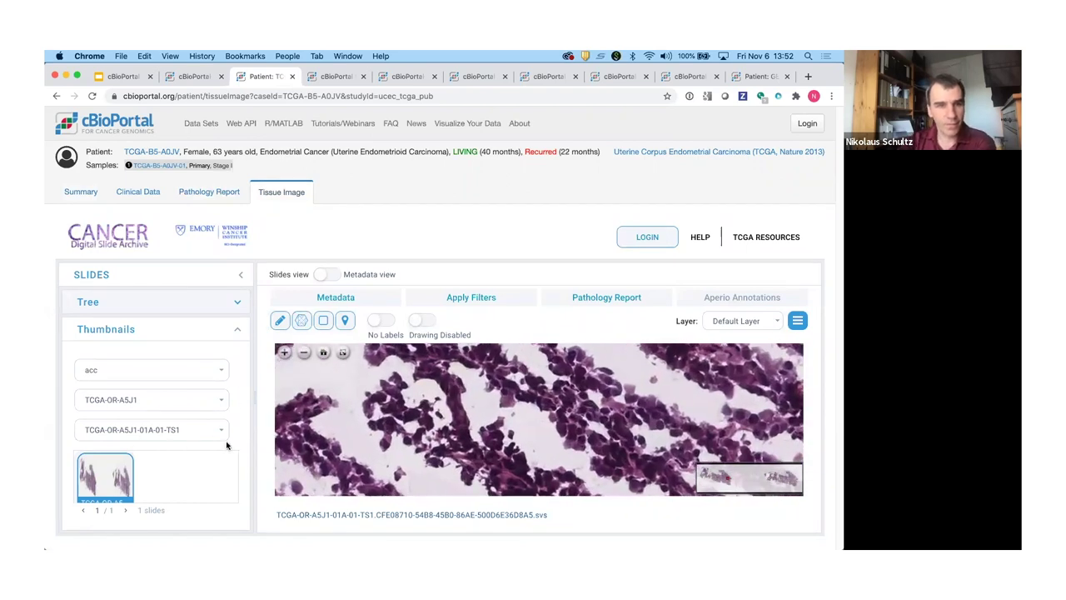
Go back to the patient Summary of 208 mutations and inspect the Allele Freq column and VAF plot.
left_click(92, 193)
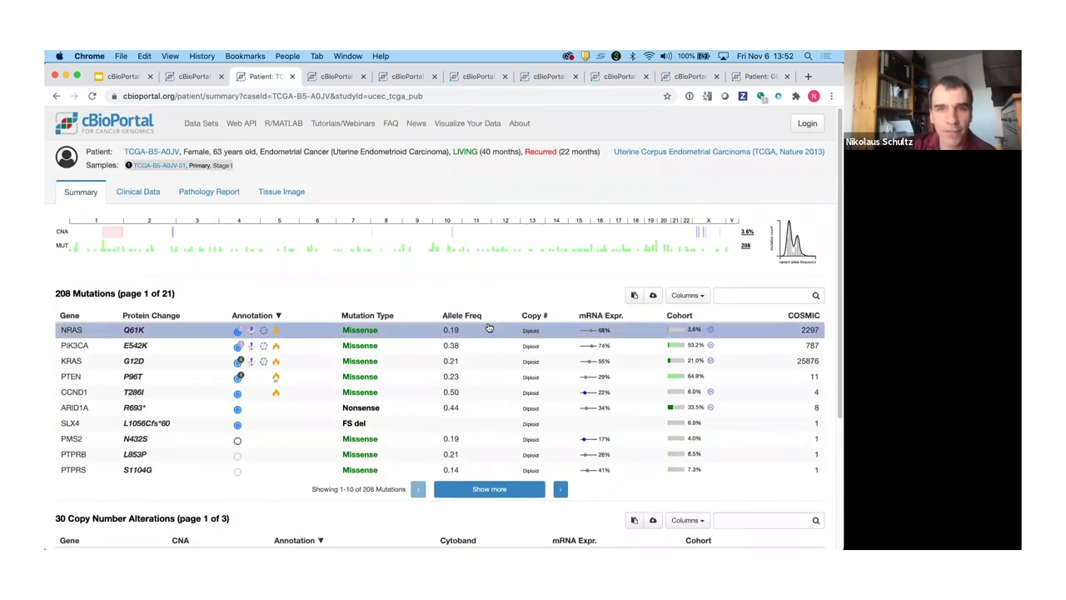
mouse_move(460, 317)
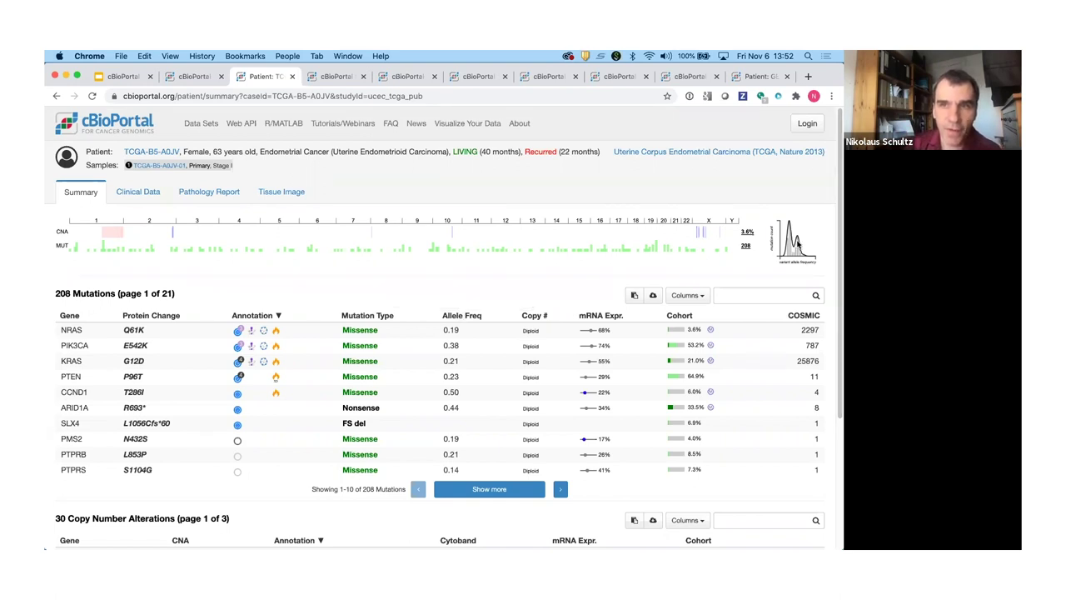
mouse_move(798, 243)
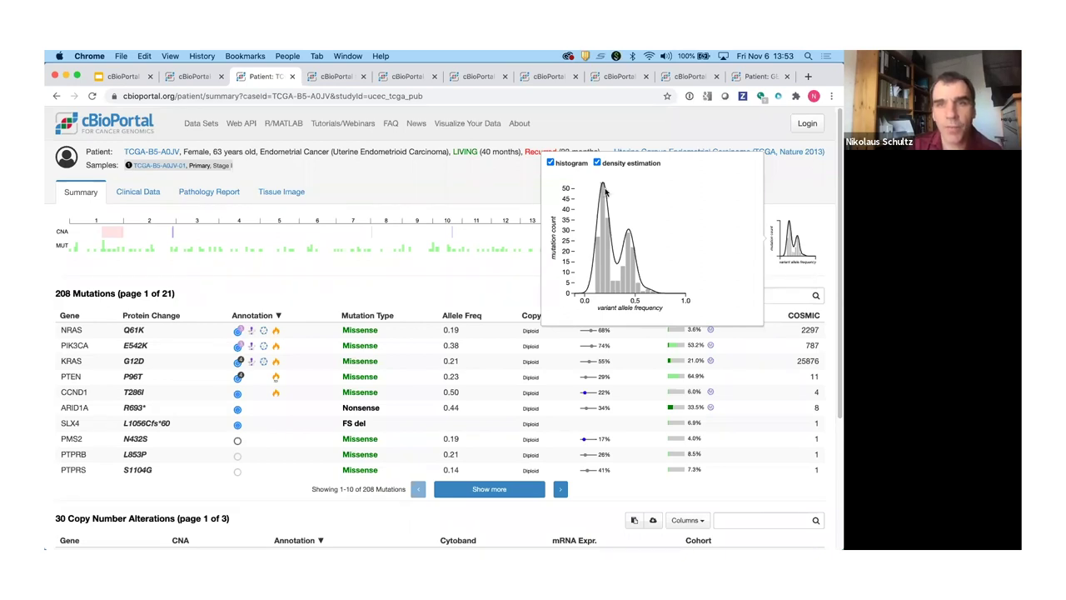
scroll(481, 364, "down", 1)
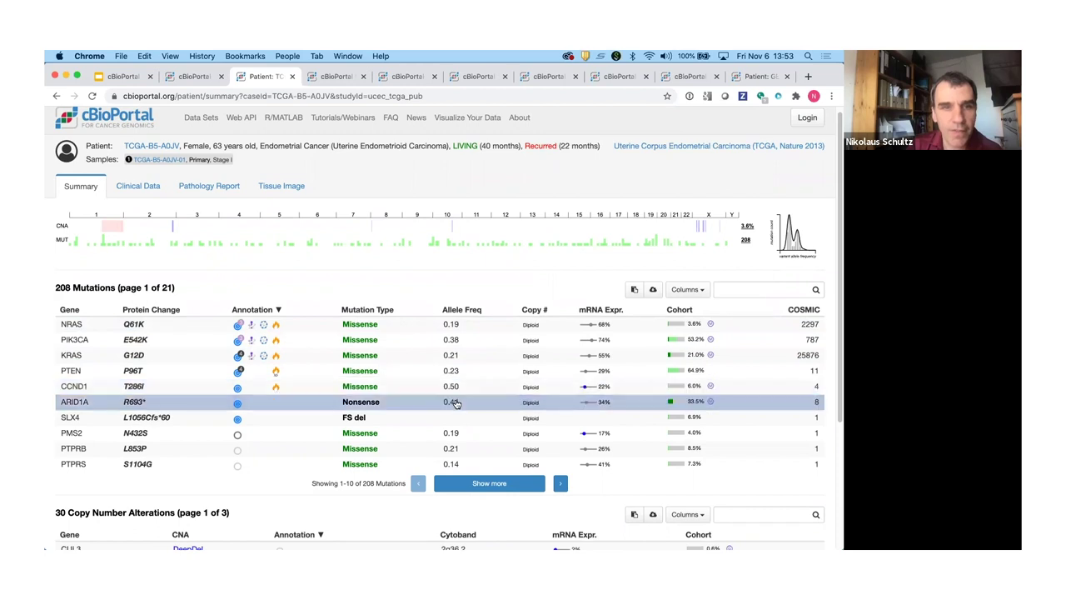
mouse_move(455, 403)
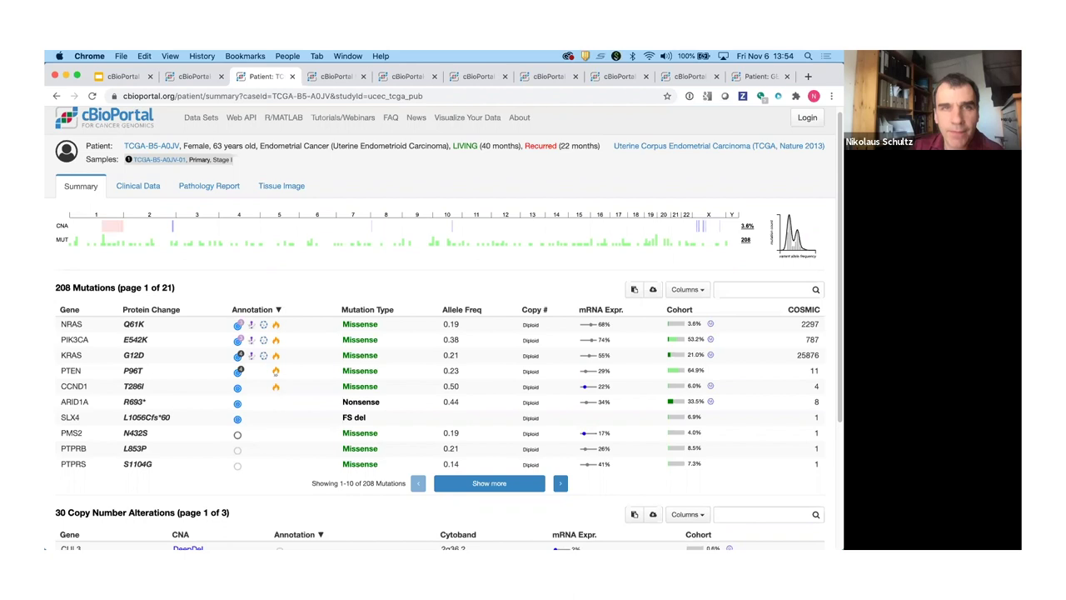
left_click(198, 80)
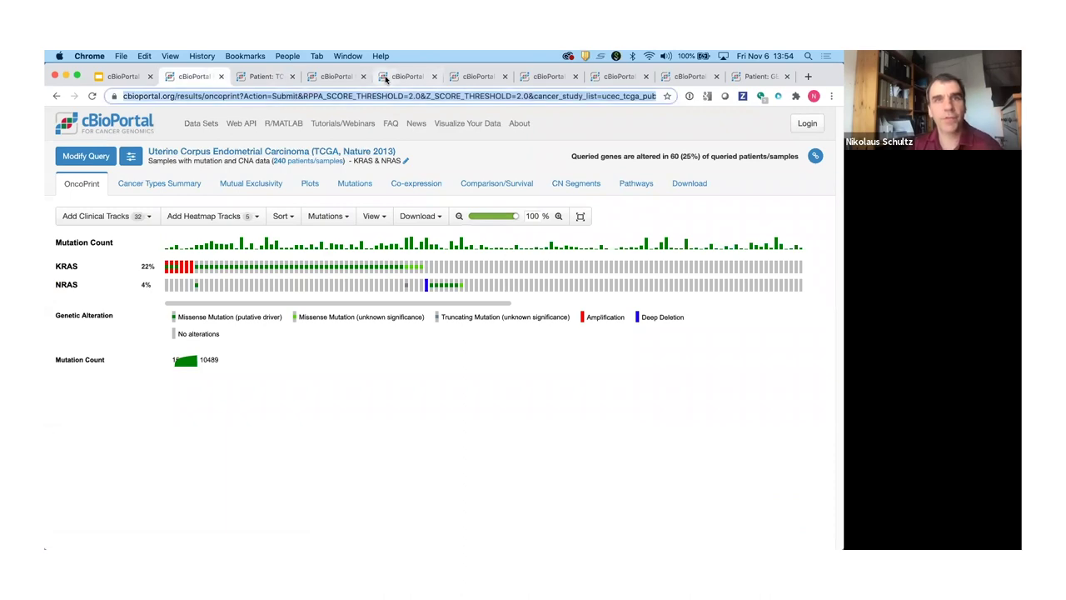
Flip through the cholangiocarcinoma OncoPrint, GENIE patient, GENIE BPC and MSK-IMPACT tabs, ending on GENIE Cohort v8.1.
left_click(329, 77)
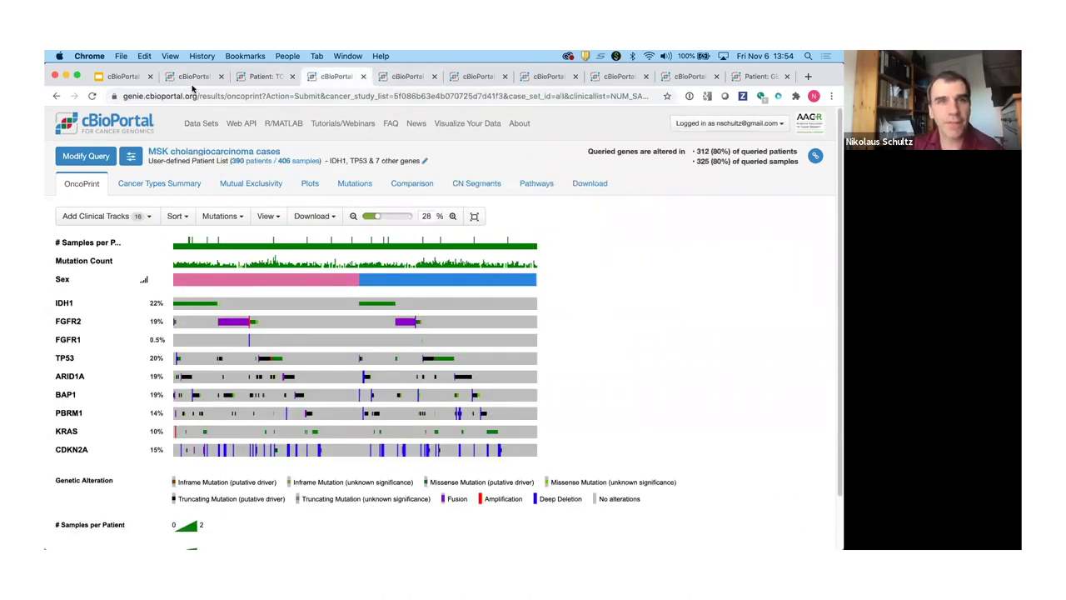
left_click(756, 76)
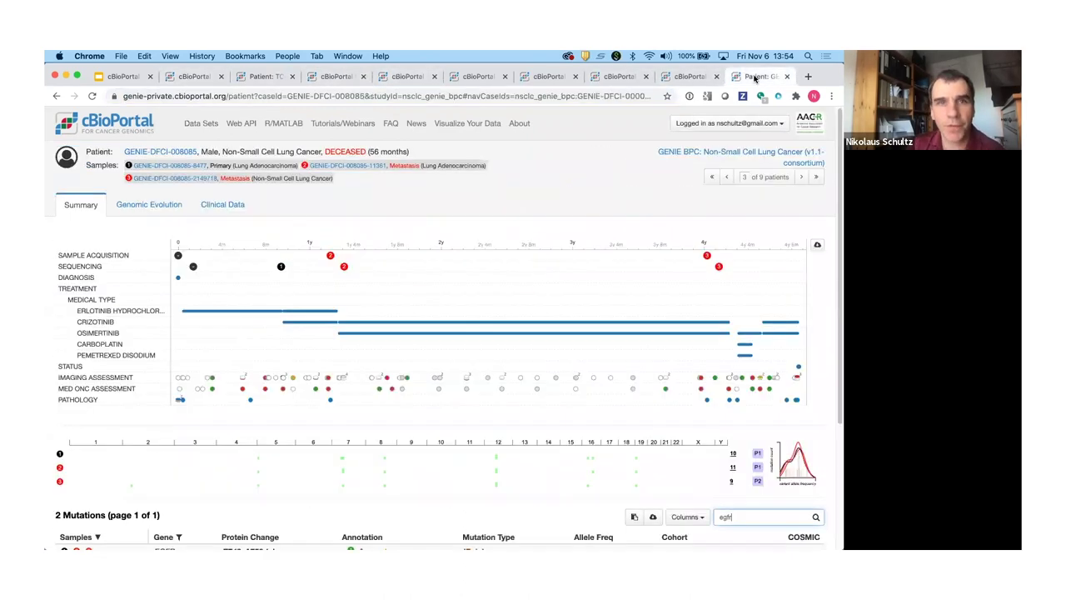
left_click(688, 77)
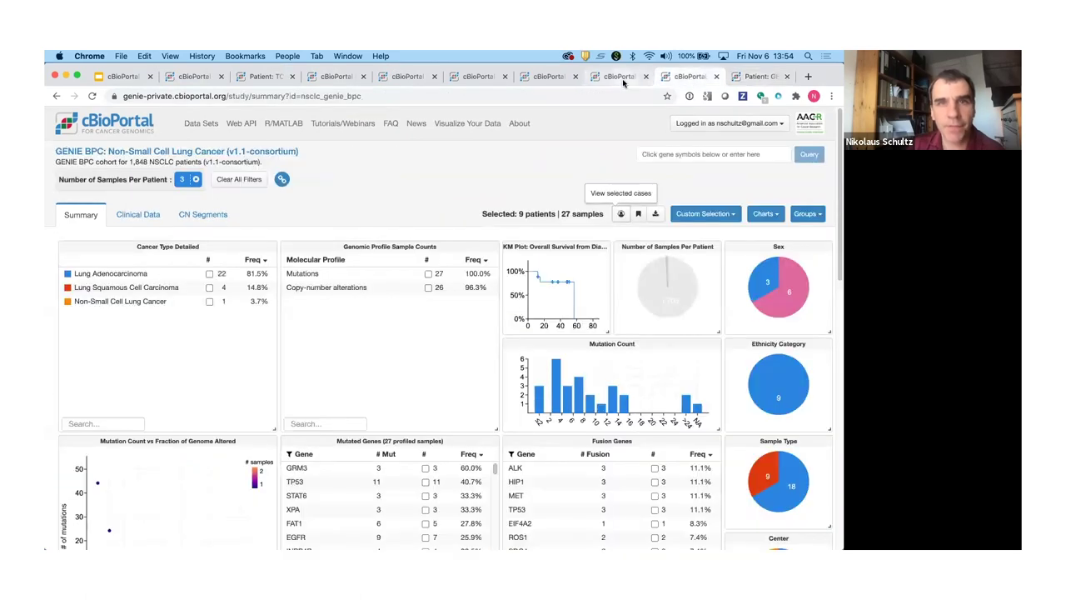
left_click(621, 76)
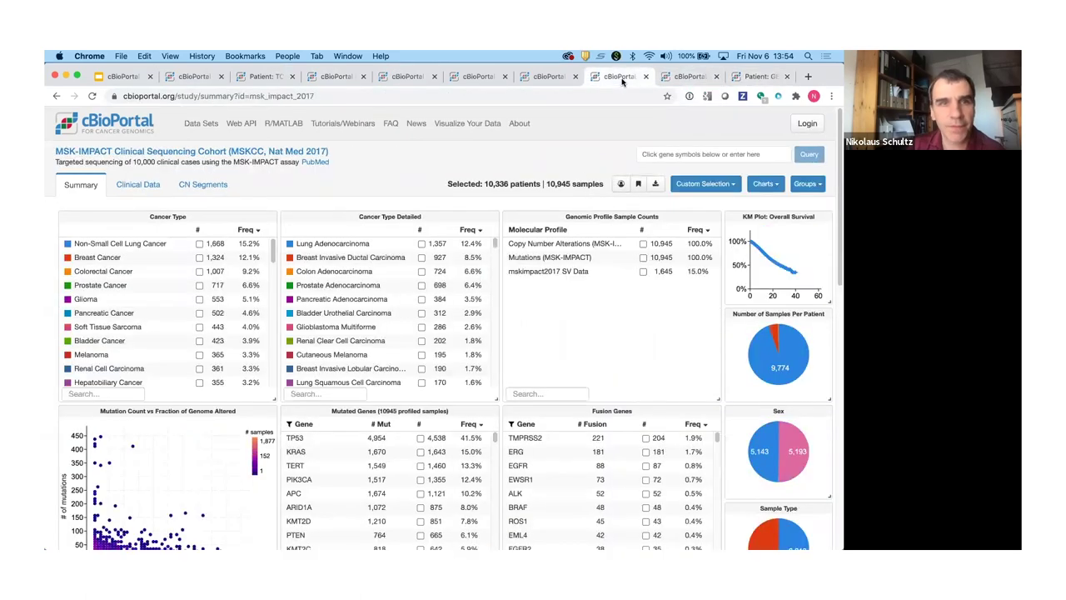
left_click(551, 76)
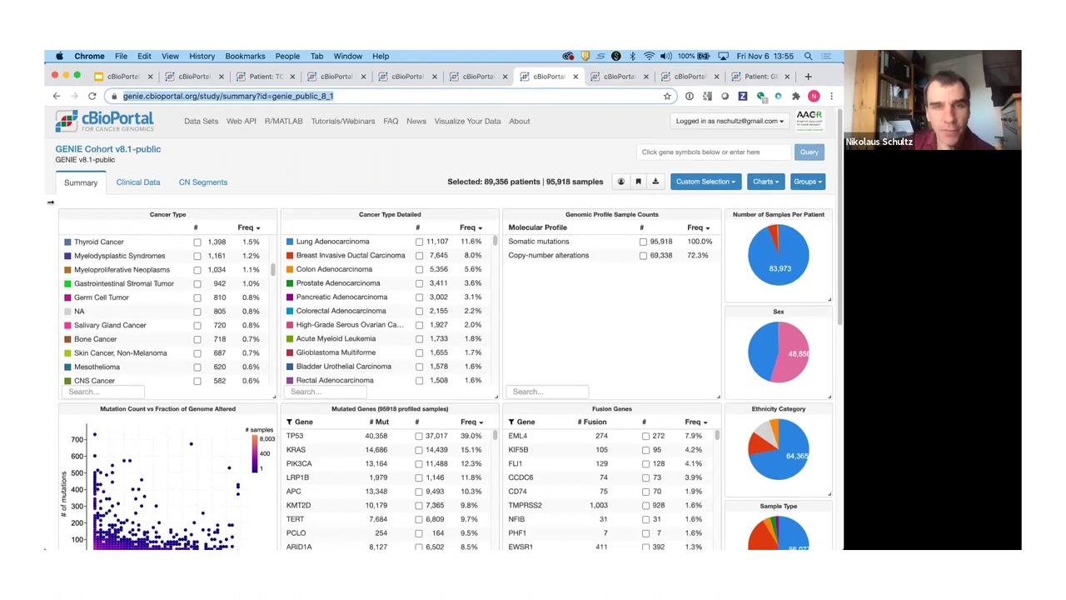
Search the Cancer Type Detailed table for 'ch' and select Intrahepatic Cholangiocarcinoma.
left_click(304, 393)
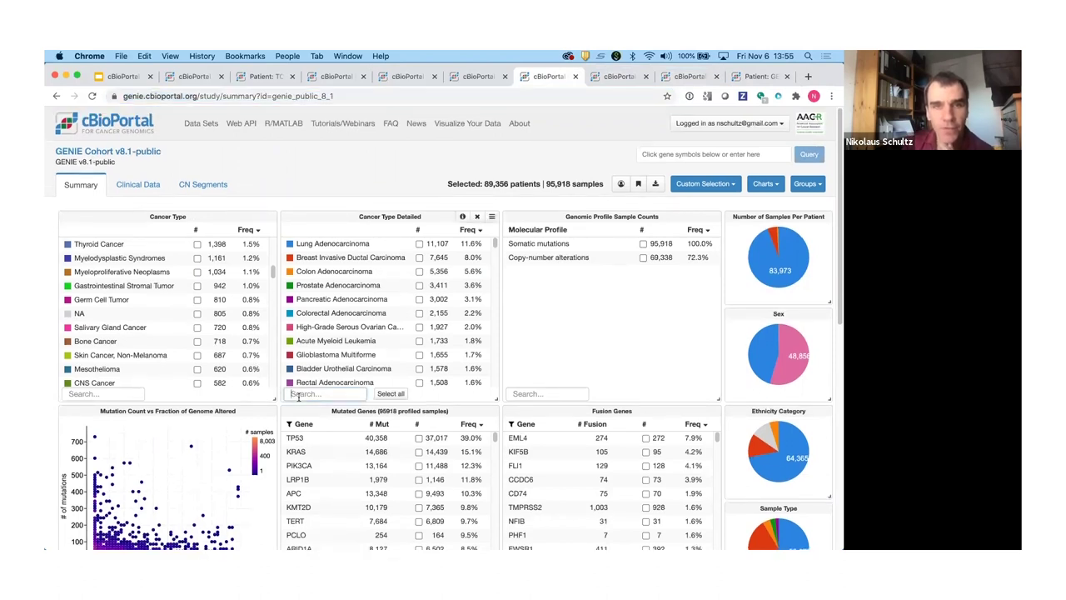
type("cholan")
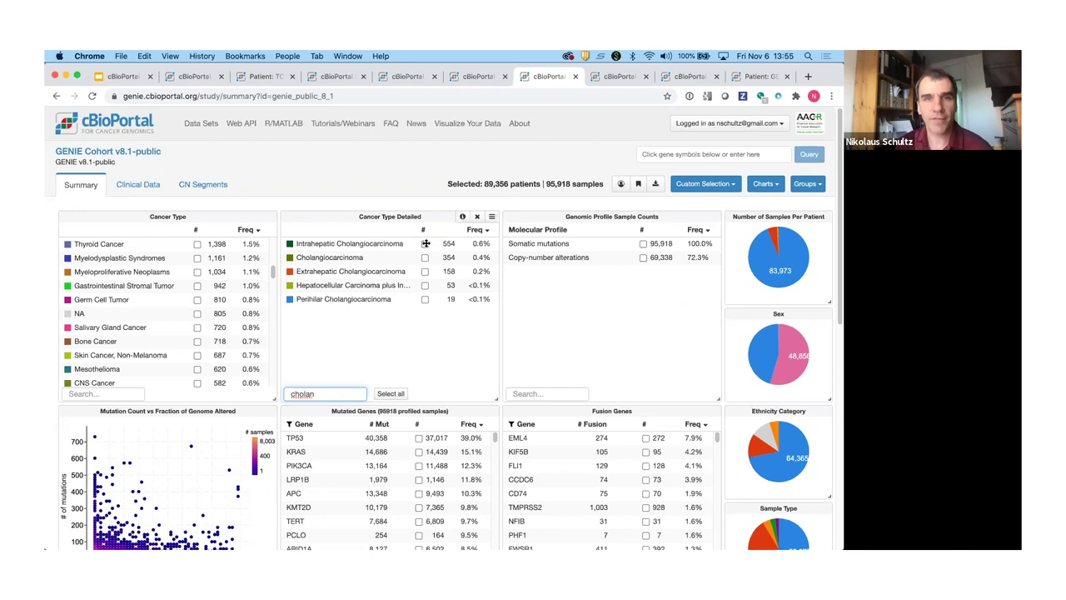
left_click(424, 244)
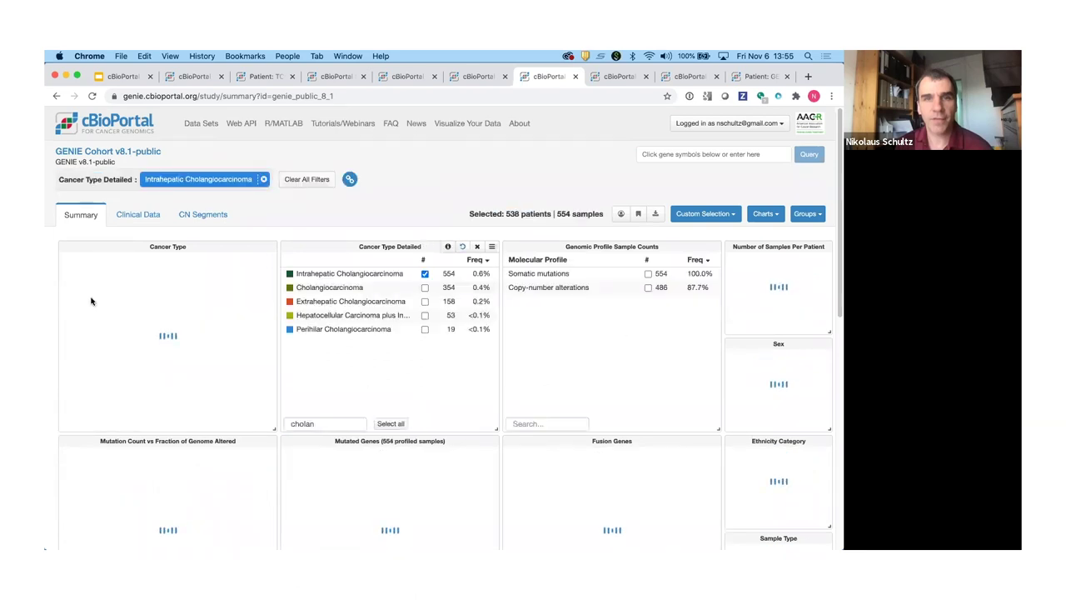
Scroll down to the Center chart, where MSK contributes 406 samples (73.3%), DFCI 38 and VICC 35.
scroll(52, 295, "down", 2)
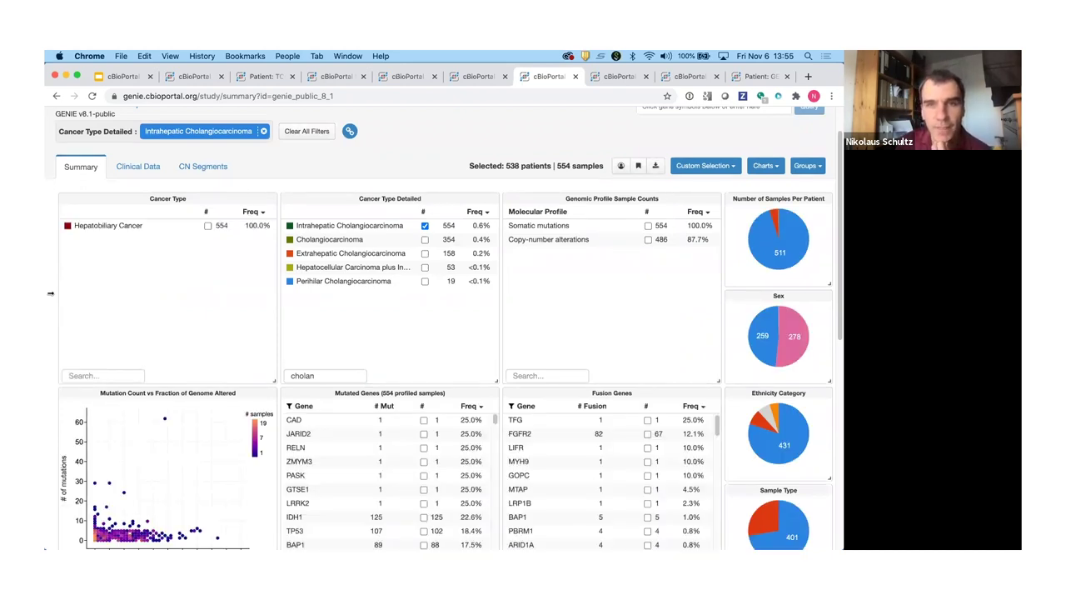
scroll(421, 238, "down", 1)
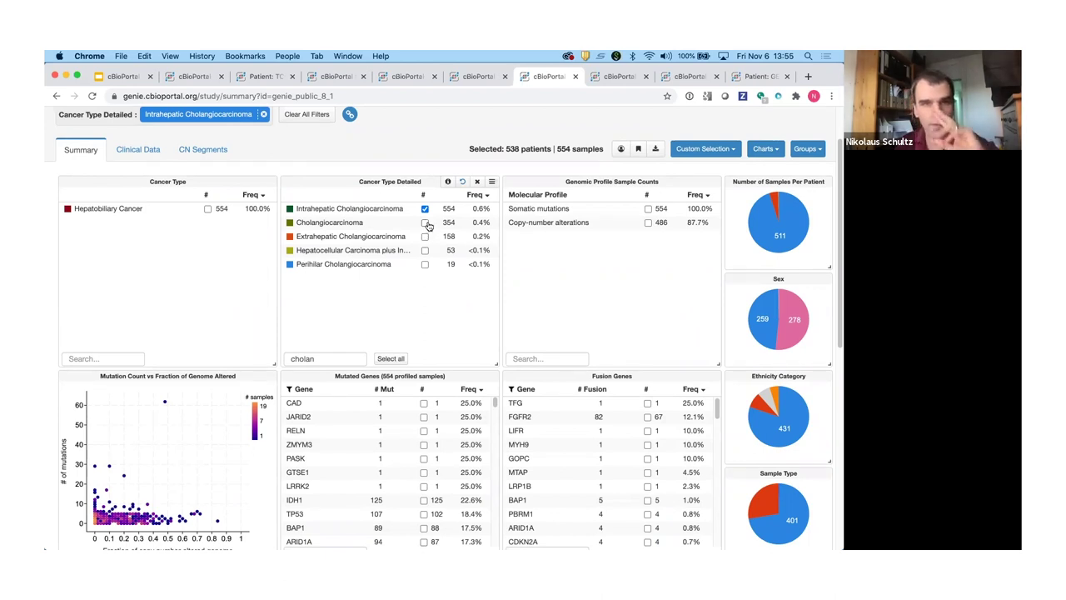
scroll(47, 329, "down", 2)
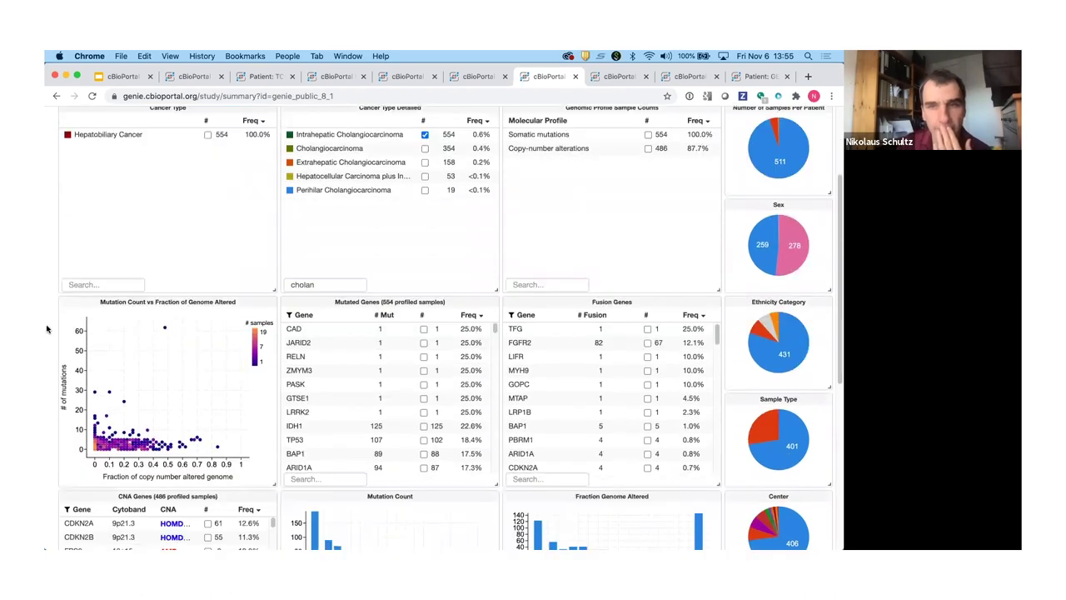
scroll(47, 329, "down", 3)
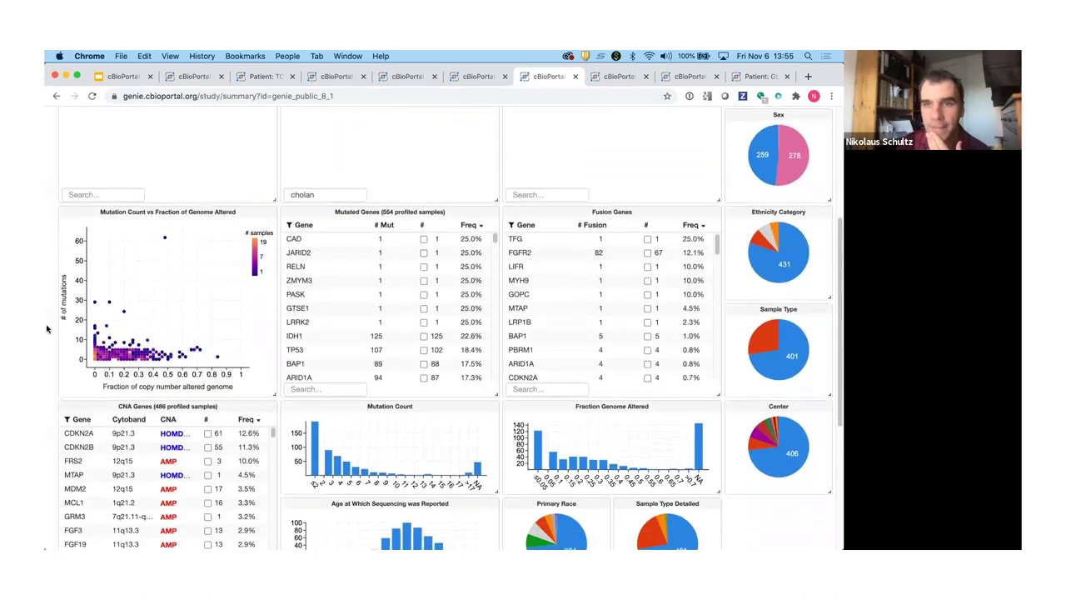
scroll(47, 329, "down", 2)
mouse_move(802, 389)
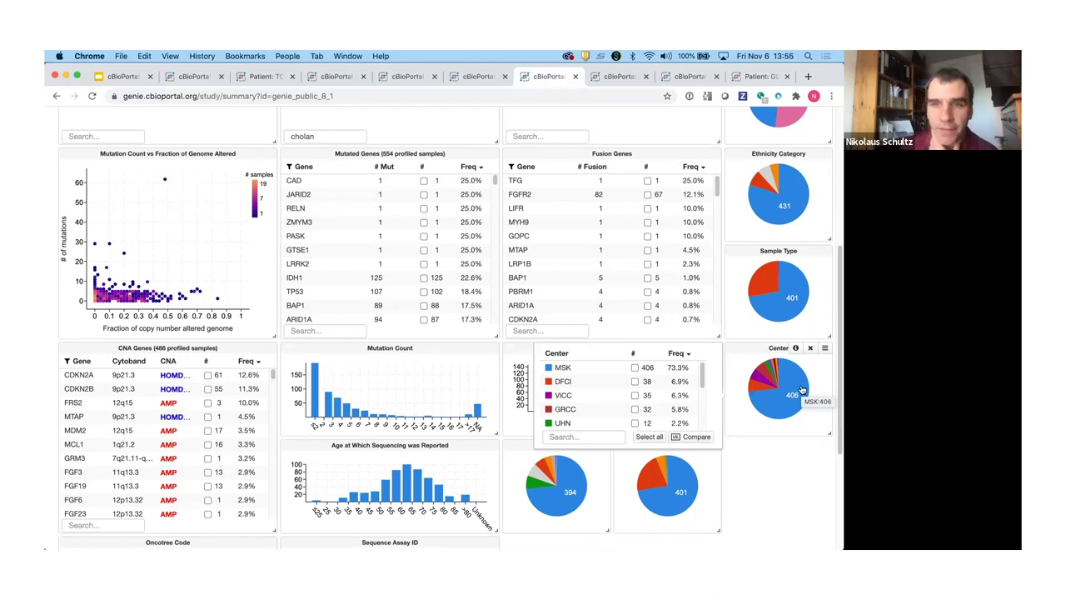
left_click(635, 367)
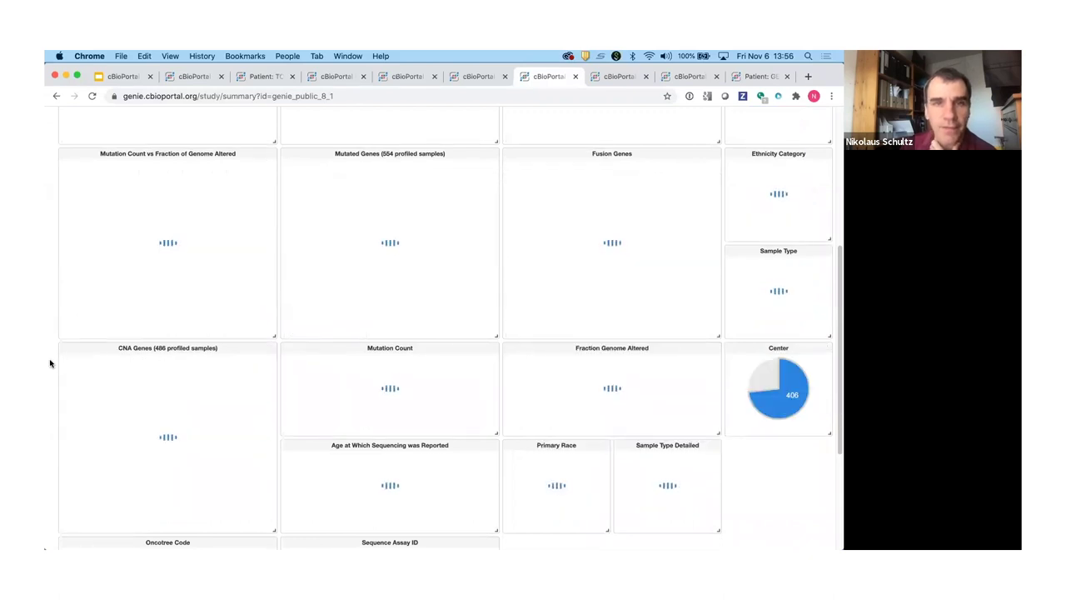
scroll(49, 363, "up", 5)
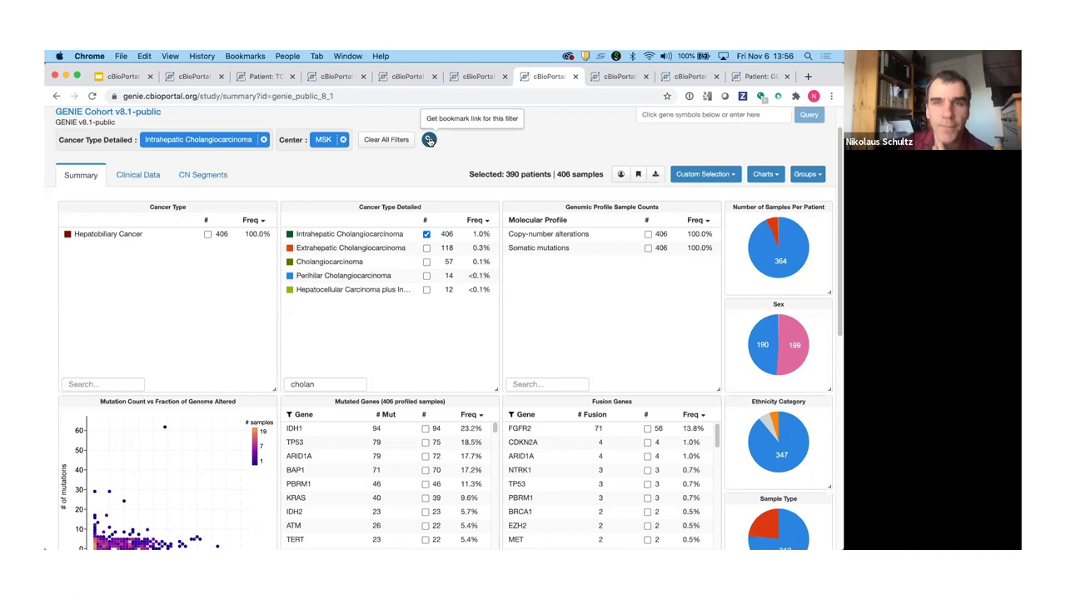
left_click(638, 175)
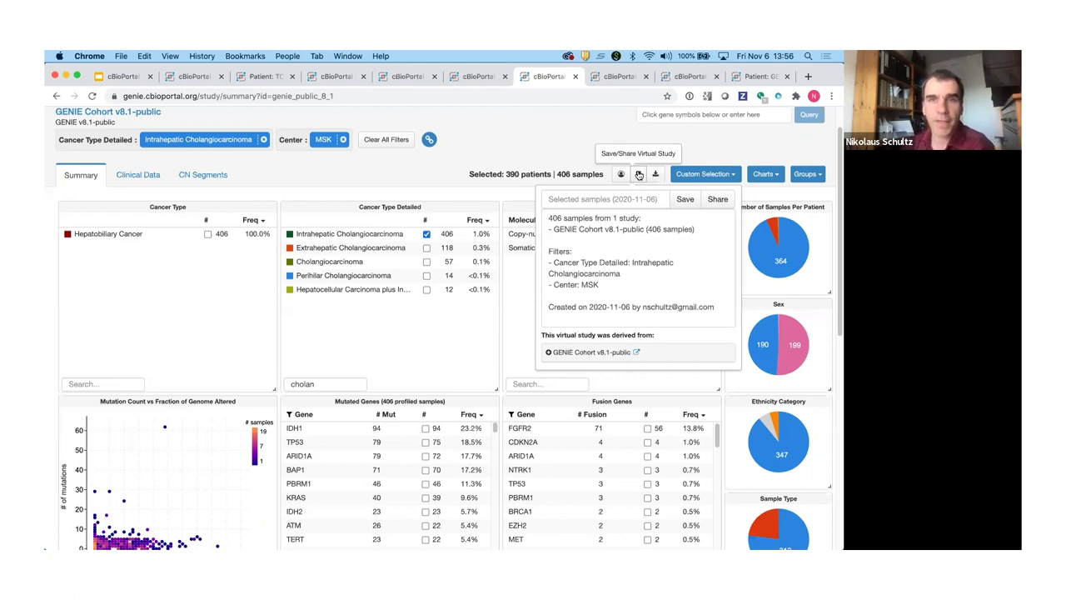
scroll(498, 151, "up", 1)
left_click(508, 153)
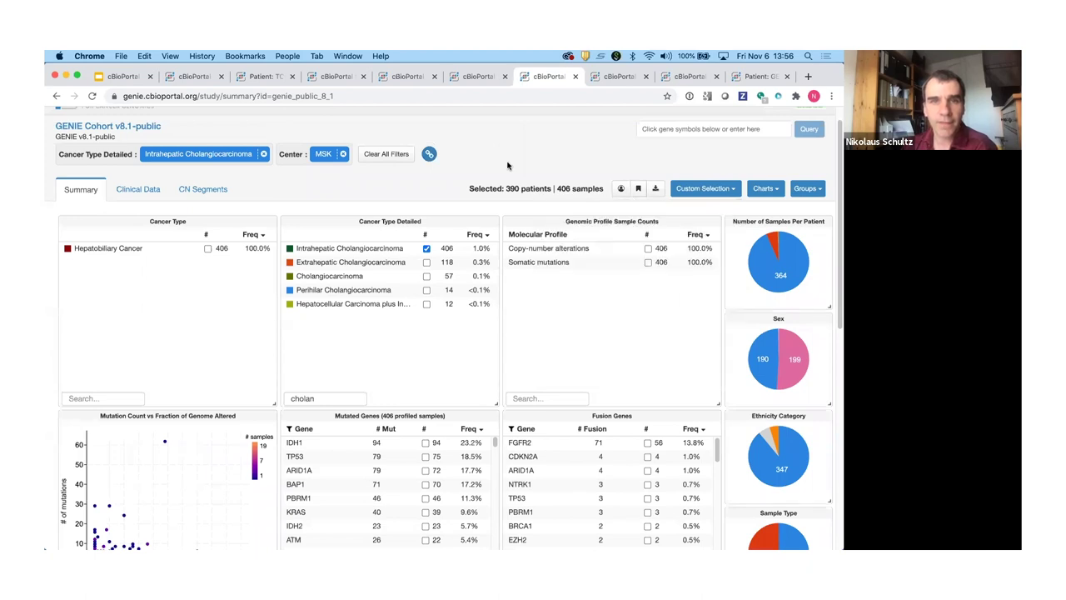
Filter Sample Type to Primary and Metastasis, keeping 390 patients and 406 samples selected.
scroll(50, 364, "down", 3)
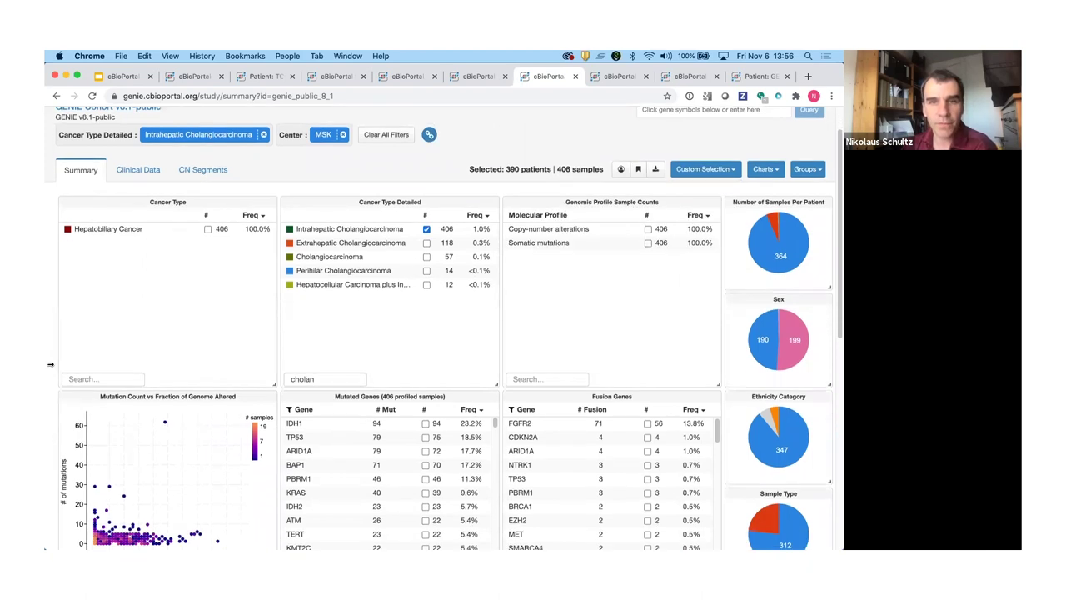
scroll(650, 337, "up", 2)
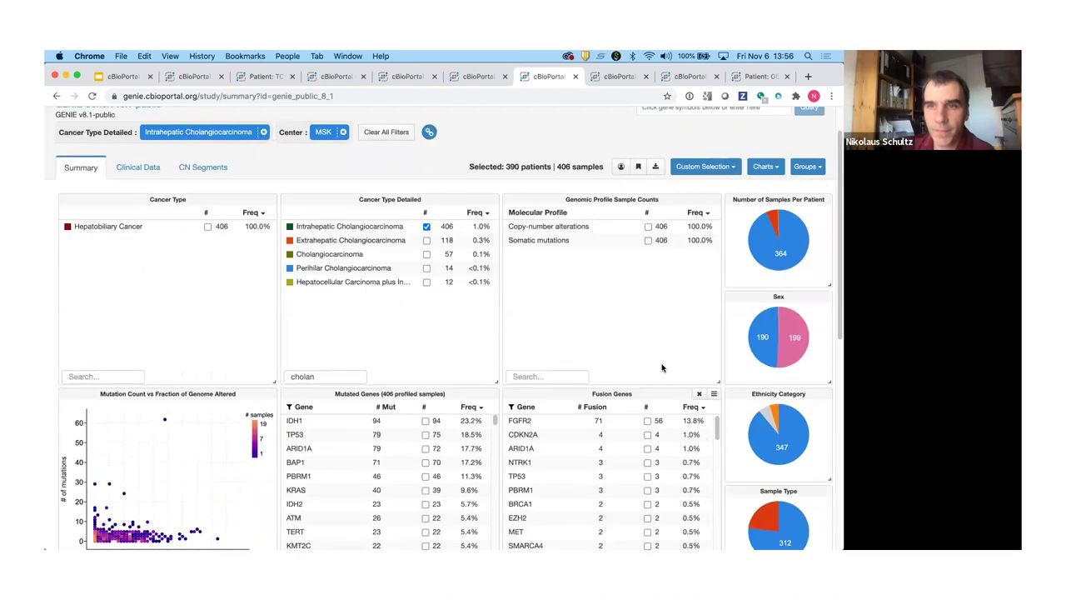
scroll(666, 364, "down", 3)
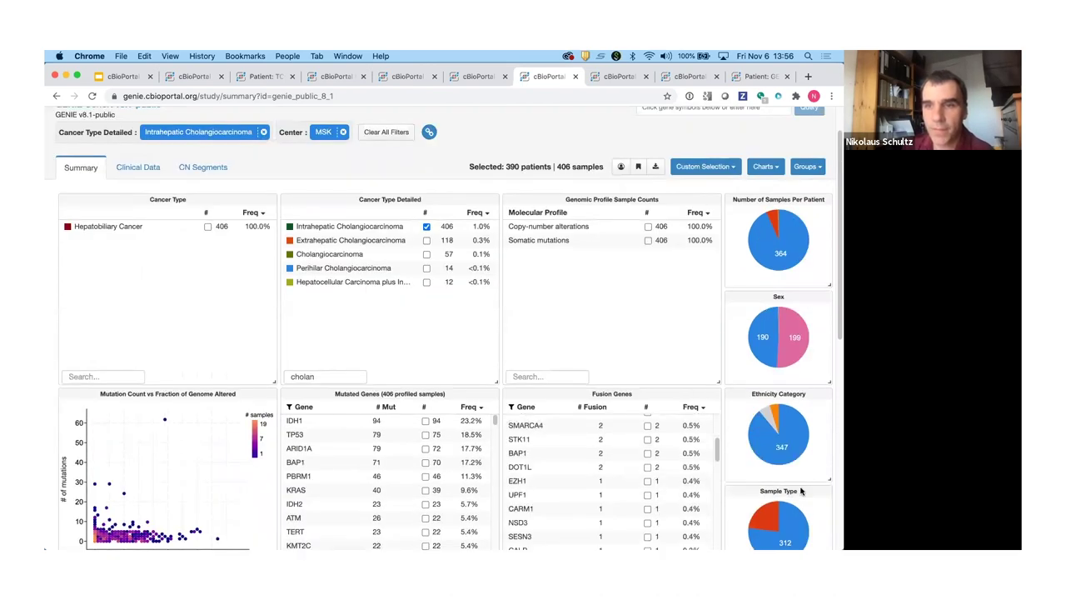
scroll(783, 491, "down", 8)
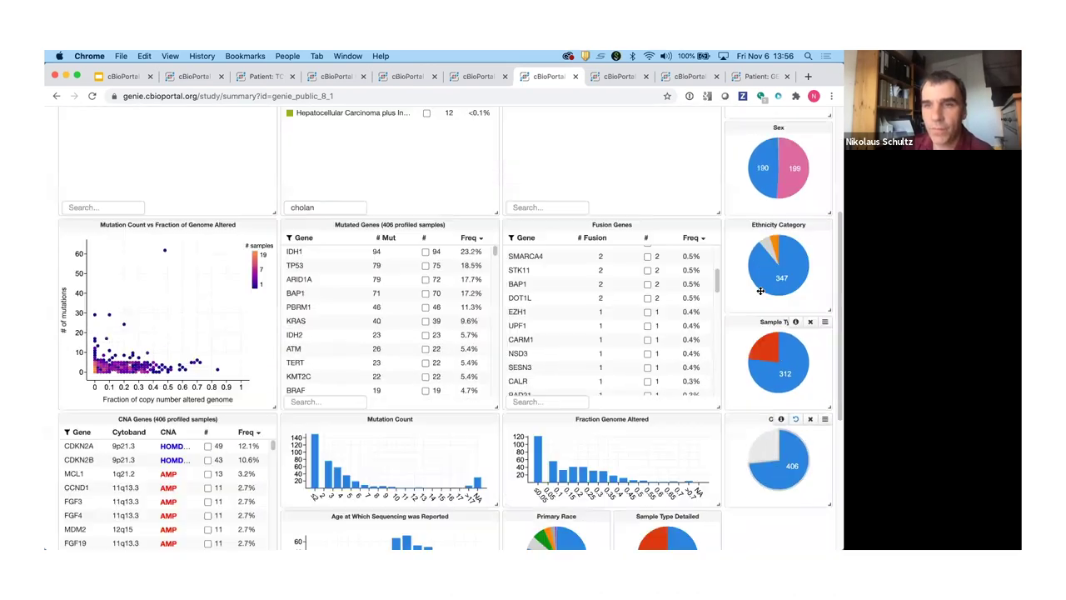
mouse_move(776, 221)
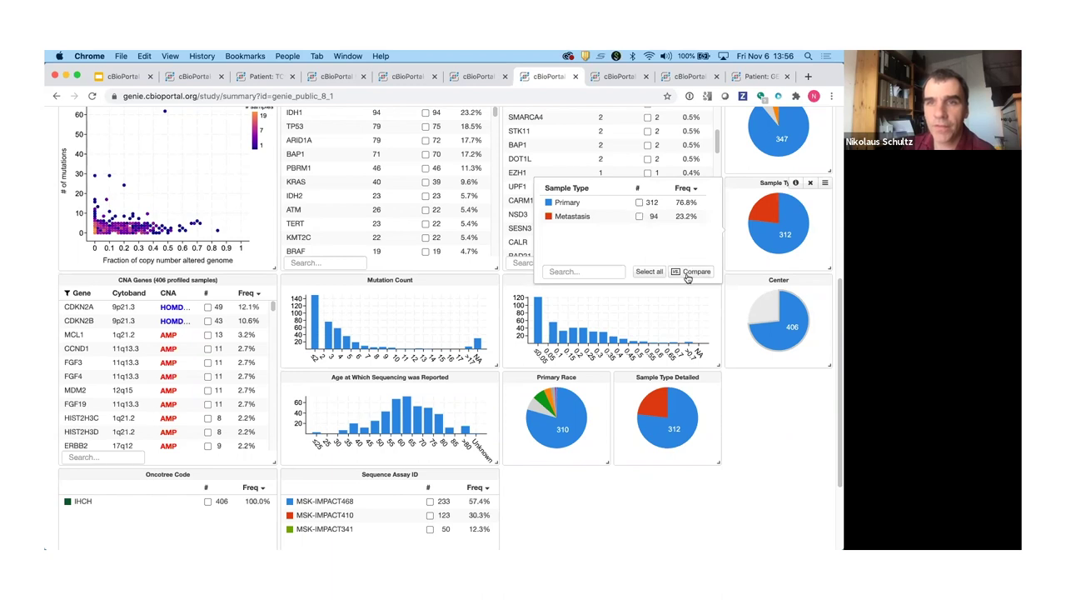
left_click(638, 204)
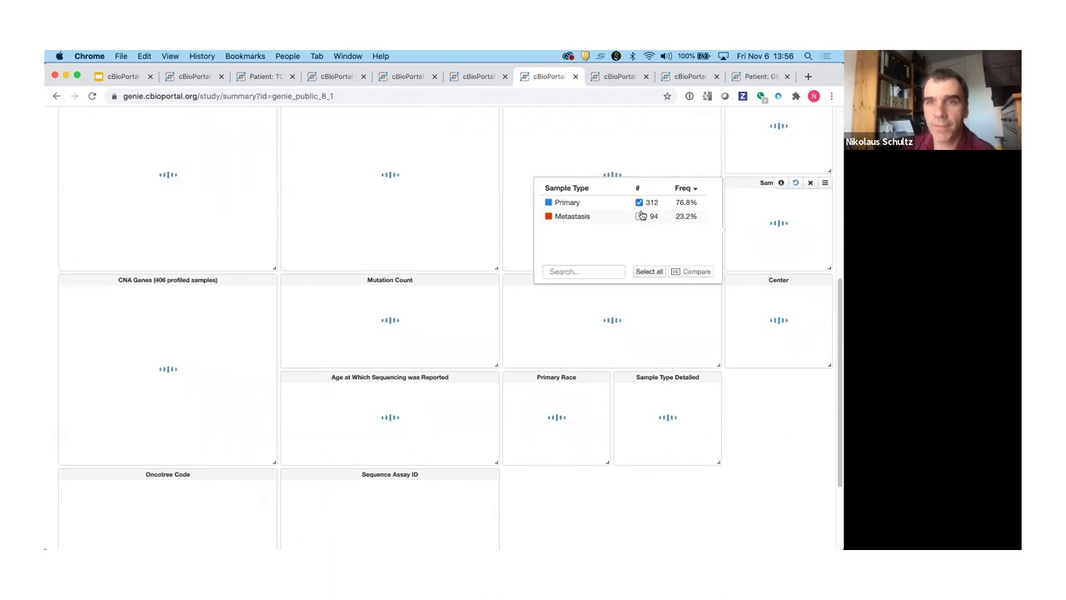
left_click(638, 215)
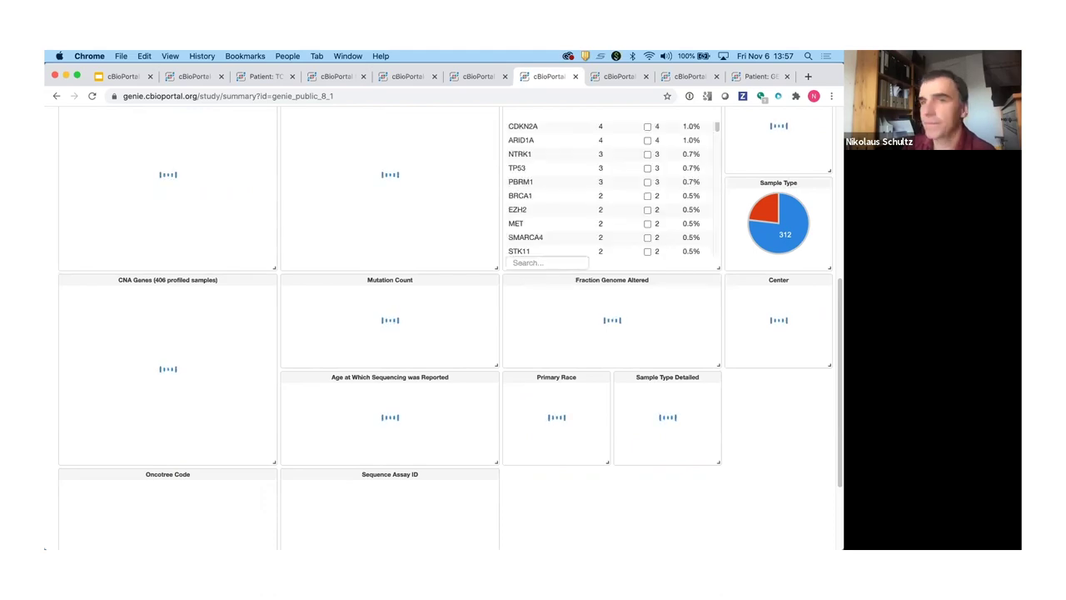
scroll(559, 259, "up", 5)
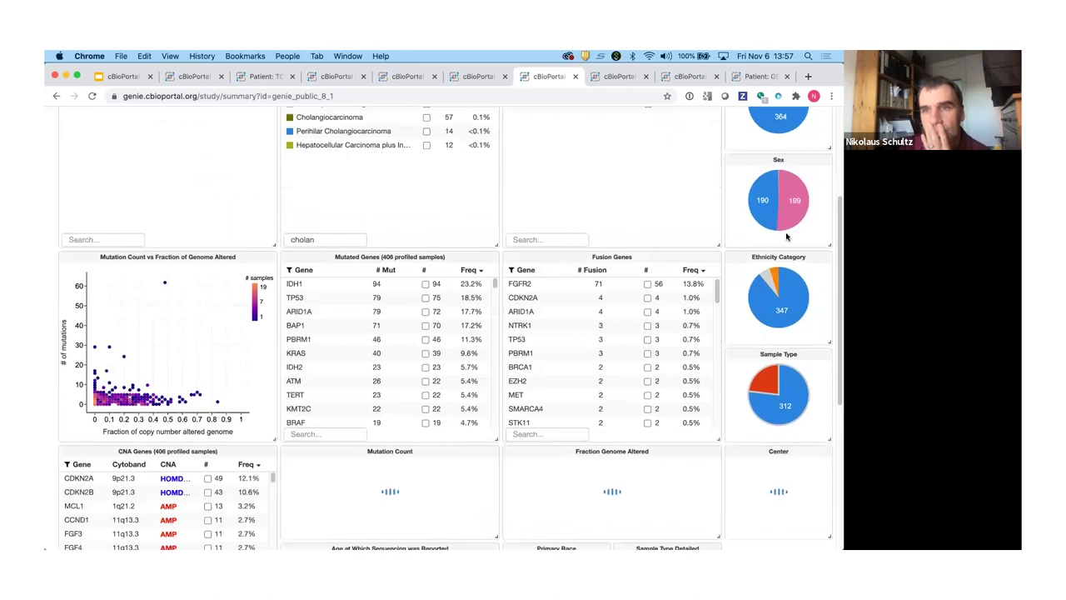
scroll(766, 288, "up", 5)
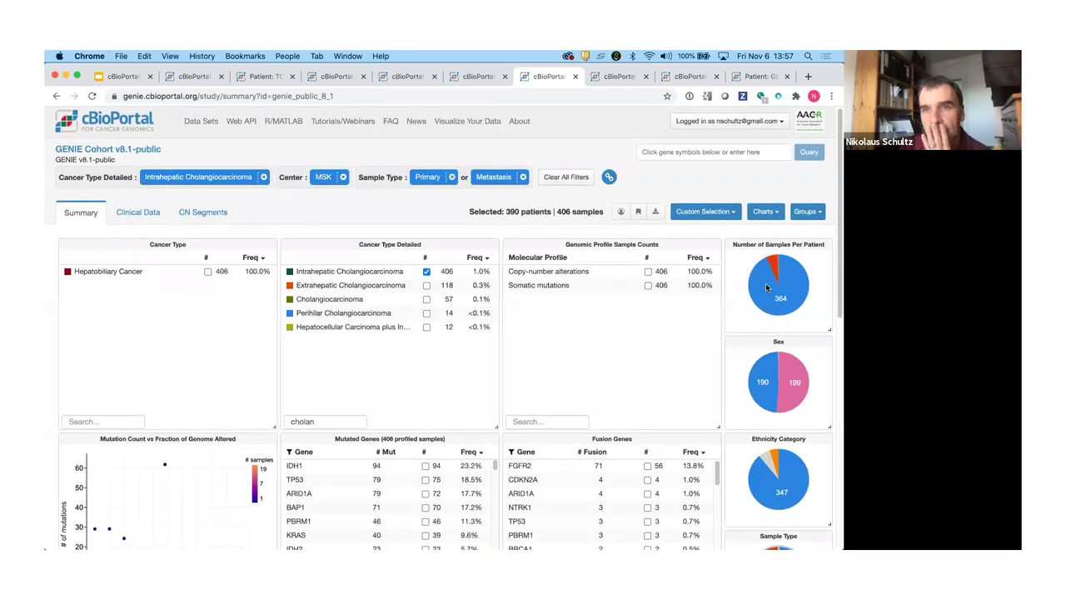
scroll(767, 287, "down", 5)
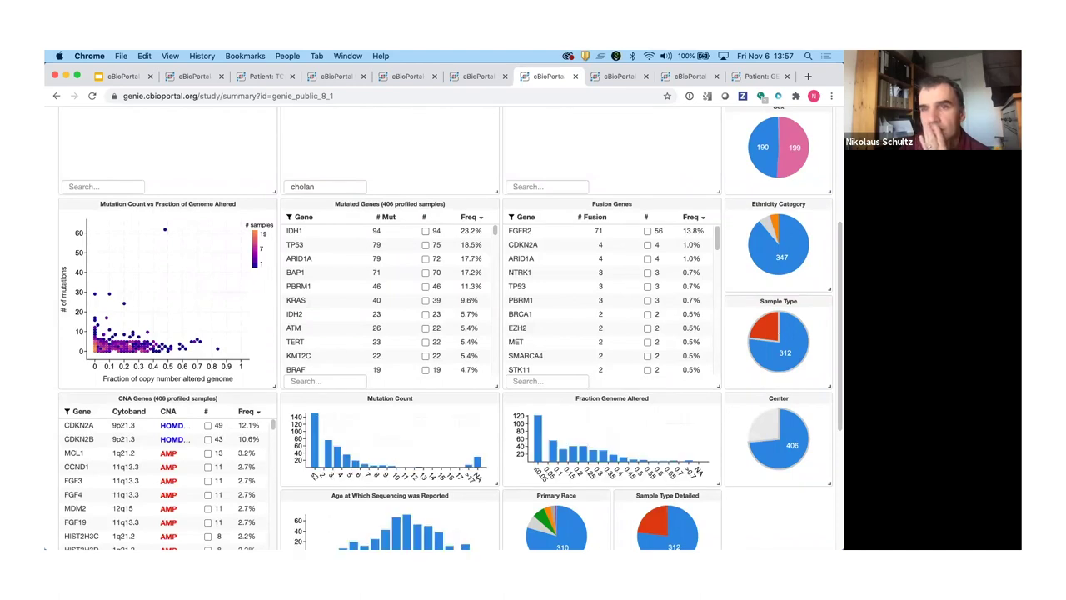
Delete the Sample Type chart and re-add it as a pie chart via the Charts search 'sample'.
left_click(810, 301)
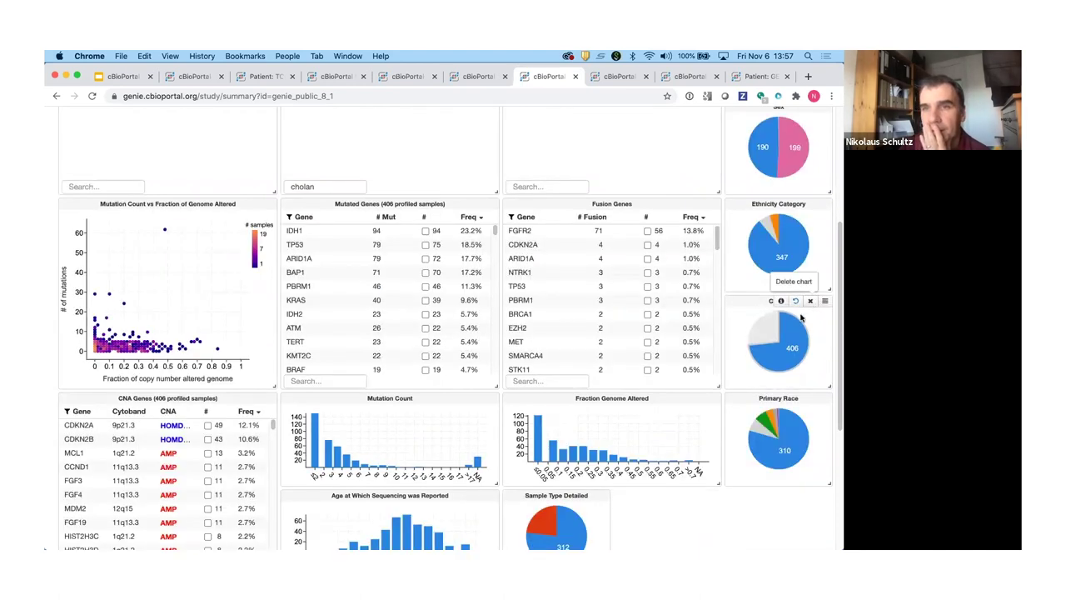
left_click(564, 296)
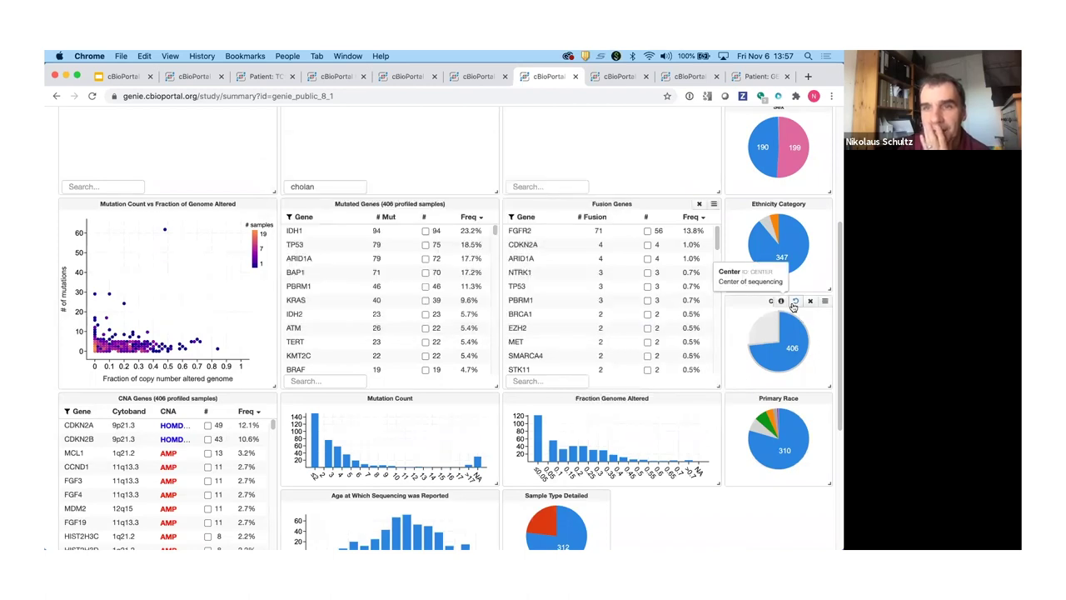
scroll(791, 299, "up", 5)
mouse_move(800, 306)
scroll(796, 303, "down", 1)
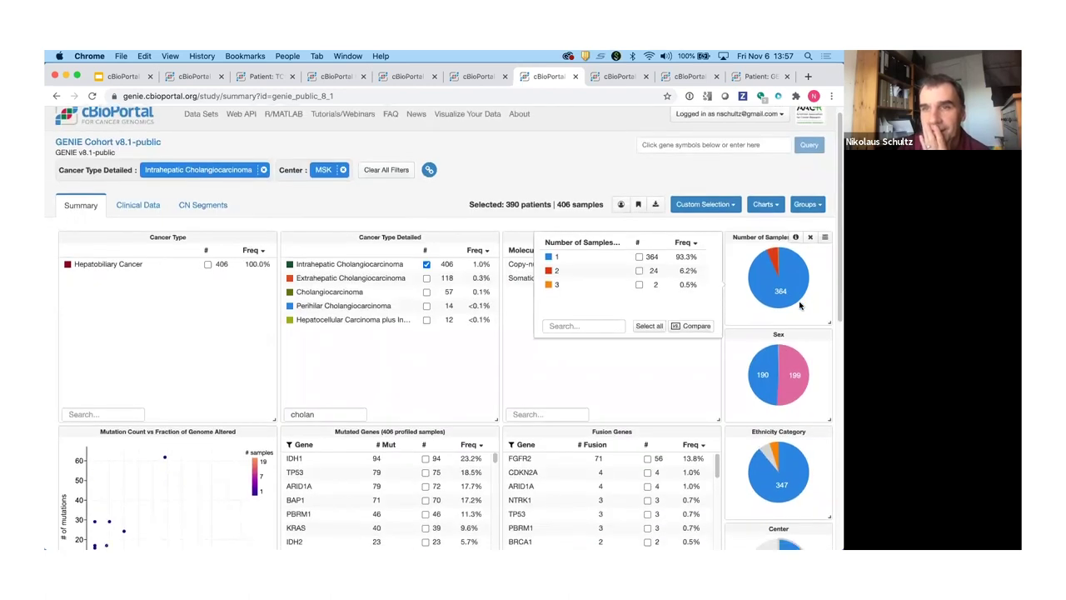
left_click(771, 205)
type("samp")
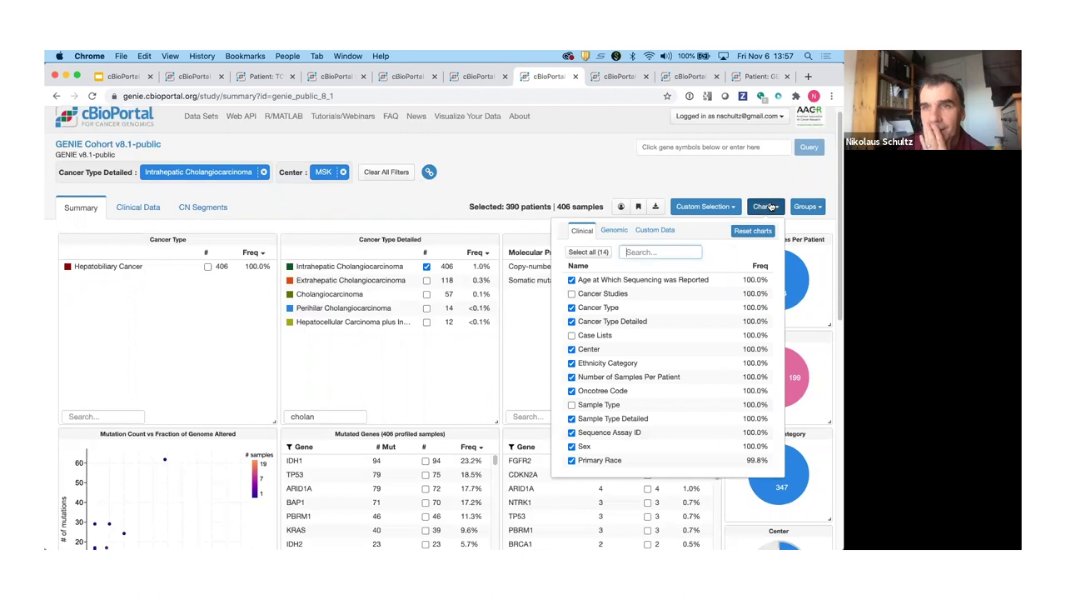
type("le")
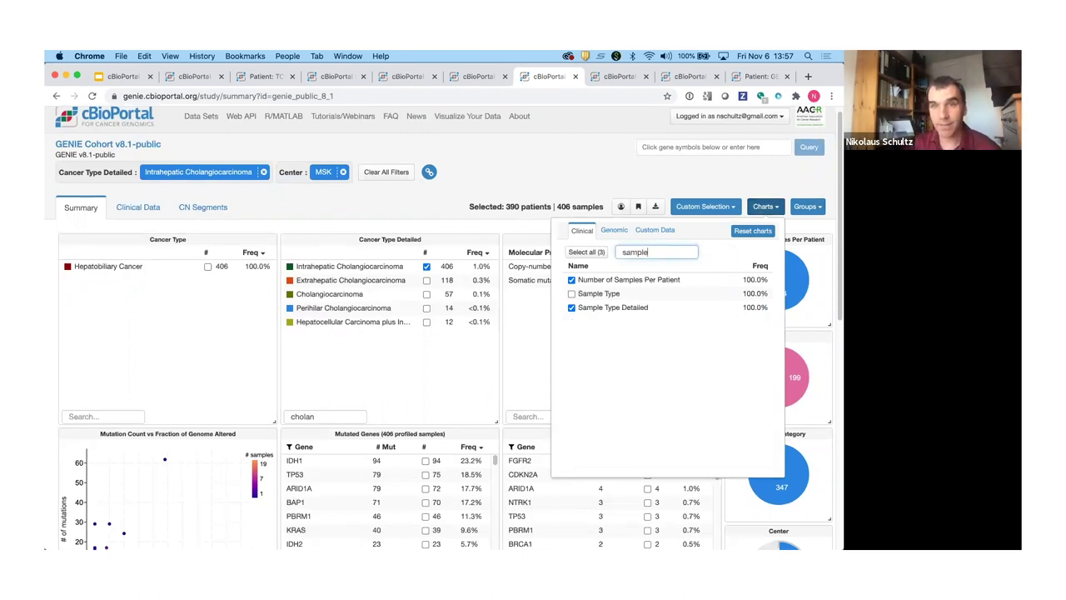
left_click(615, 294)
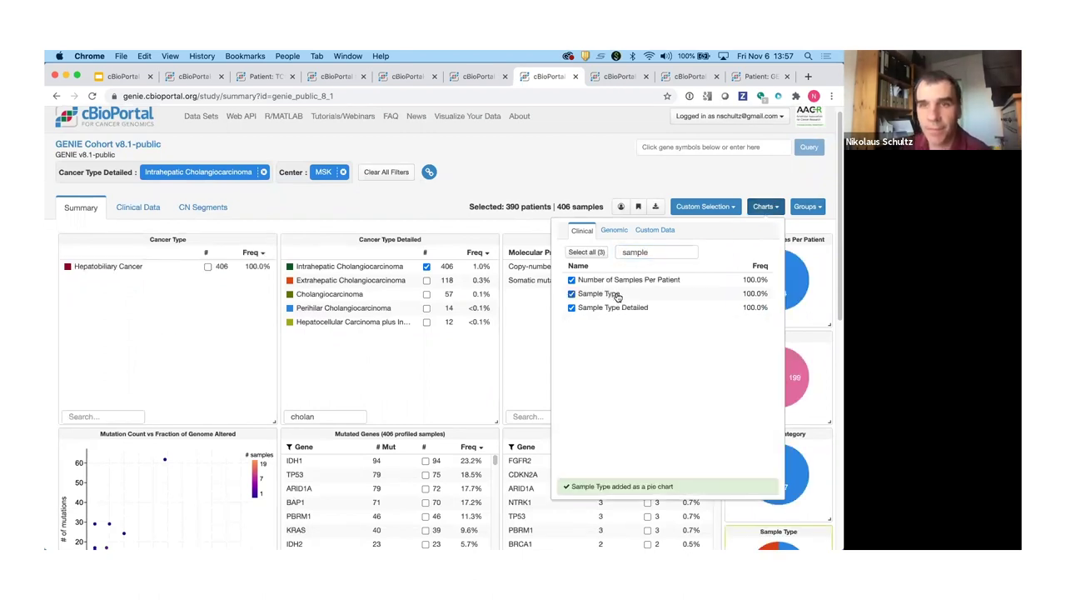
Compare Primary (312 samples) and Metastasis (94 samples) as groups.
scroll(573, 154, "down", 8)
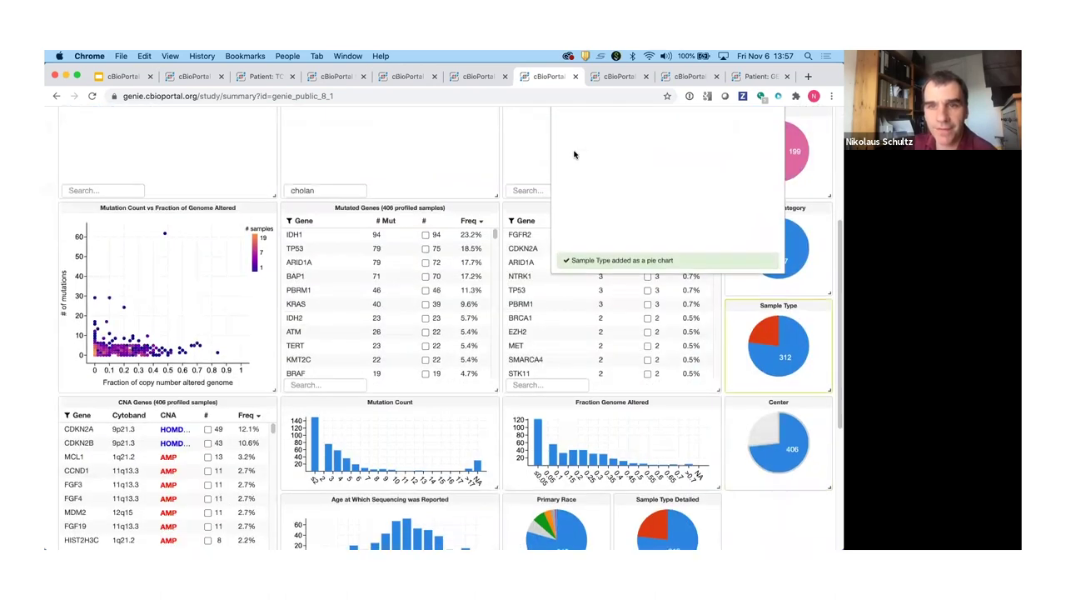
scroll(753, 342, "up", 3)
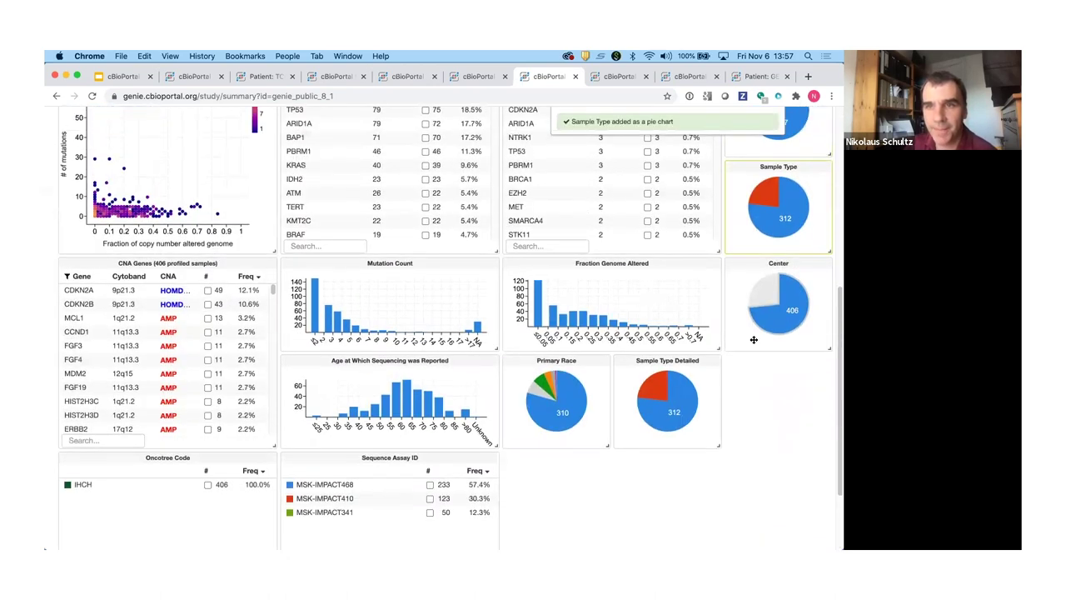
mouse_move(774, 290)
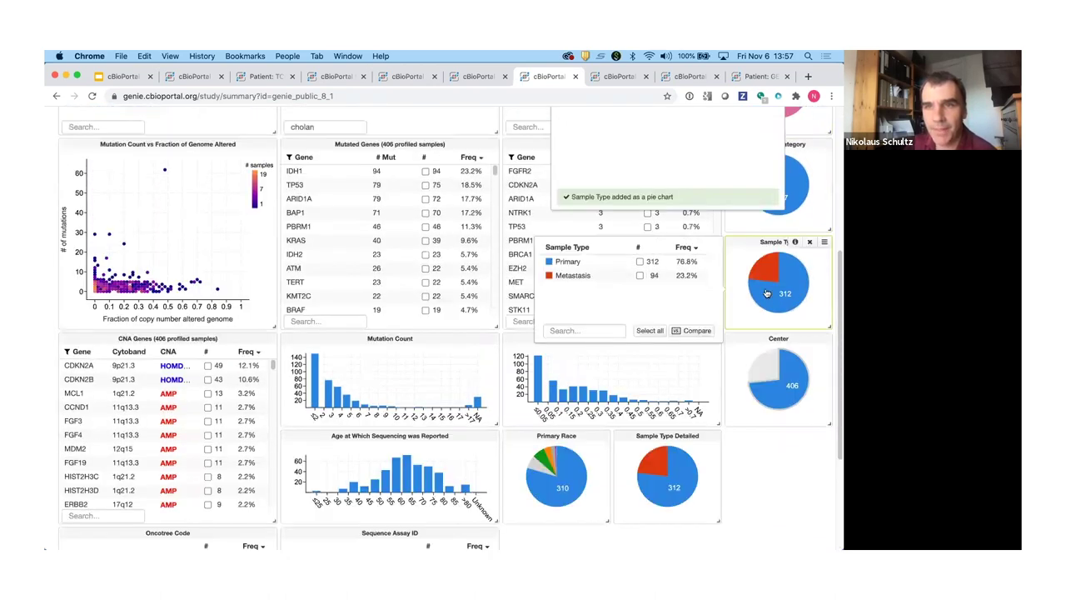
left_click(682, 330)
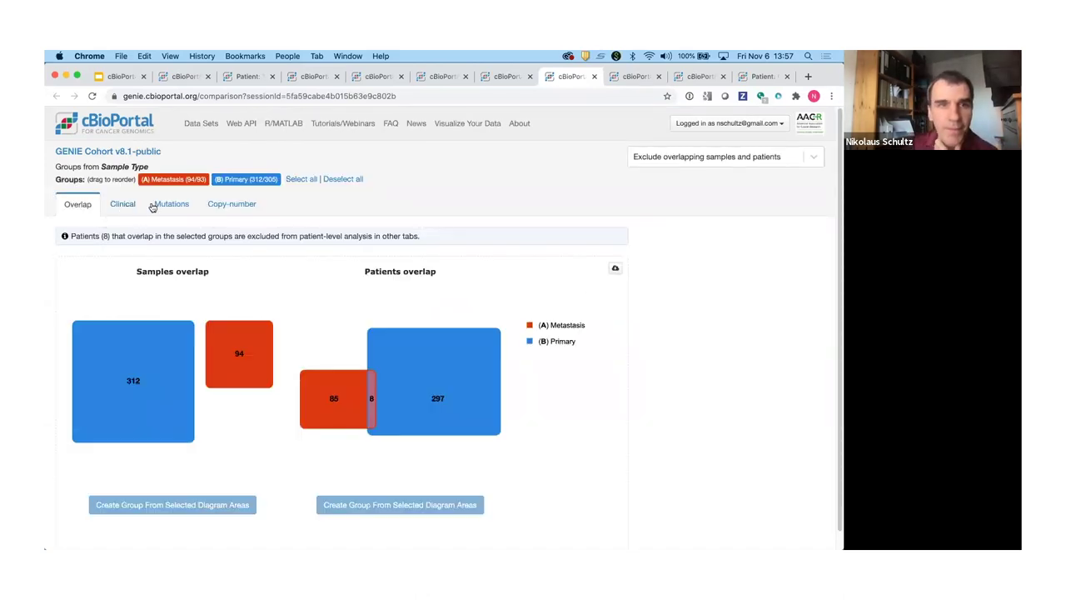
Plot Fraction Genome Altered for both groups in Clinical, with Primary ordered before Metastasis.
left_click(123, 206)
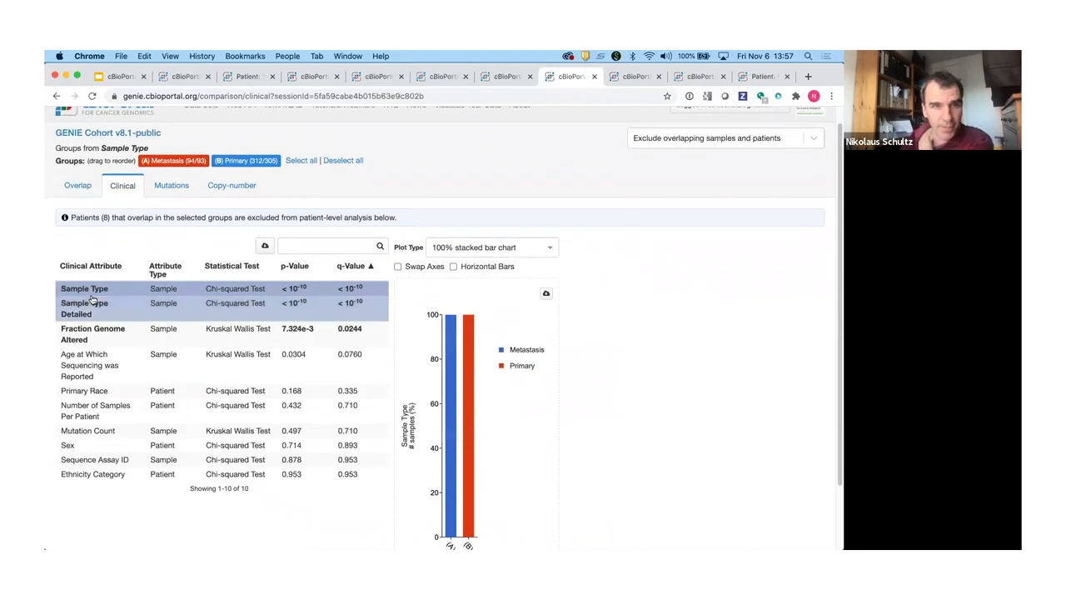
left_click(93, 313)
scroll(92, 315, "up", 2)
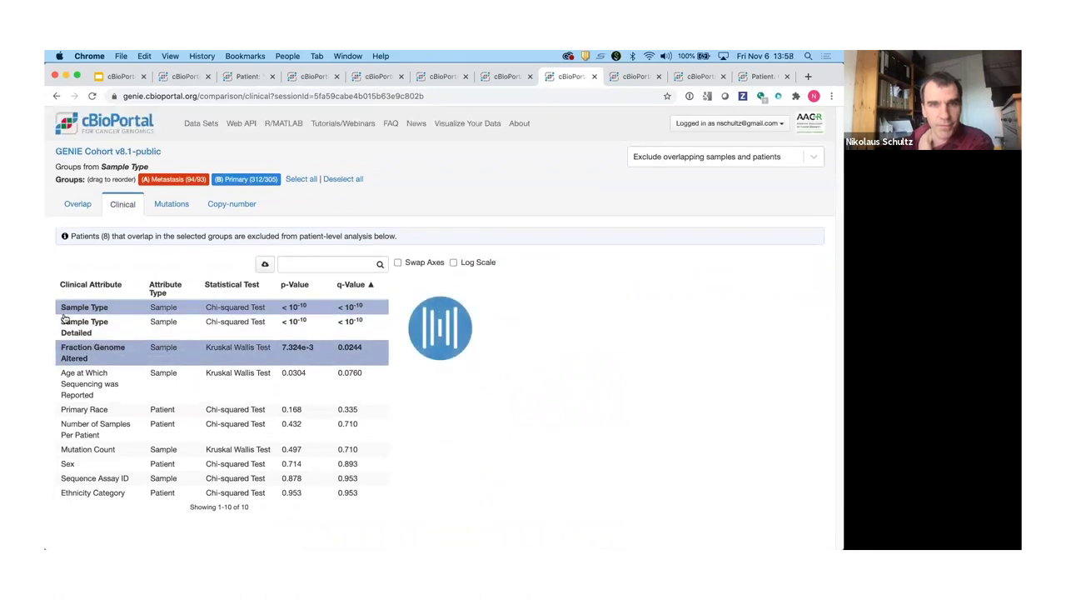
scroll(740, 339, "down", 4)
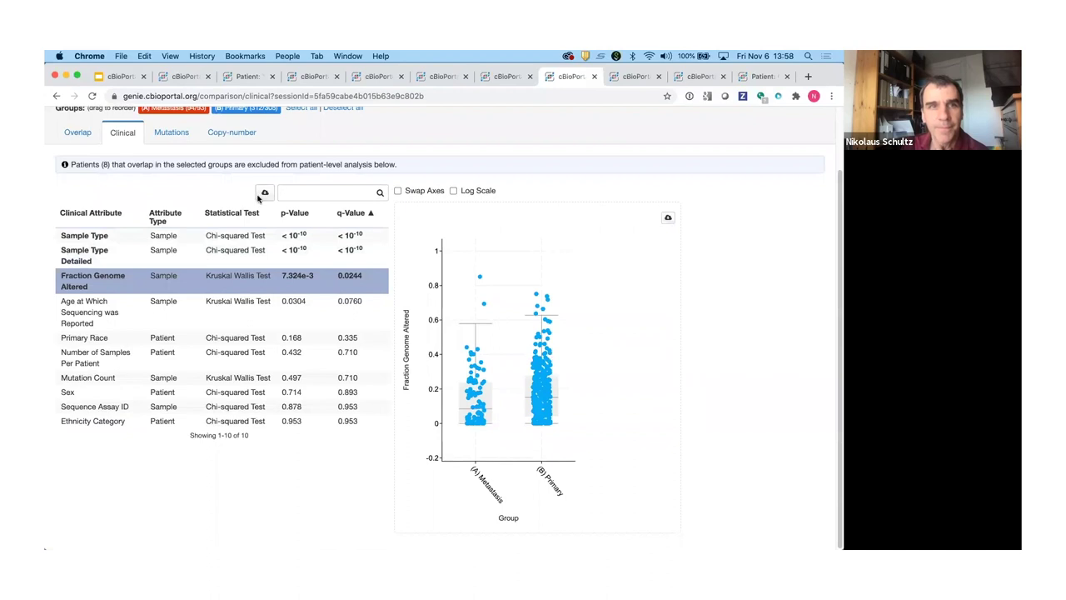
scroll(243, 179, "up", 4)
left_click_drag(244, 180, 180, 184)
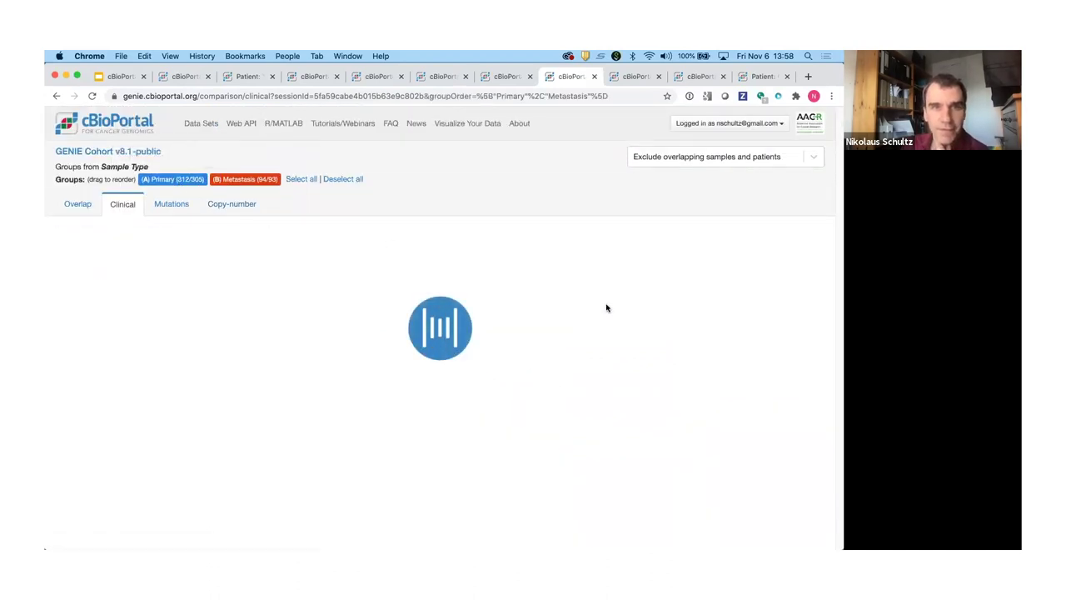
scroll(633, 304, "down", 3)
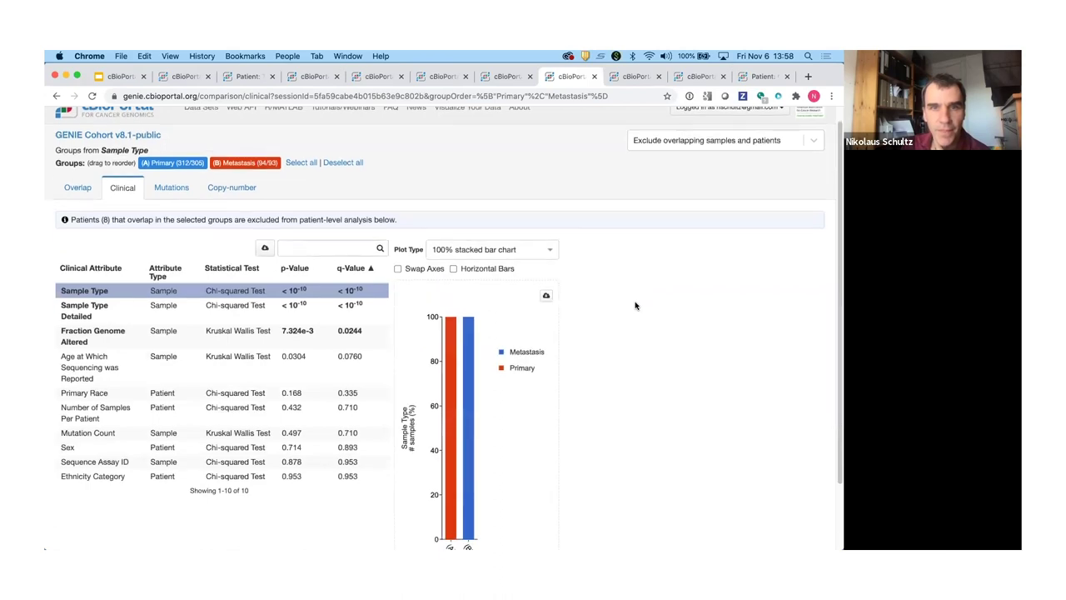
left_click(65, 255)
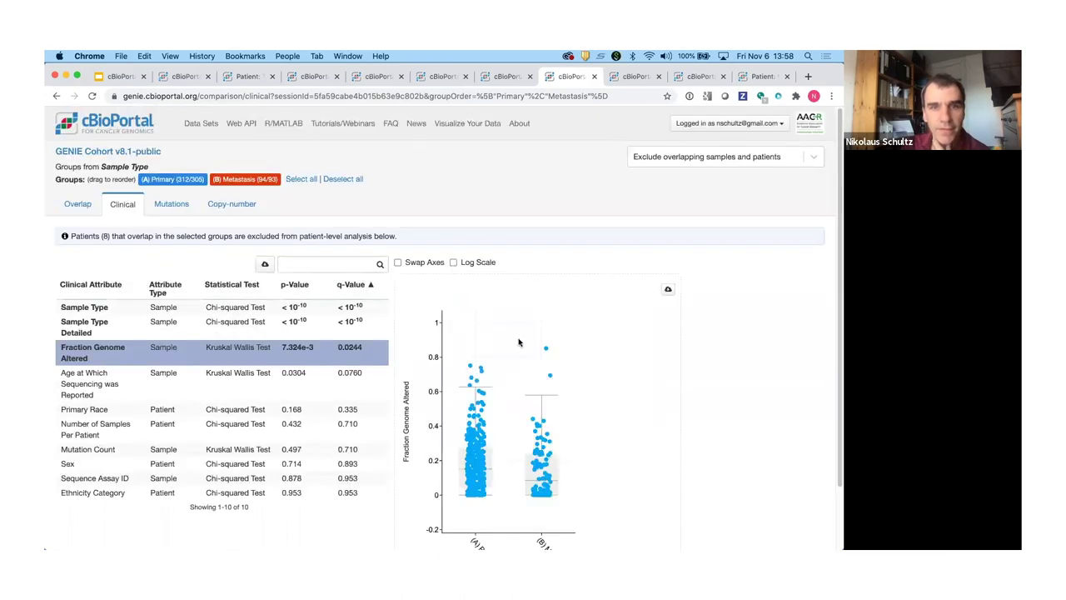
Plot Mutation Count for the Primary and Metastasis groups.
scroll(712, 386, "down", 1)
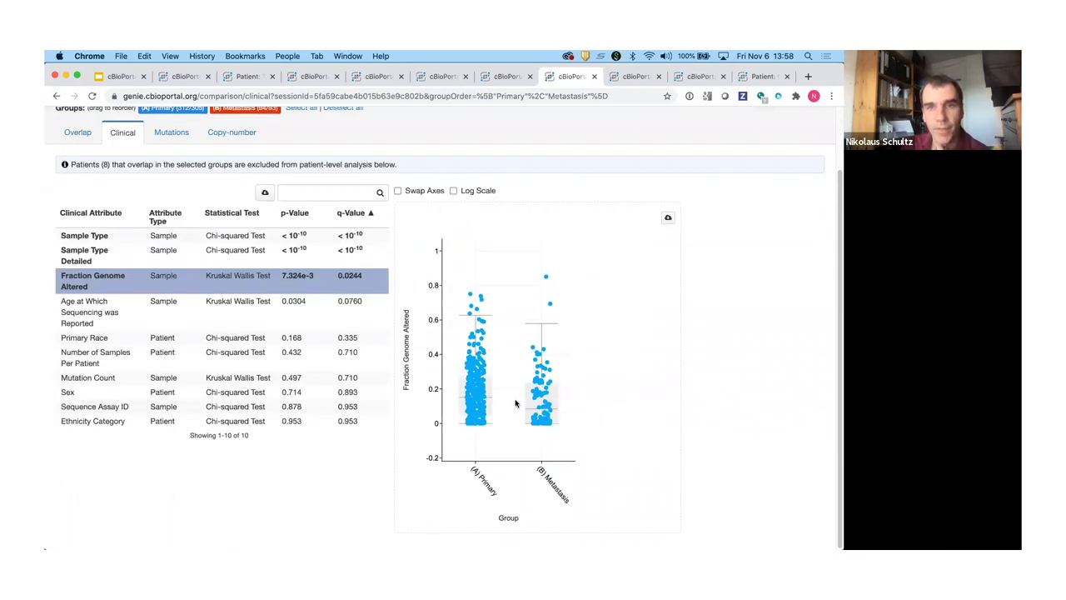
mouse_move(487, 406)
mouse_move(577, 411)
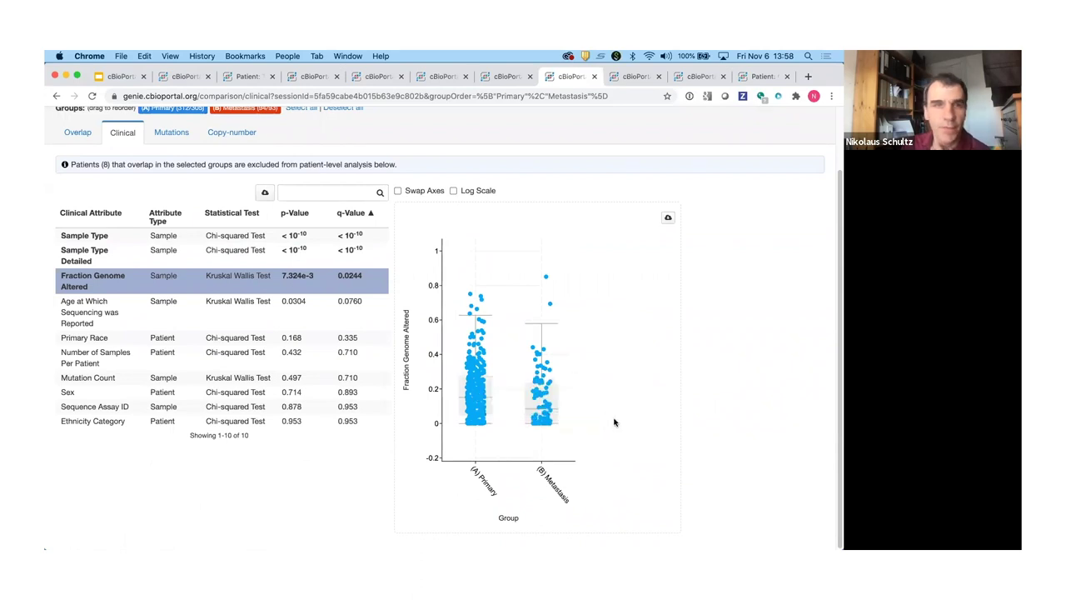
scroll(215, 265, "up", 2)
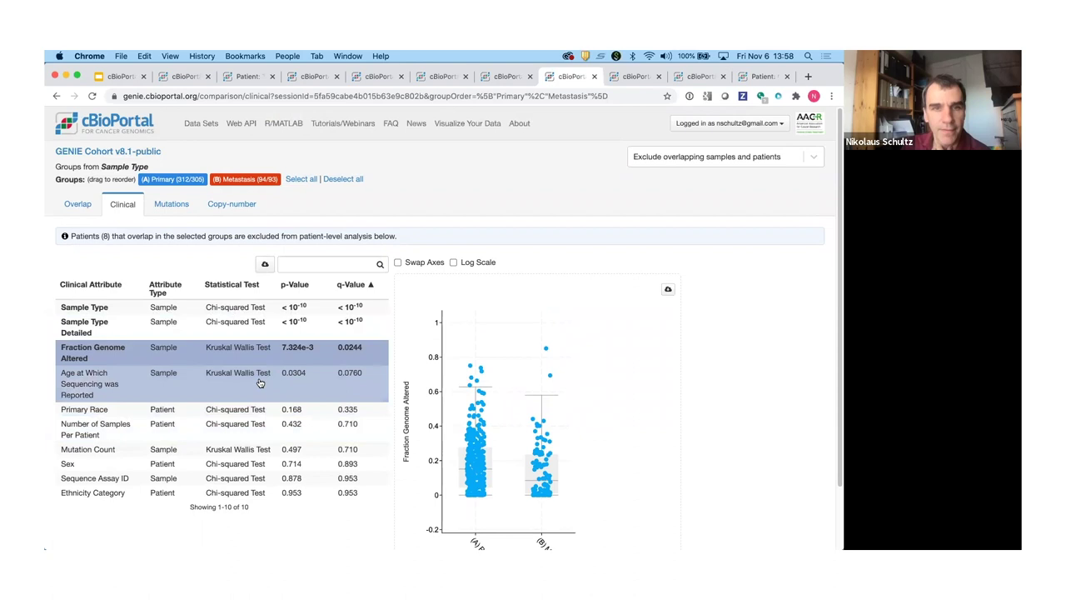
left_click(258, 457)
scroll(622, 414, "down", 1)
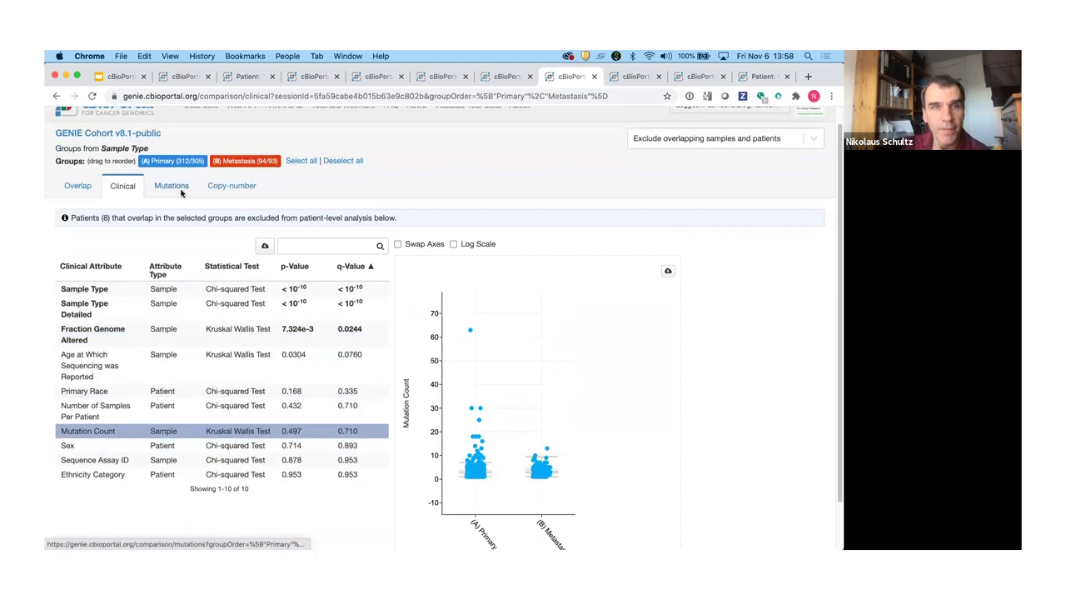
left_click(179, 192)
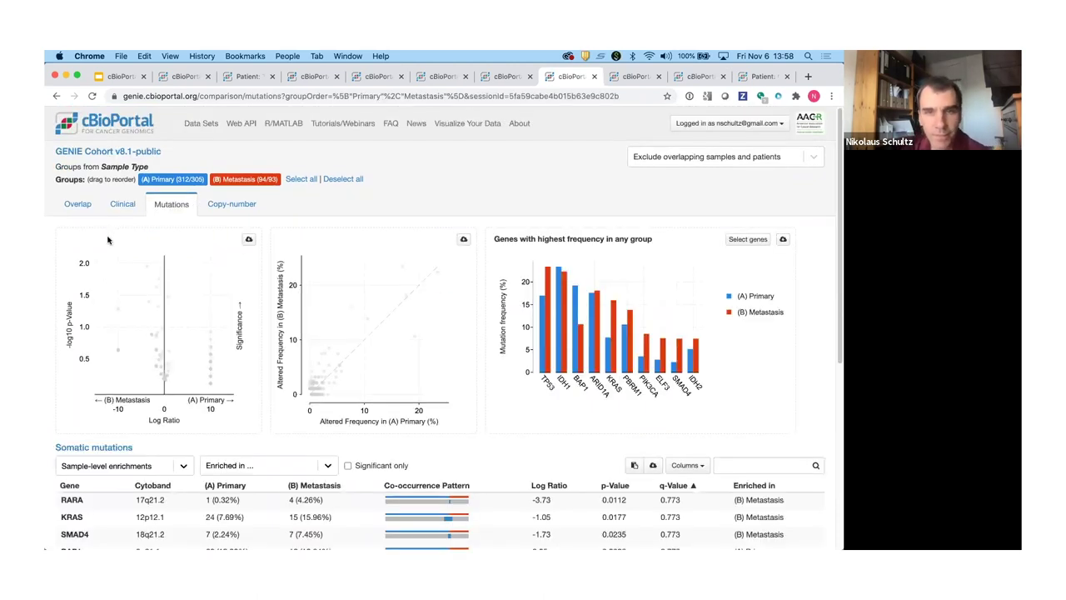
Toggle Significant only on and back off in the mutation enrichment table.
scroll(85, 244, "down", 1)
scroll(86, 244, "down", 1)
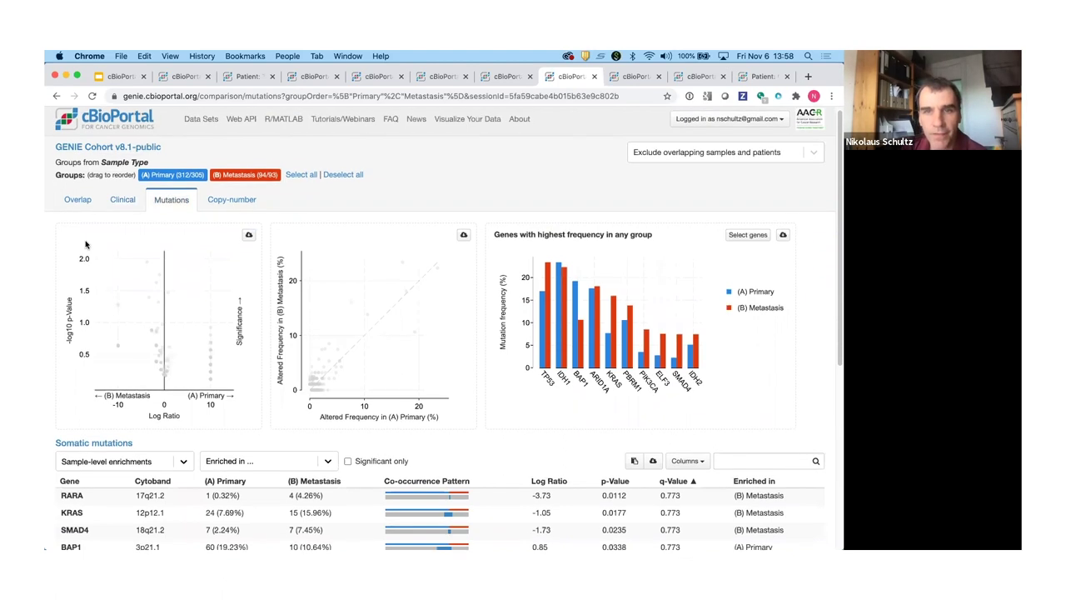
scroll(86, 244, "down", 2)
scroll(85, 244, "down", 1)
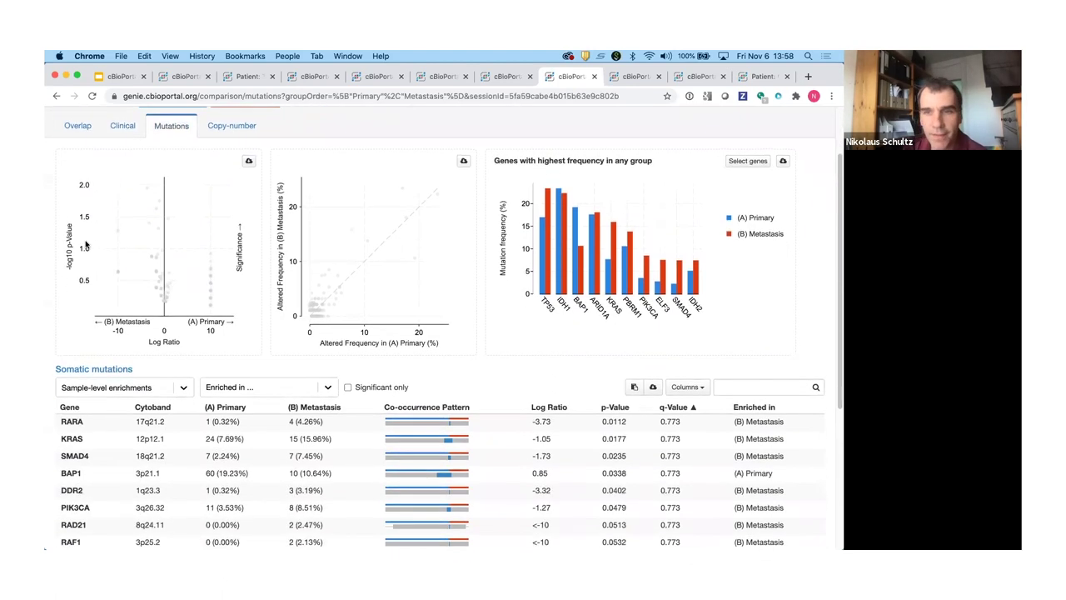
scroll(86, 244, "down", 1)
left_click(381, 371)
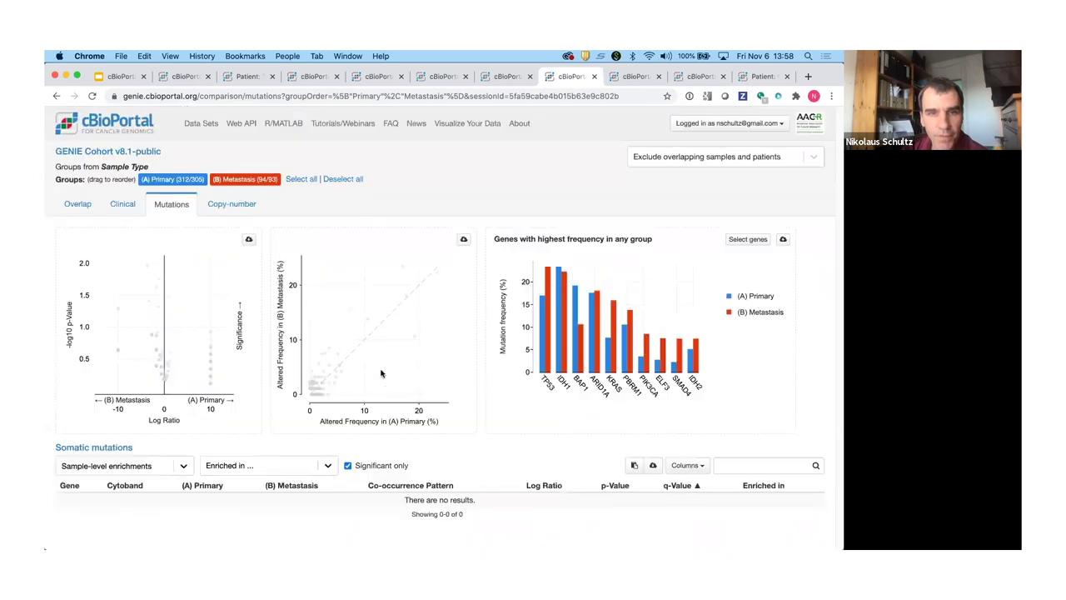
left_click(348, 465)
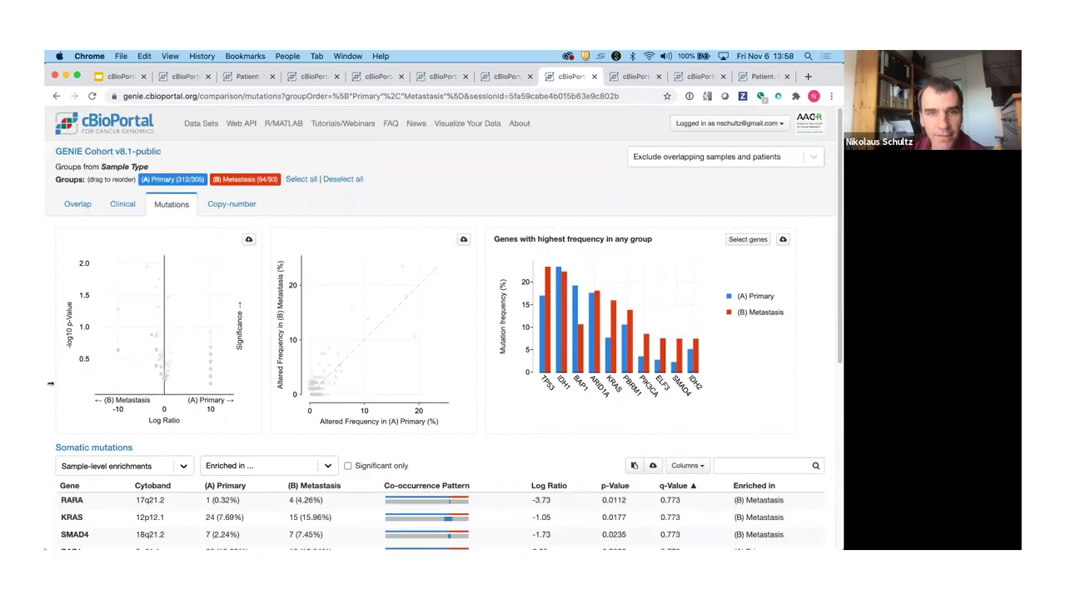
Limit the enrichment table to genes enriched in (B) Metastasis only.
scroll(50, 383, "down", 3)
scroll(50, 383, "down", 1)
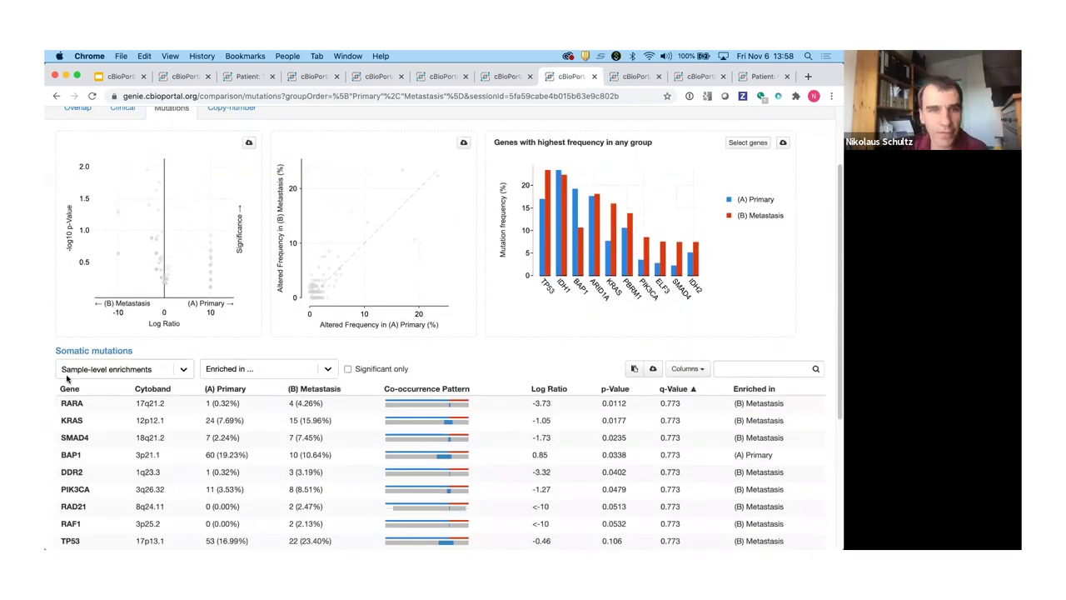
left_click(271, 356)
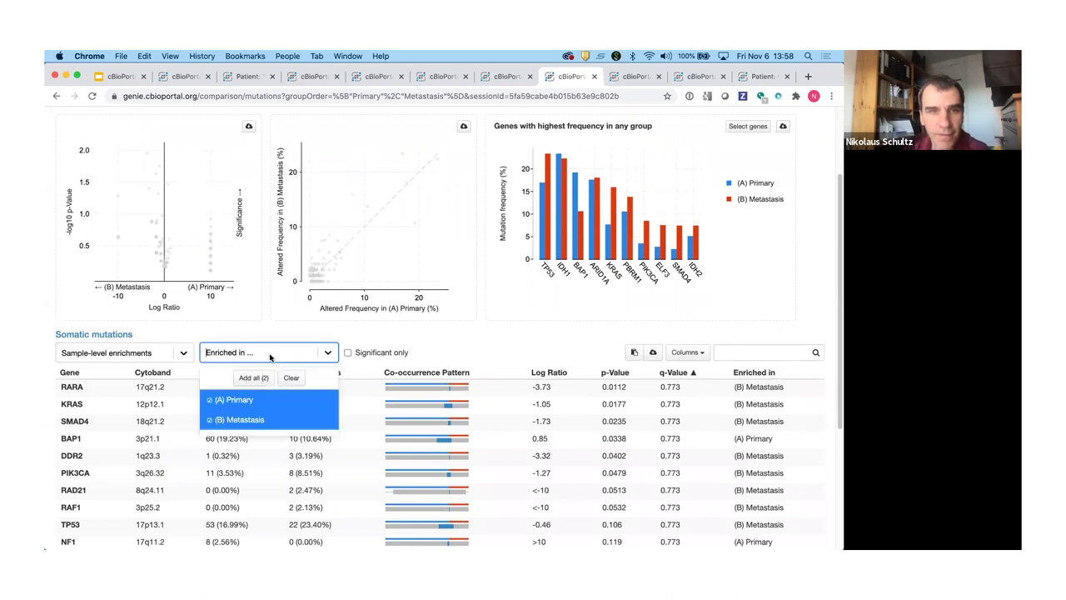
left_click(239, 420)
left_click(237, 403)
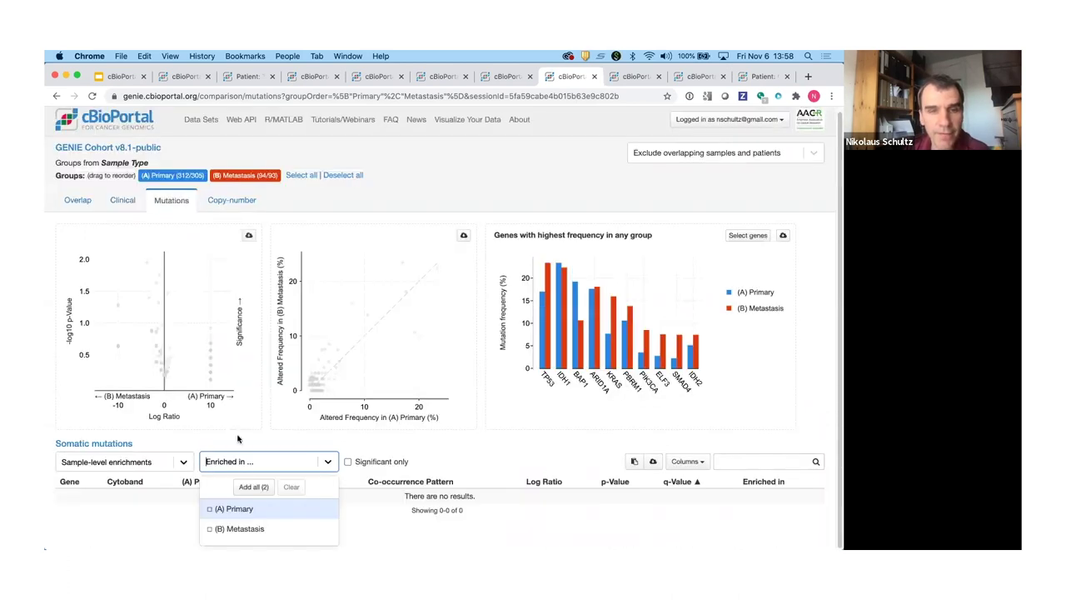
left_click(247, 529)
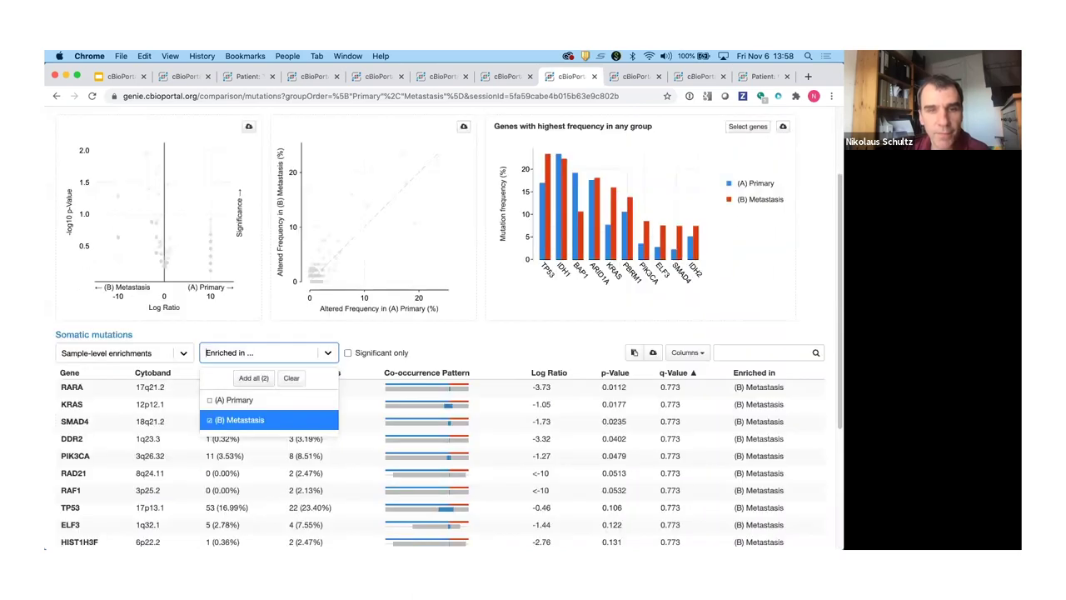
left_click(809, 300)
scroll(804, 304, "down", 3)
scroll(803, 306, "down", 1)
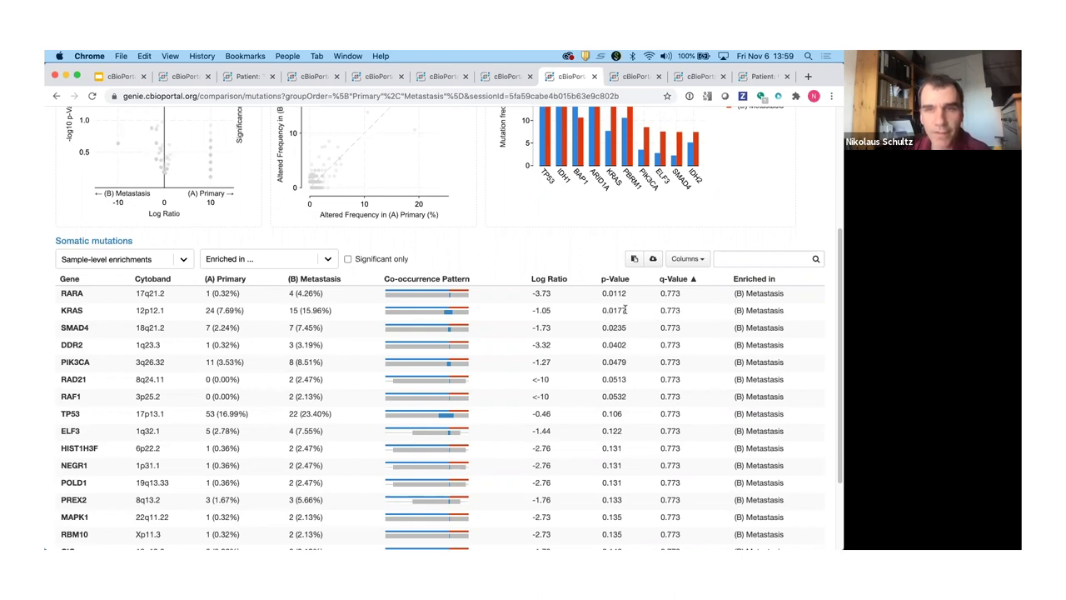
Highlight the KRAS p-value 0.0177 and q-value 0.773, RARA 0.0112 and SMAD4 0.0235.
left_click_drag(626, 310, 602, 311)
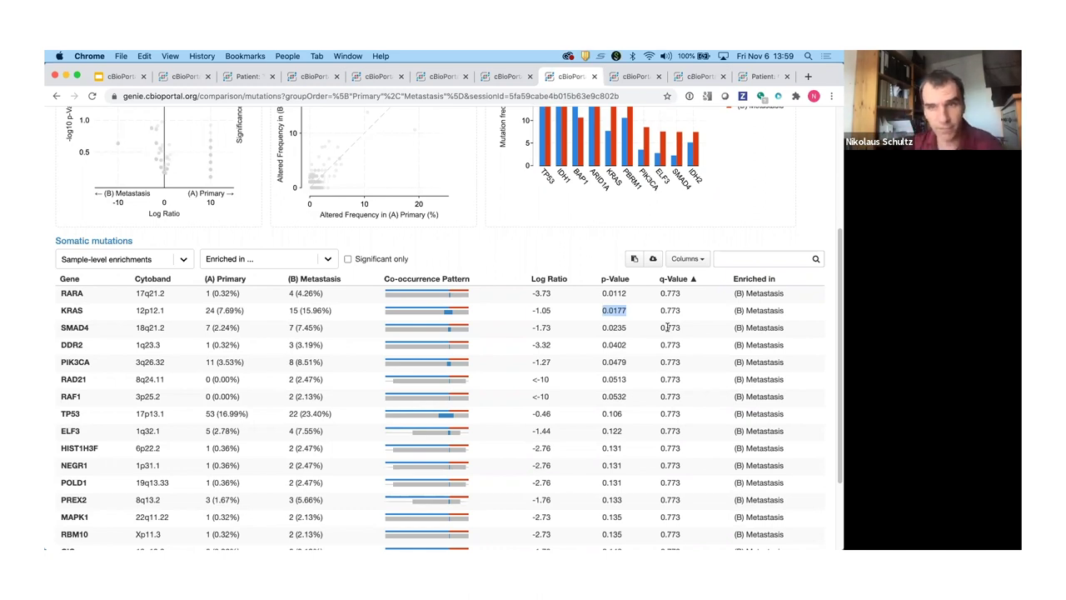
double_click(682, 307)
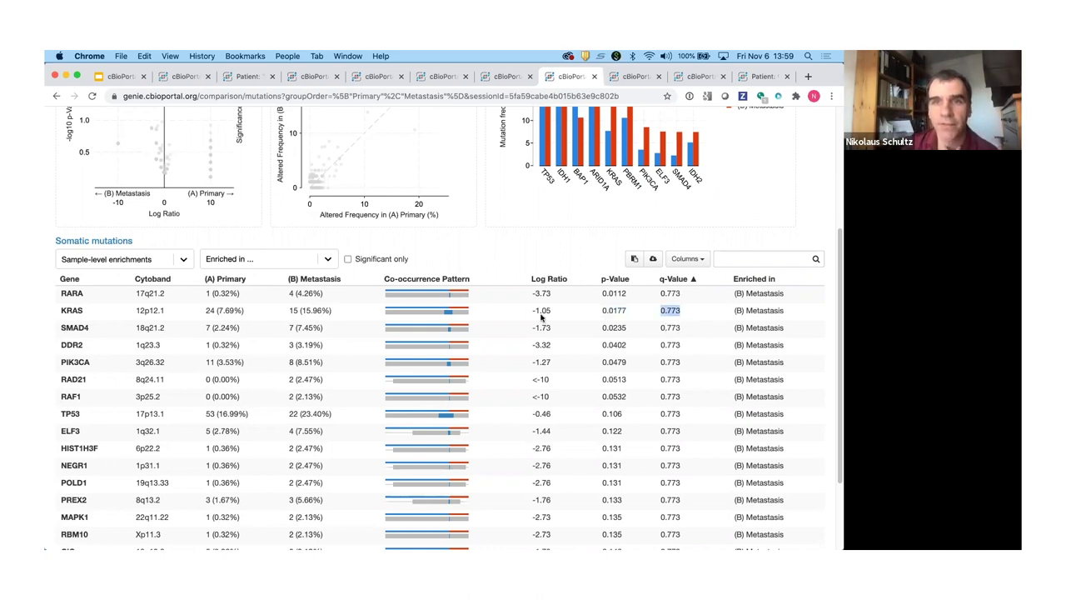
double_click(619, 310)
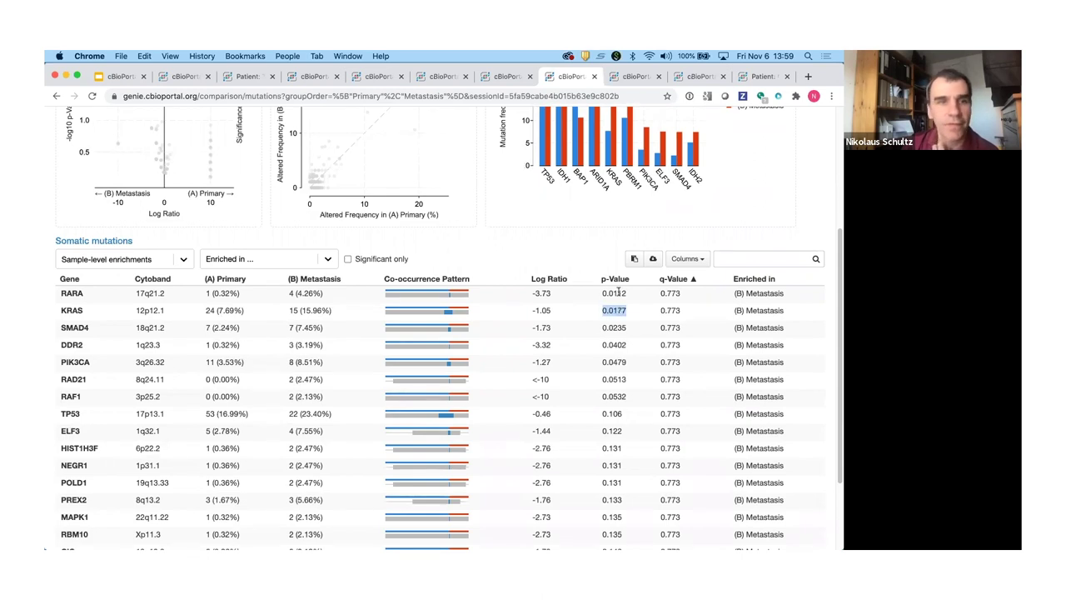
double_click(618, 292)
double_click(616, 327)
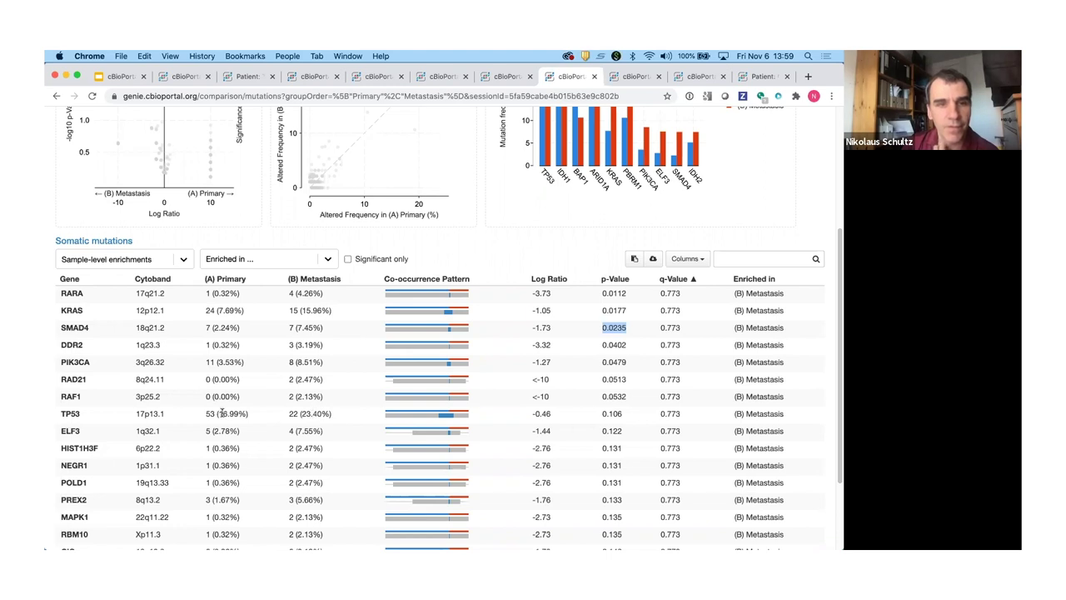
scroll(223, 414, "up", 5)
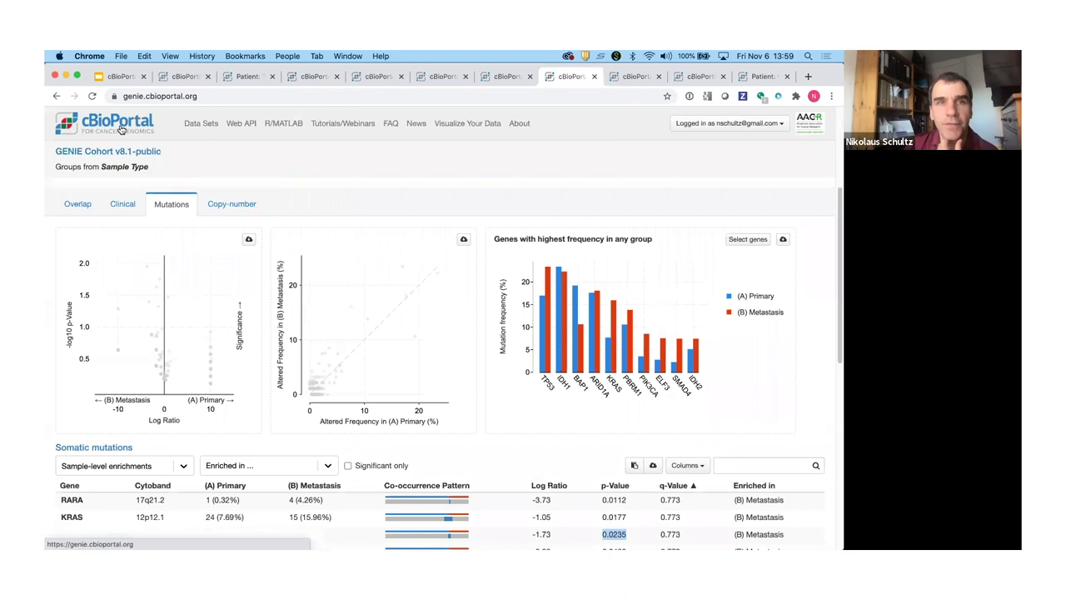
left_click(120, 129)
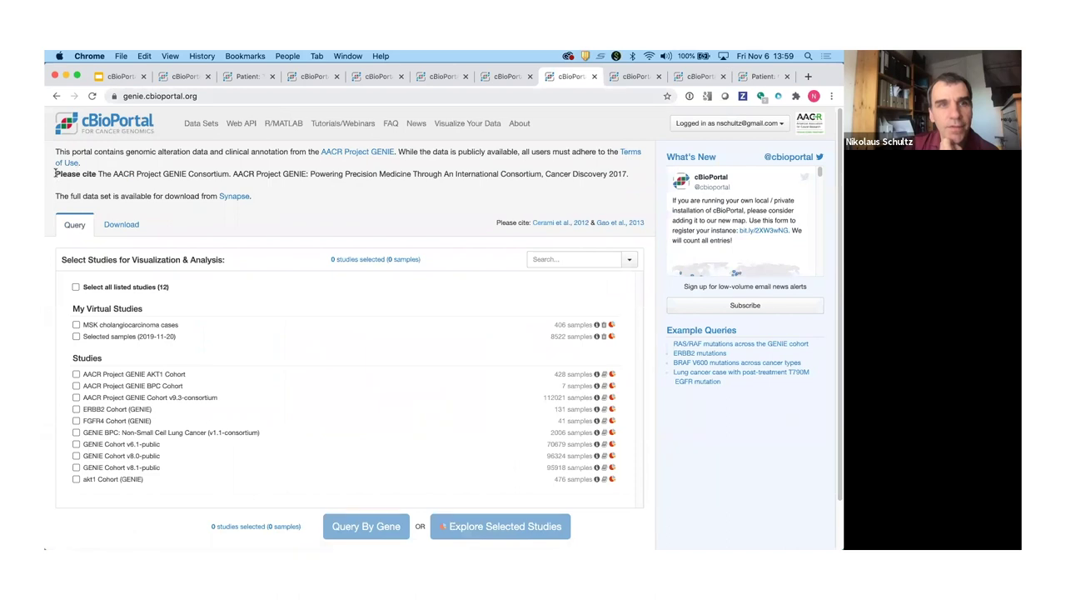
Highlight 'Please cite' and 'Consortium' in the citation line, then open cBioPortal's Twitter profile.
double_click(97, 173)
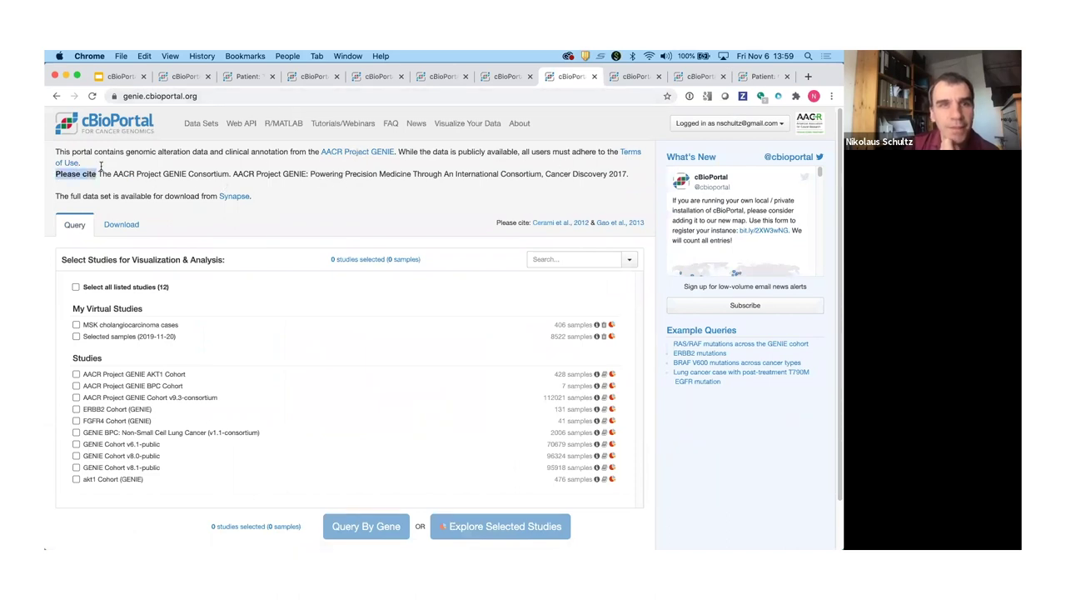
double_click(208, 173)
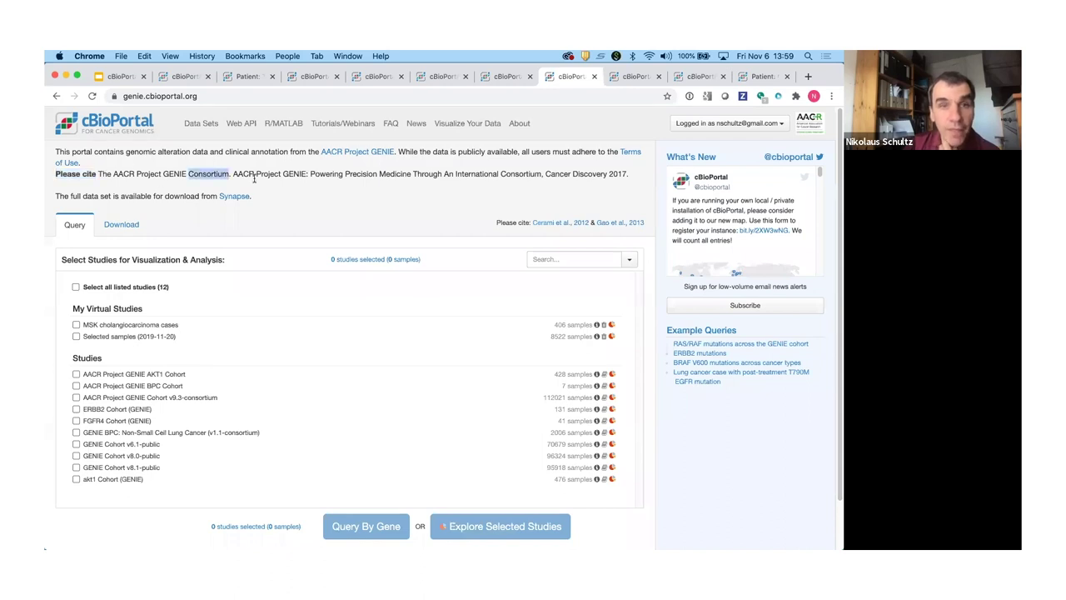
left_click(493, 221)
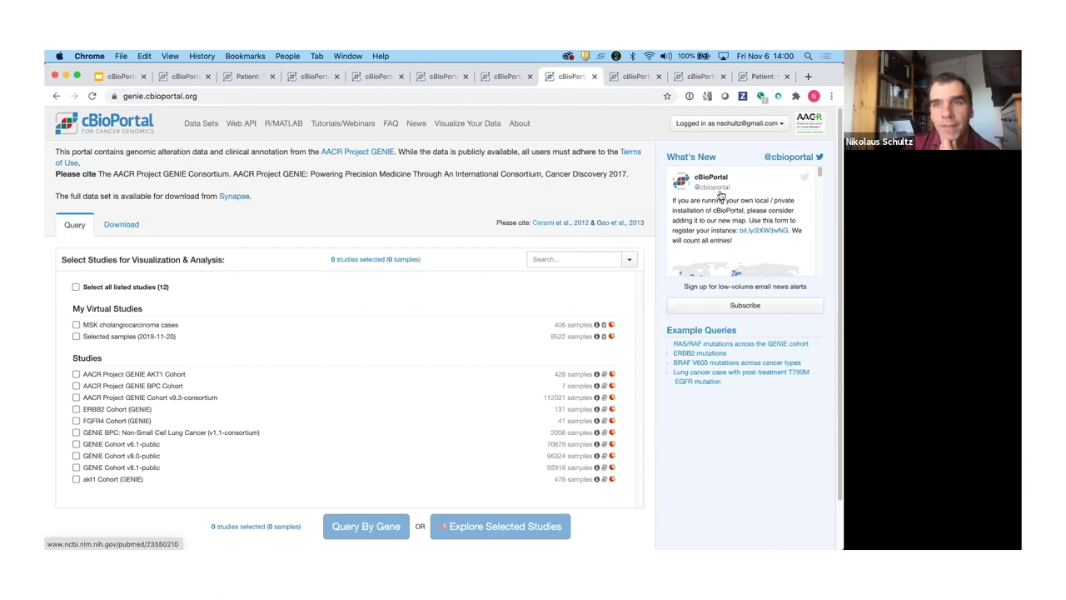
left_click(791, 157)
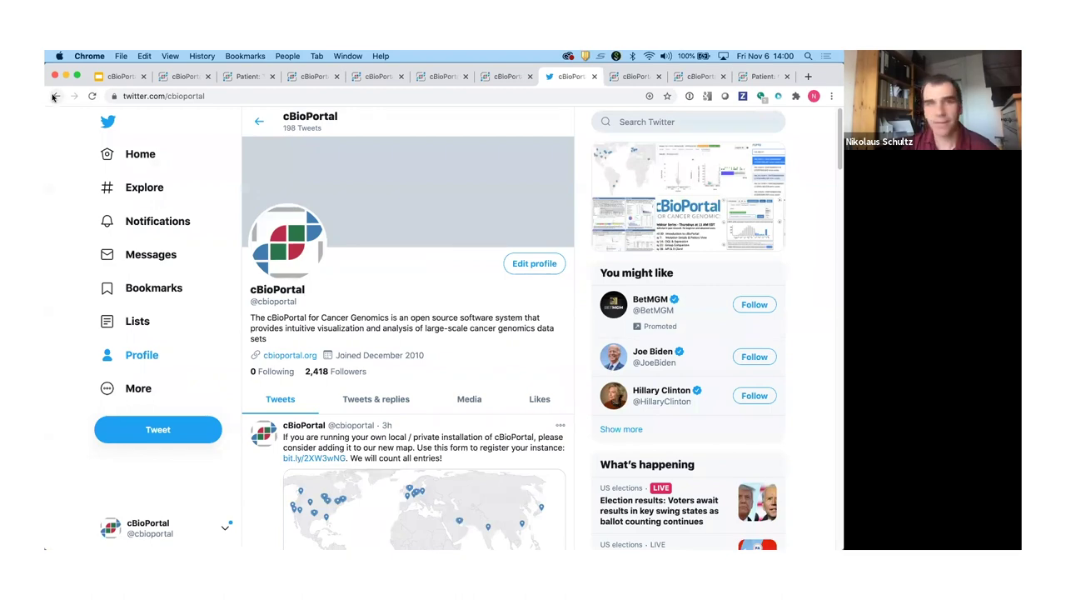
Select slide 11, 'Acknowledgements', in the slide deck and present it full screen.
left_click(121, 75)
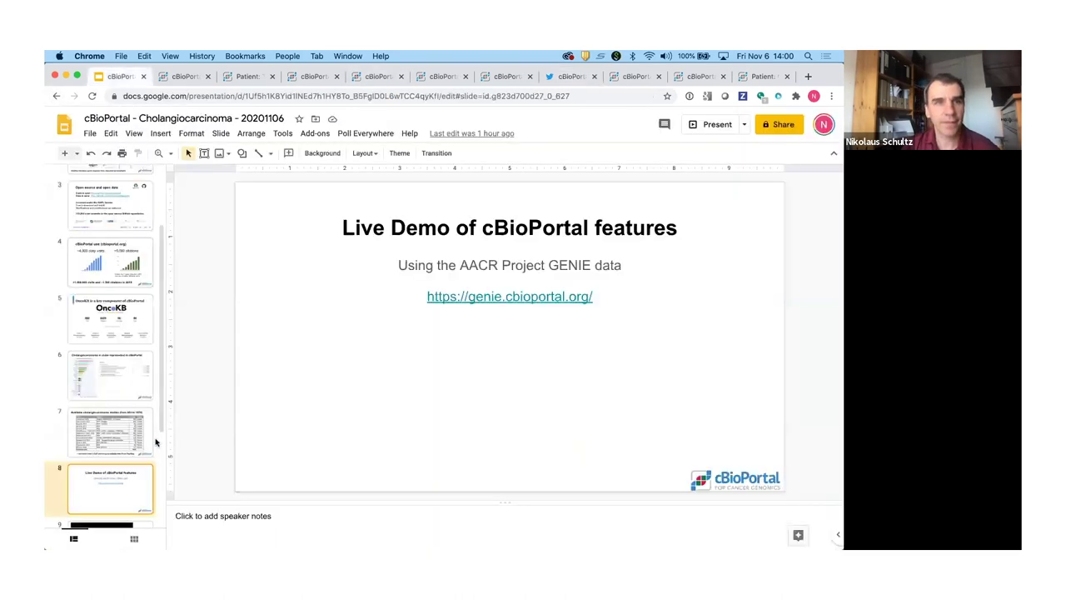
scroll(156, 443, "down", 5)
left_click(111, 497)
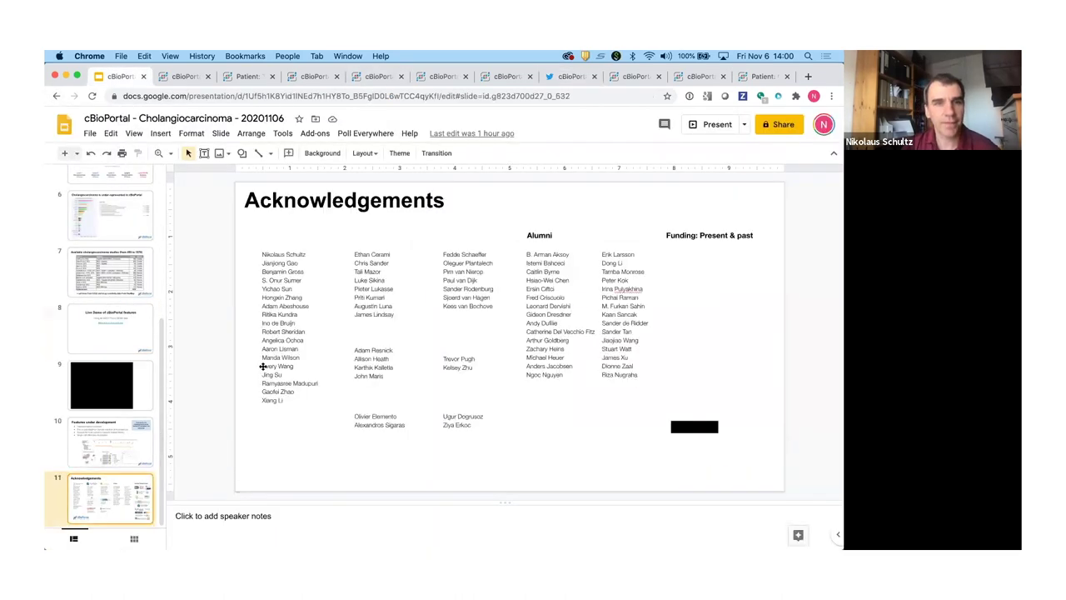
left_click(709, 125)
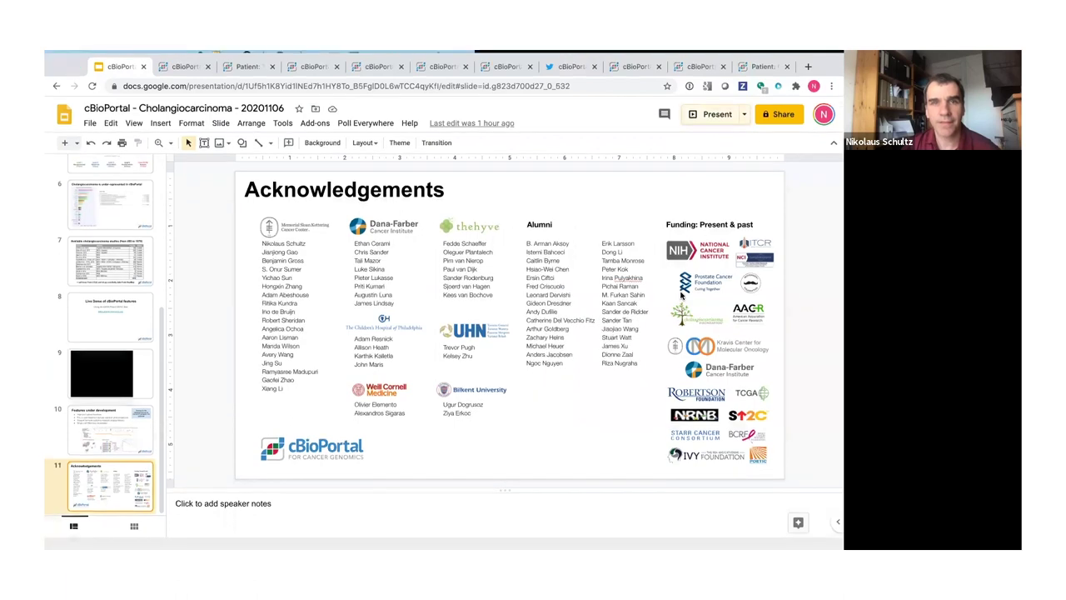